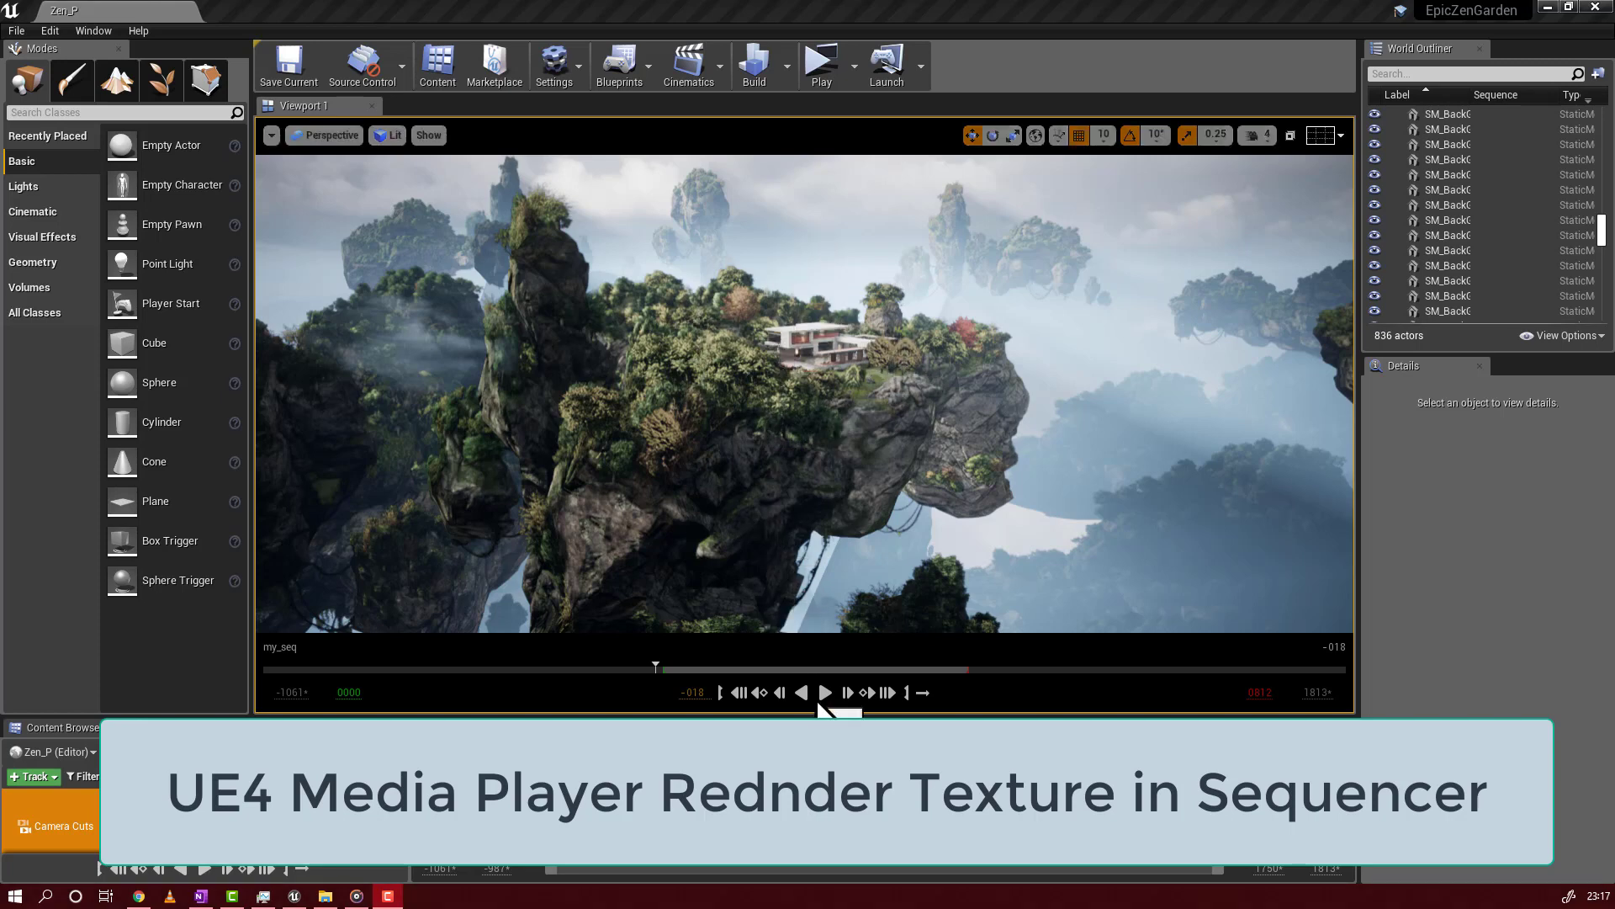
- Play the my_seq cinematic in the viewport through the cam1 shot
left_click(825, 699)
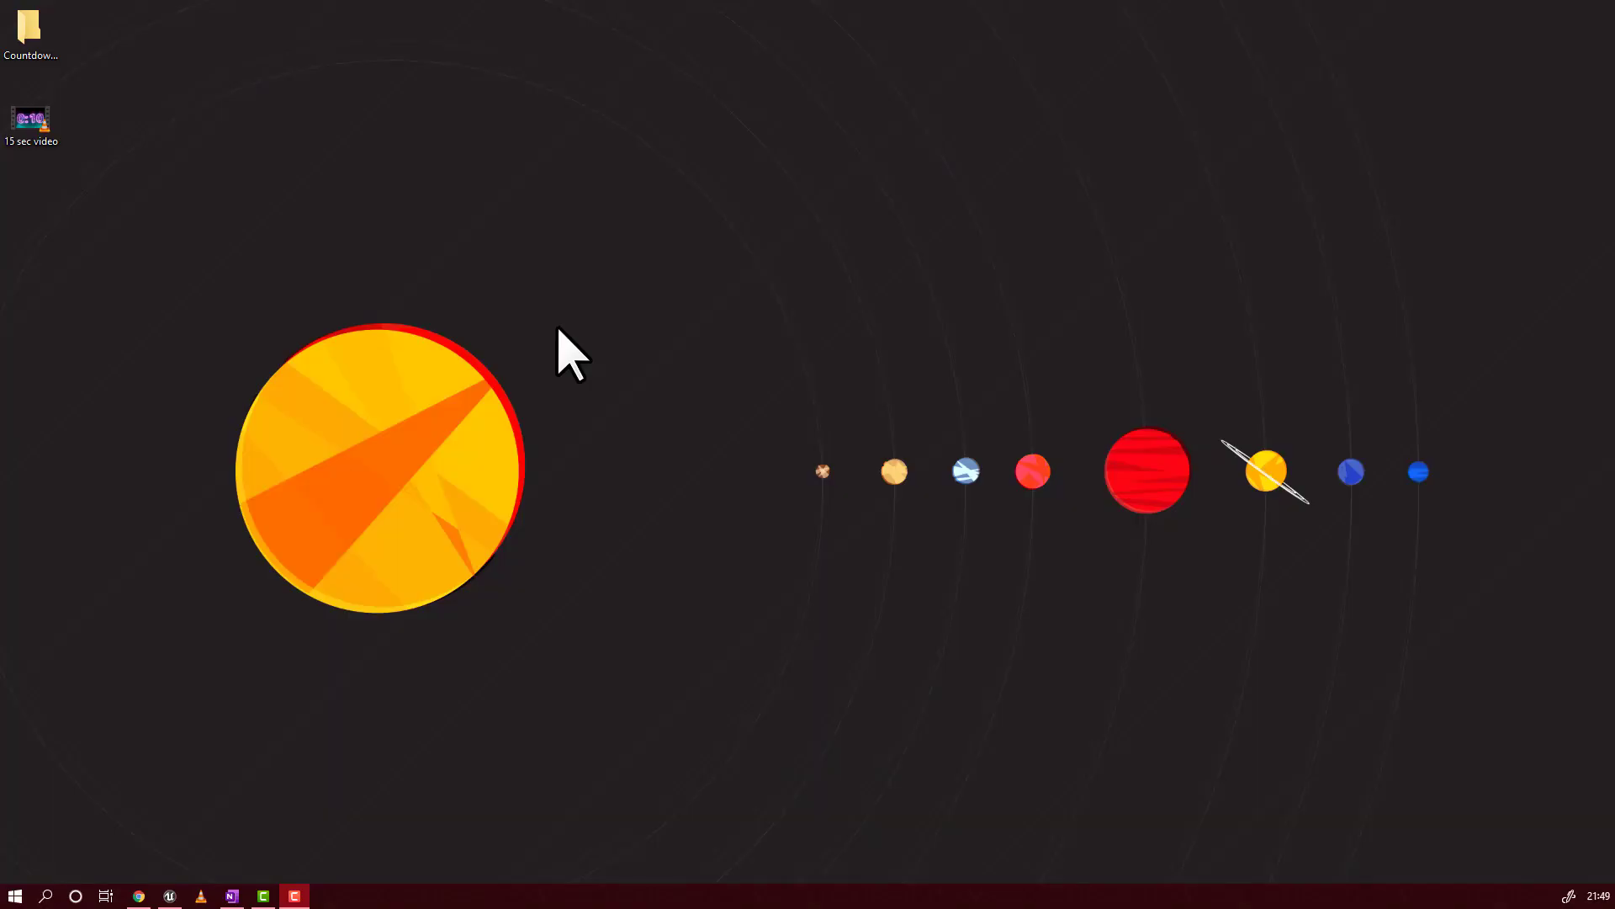
- Move 15 sec video.mp4 beside the Countdown_frames folder and preview it in VLC
left_click(95, 141)
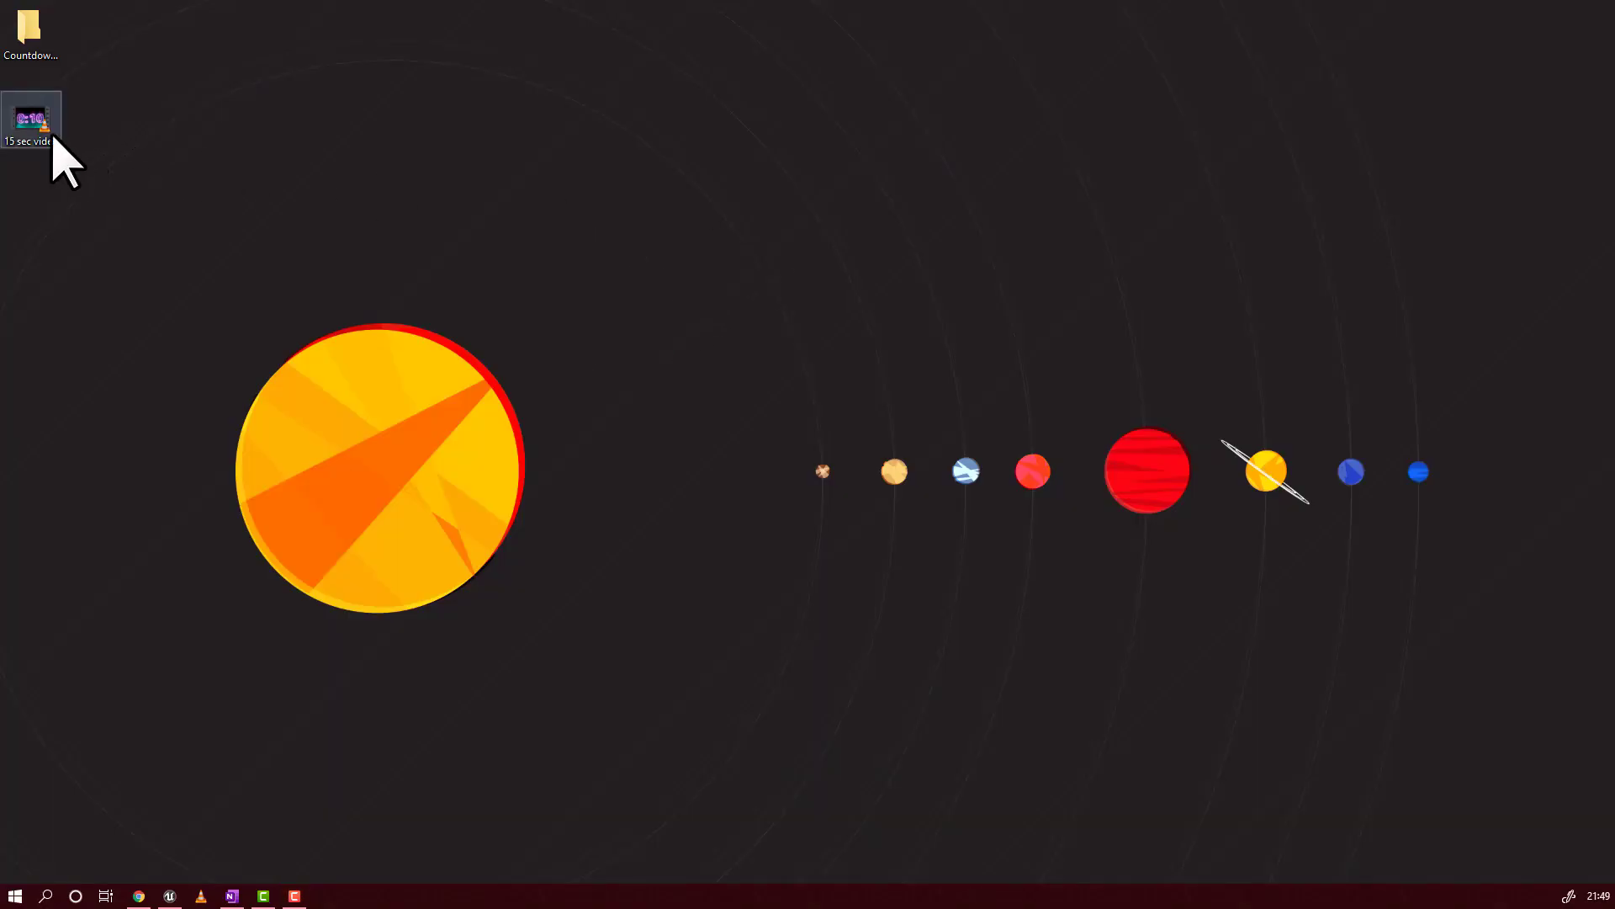
left_click_drag(29, 134, 107, 46)
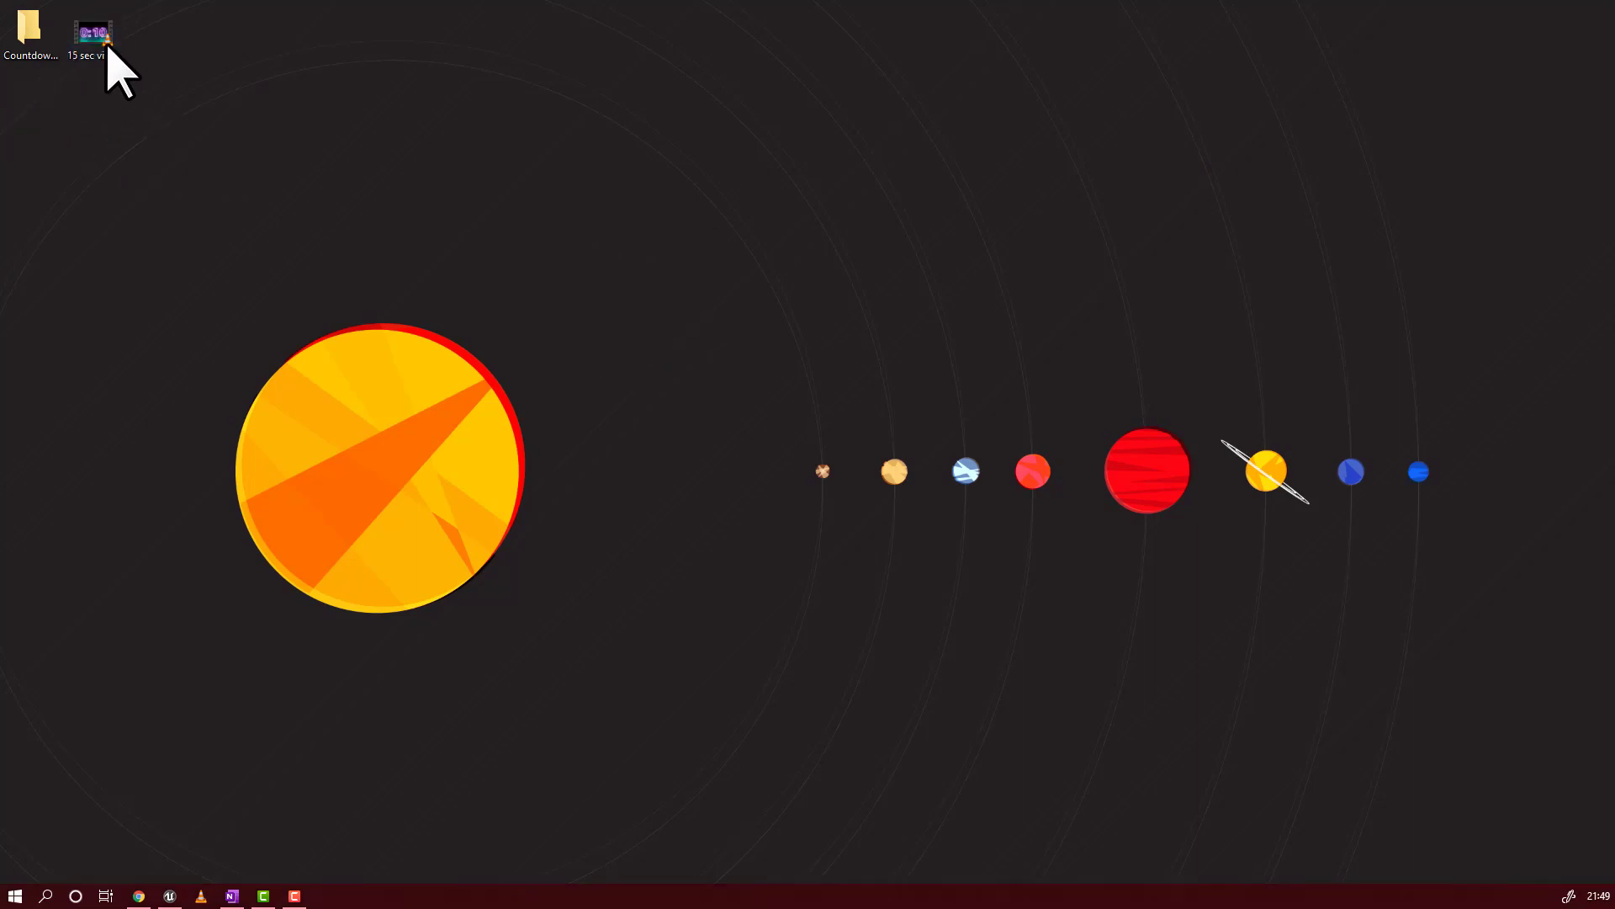
double_click(94, 36)
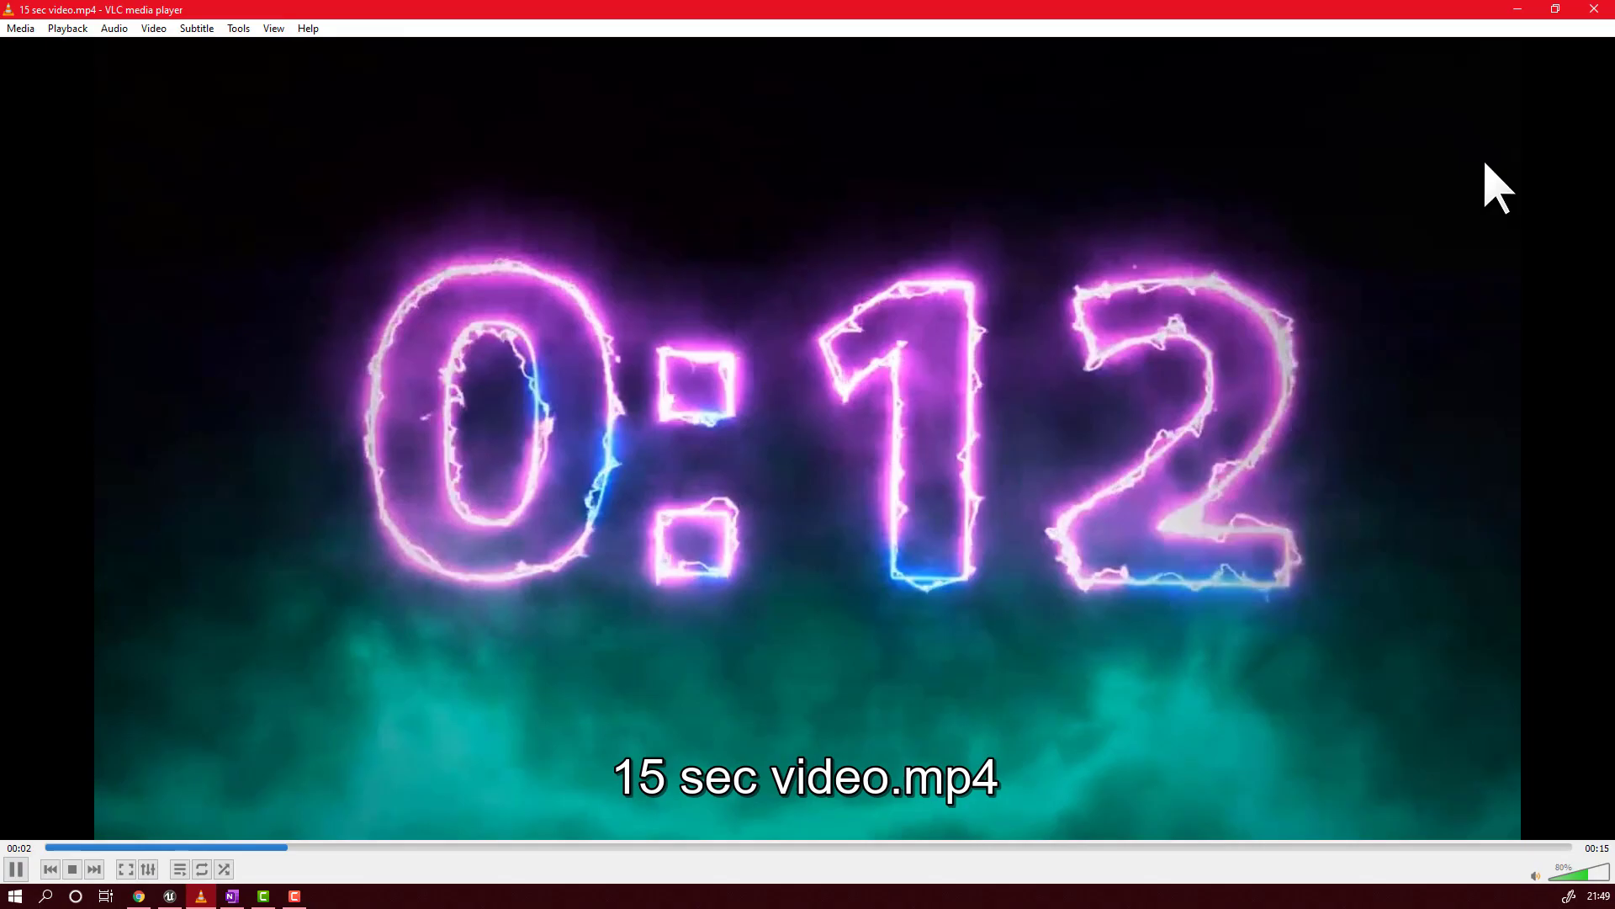
left_click(1518, 9)
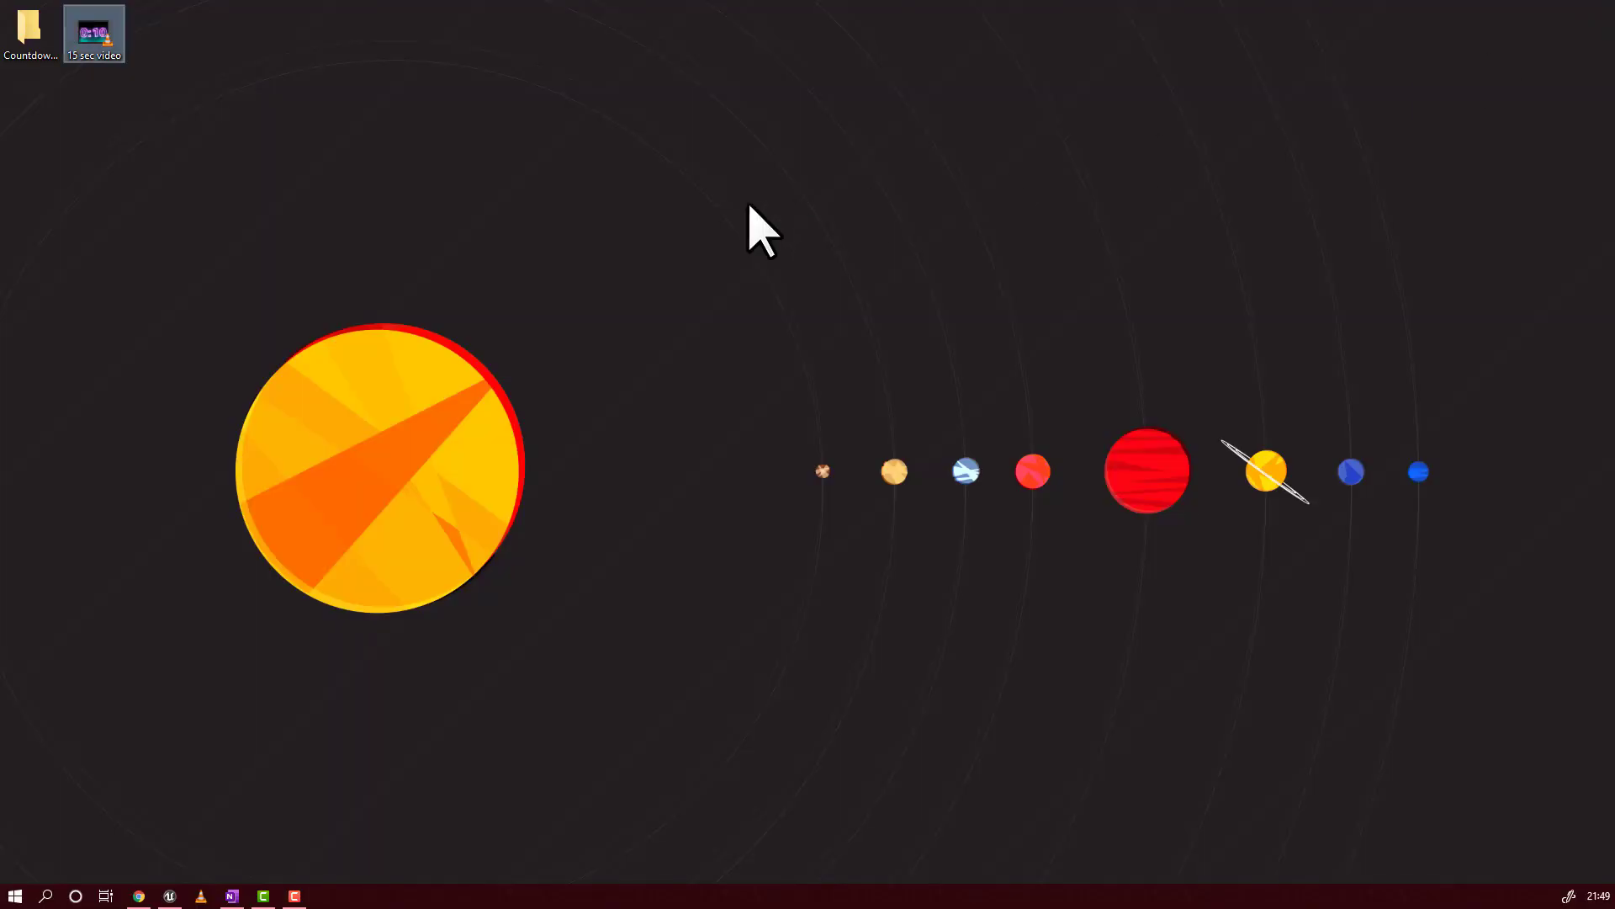
- Open the empty Countdown_frames folder from the desktop
left_click(18, 36)
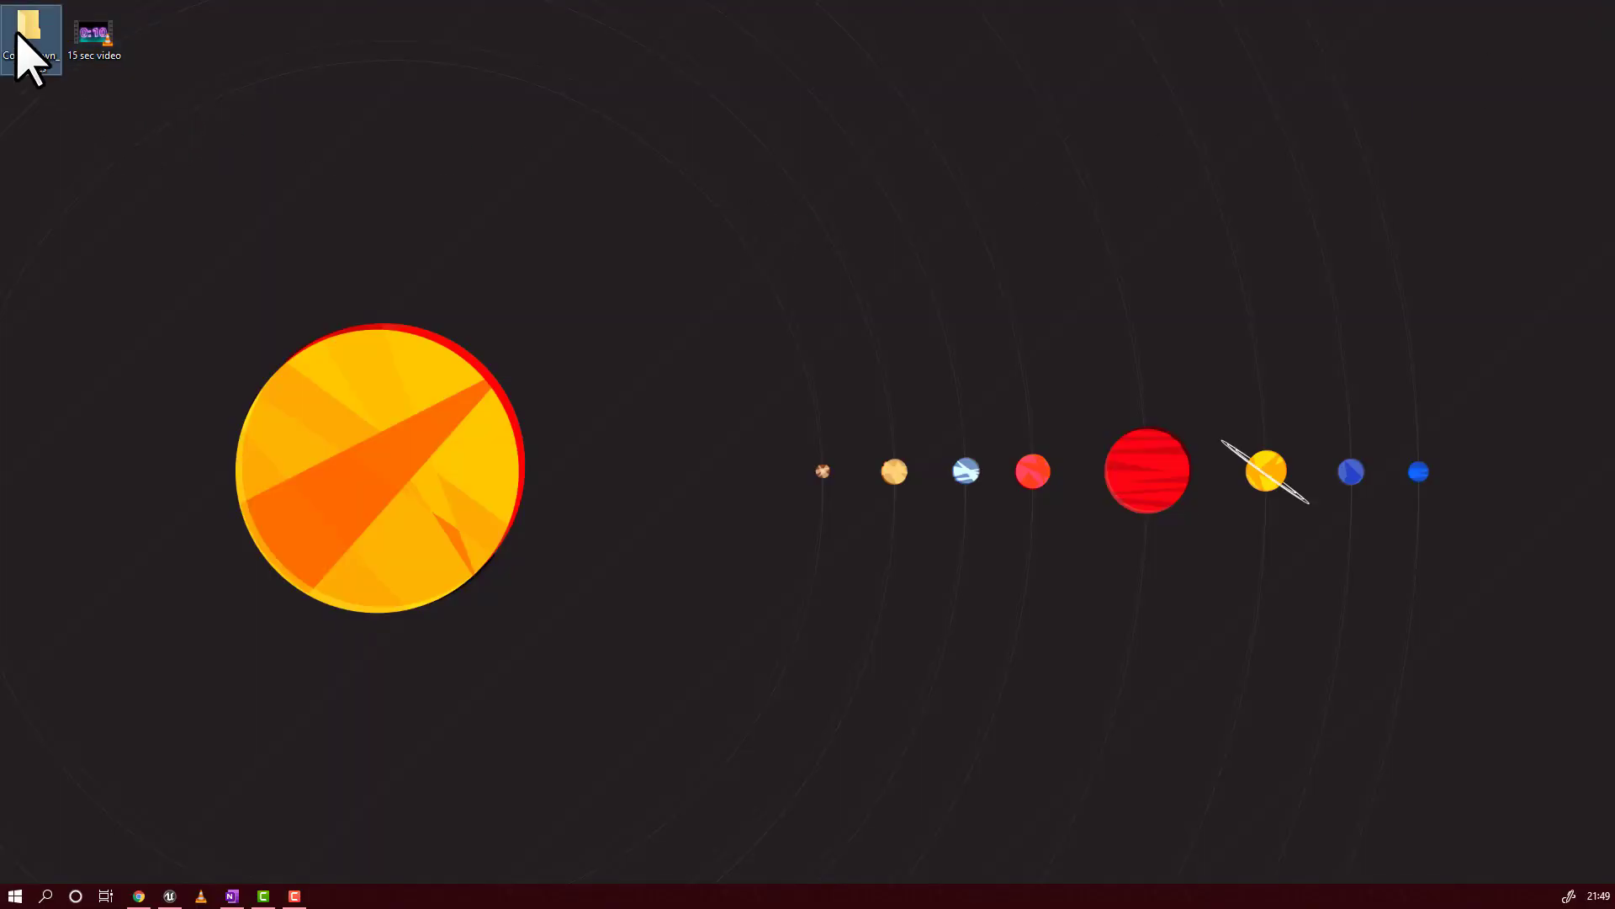
double_click(21, 41)
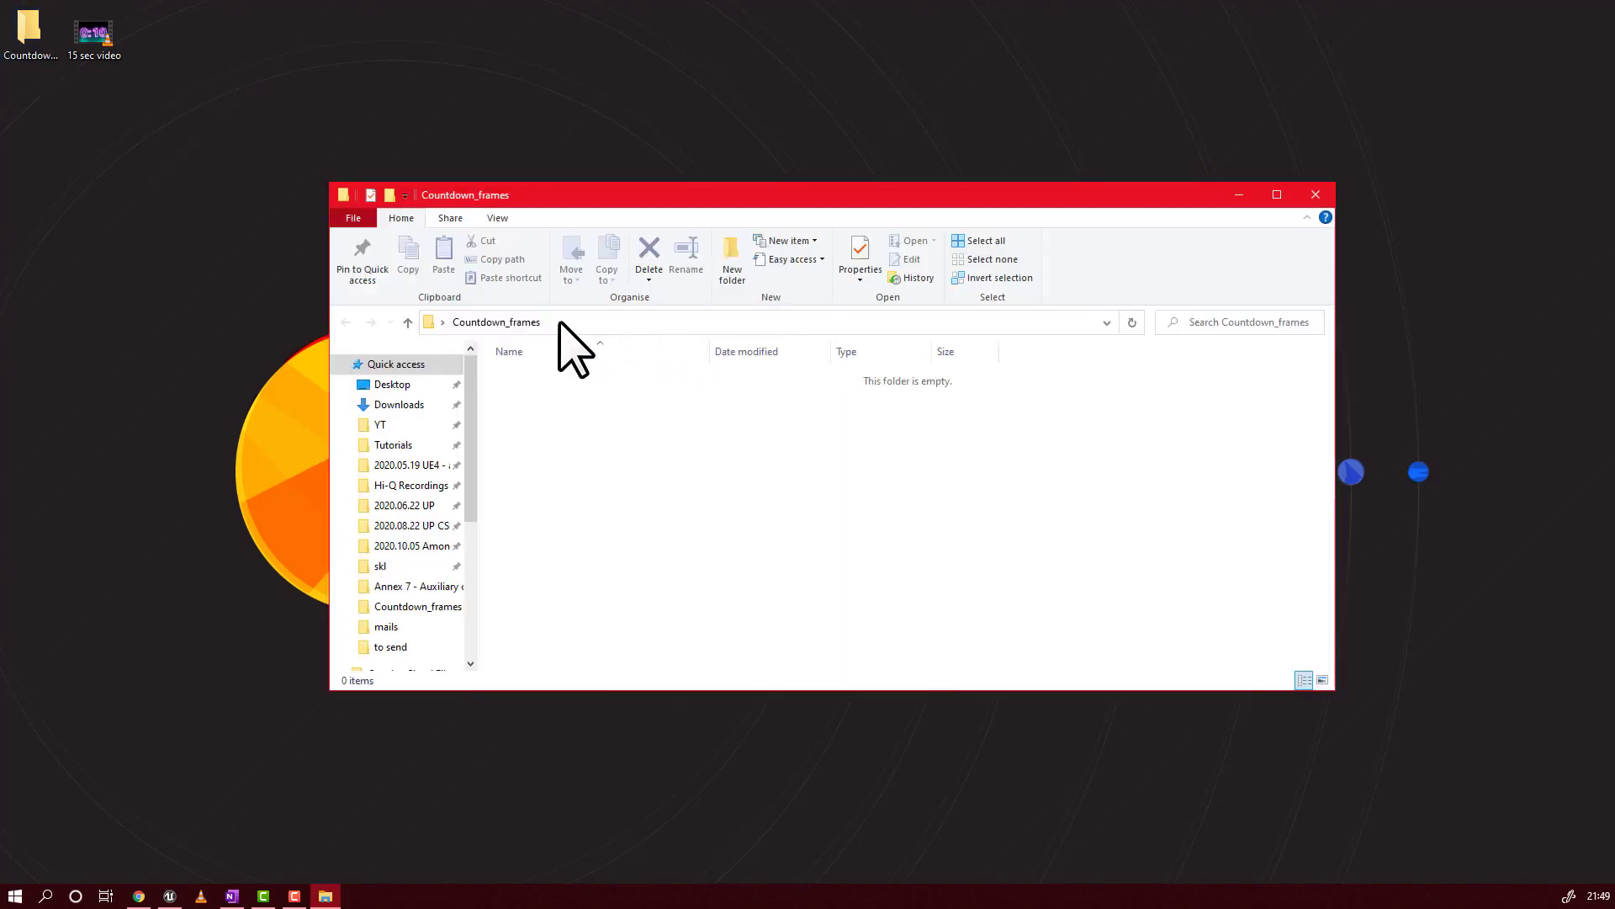
left_click(103, 38)
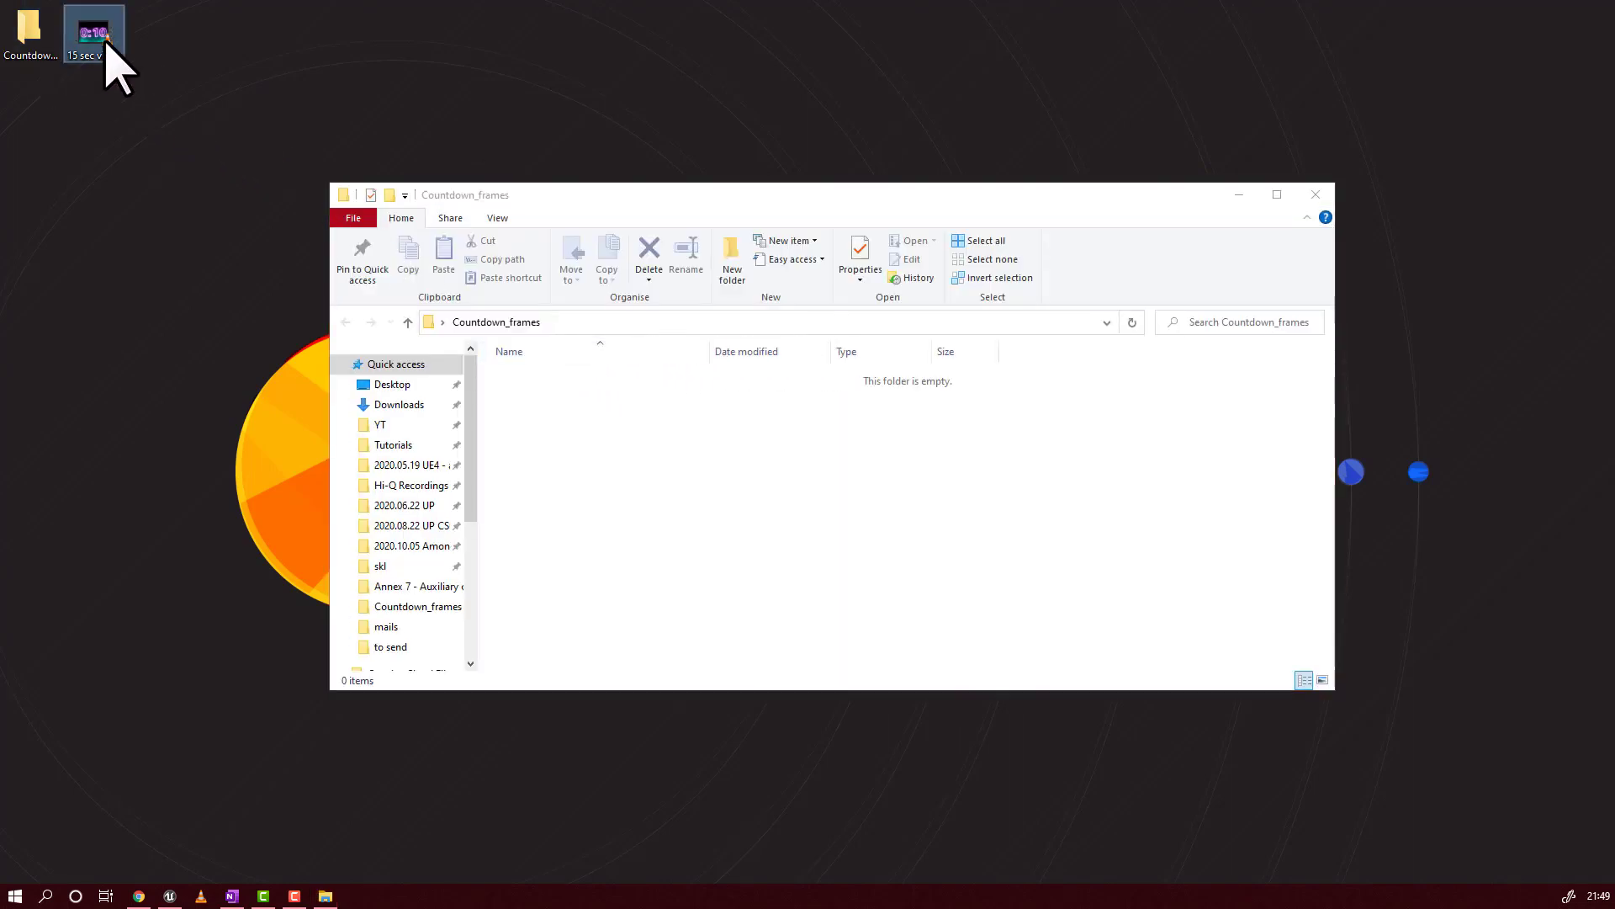
- Play 15 sec video.mp4 and open VLC's Tools > Preferences with Show settings set to All
double_click(107, 44)
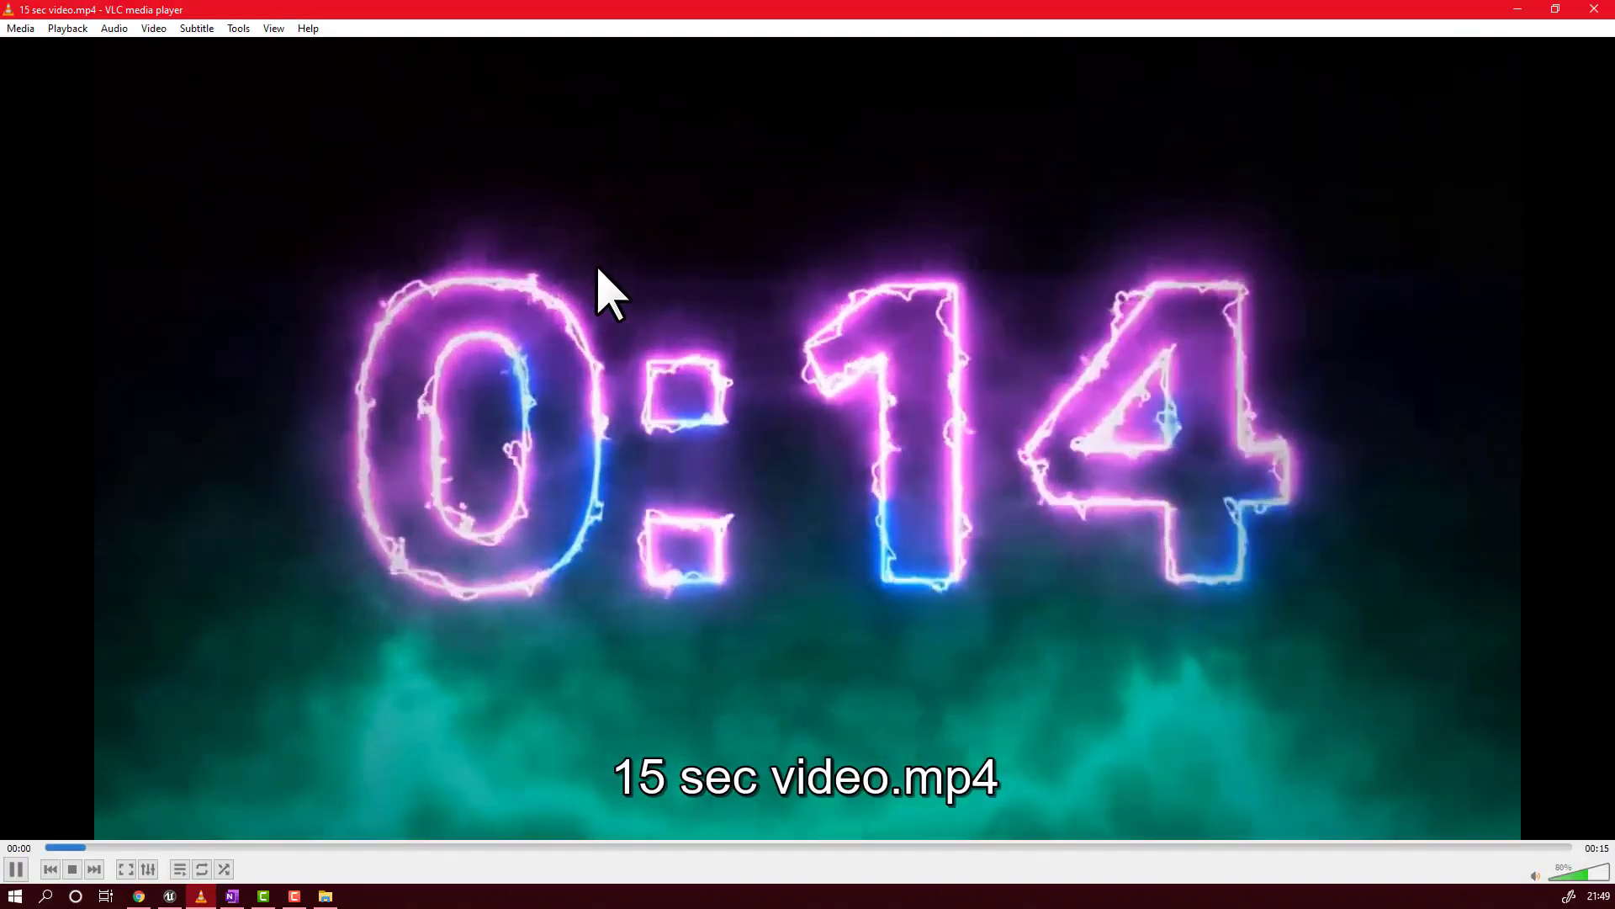
right_click(729, 310)
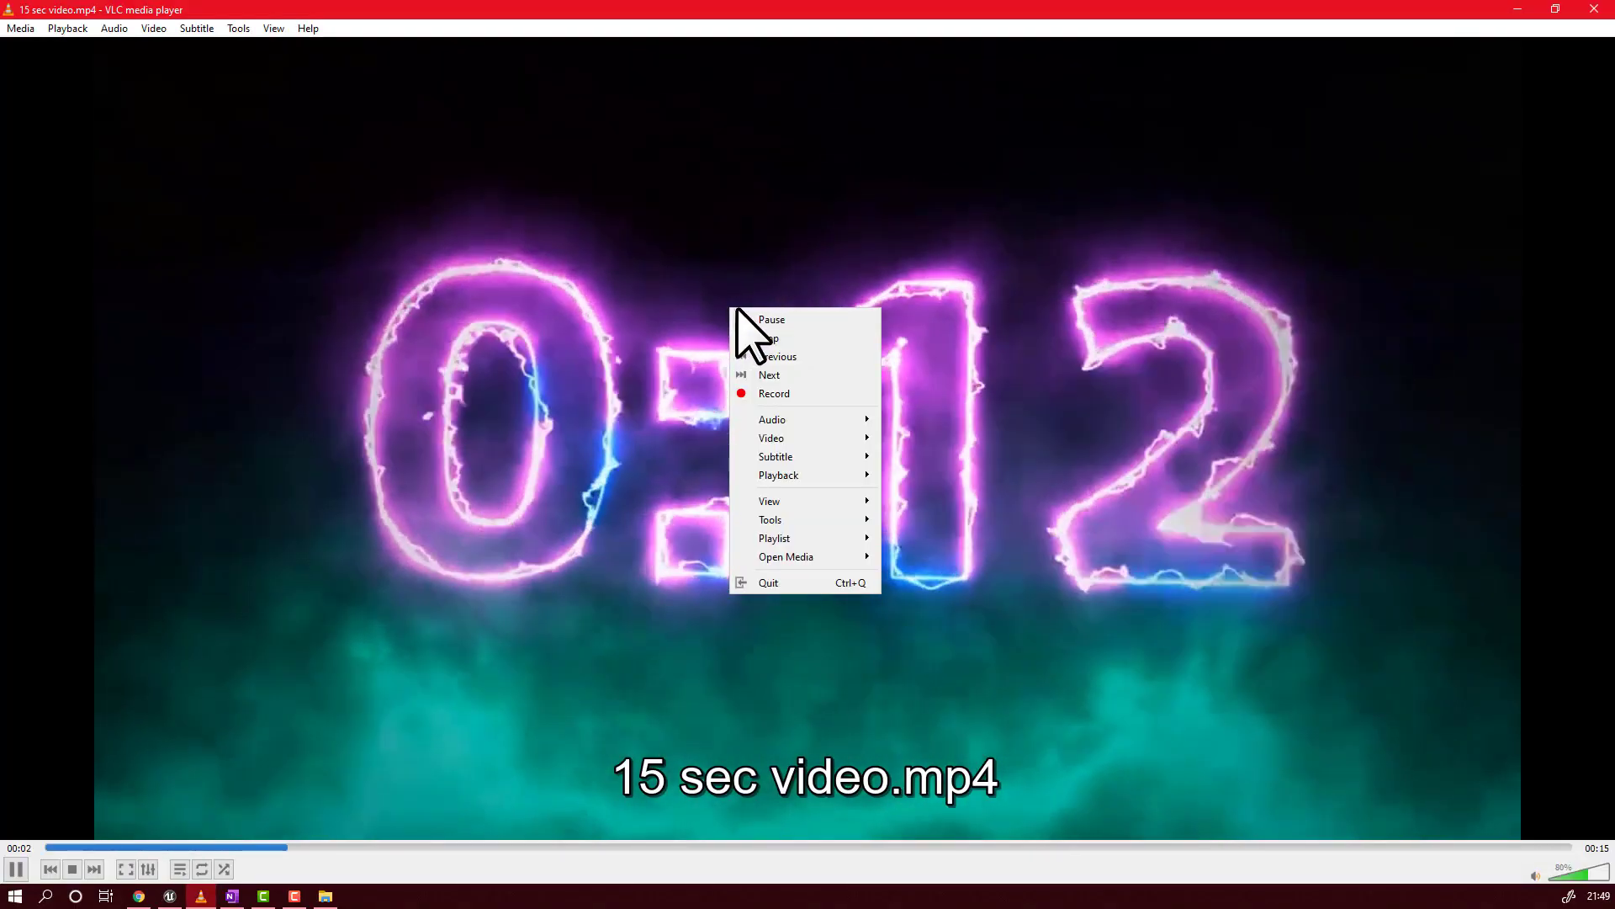
mouse_move(788, 425)
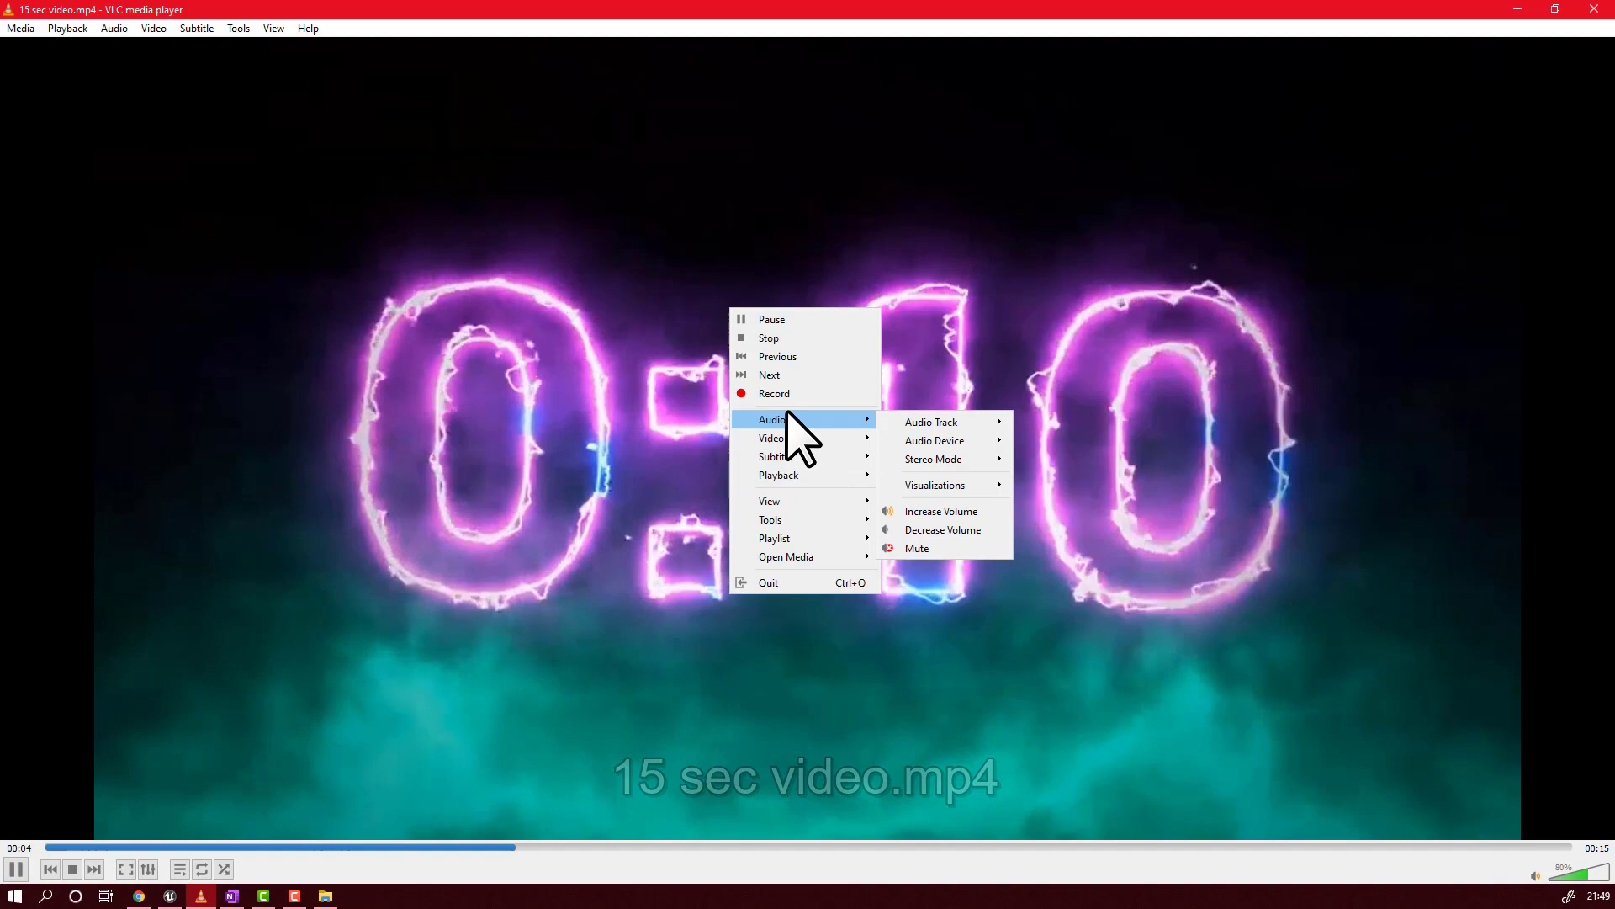
mouse_move(809, 519)
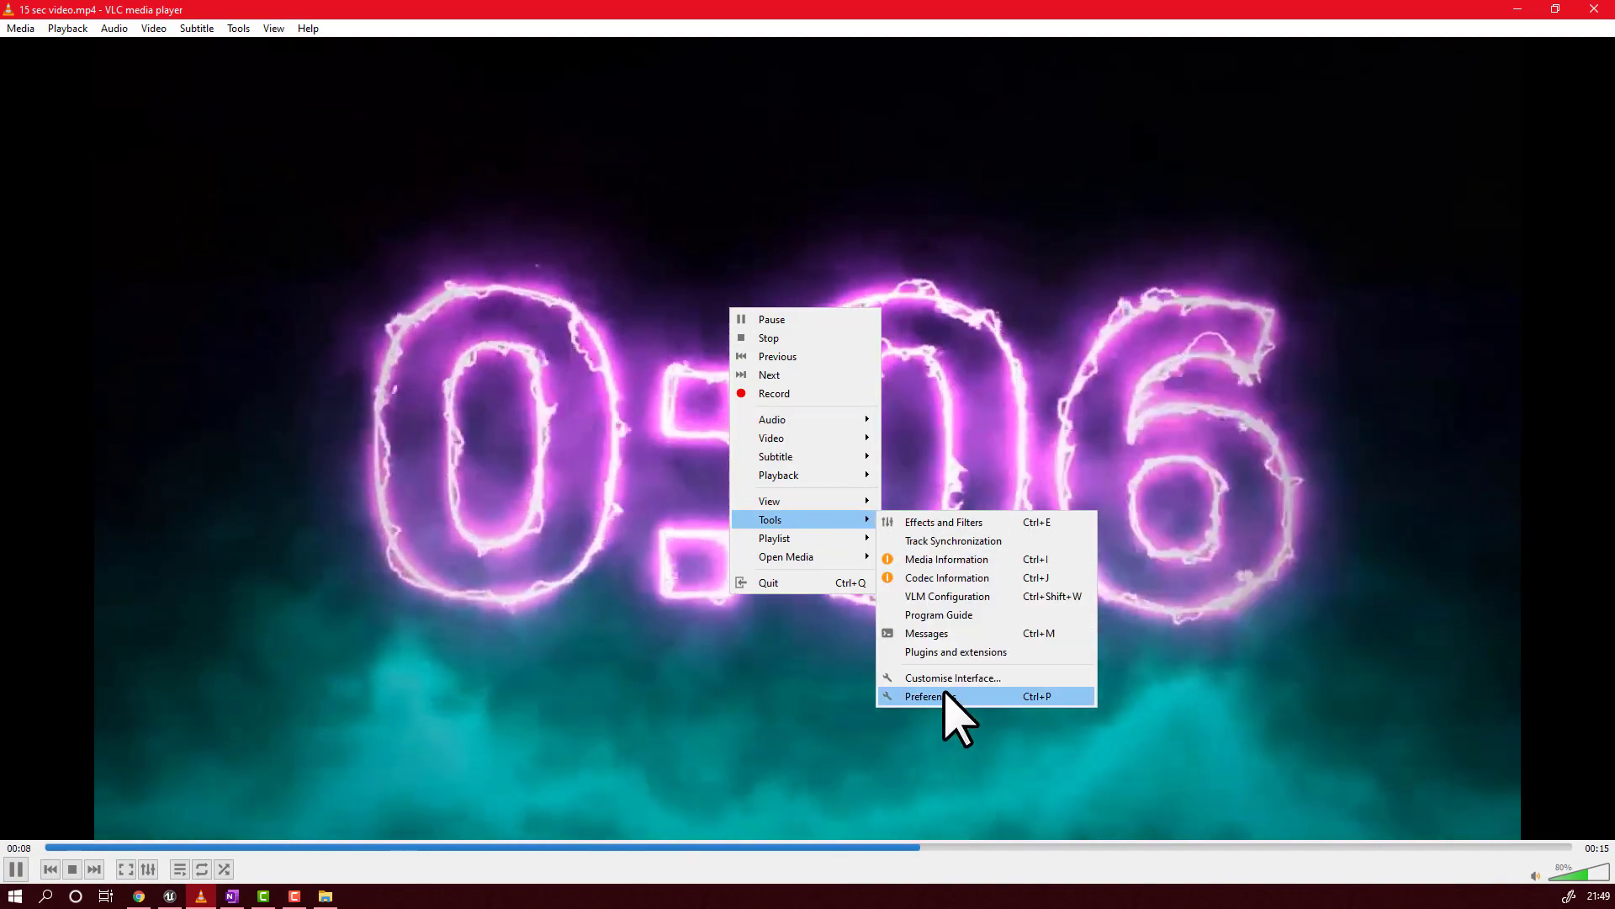
left_click(944, 695)
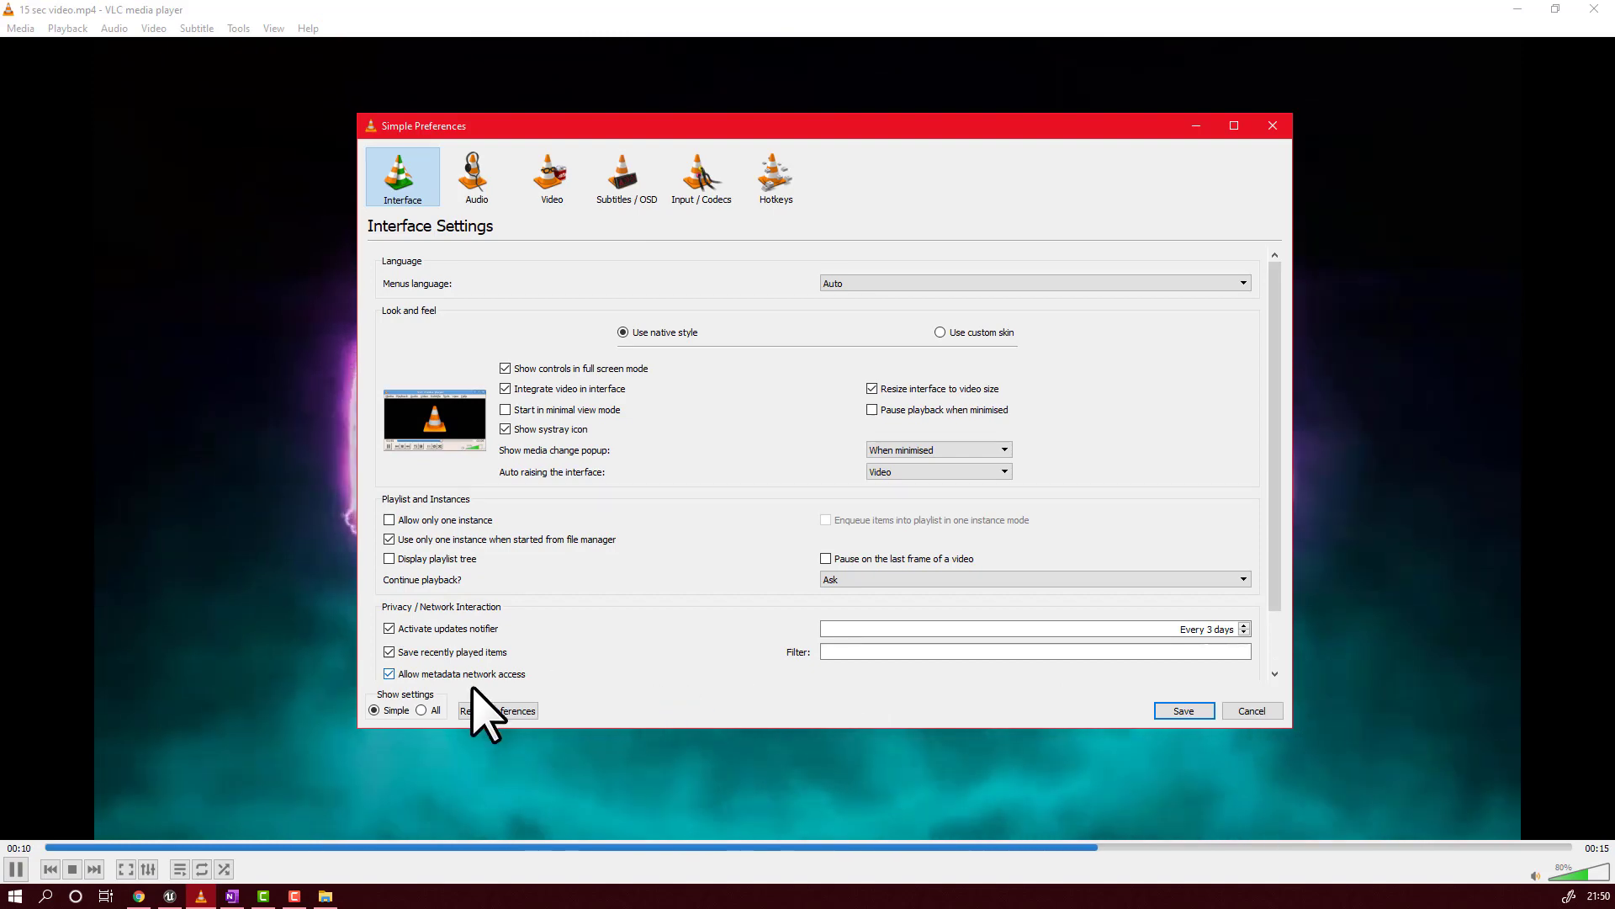
left_click(422, 711)
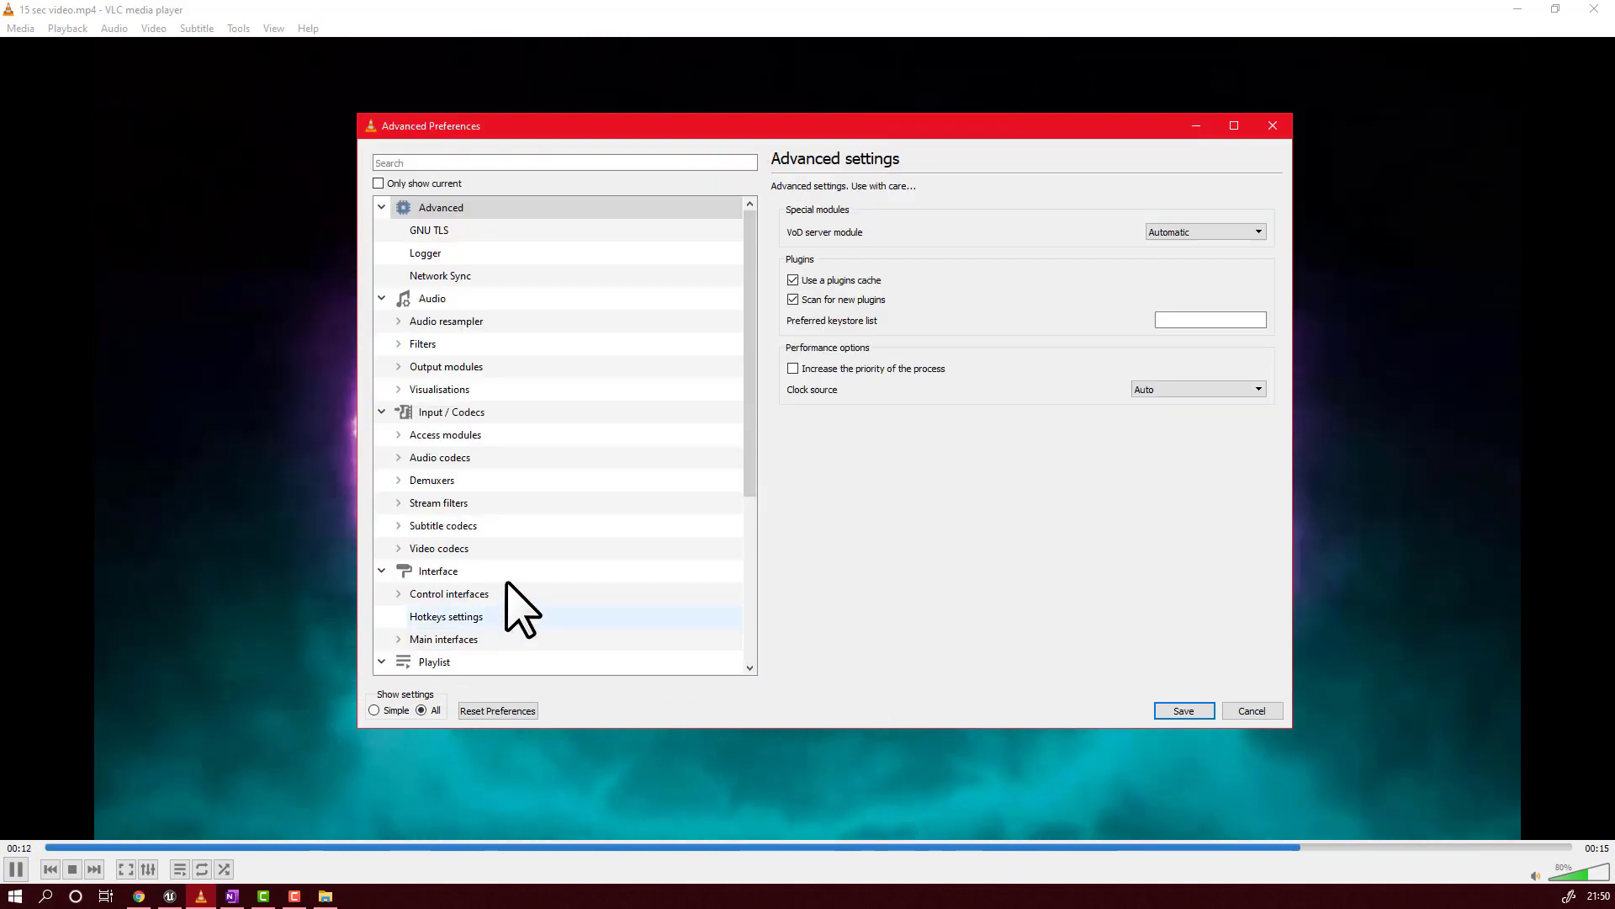
- Go to Video > Filters > Scene filter and edit its image format
scroll(530, 547, "down", 4)
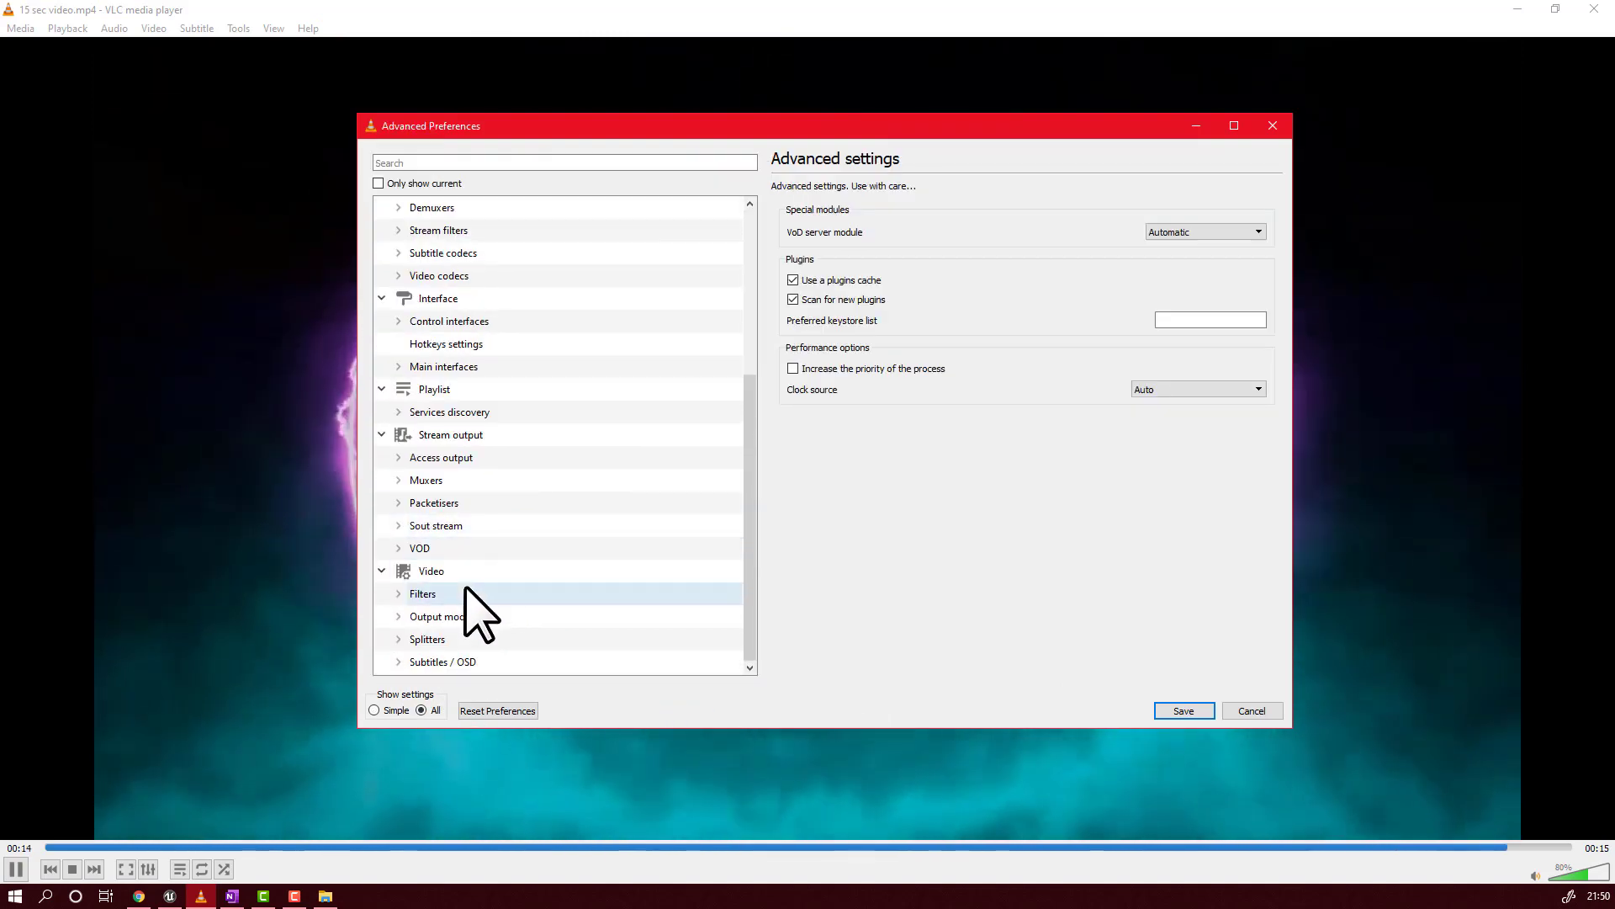
left_click(463, 593)
left_click(398, 594)
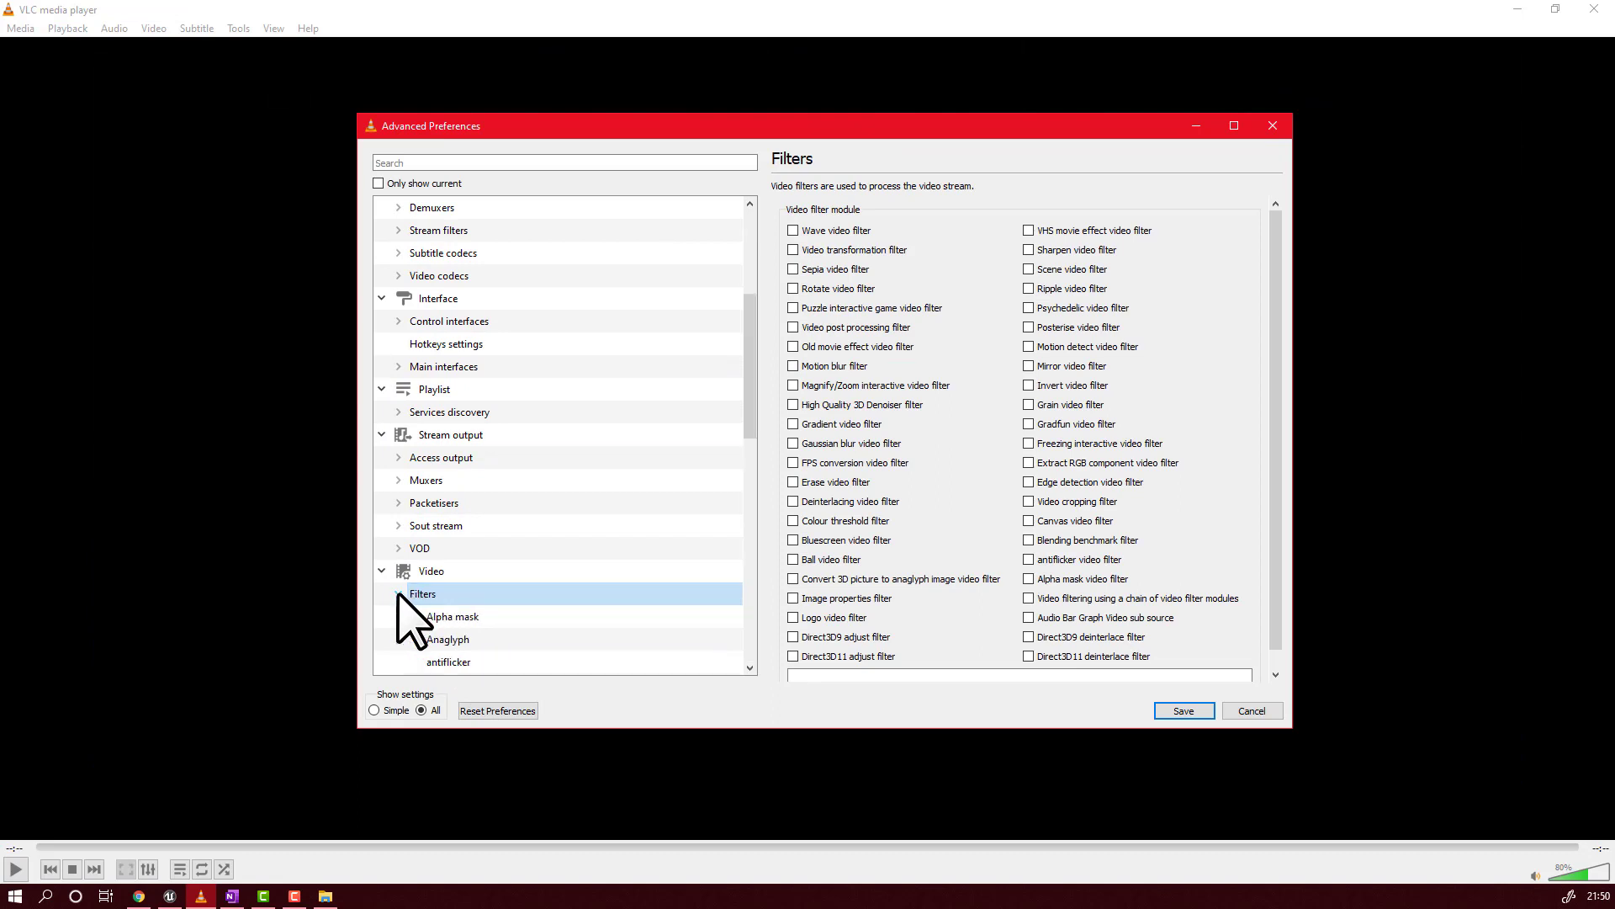
scroll(522, 599, "down", 11)
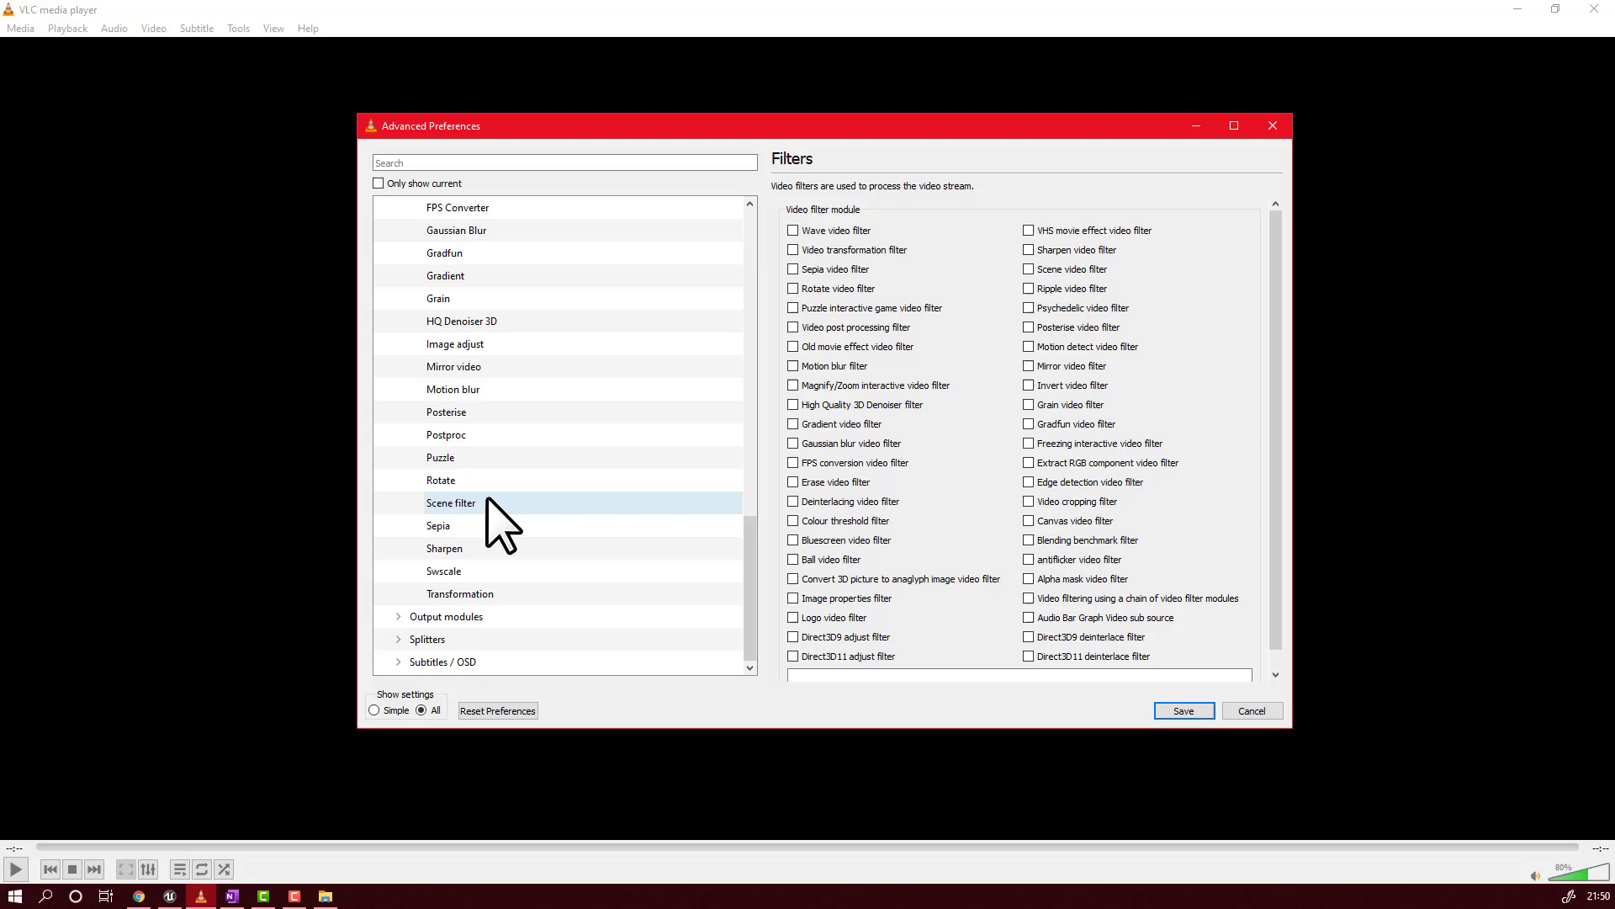
left_click(488, 502)
left_click(1217, 213)
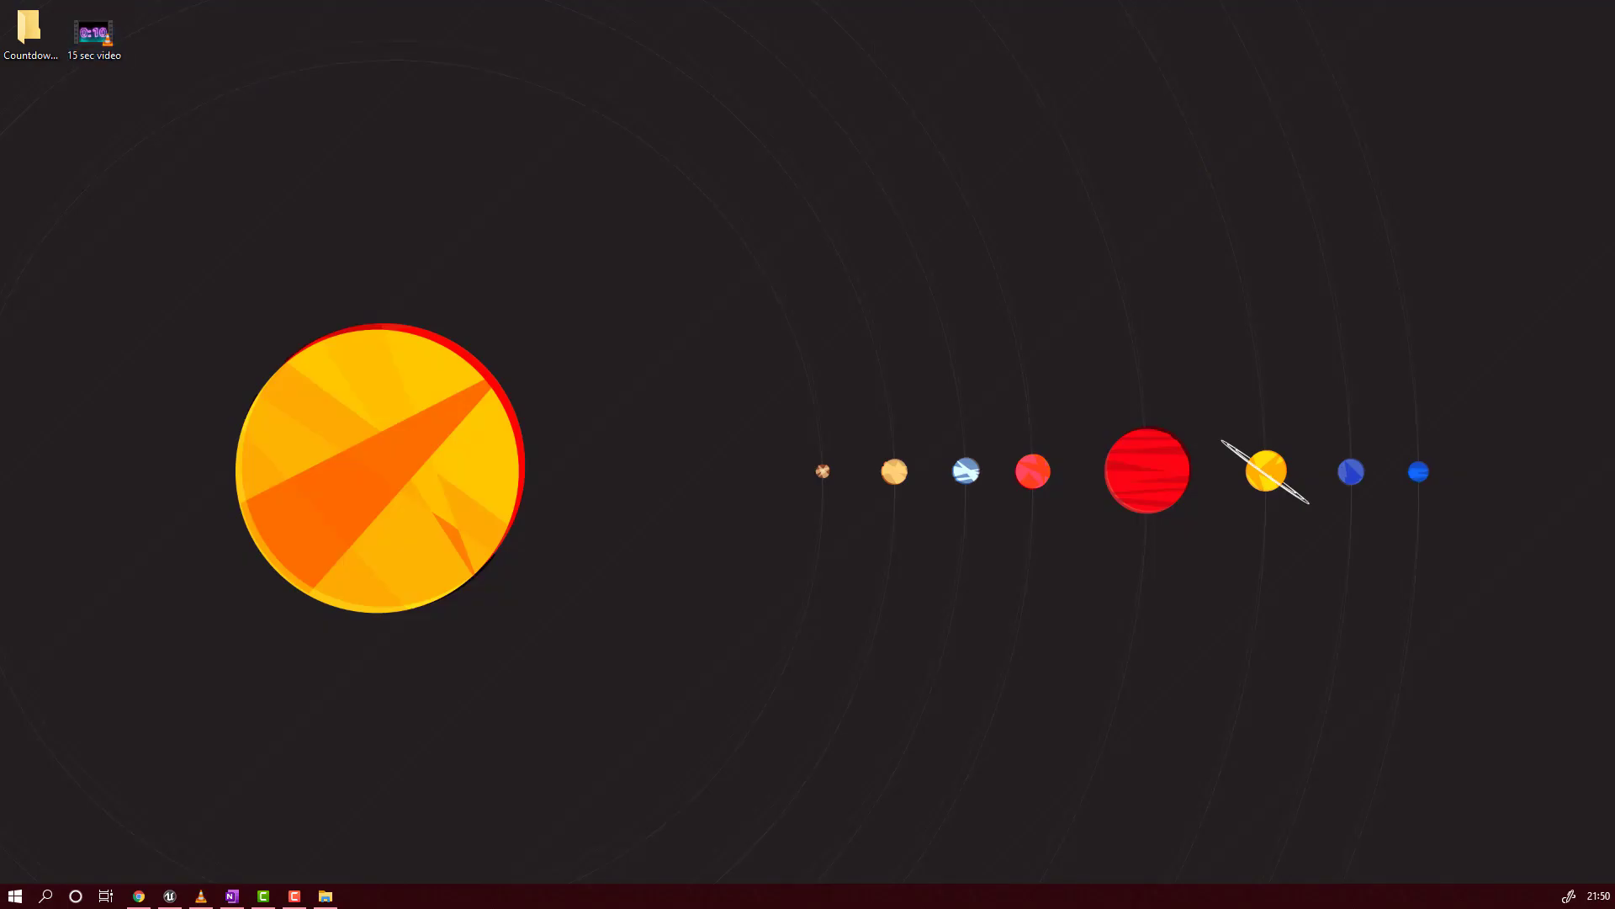
- Copy the Countdown_frames folder path from Explorer's address bar into the Scene filter's directory path
double_click(40, 47)
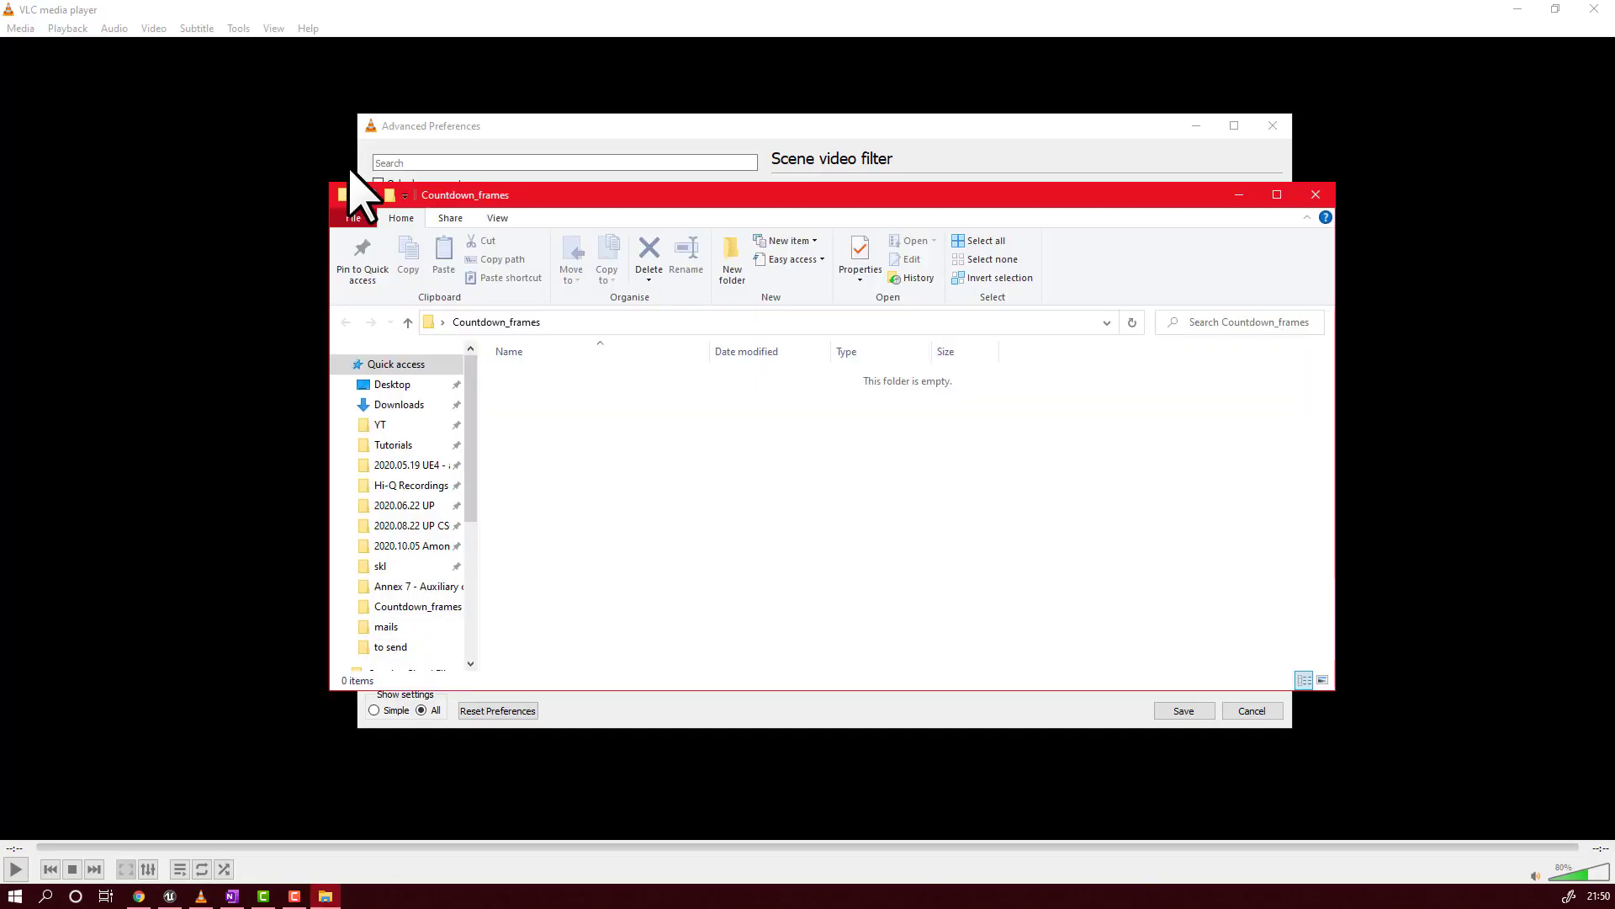
left_click(524, 322)
left_click_drag(641, 324, 393, 324)
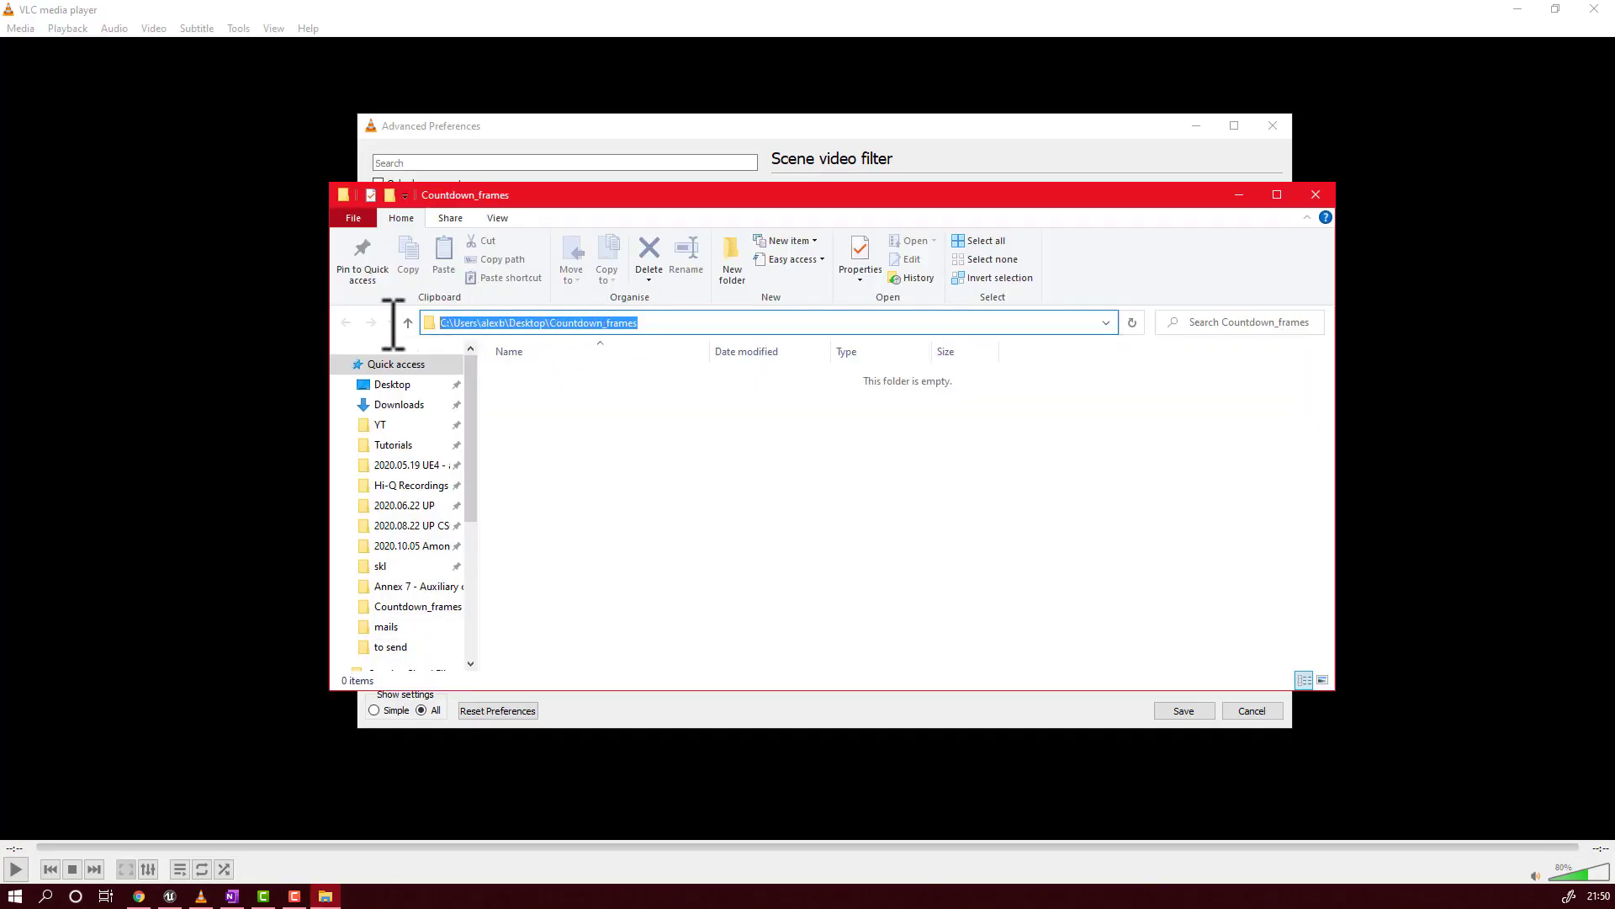
left_click(739, 137)
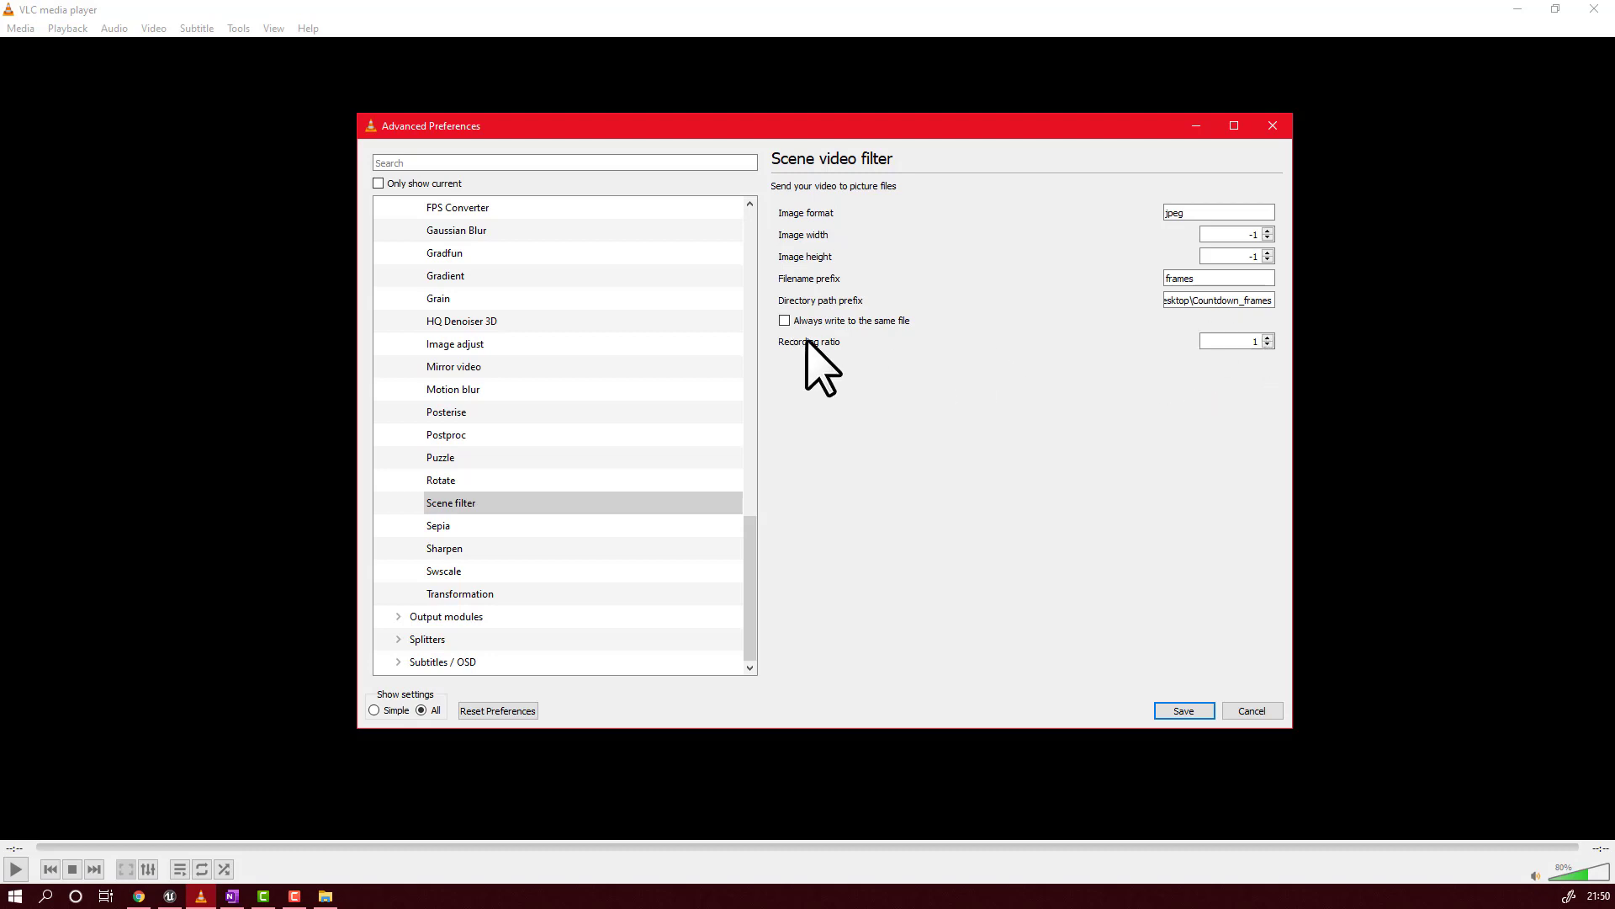
- Save the Scene filter output settings and reopen VLC's full advanced preferences
left_click(1184, 712)
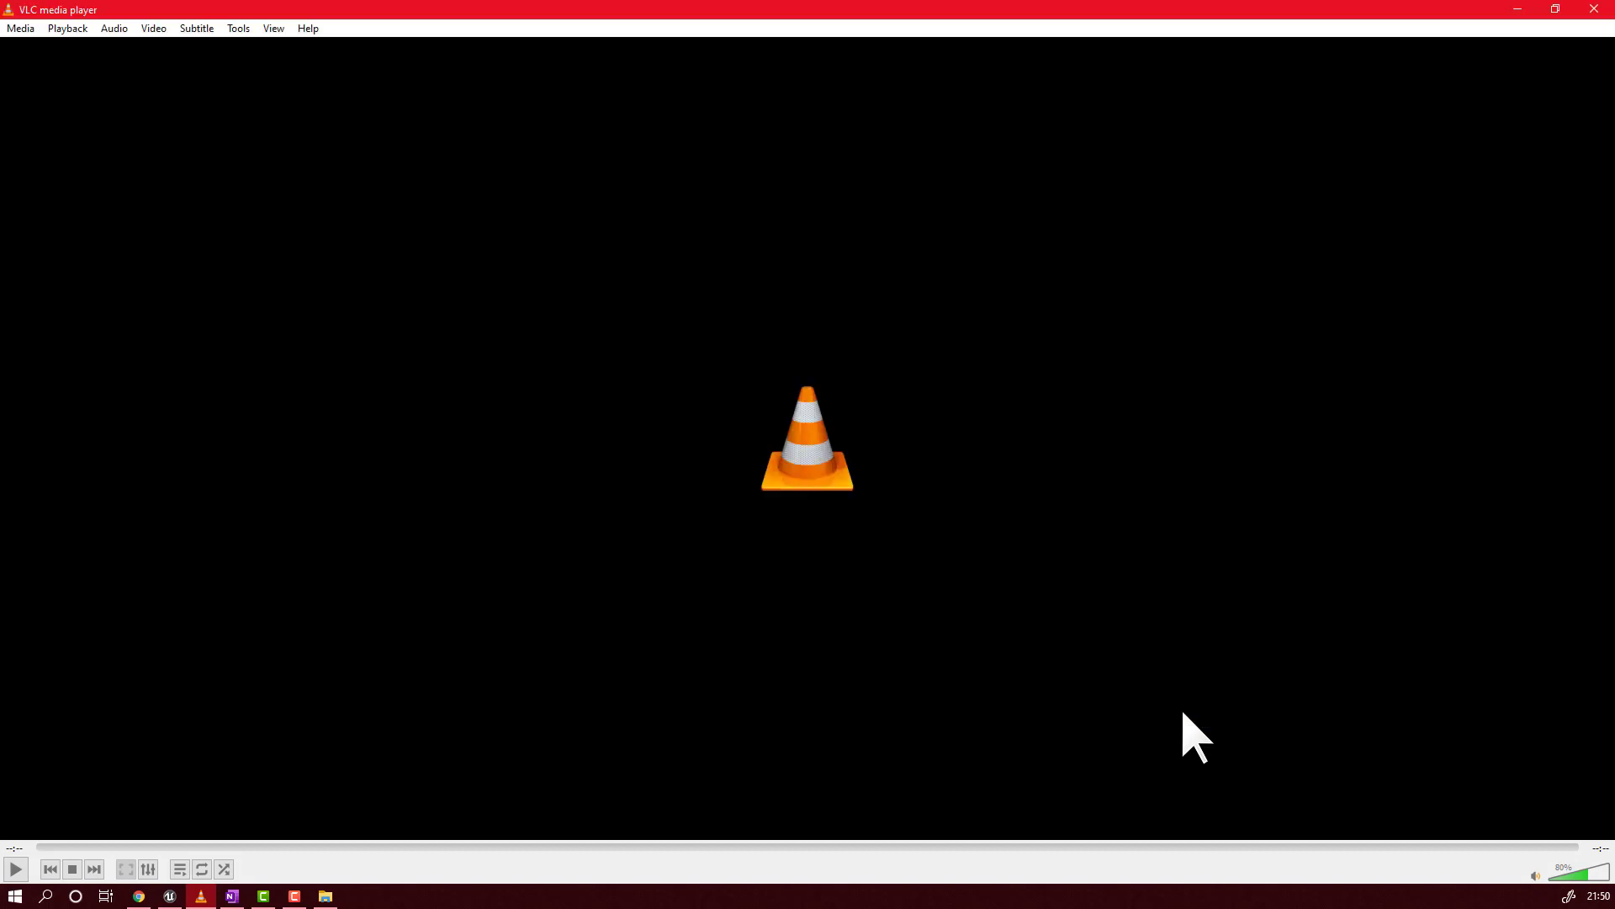
left_click(242, 28)
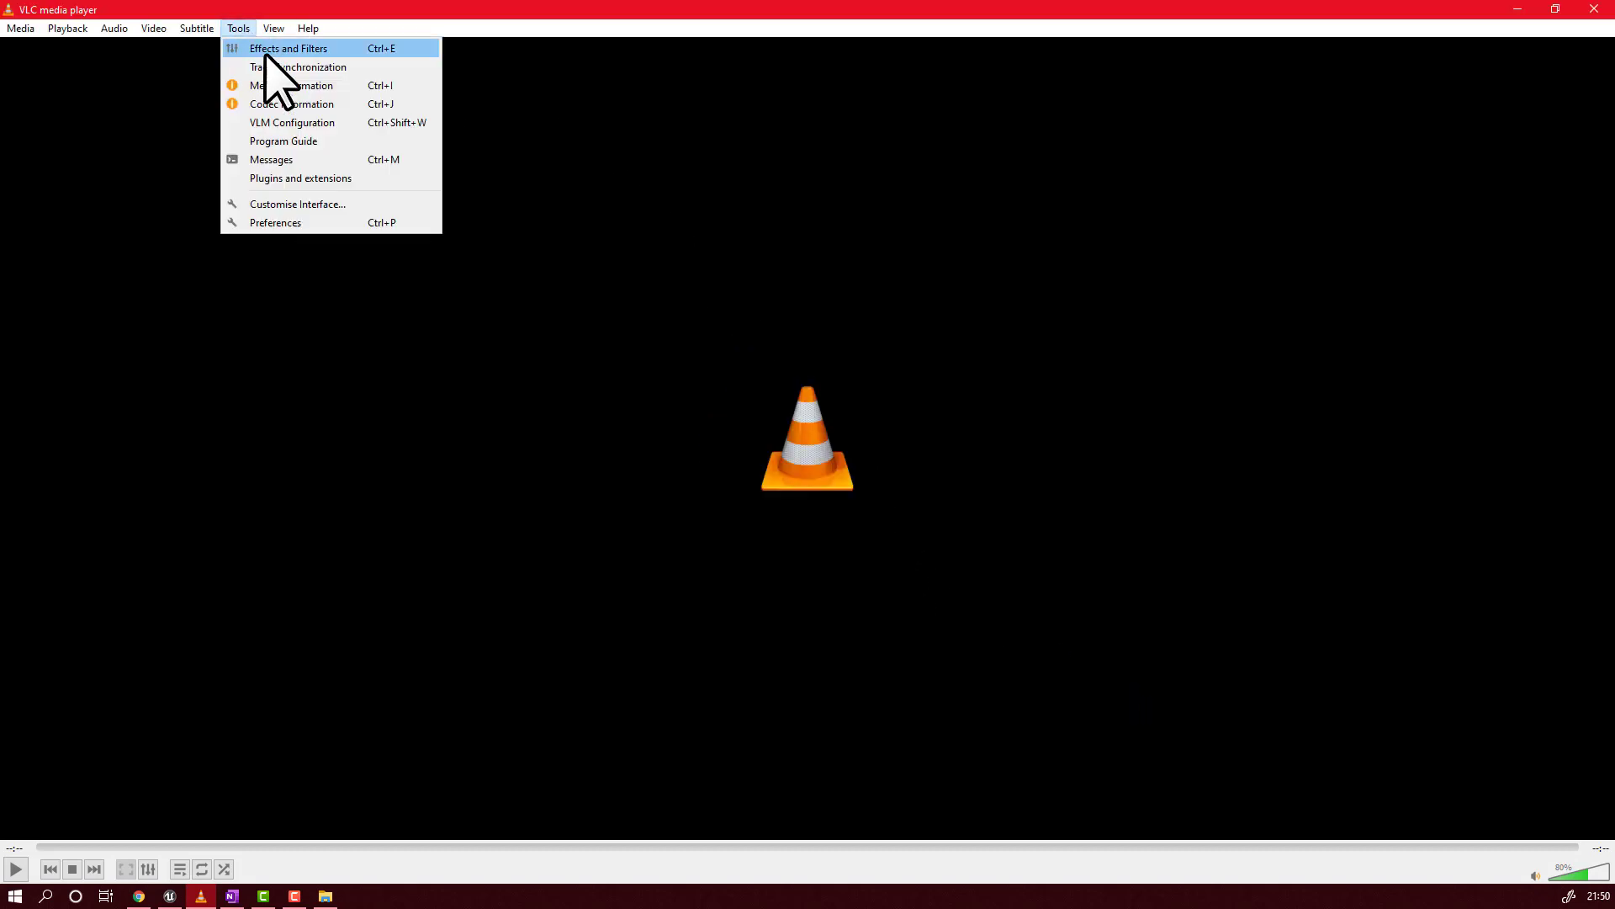
left_click(318, 228)
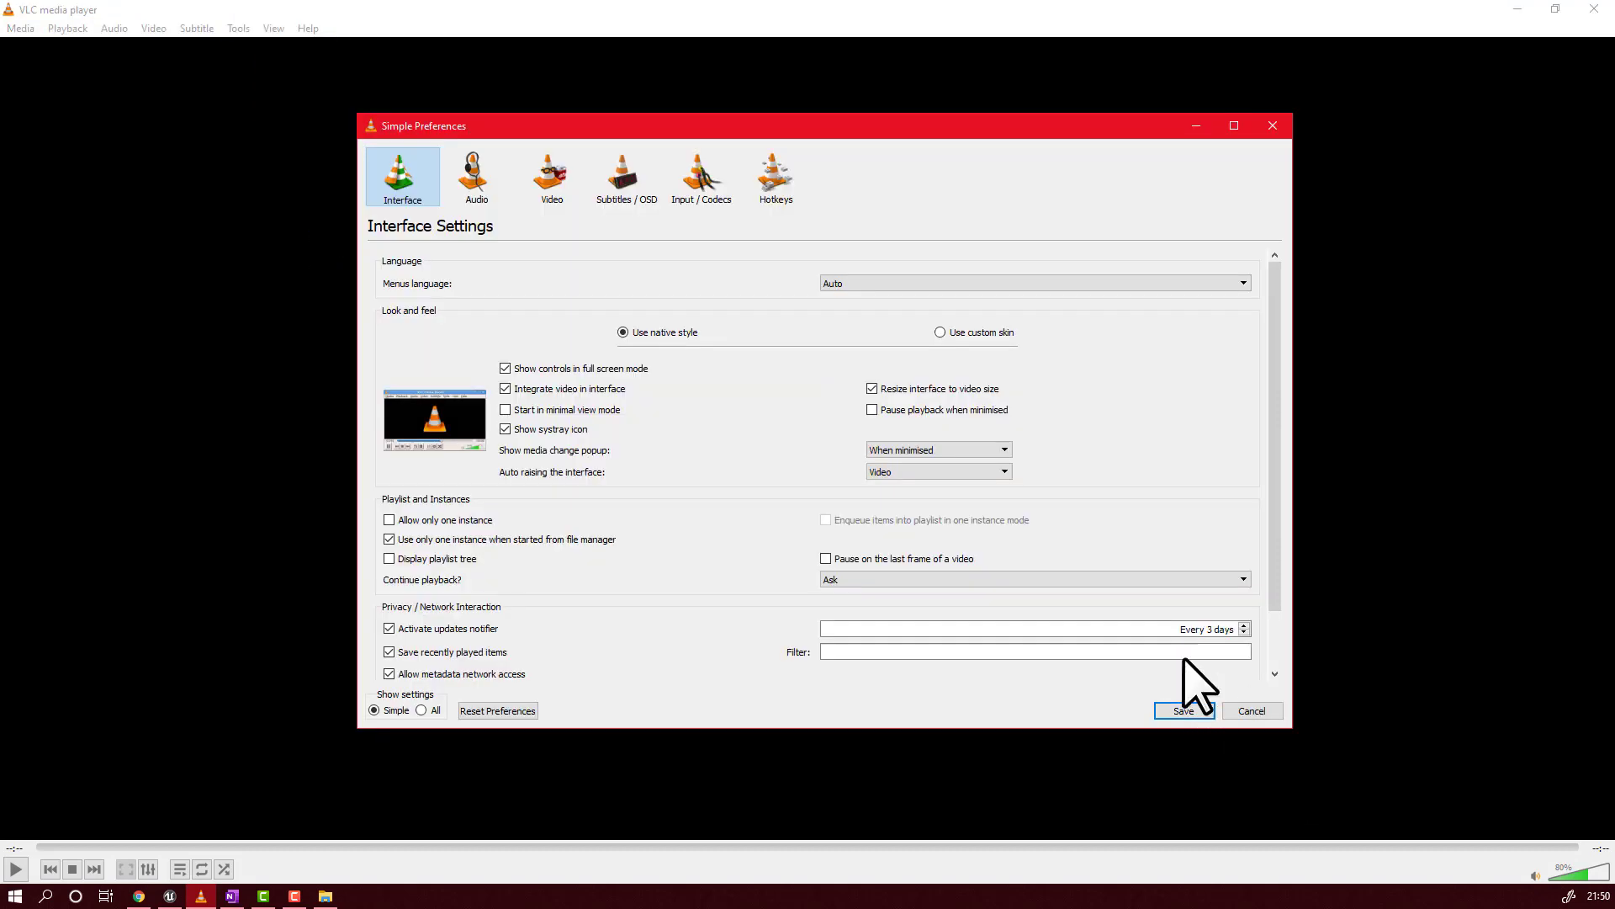
scroll(592, 551, "down", 1)
left_click(428, 709)
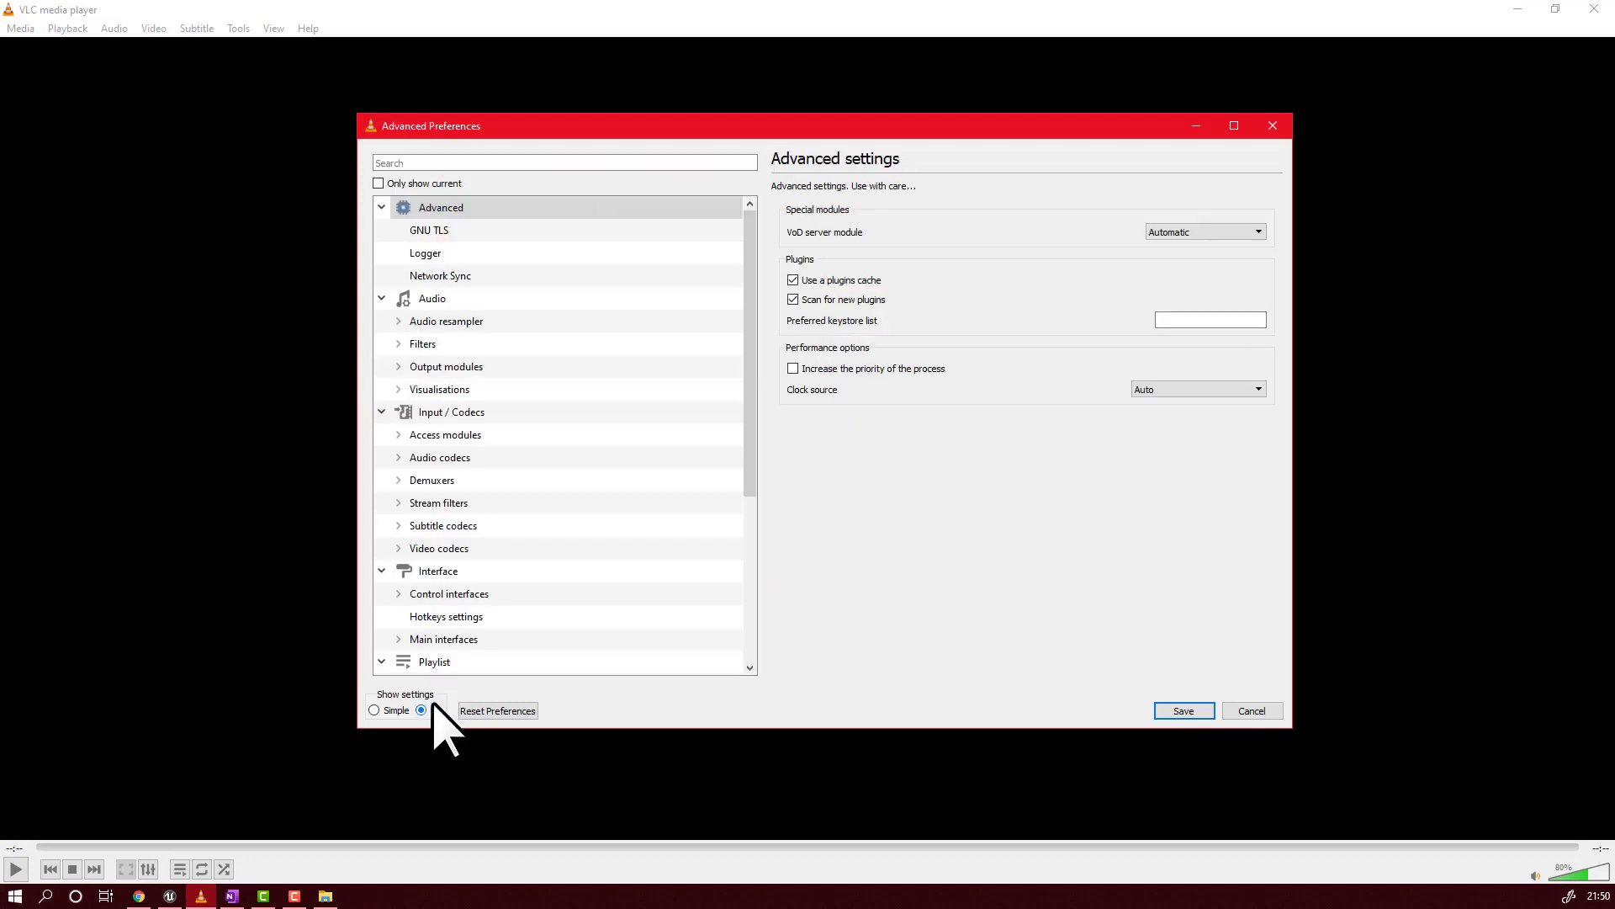
- Tick Scene video filter under Video > Filters and save
scroll(467, 644, "down", 4)
left_click(473, 594)
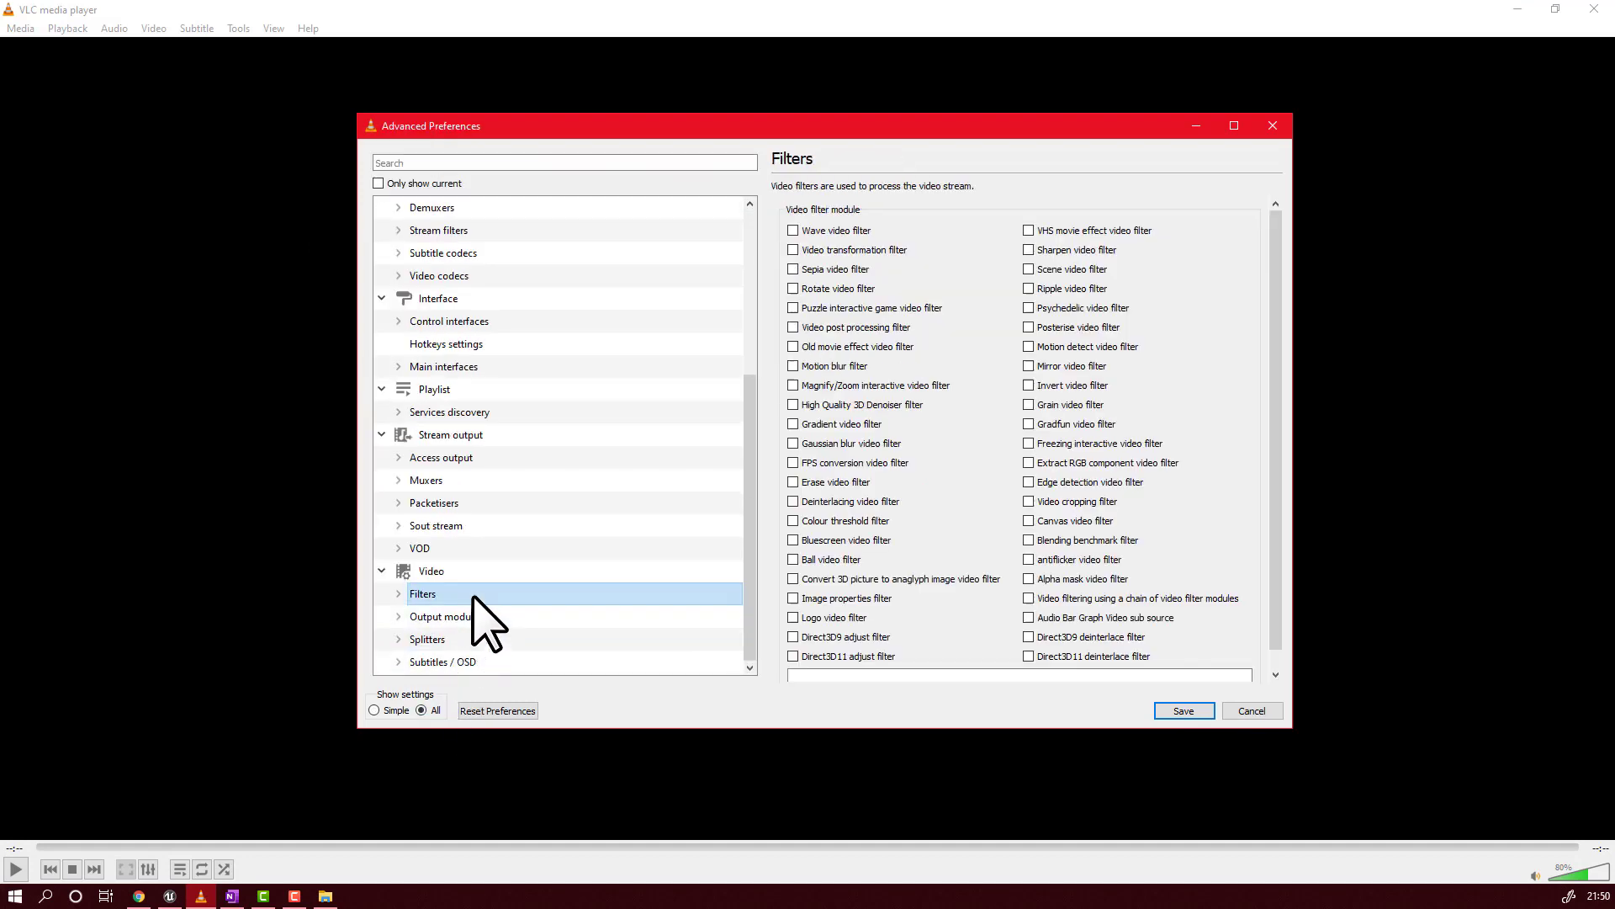
left_click(1029, 269)
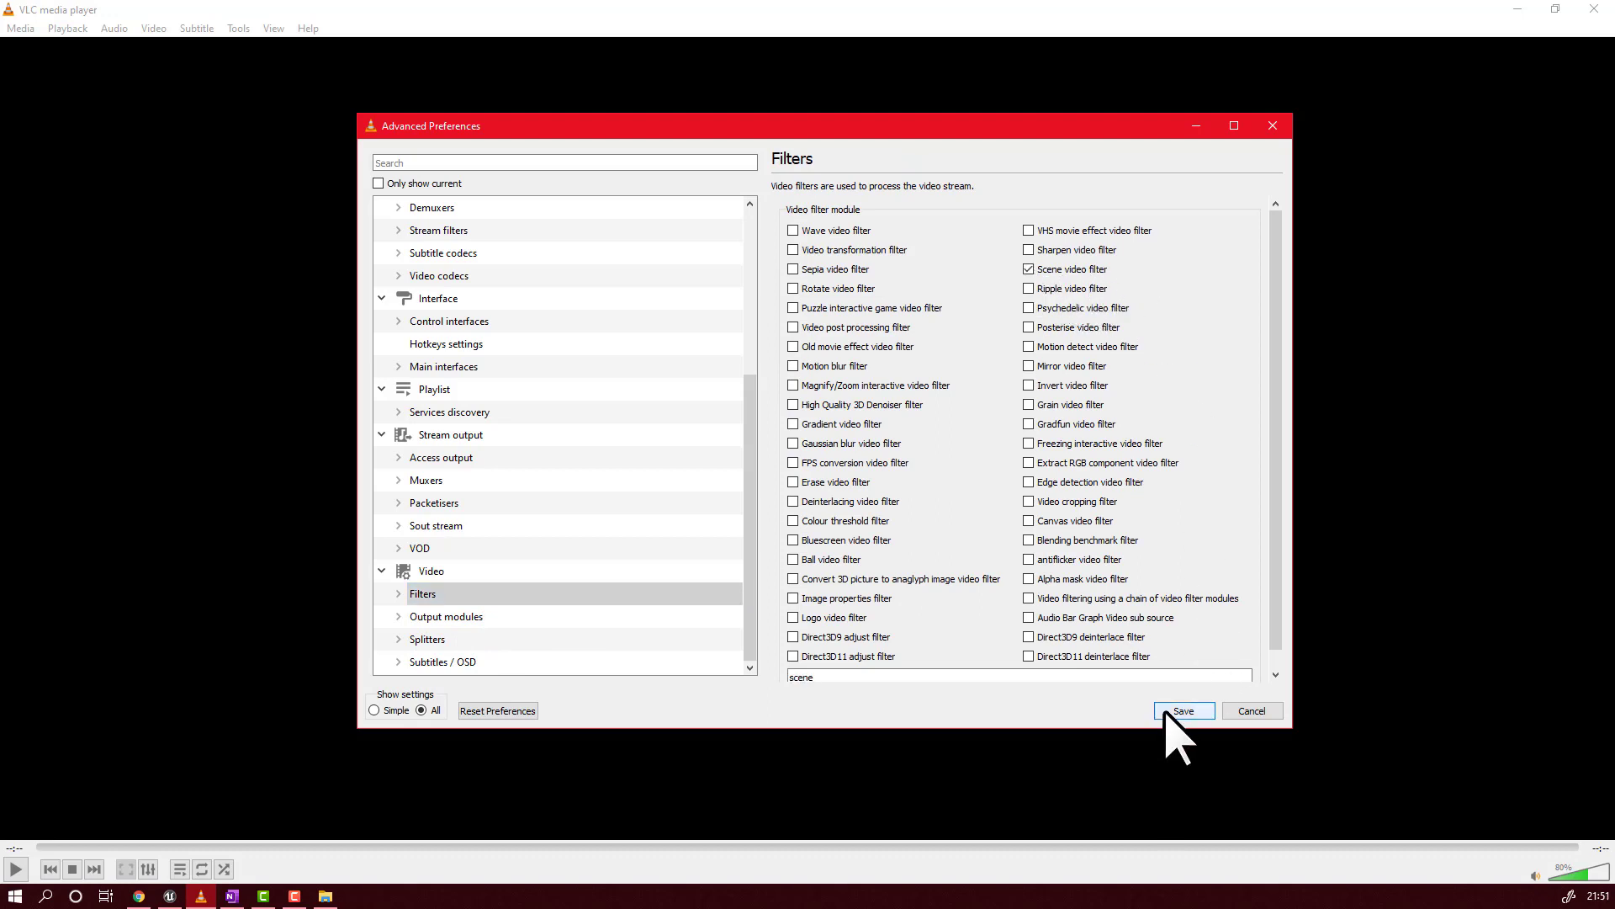
left_click(1176, 737)
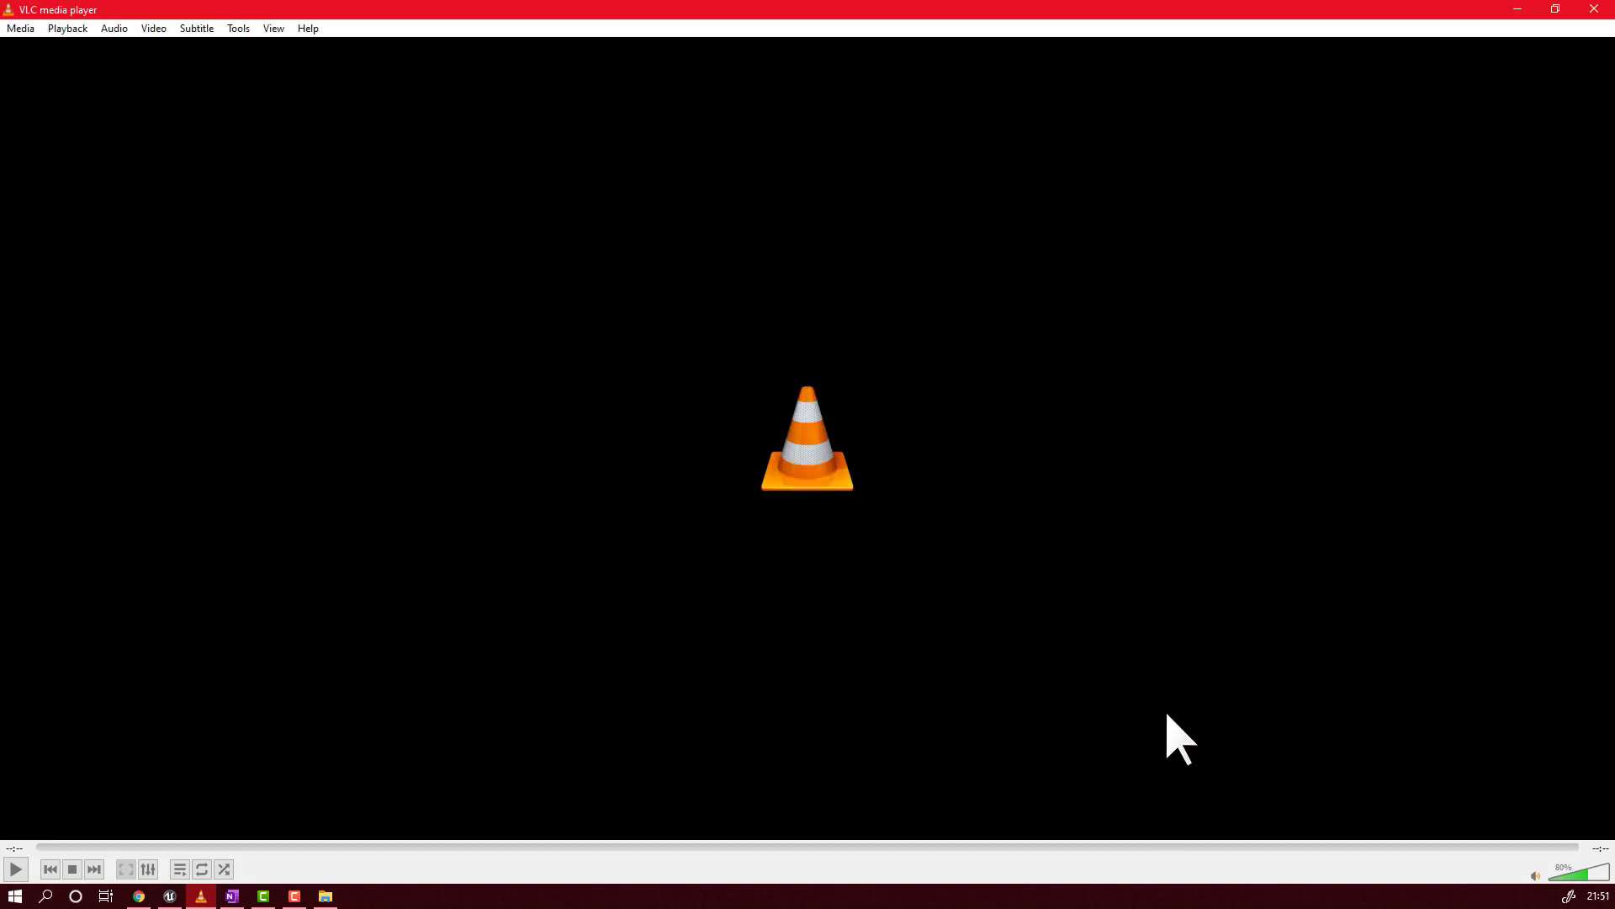
- Restart VLC and play 15 sec video.mp4 through its countdown to capture frames
left_click(1594, 10)
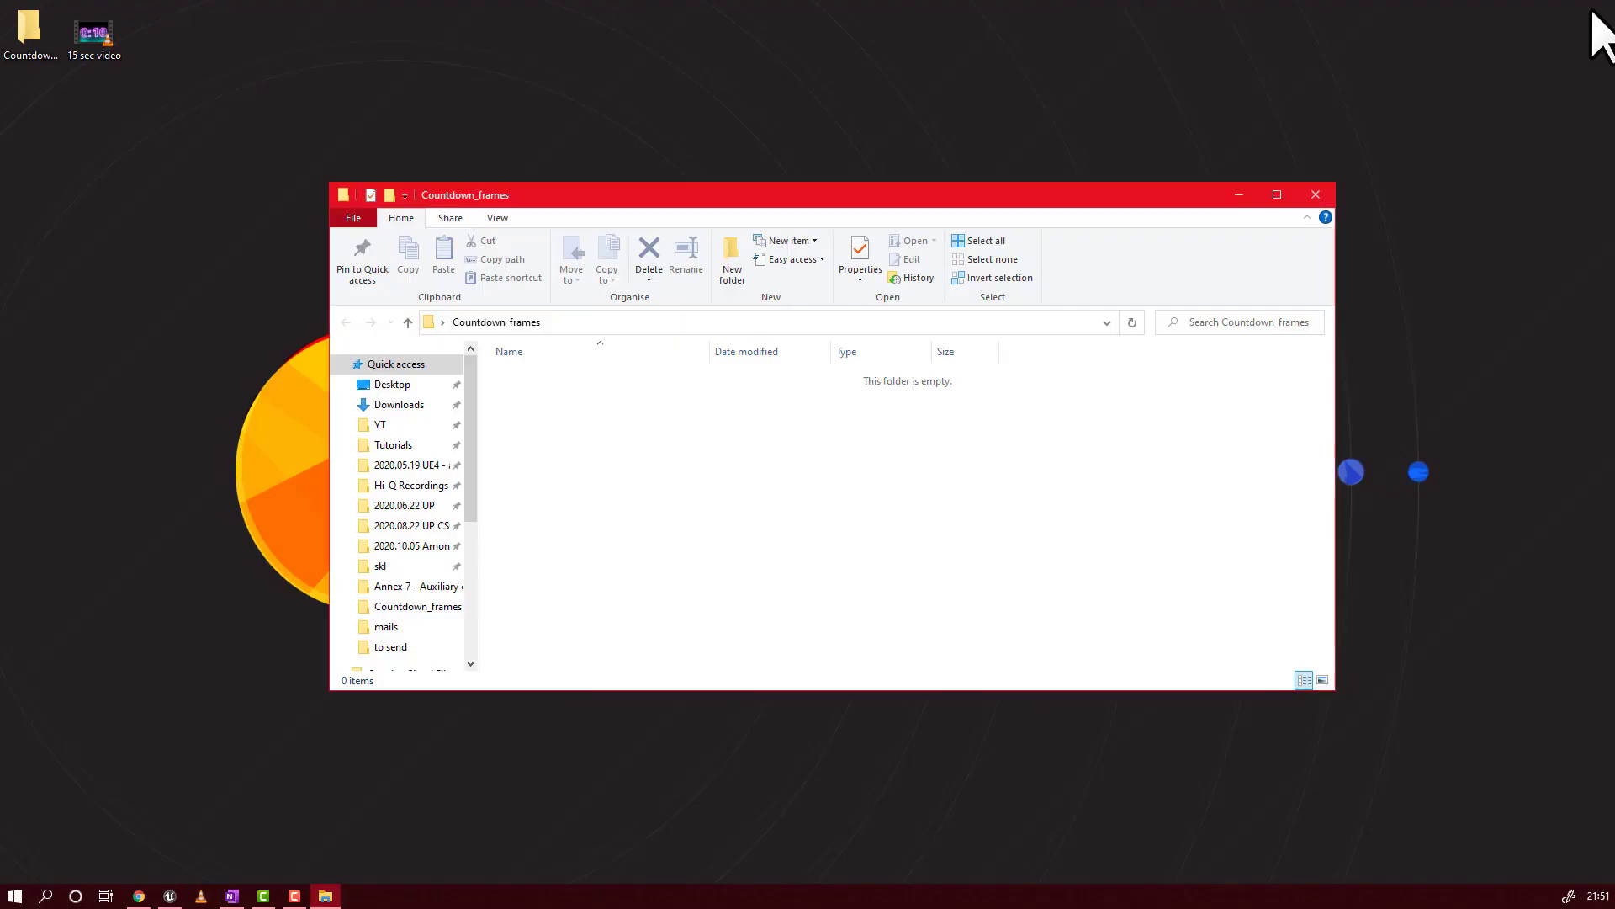
double_click(117, 42)
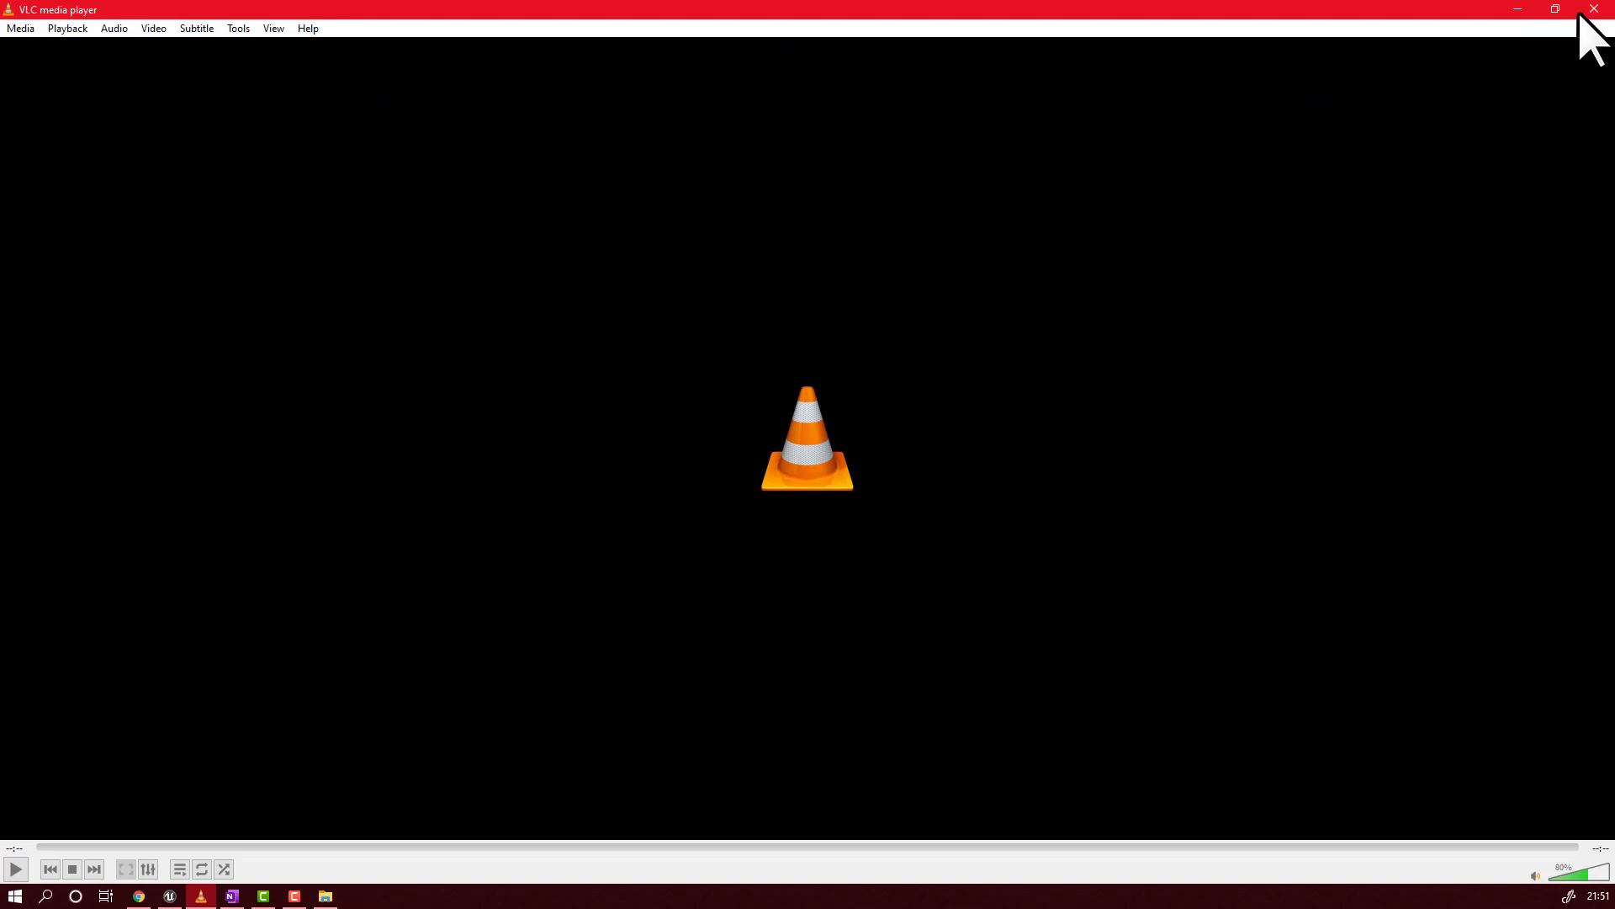
- Uncheck Scene video filter in VLC's Video > Filters preferences and save
left_click(237, 28)
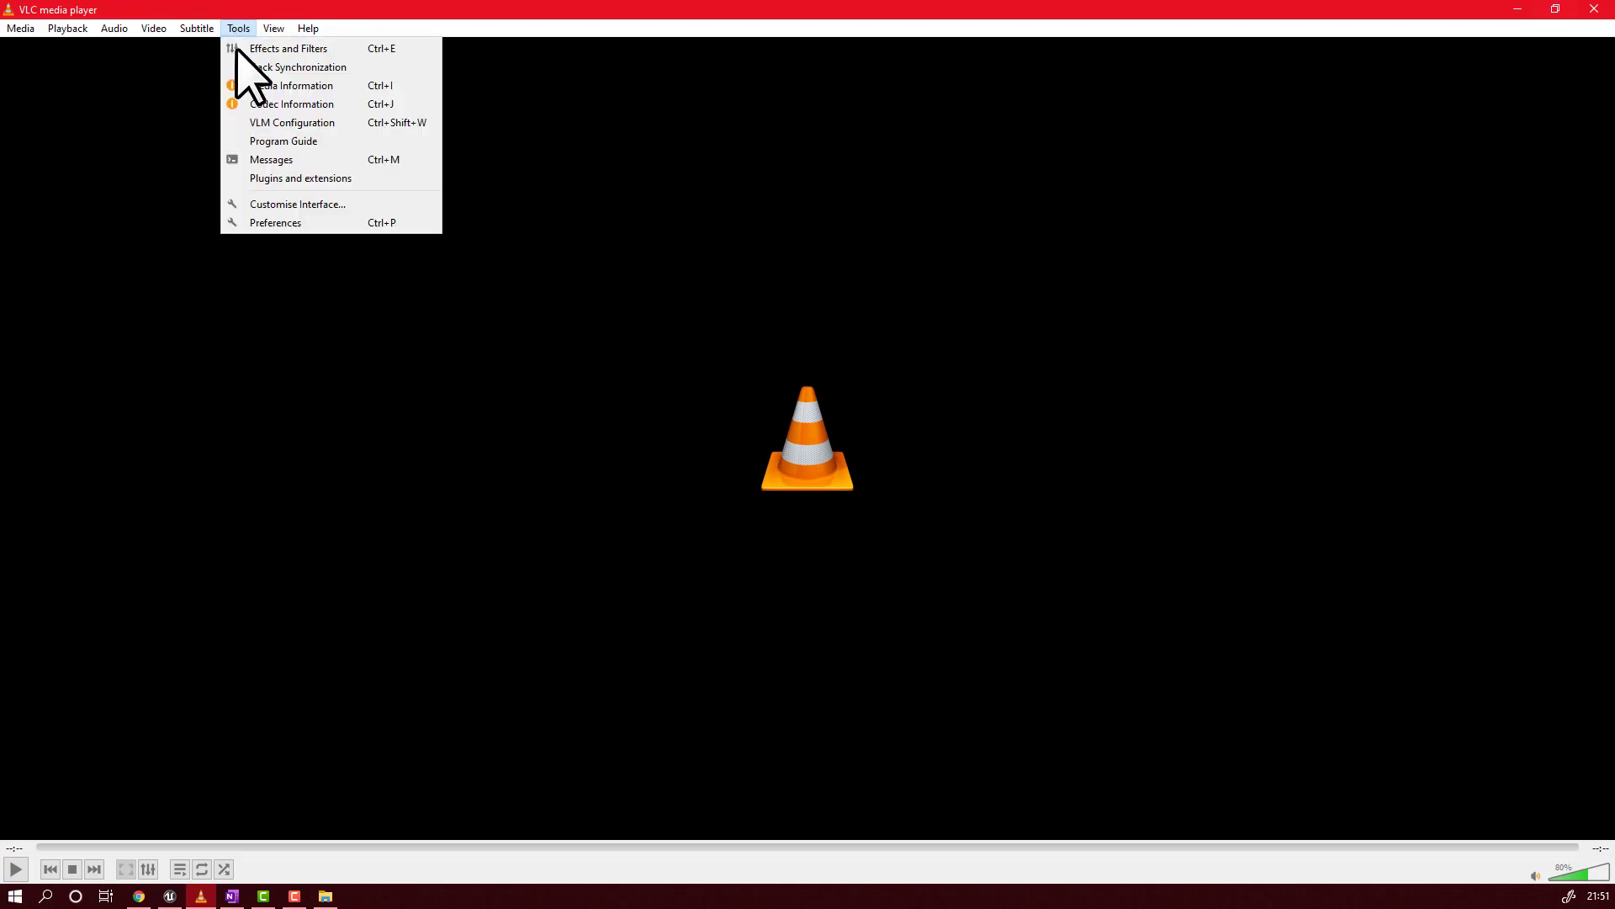
left_click(252, 222)
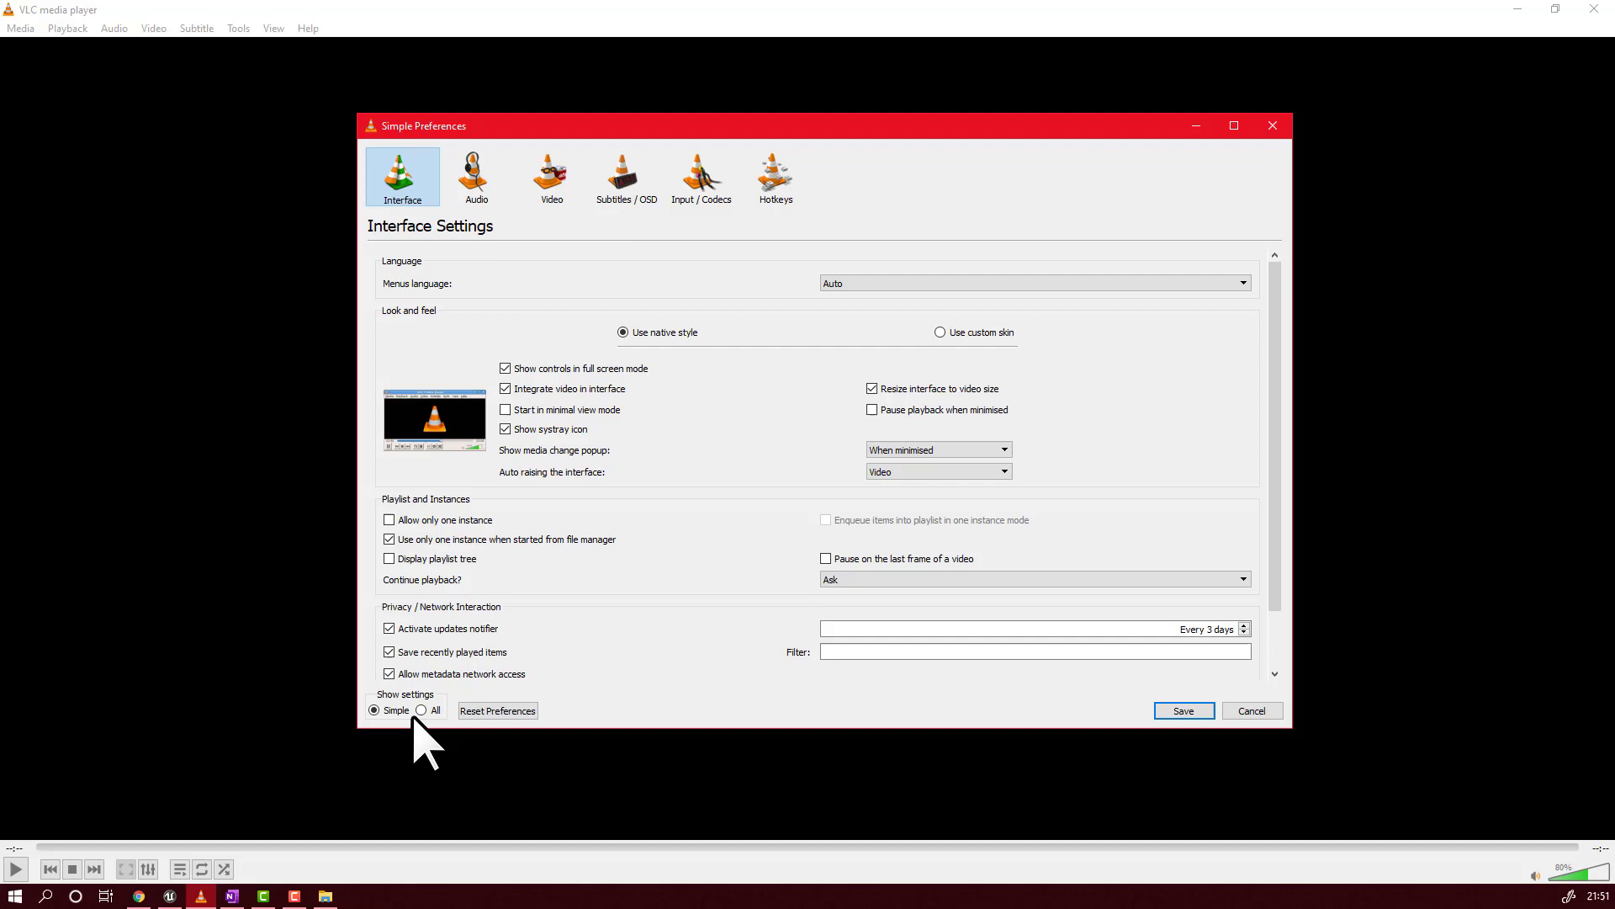
left_click(431, 593)
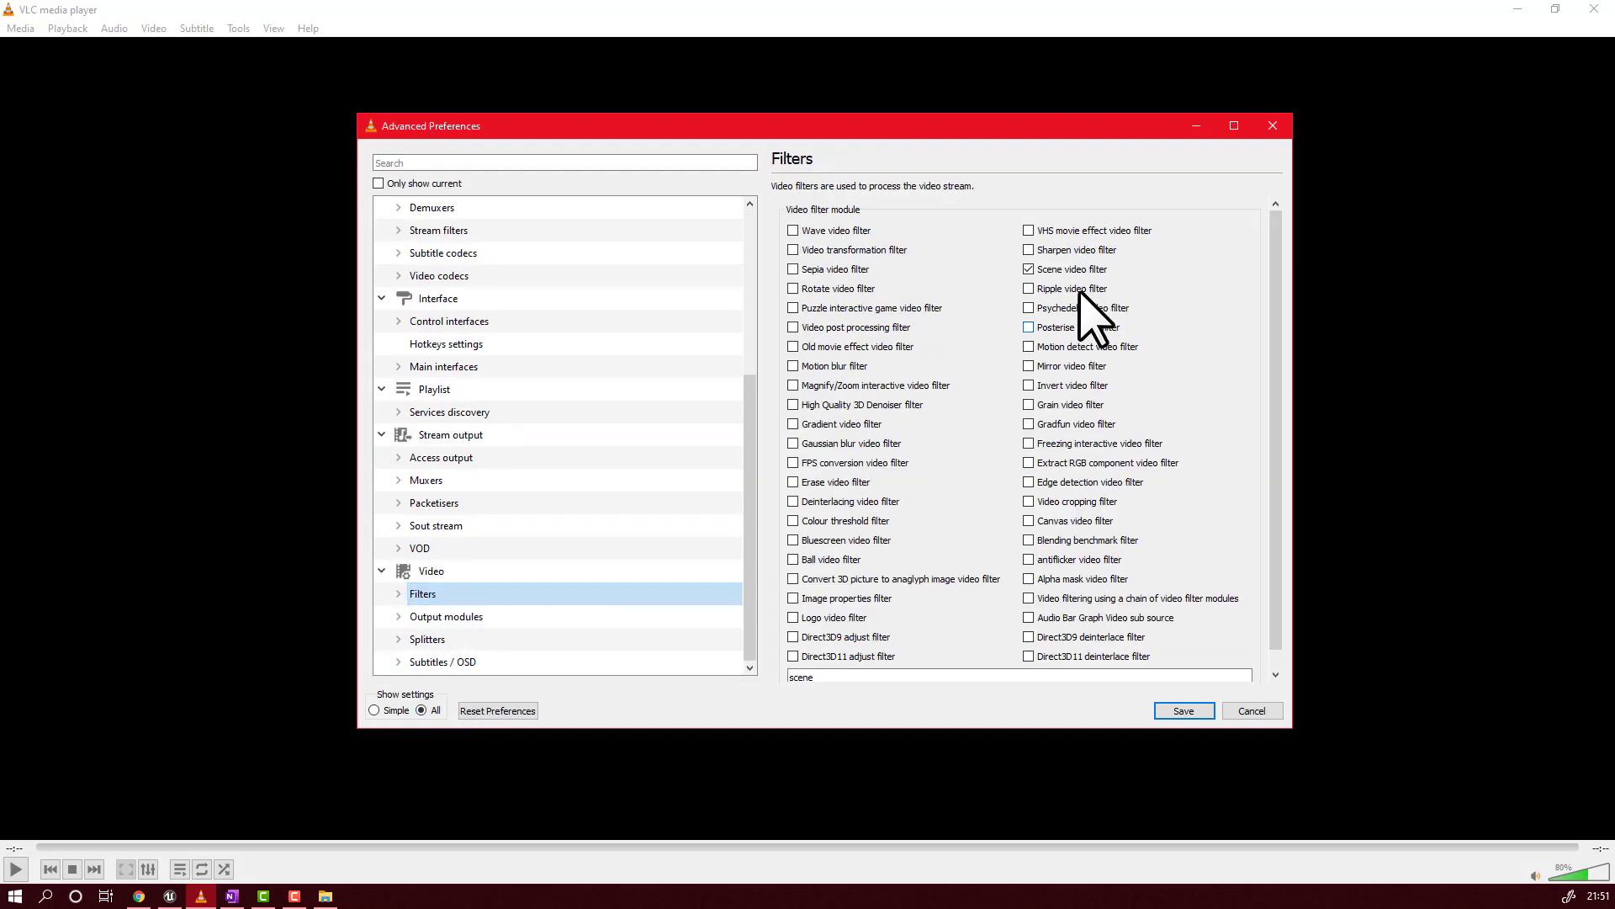
left_click(1056, 270)
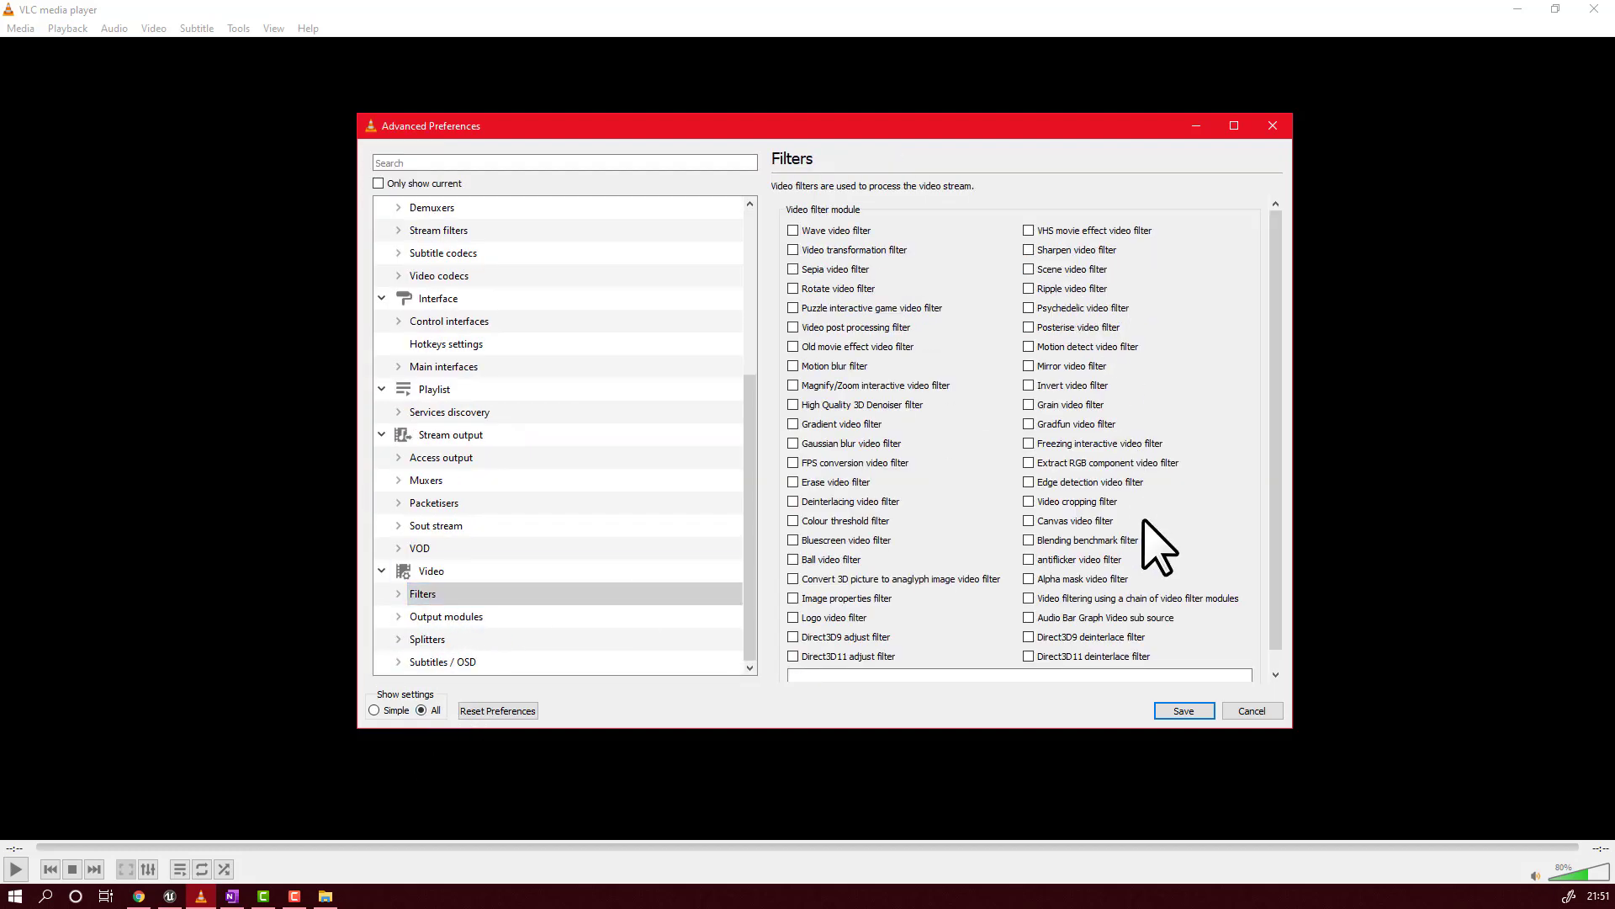
left_click(1182, 711)
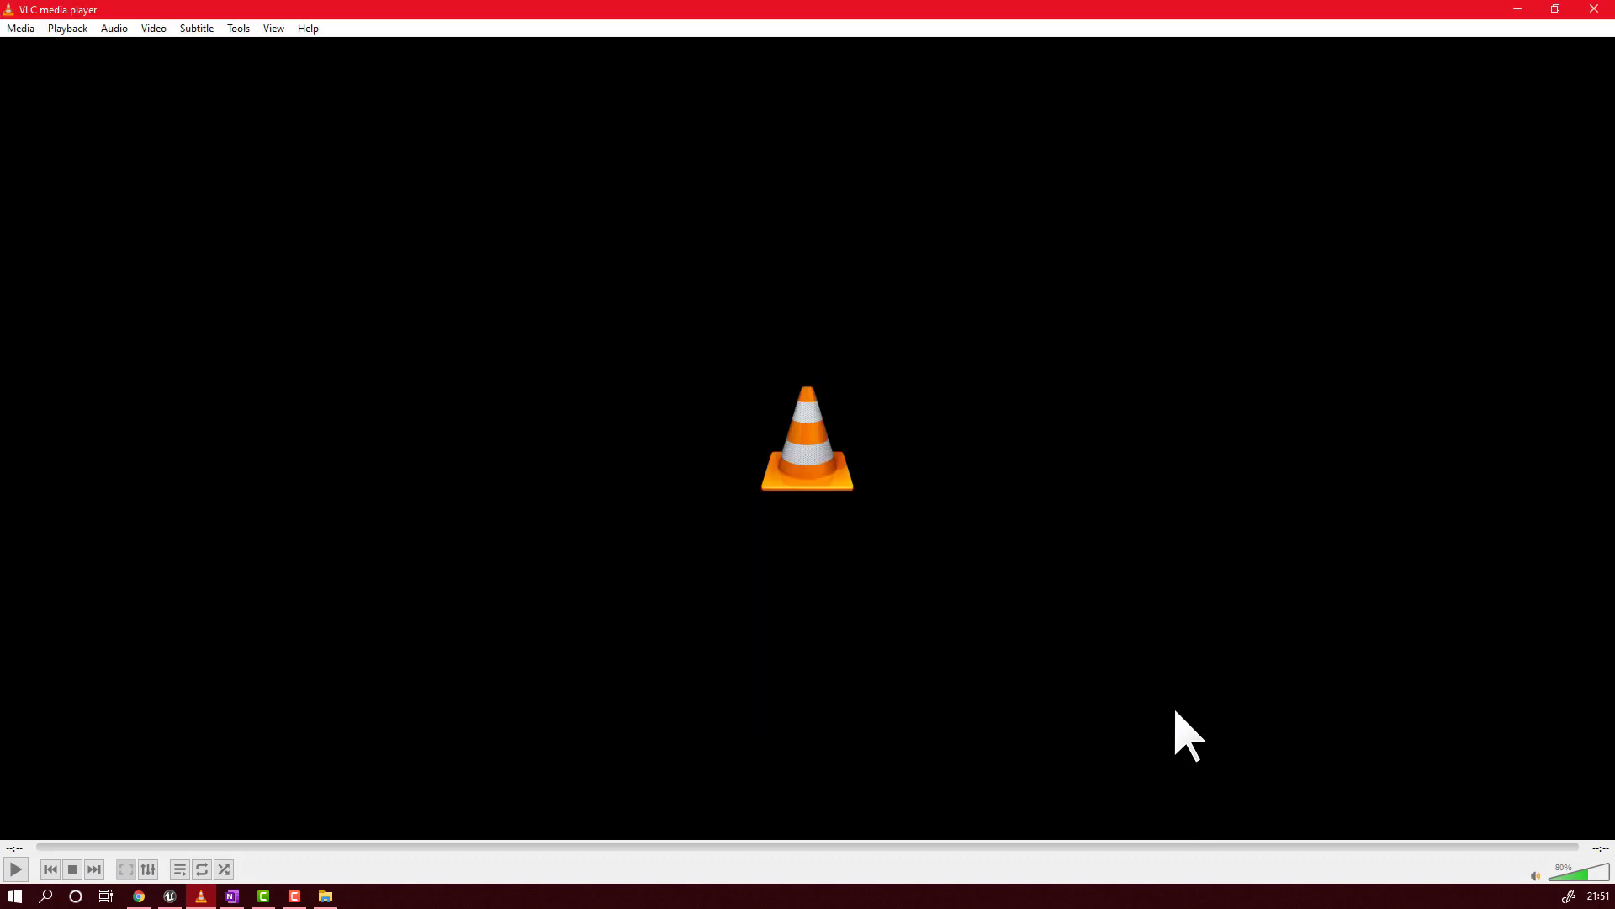
- Close VLC and scroll through the 454 captured JPEG frames in Countdown_frames
left_click(1594, 11)
scroll(594, 482, "down", 20)
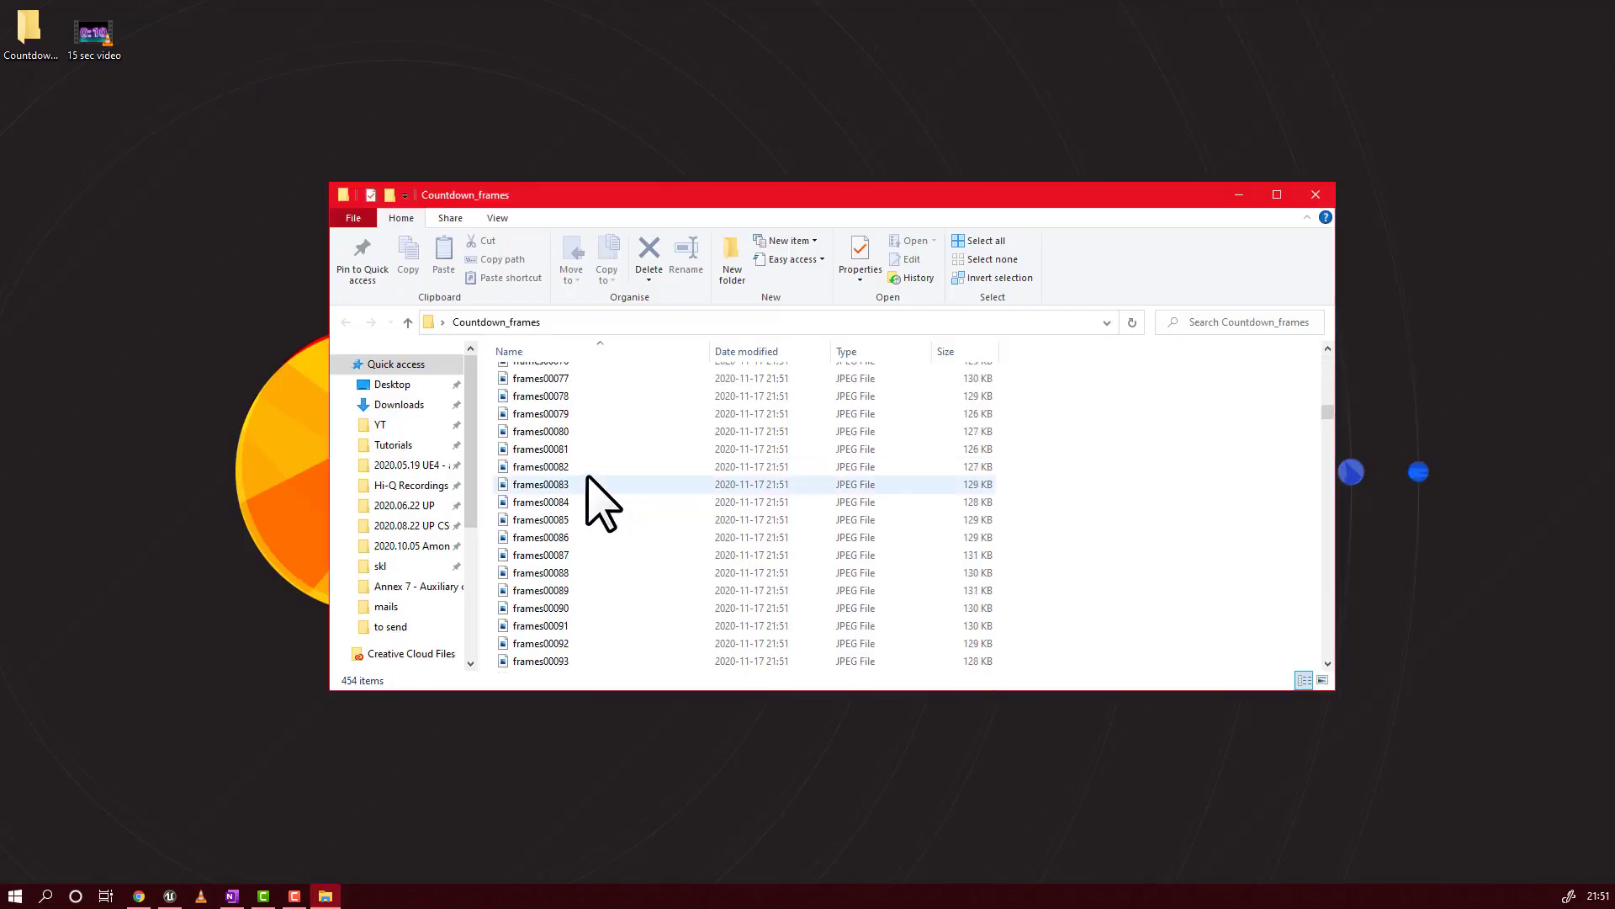
scroll(592, 480, "up", 20)
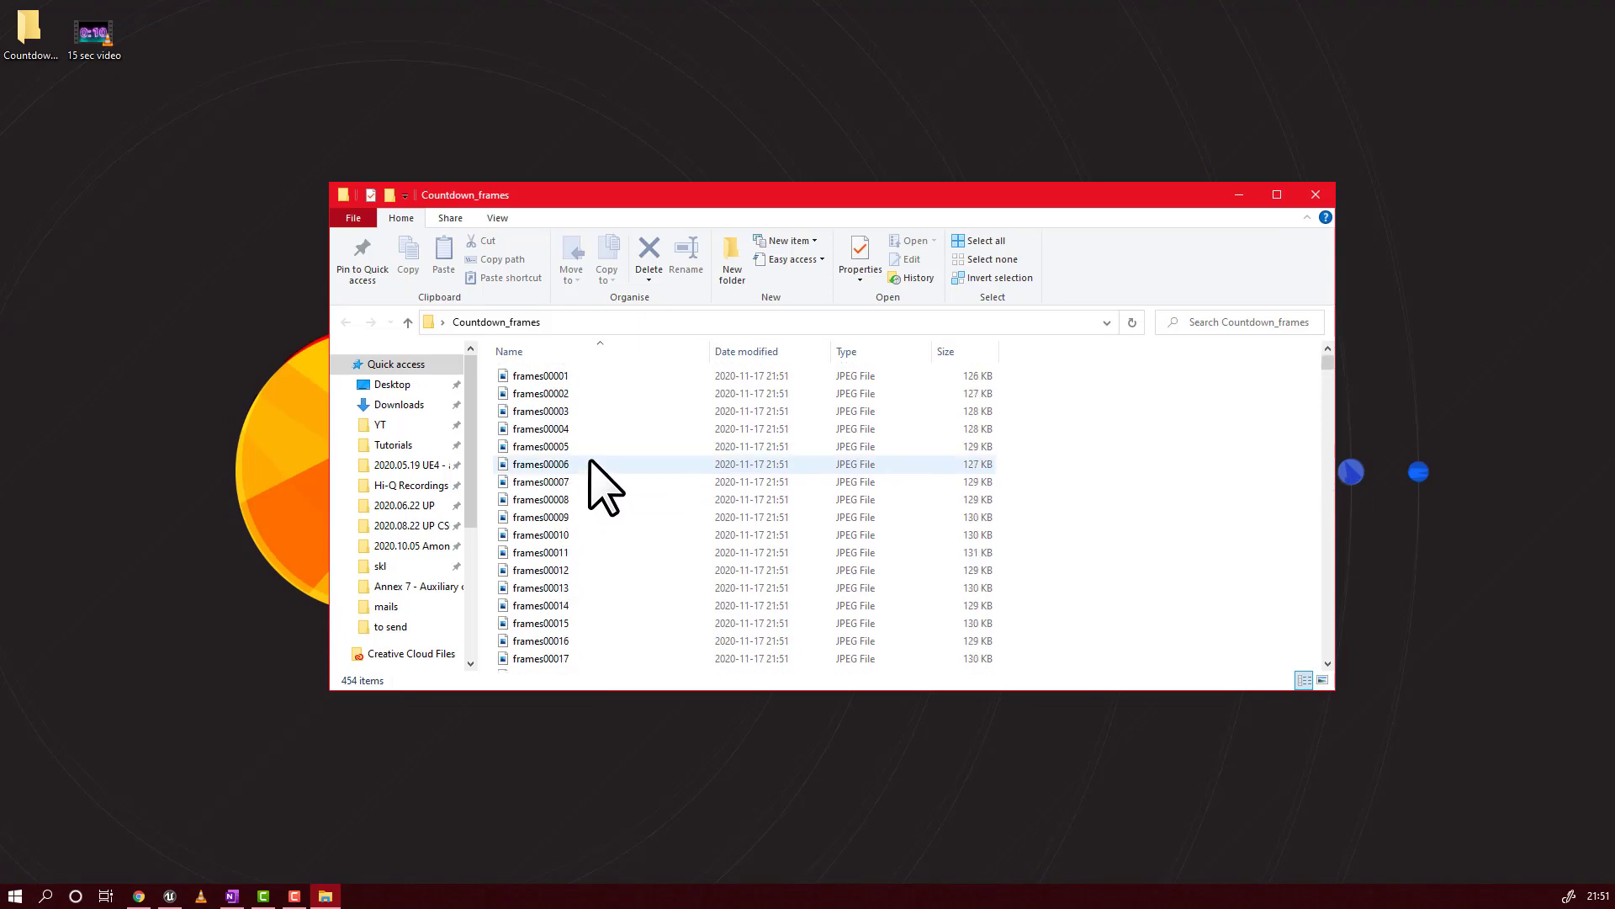
scroll(593, 481, "up", 4, "ctrl")
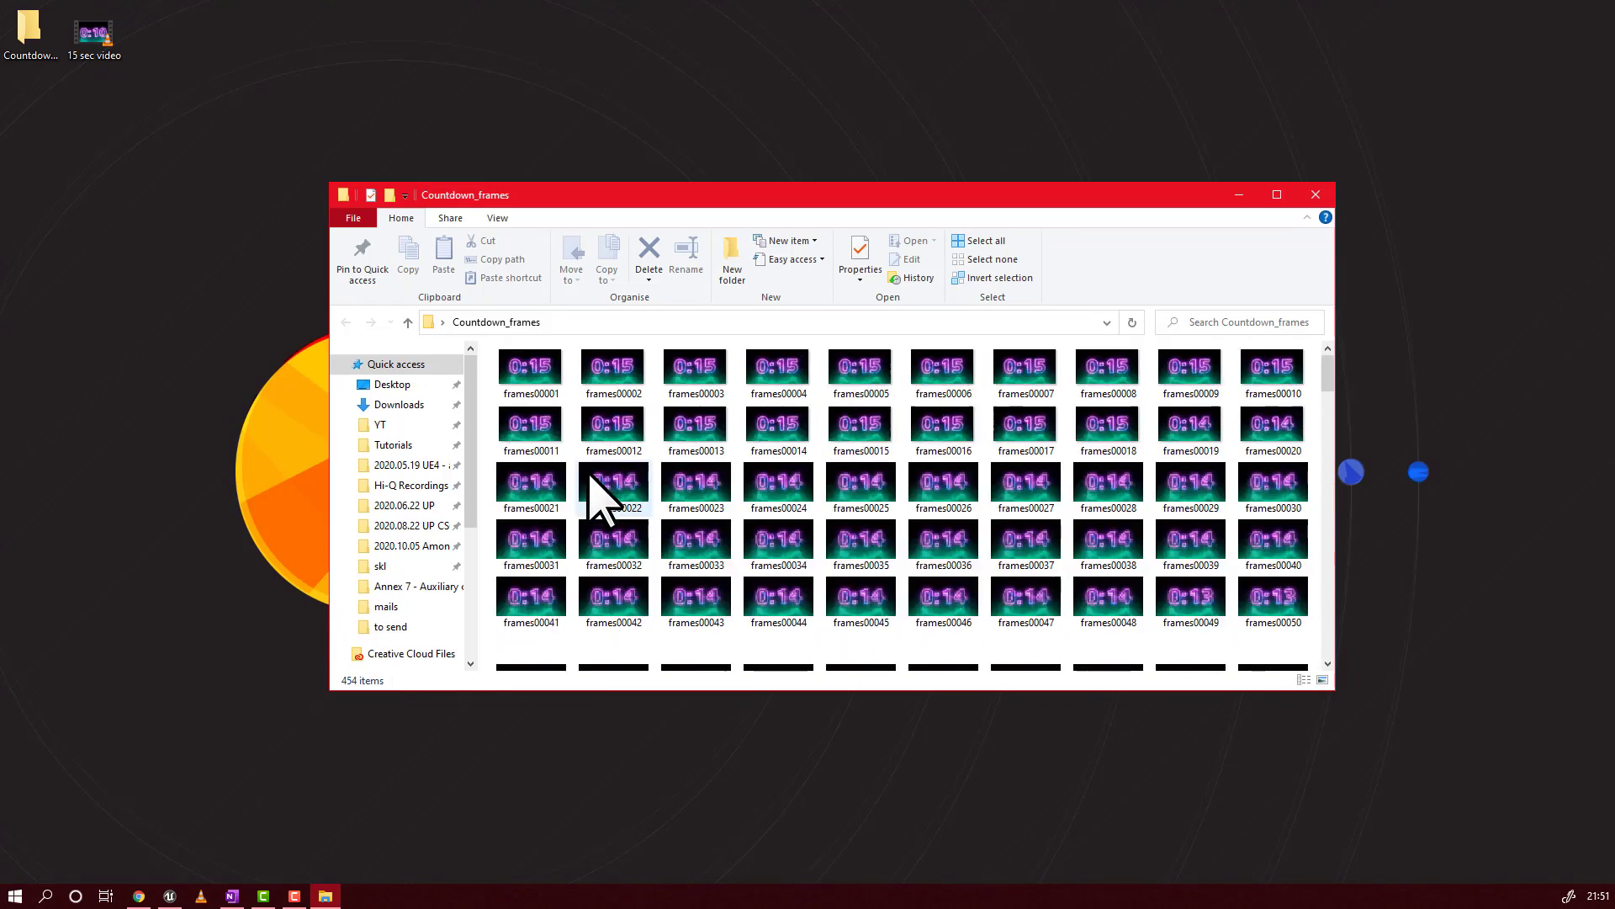
scroll(593, 481, "up", 2, "ctrl")
scroll(621, 516, "down", 3)
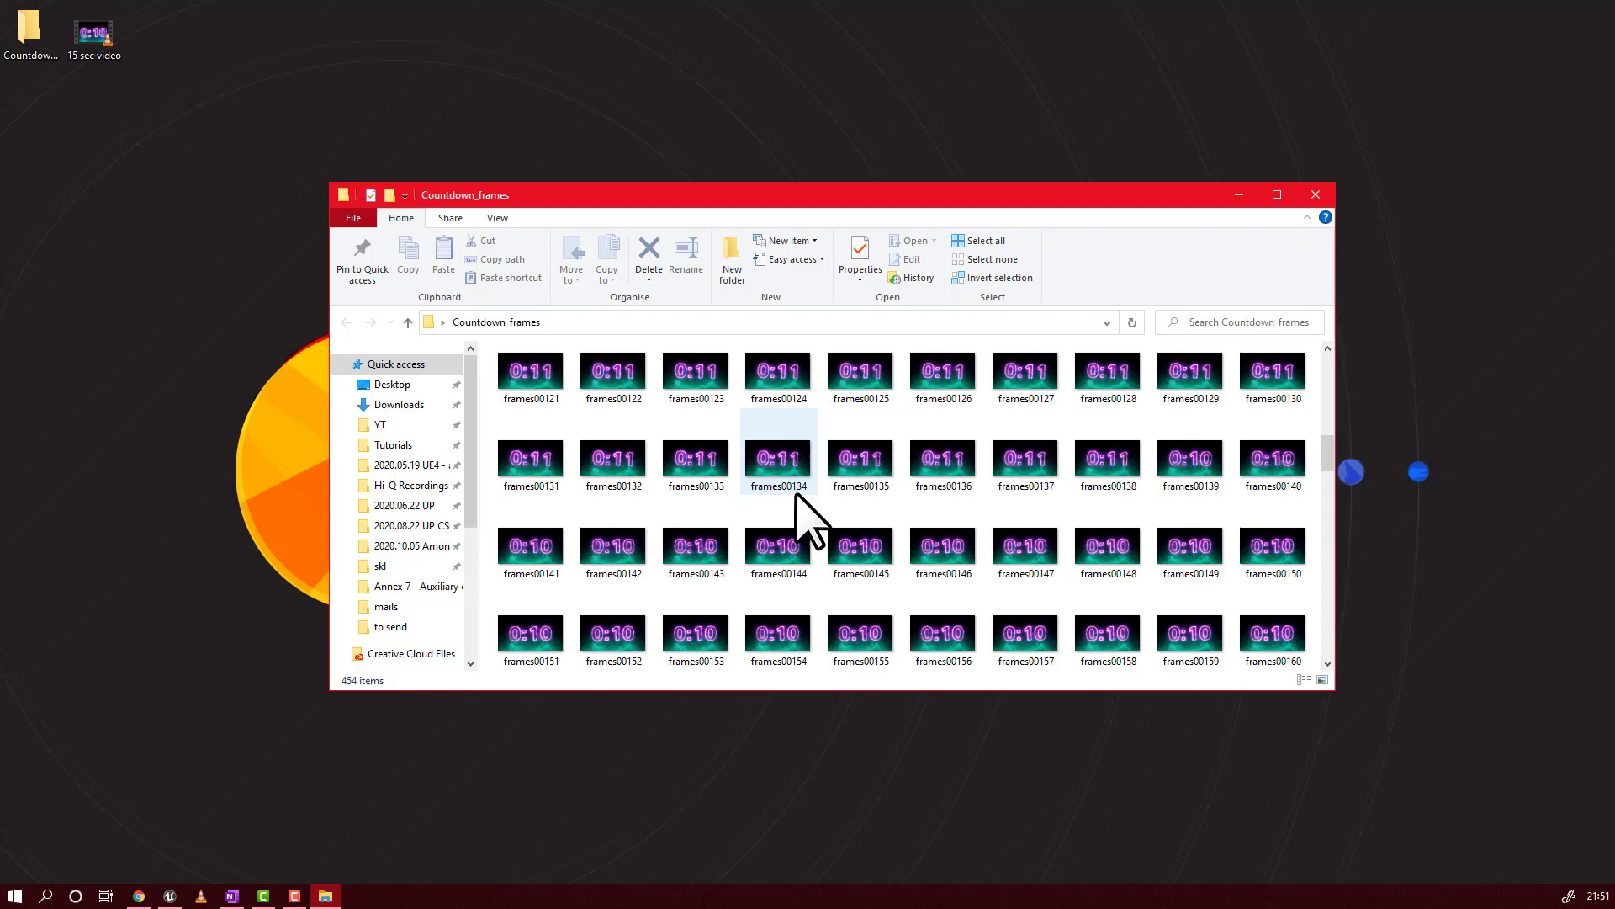
- View the frames00136 image, then close the Countdown_frames window
left_click(790, 468)
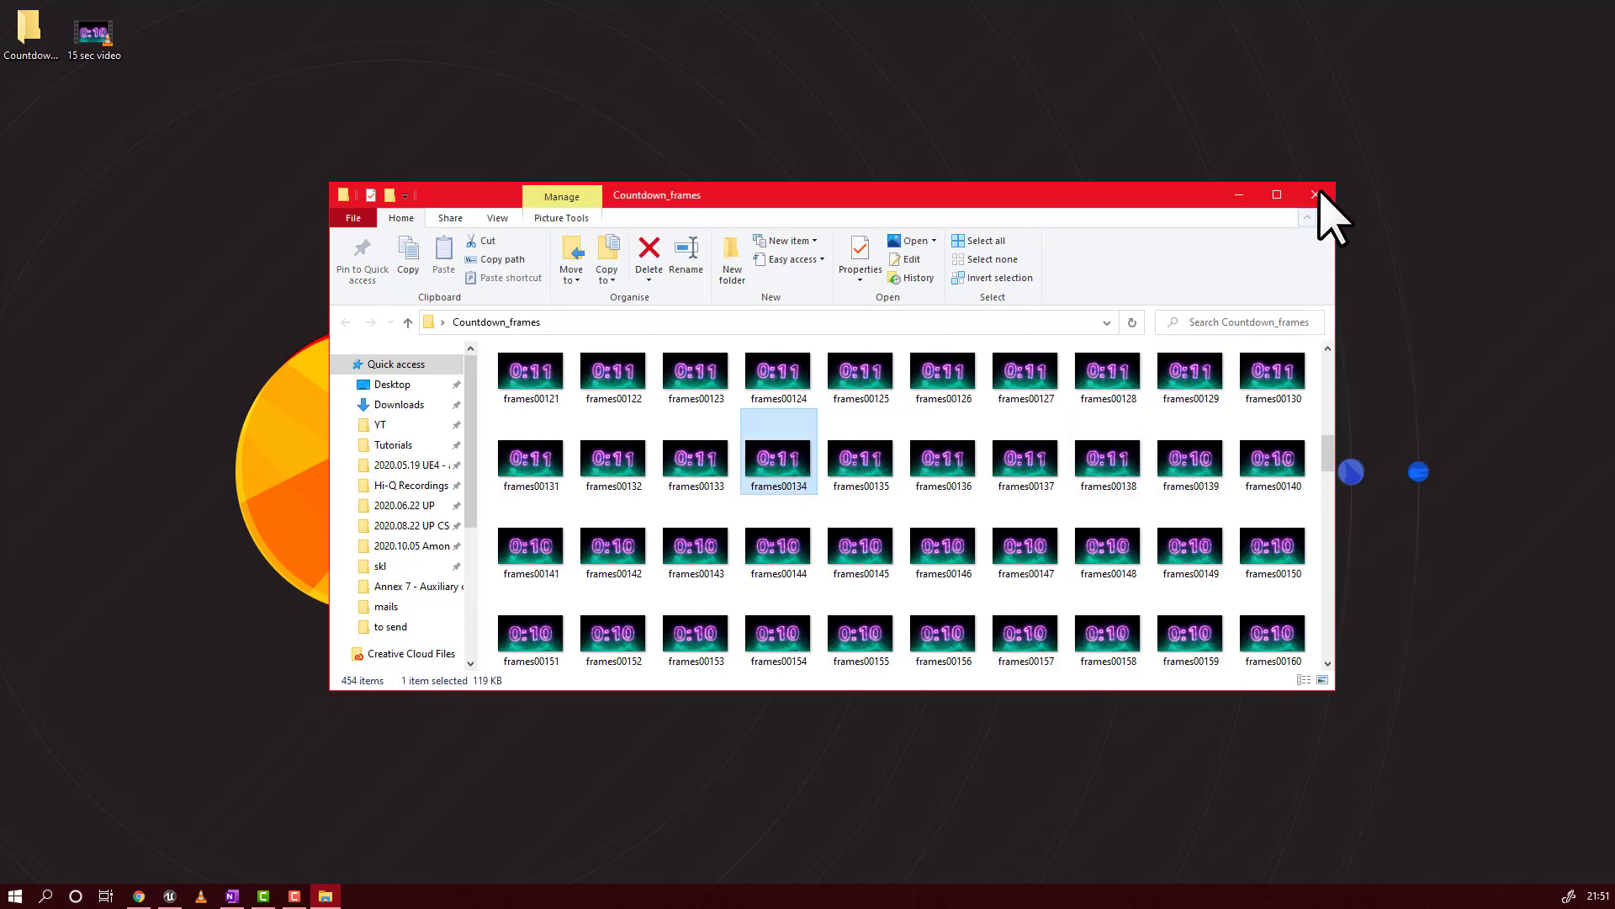
double_click(938, 455)
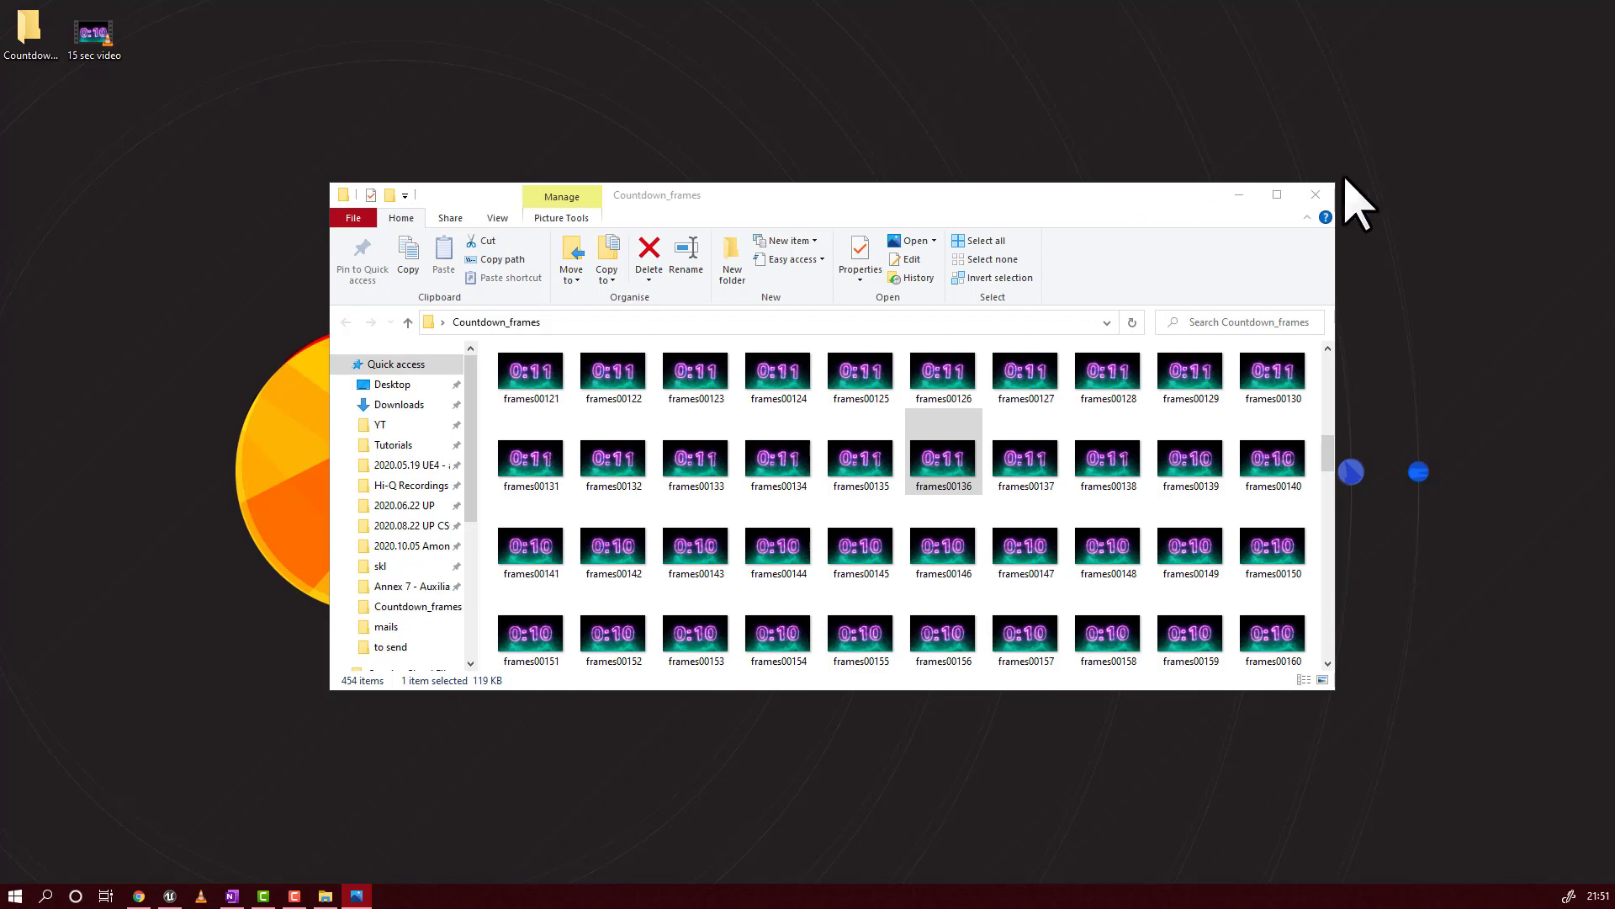
left_click(1320, 195)
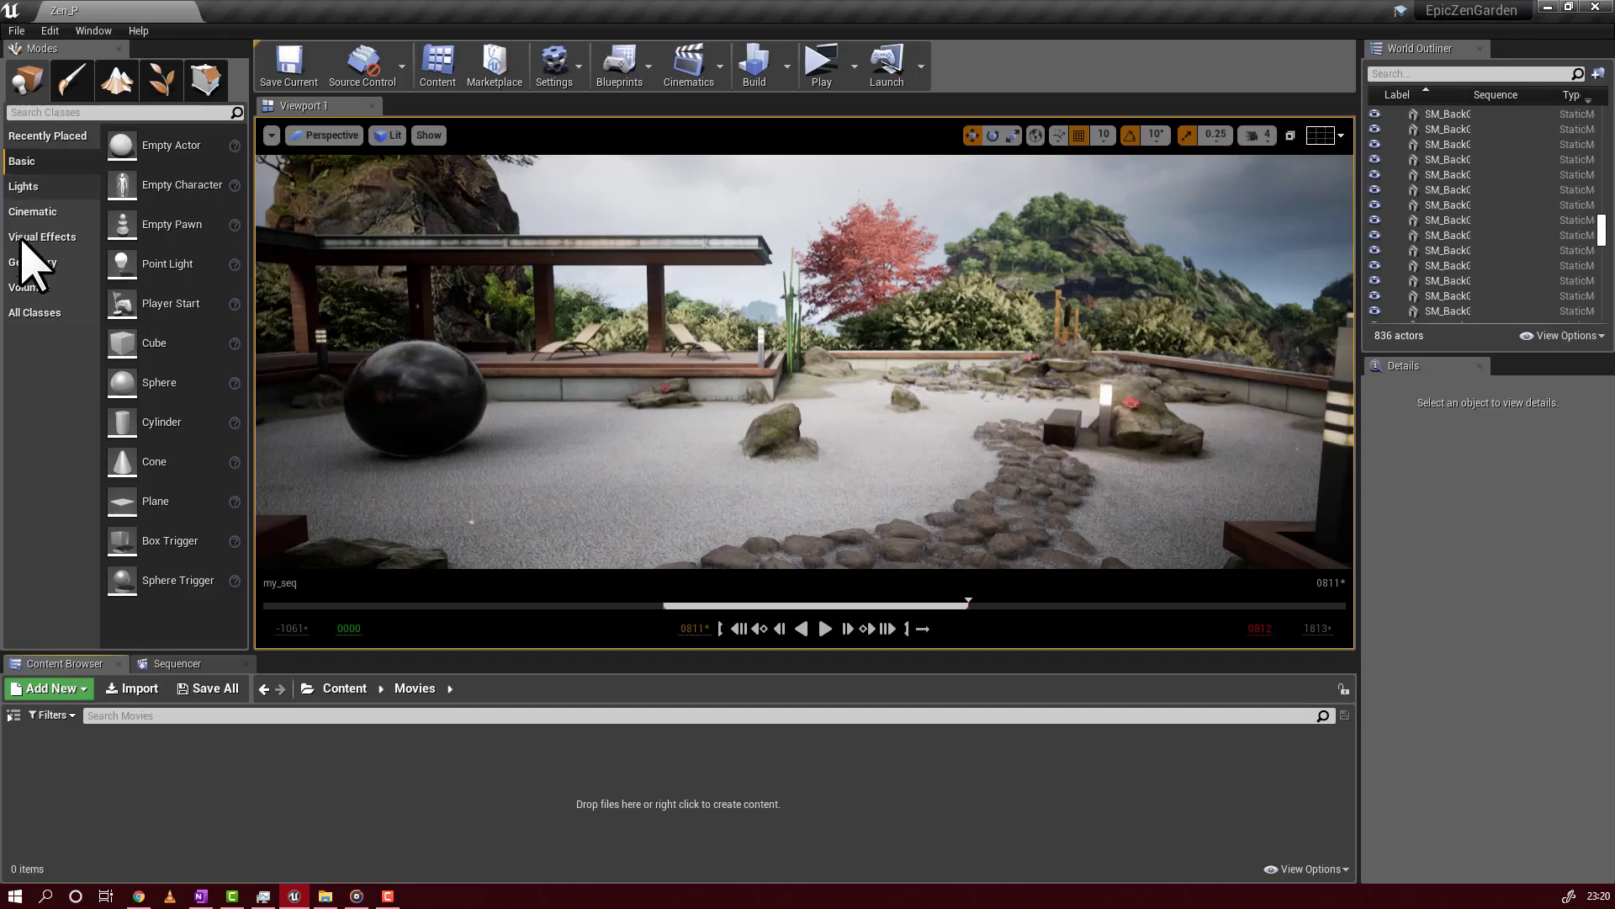
- Search 'pla' in Modes and drag a Plane actor into the garden scene
left_click(32, 261)
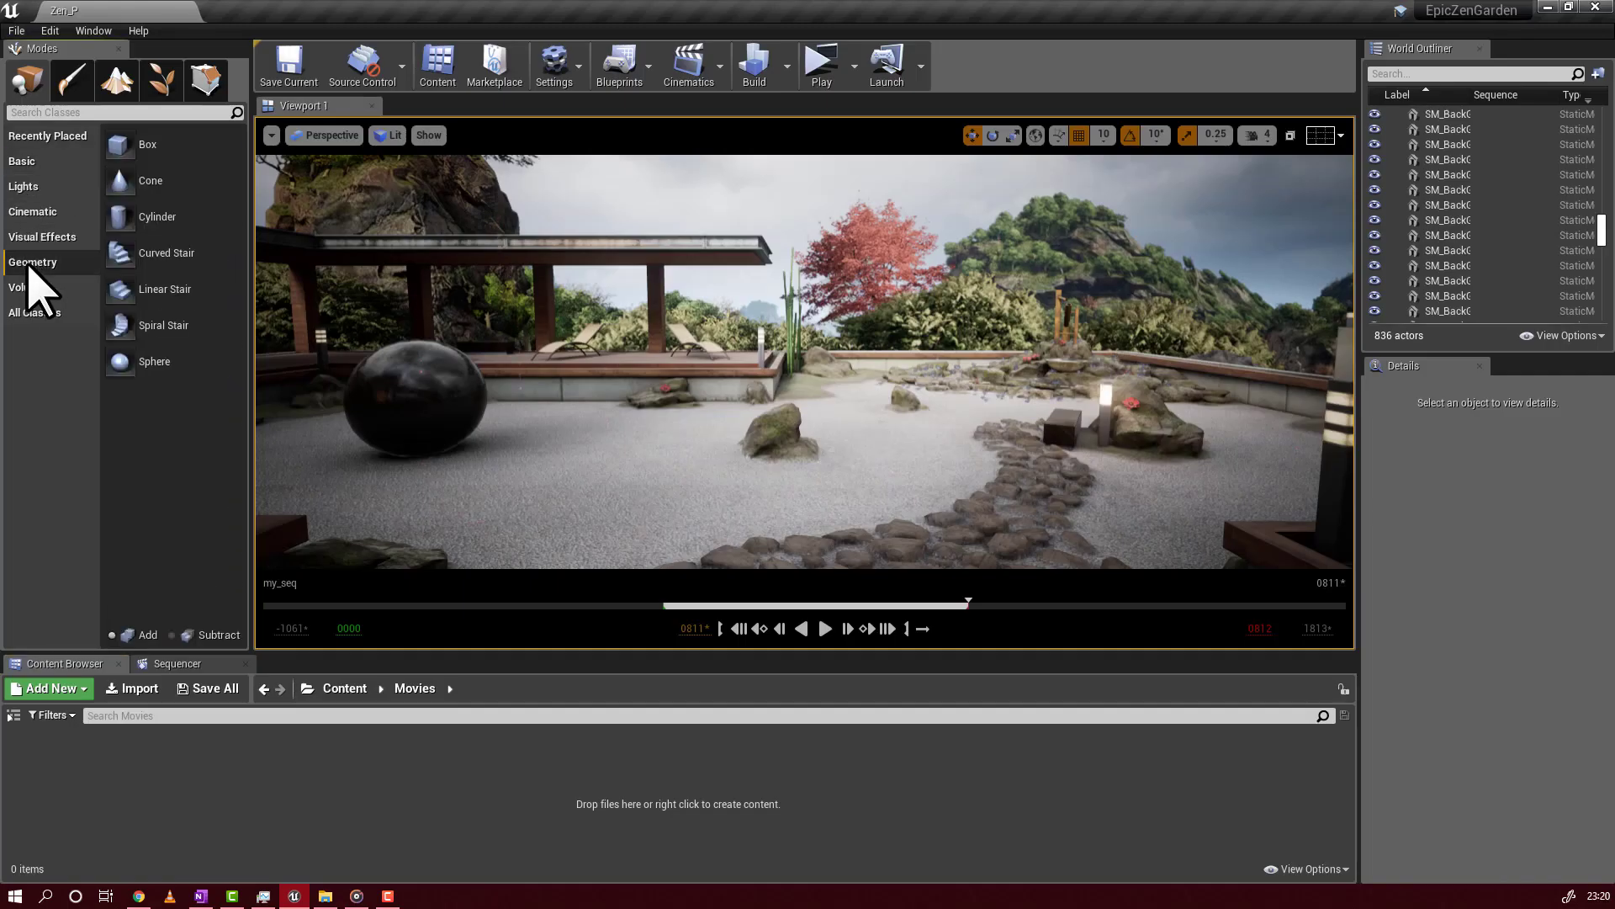
left_click(63, 113)
type("pla")
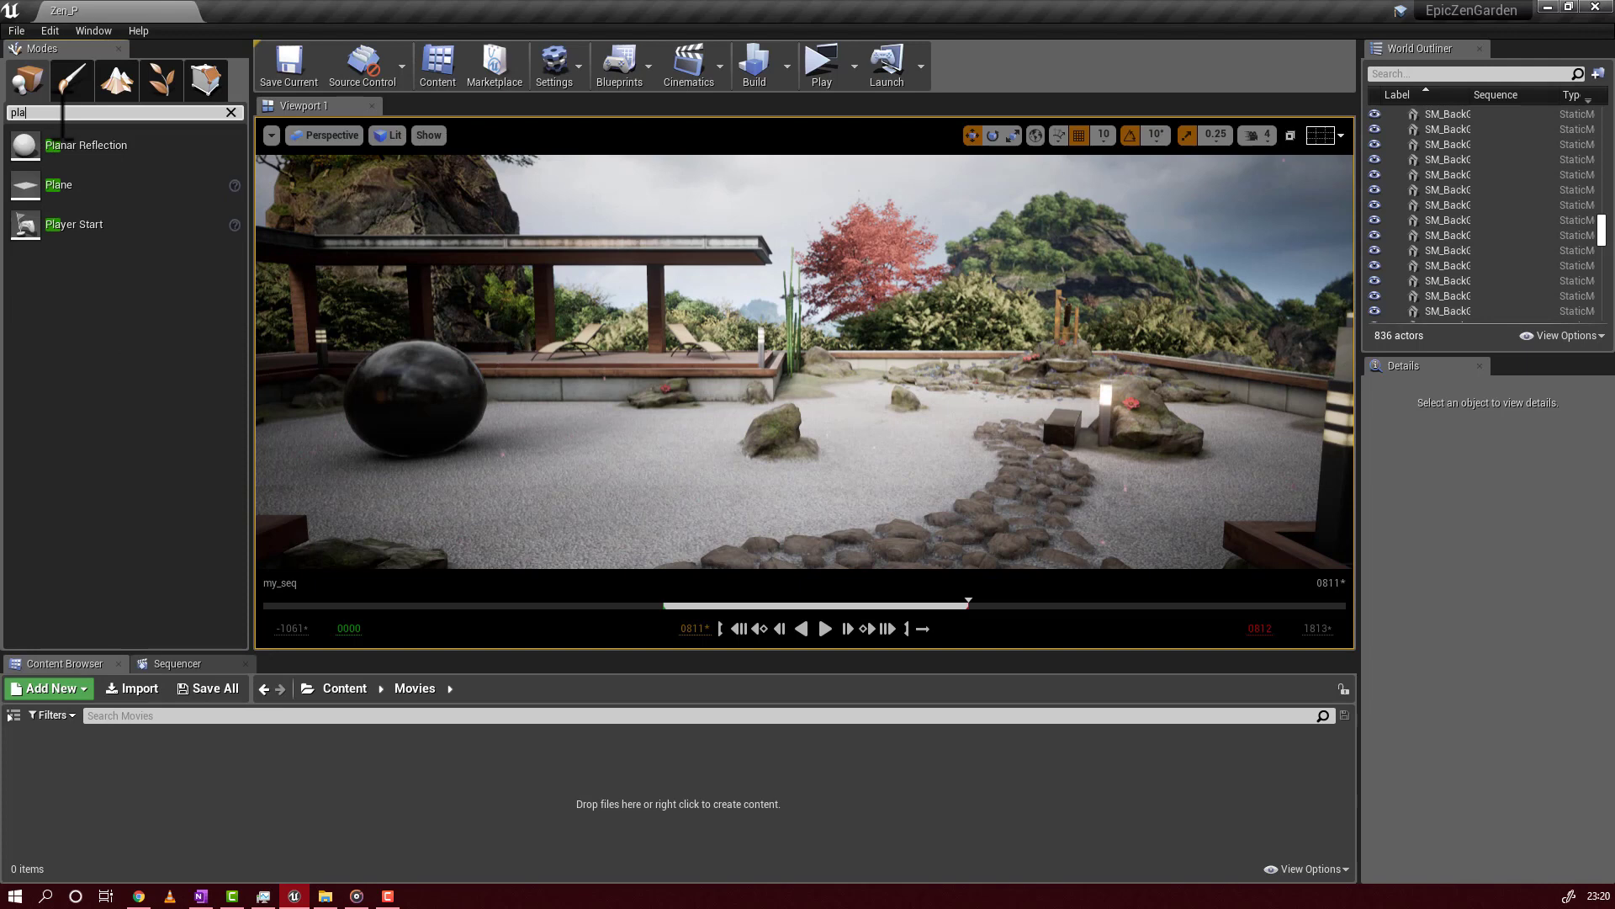
left_click_drag(42, 185, 840, 480)
- Scale the plane to about 9.75 by 5.75
key("w")
key("r")
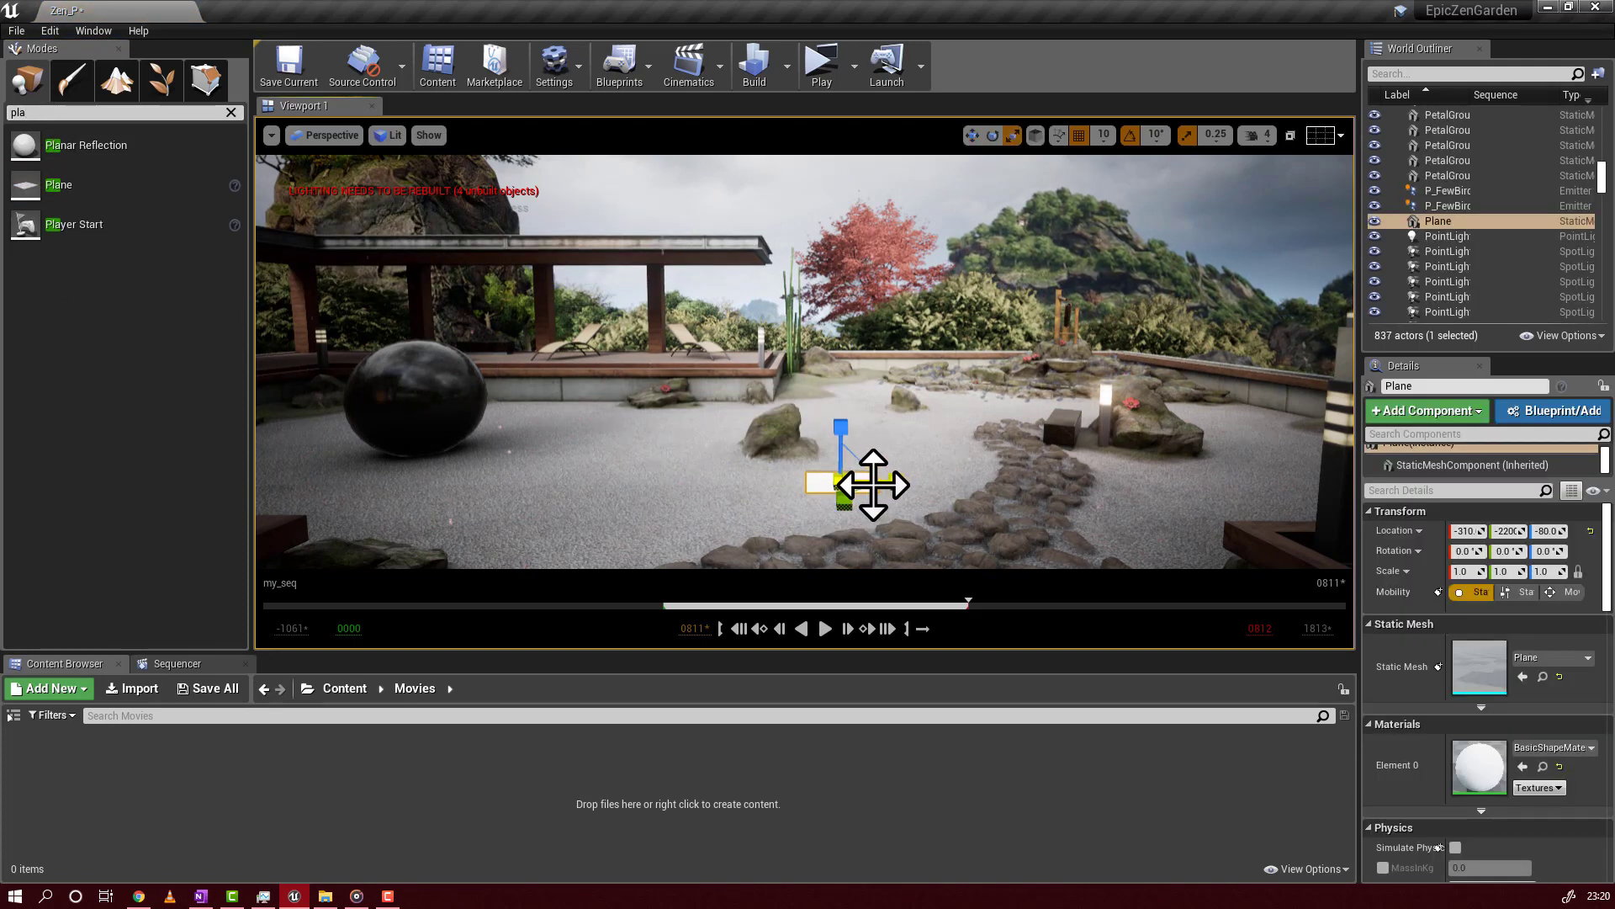
left_click_drag(850, 488, 703, 428)
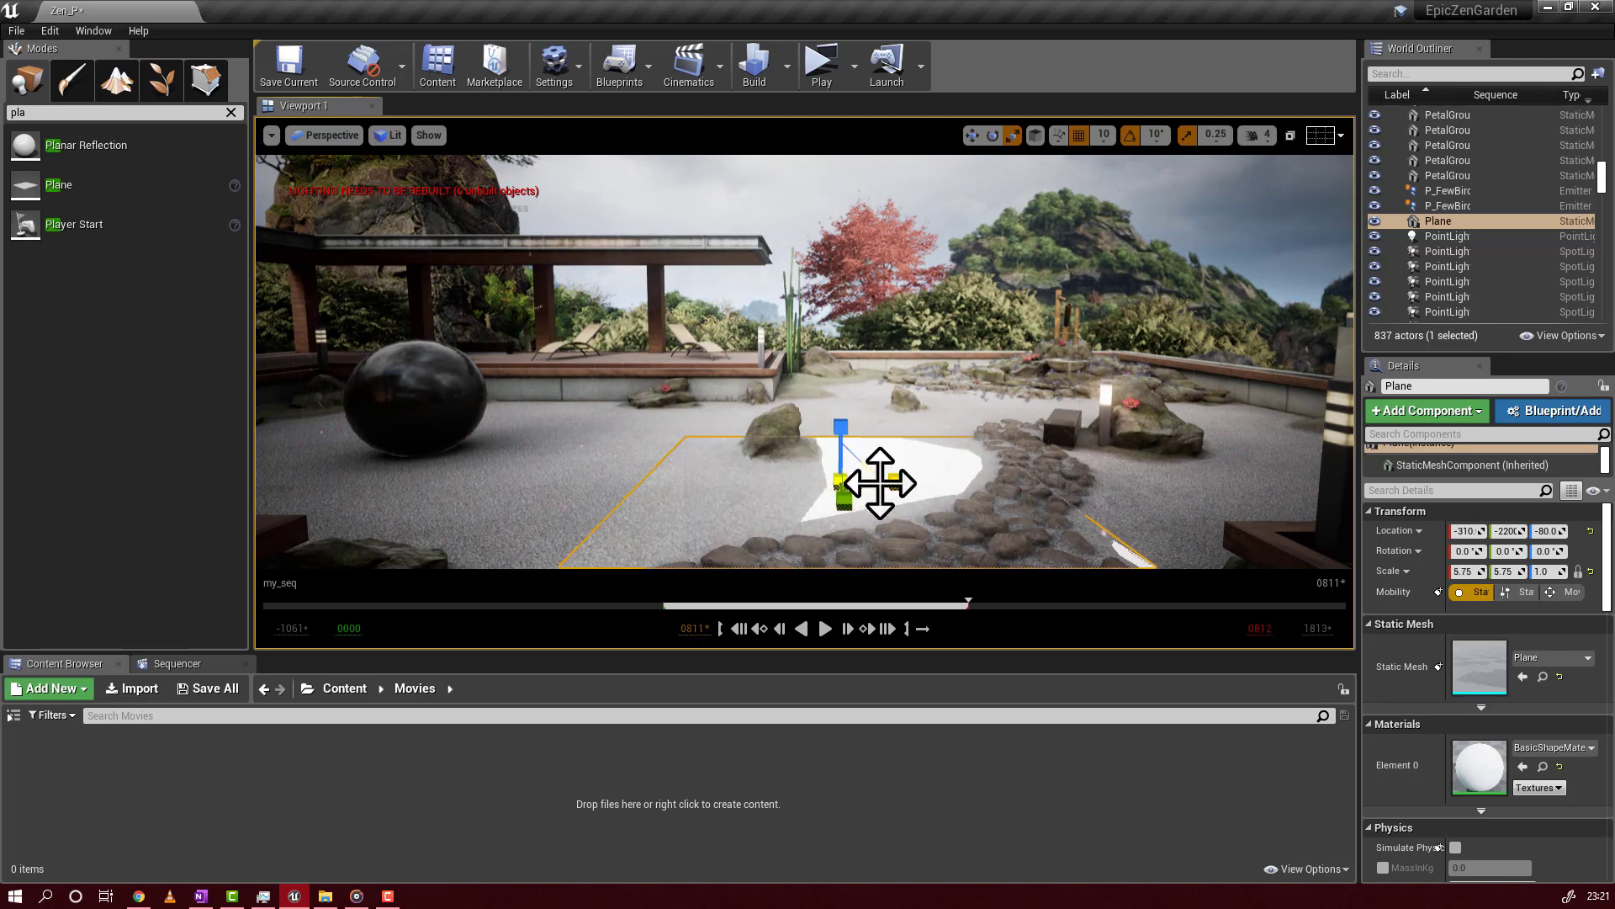
left_click_drag(879, 482, 822, 224)
- Rotate the plane 90 on X and position it upright inside the pavilion
key("e")
key("w")
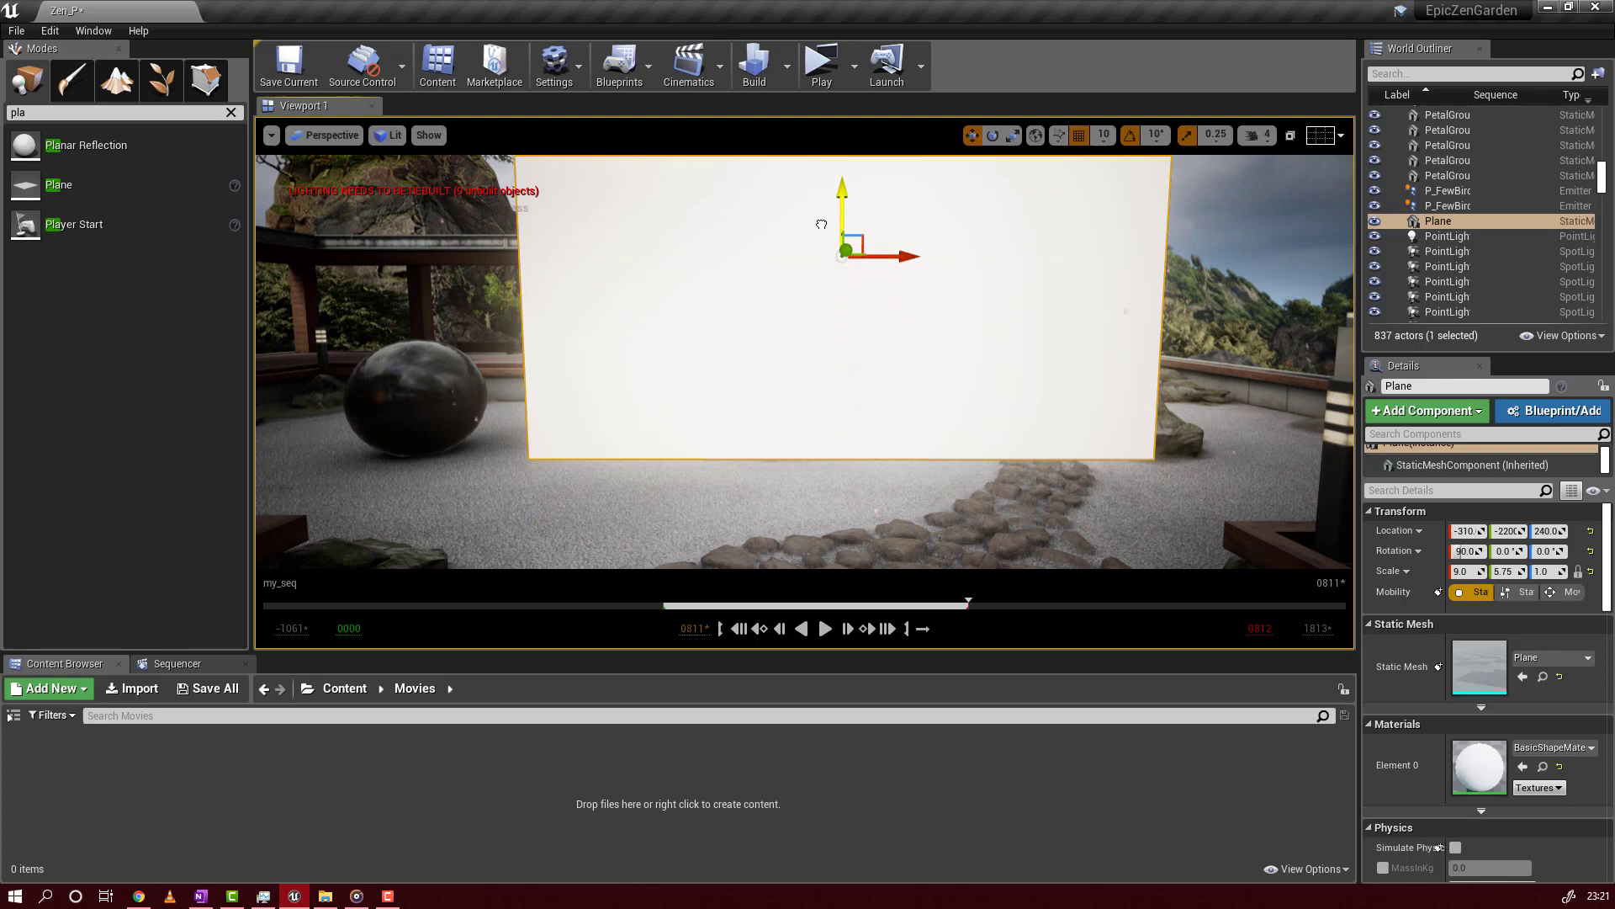
scroll(866, 317, "down", 10)
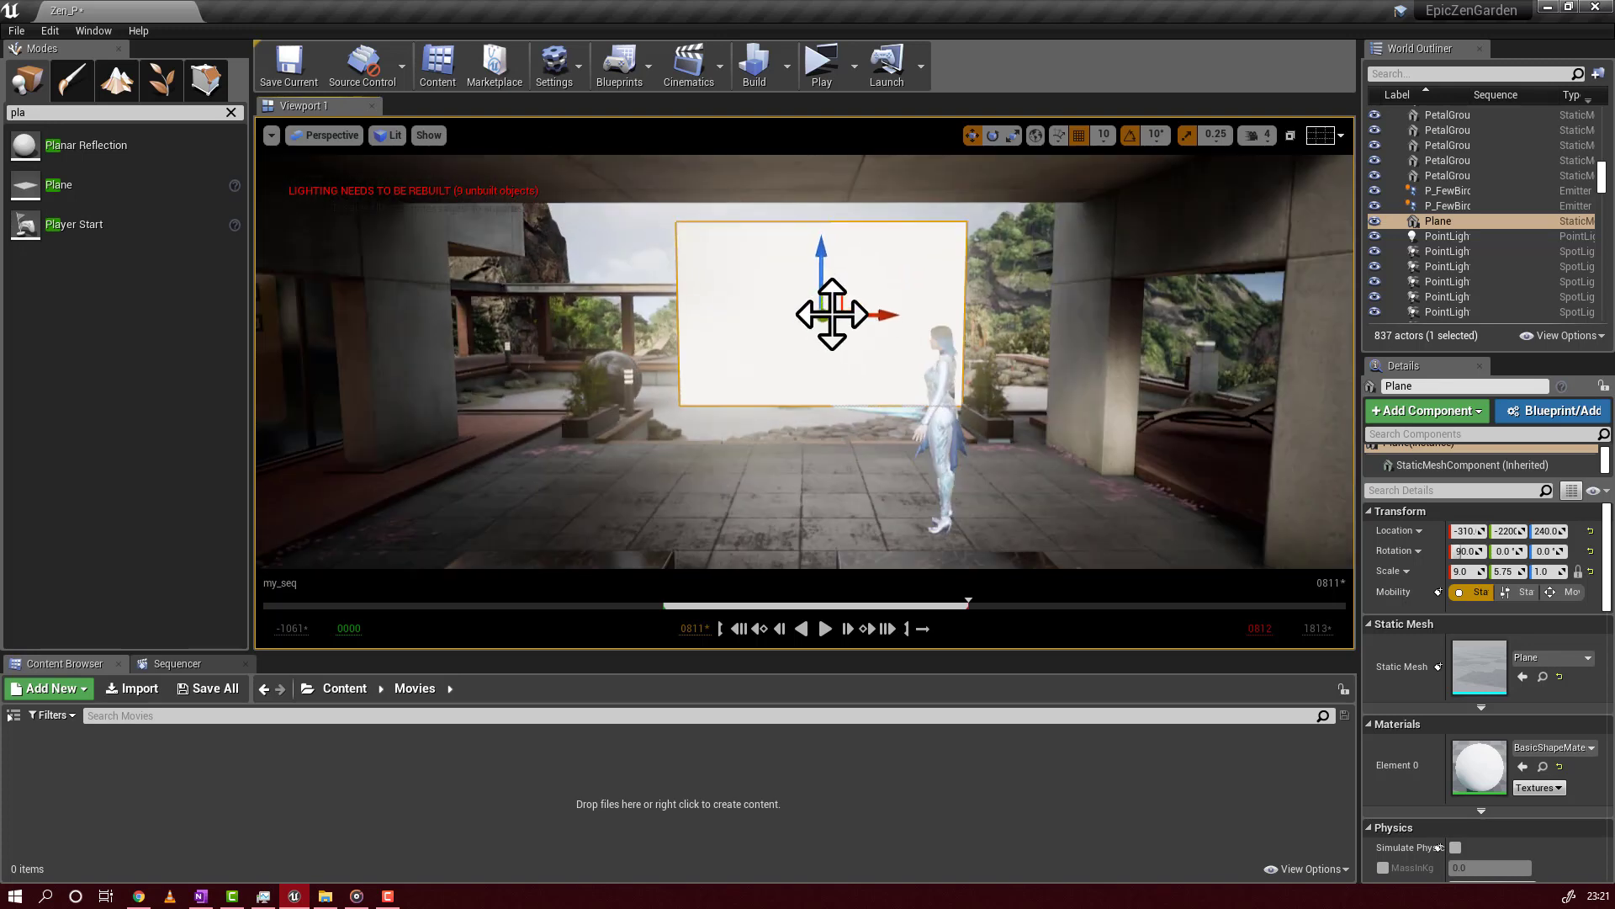
left_click_drag(843, 317, 825, 317)
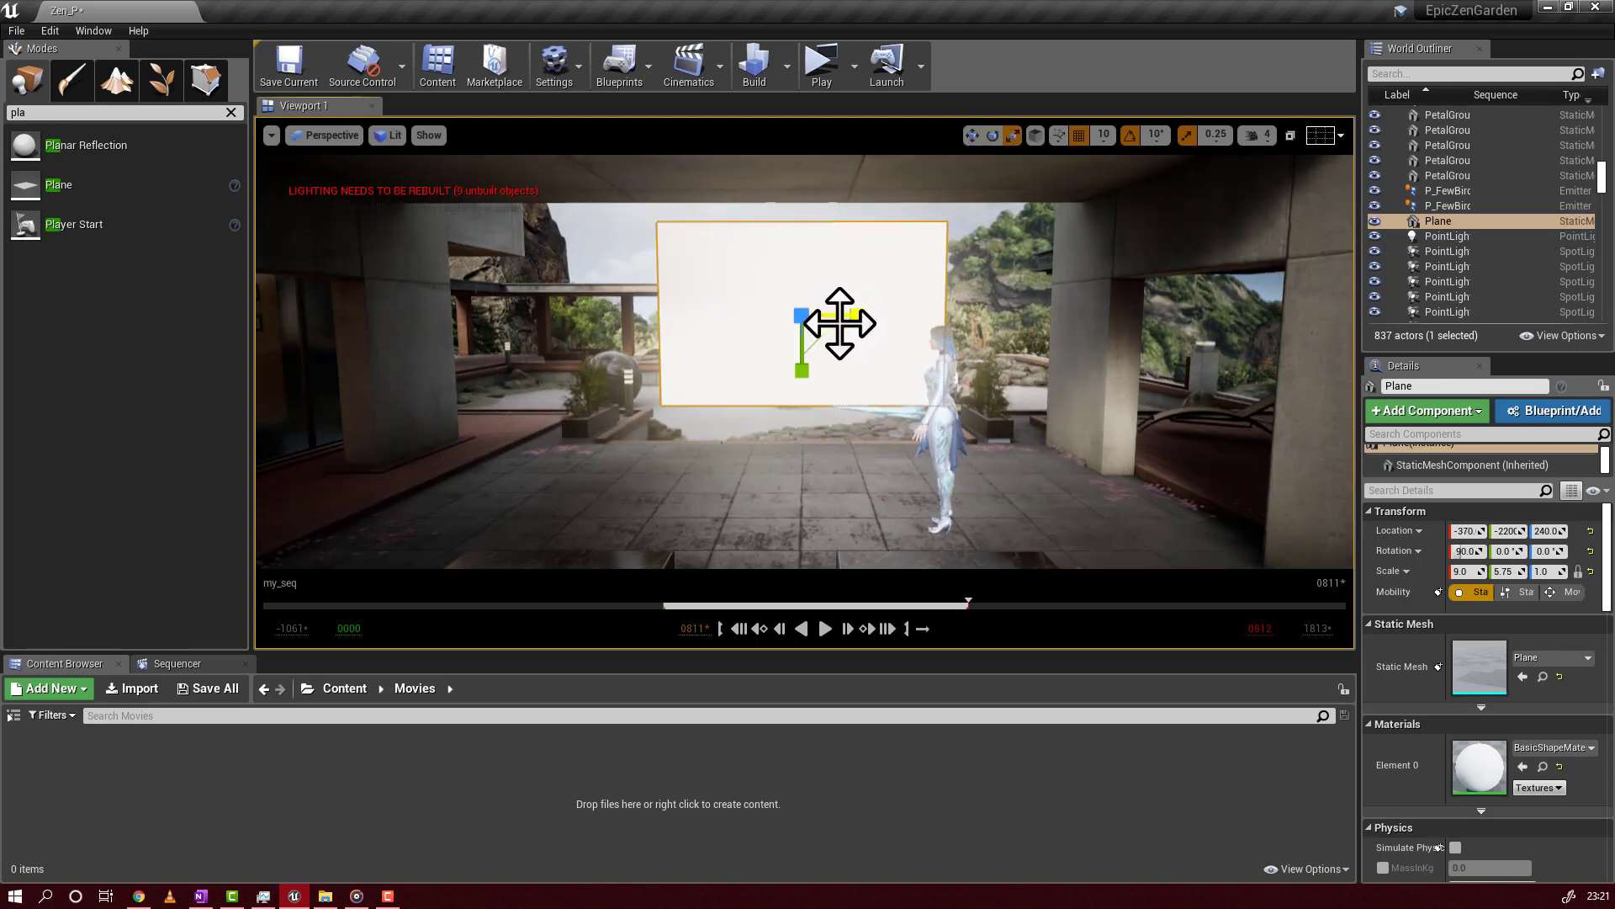
left_click_drag(856, 315, 801, 323)
key("w")
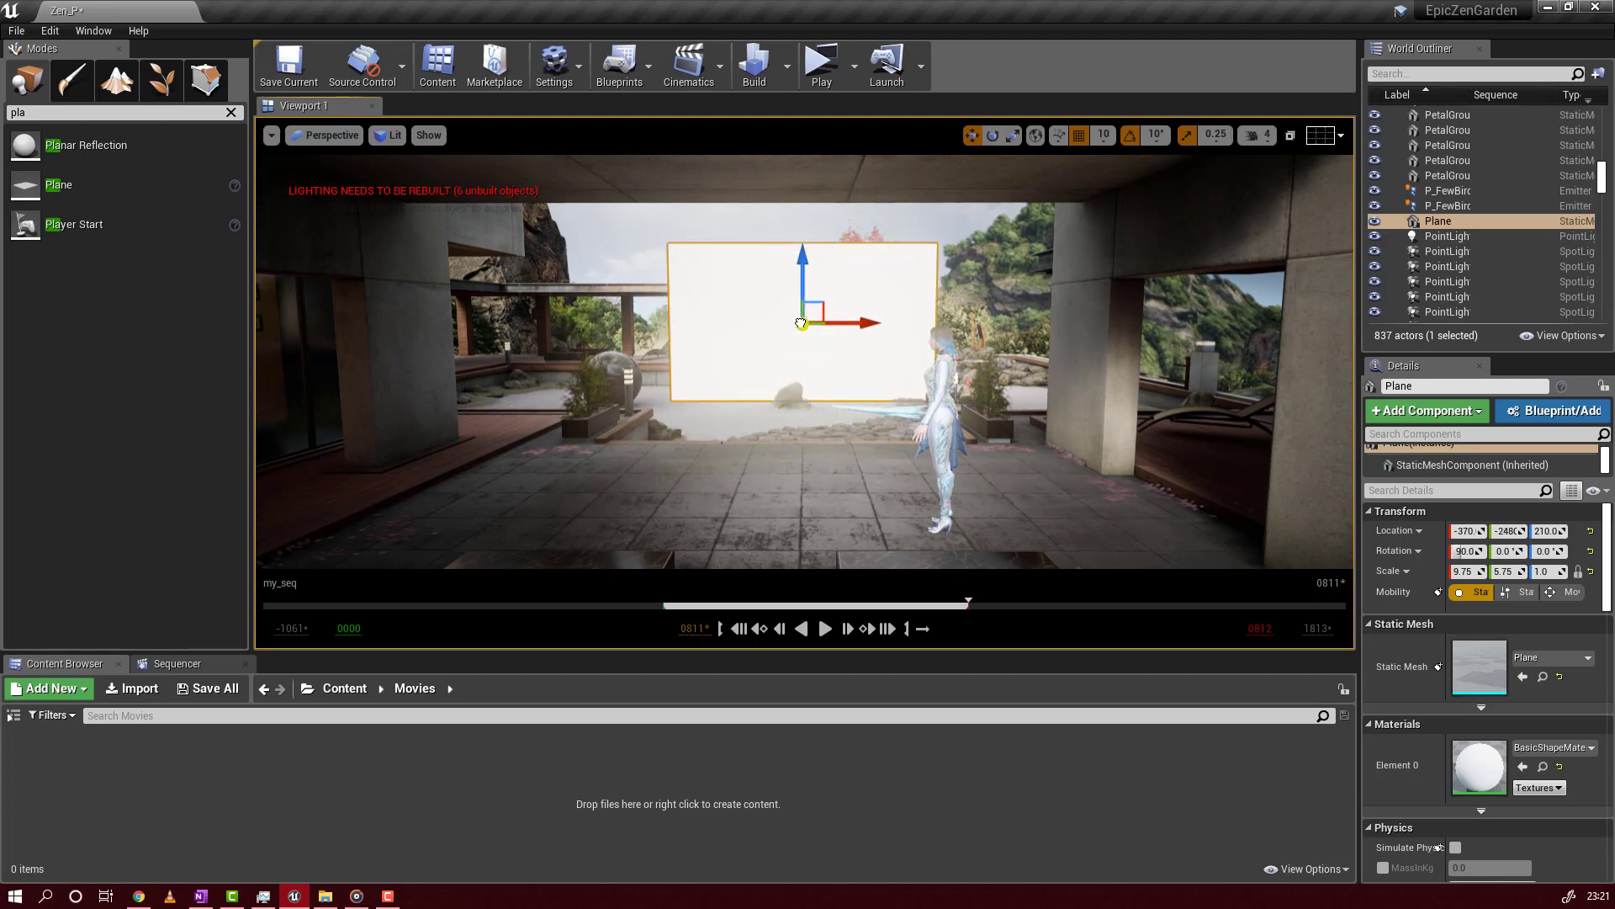
key("Escape")
left_click_drag(786, 397, 814, 350)
- Add a Media > Img Media Source named frames_source in Movies and open it
left_click(813, 352)
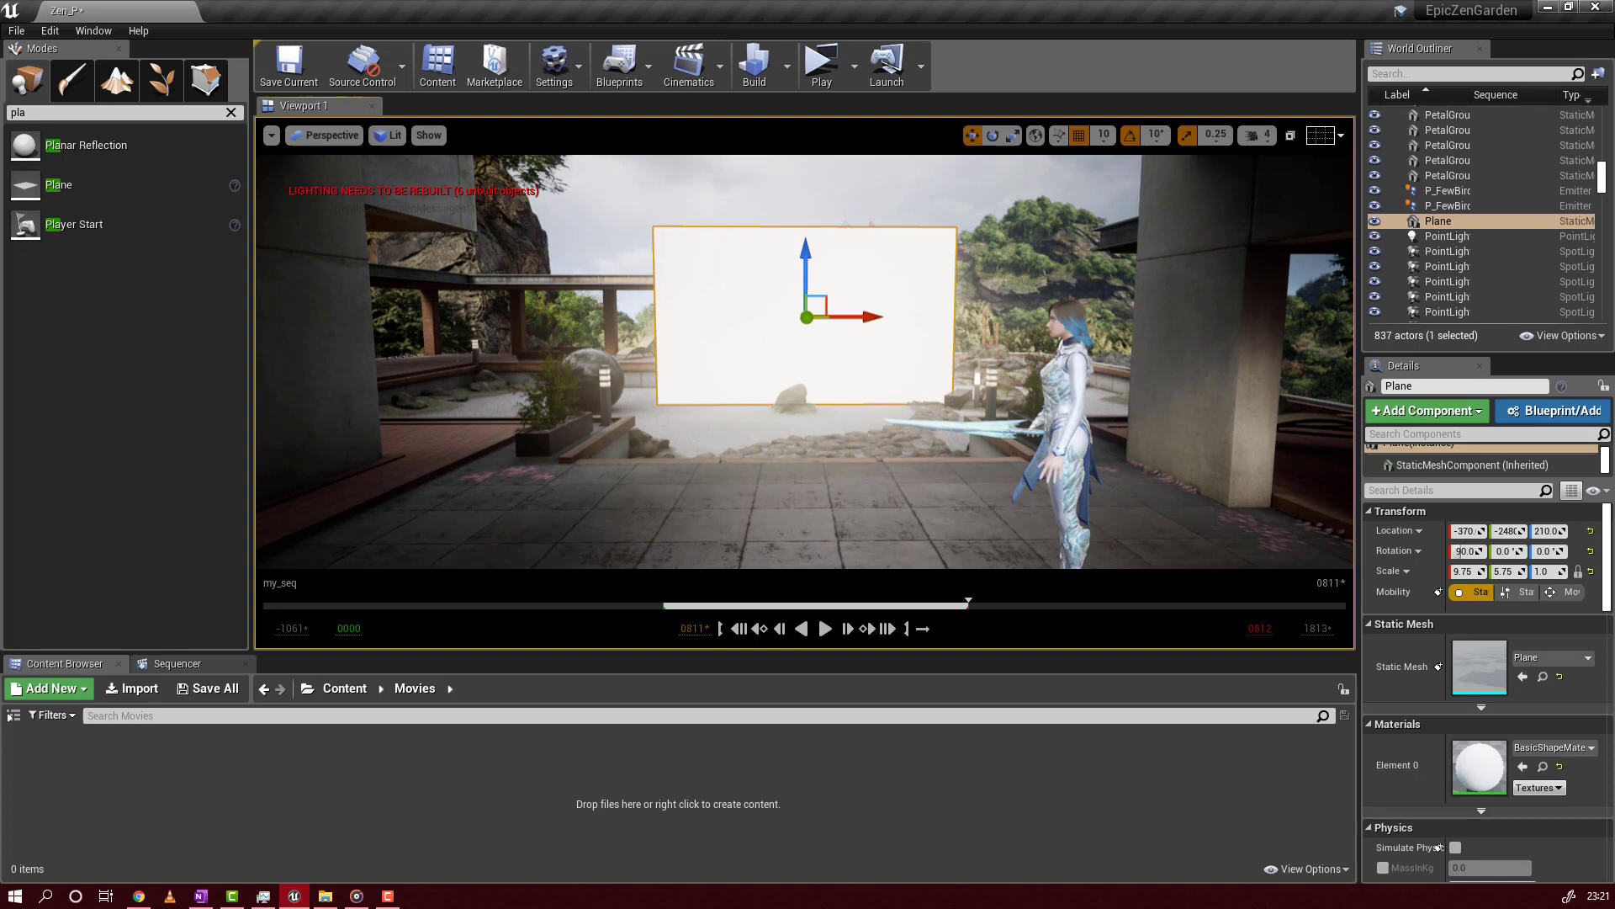
key("Escape")
right_click(410, 772)
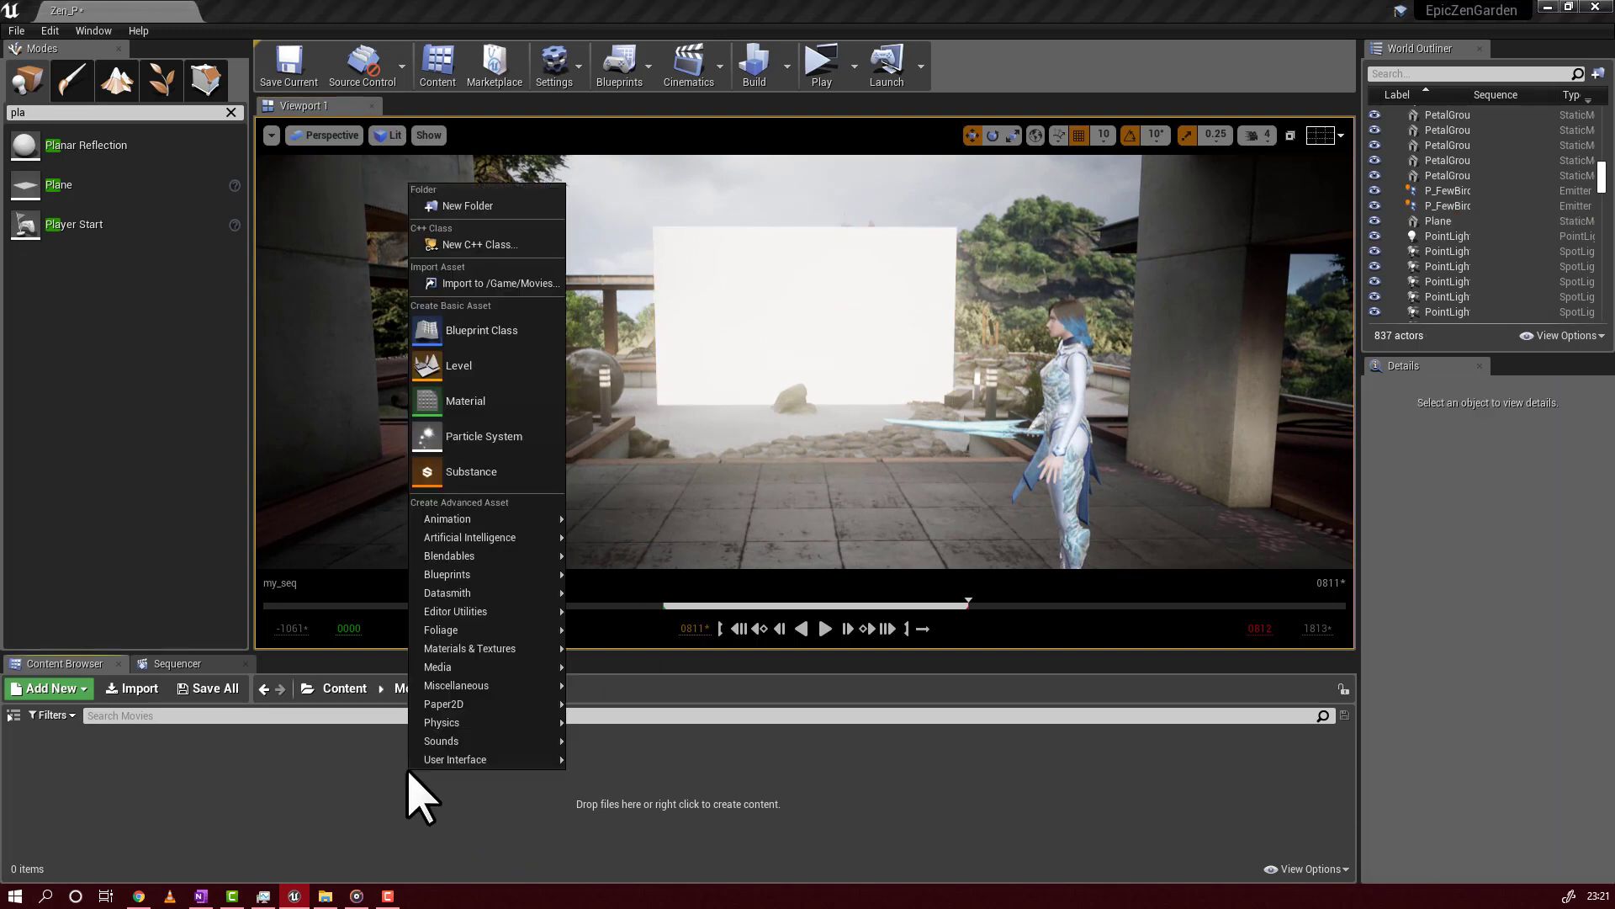
mouse_move(505, 666)
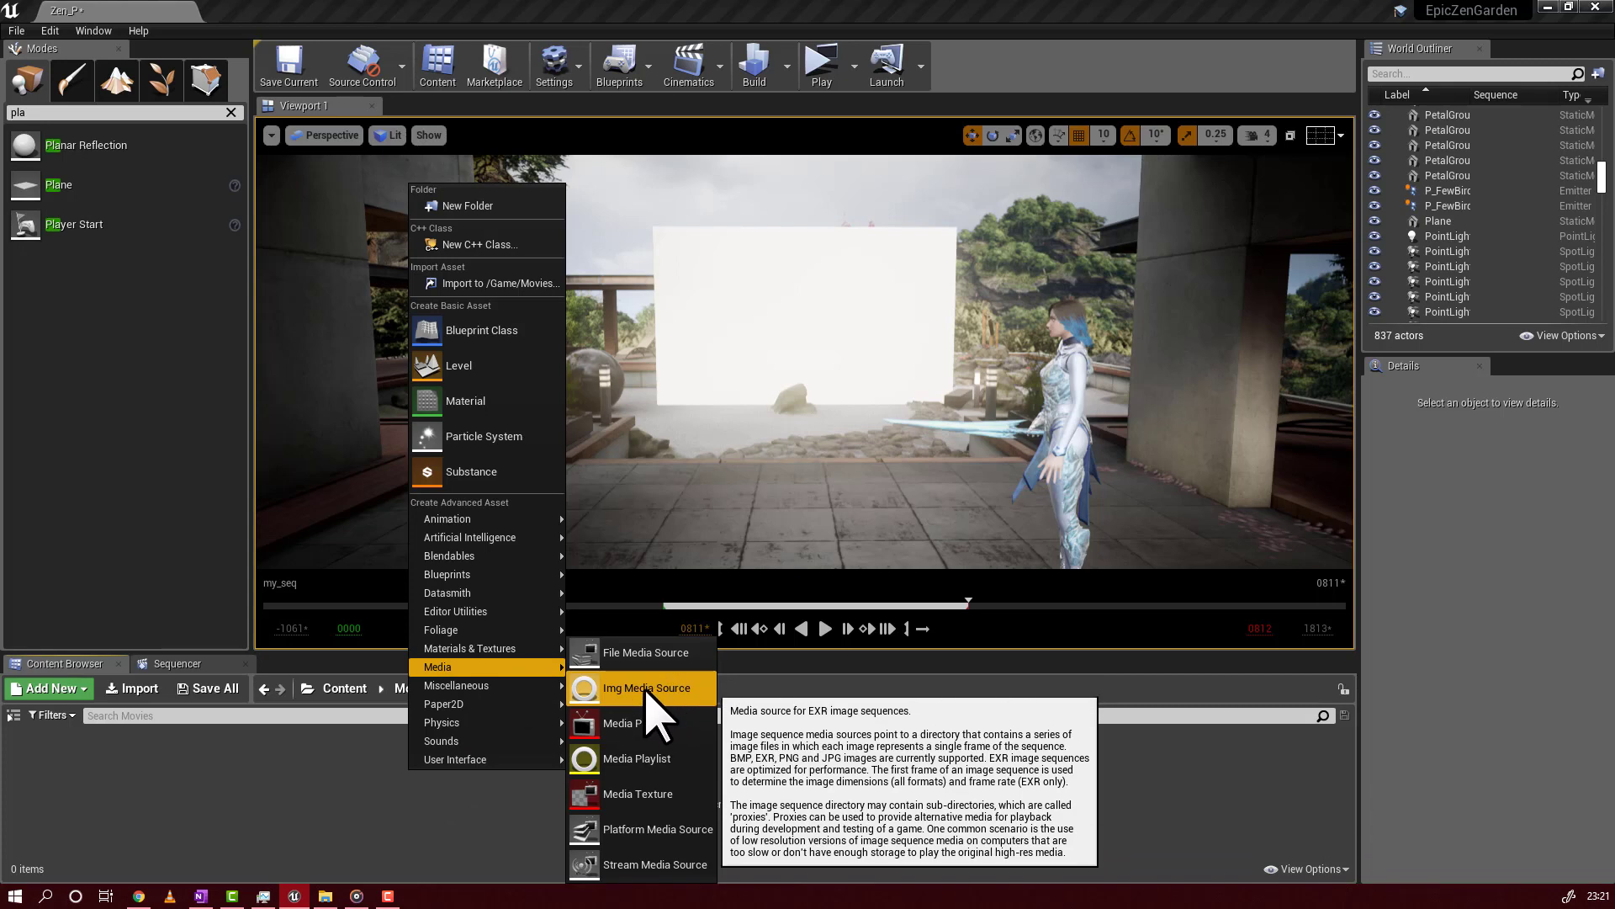
left_click(647, 690)
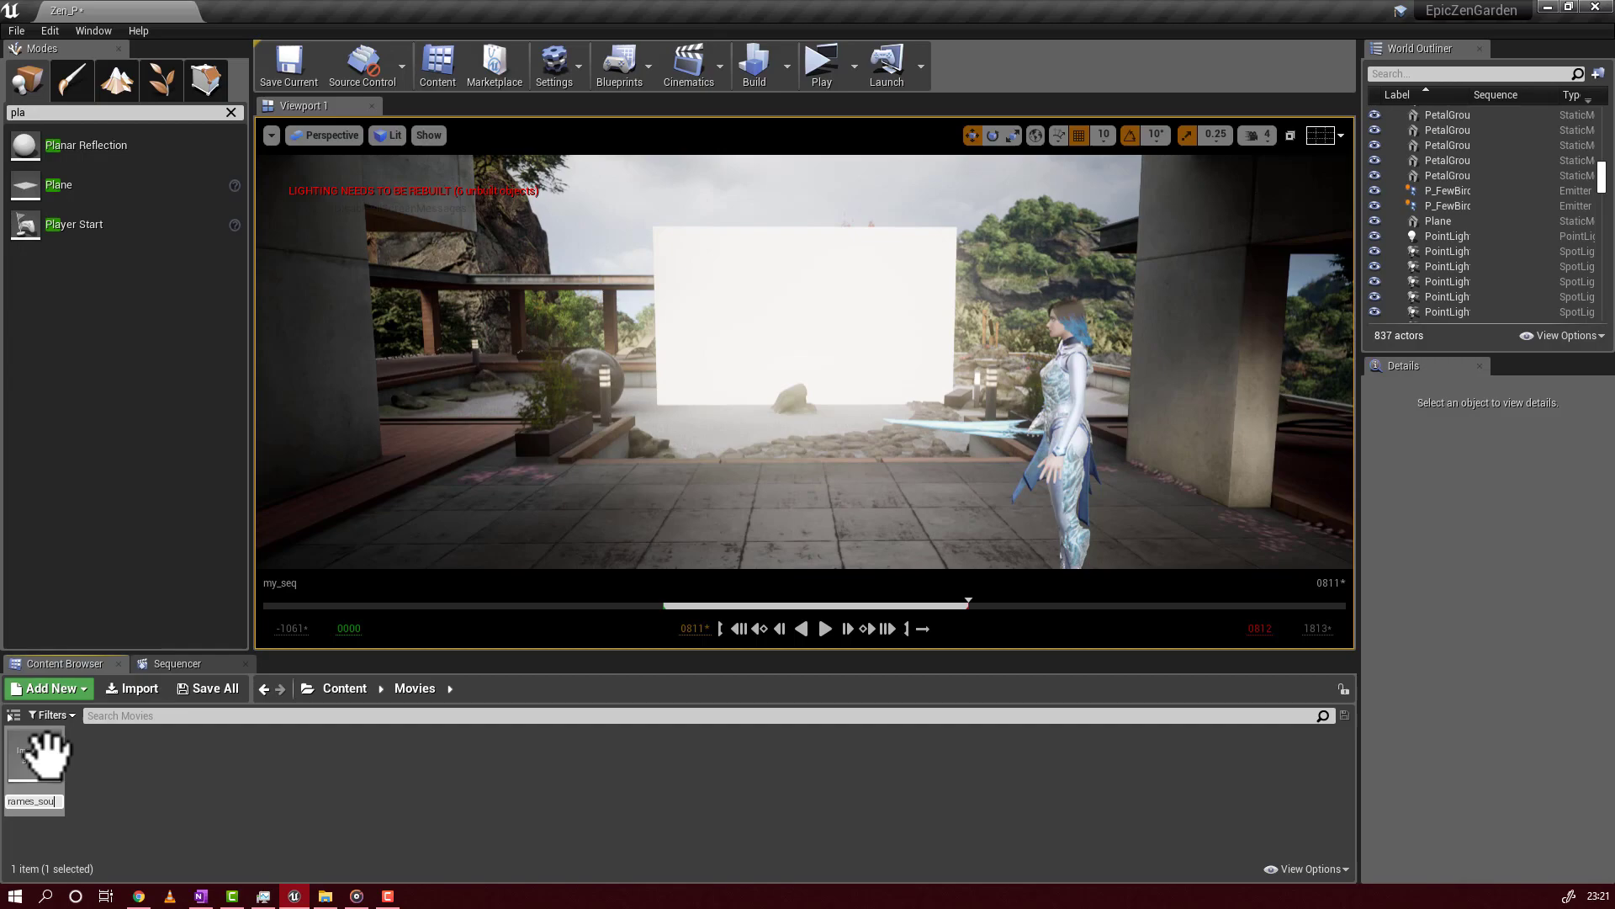
key("Return")
double_click(37, 749)
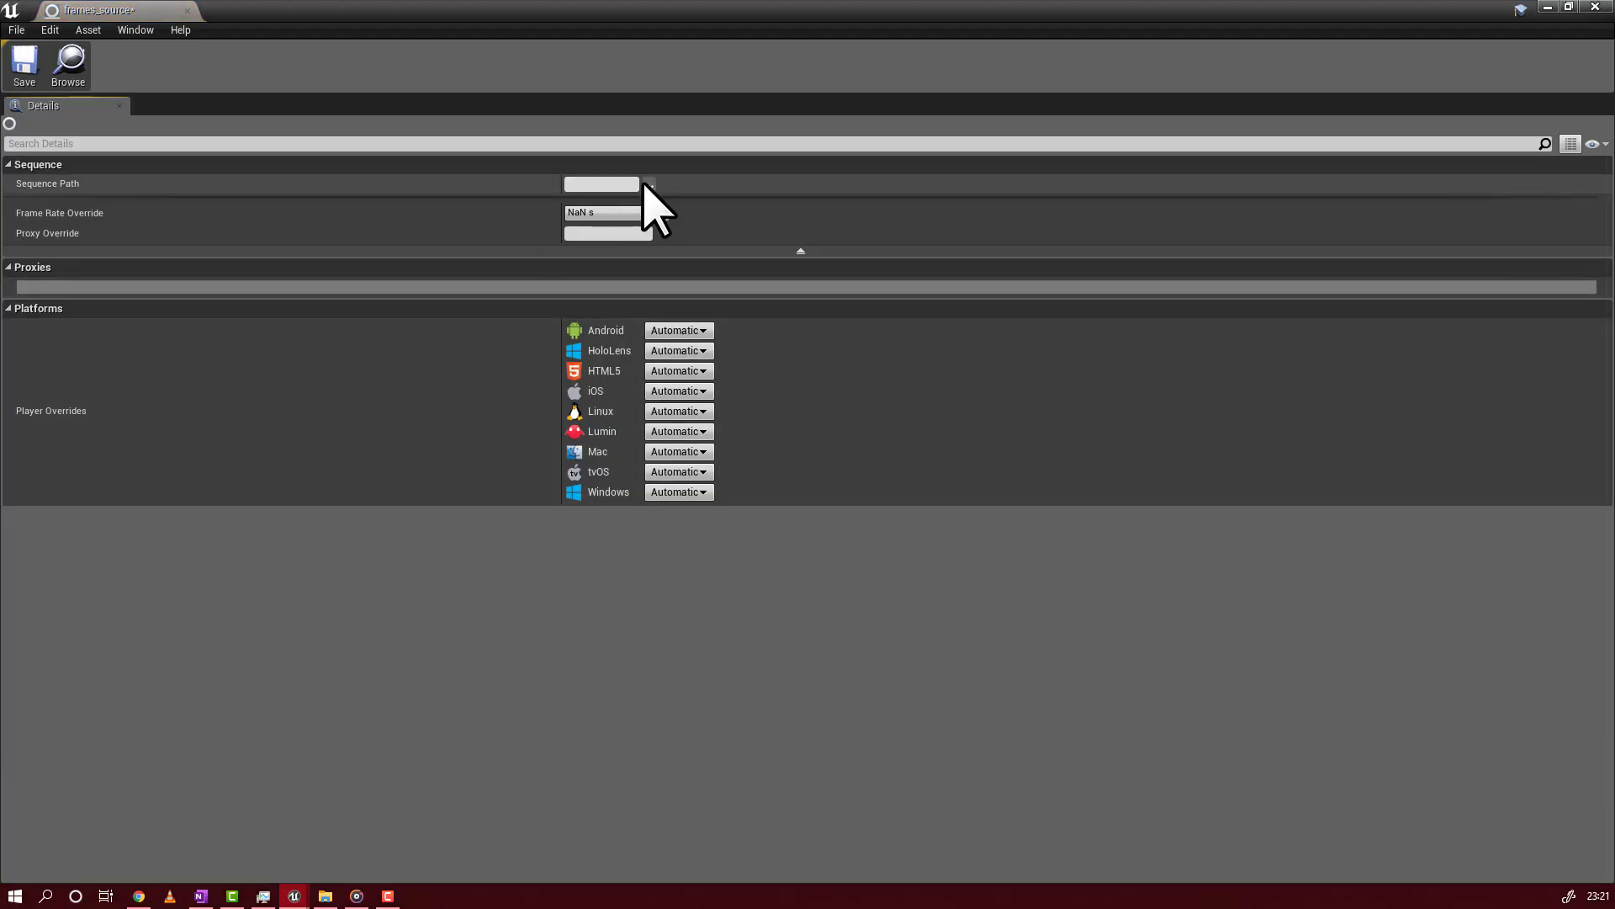
- Set the Sequence Path to Desktop > Countdown_frames by selecting frames00001
left_click(651, 185)
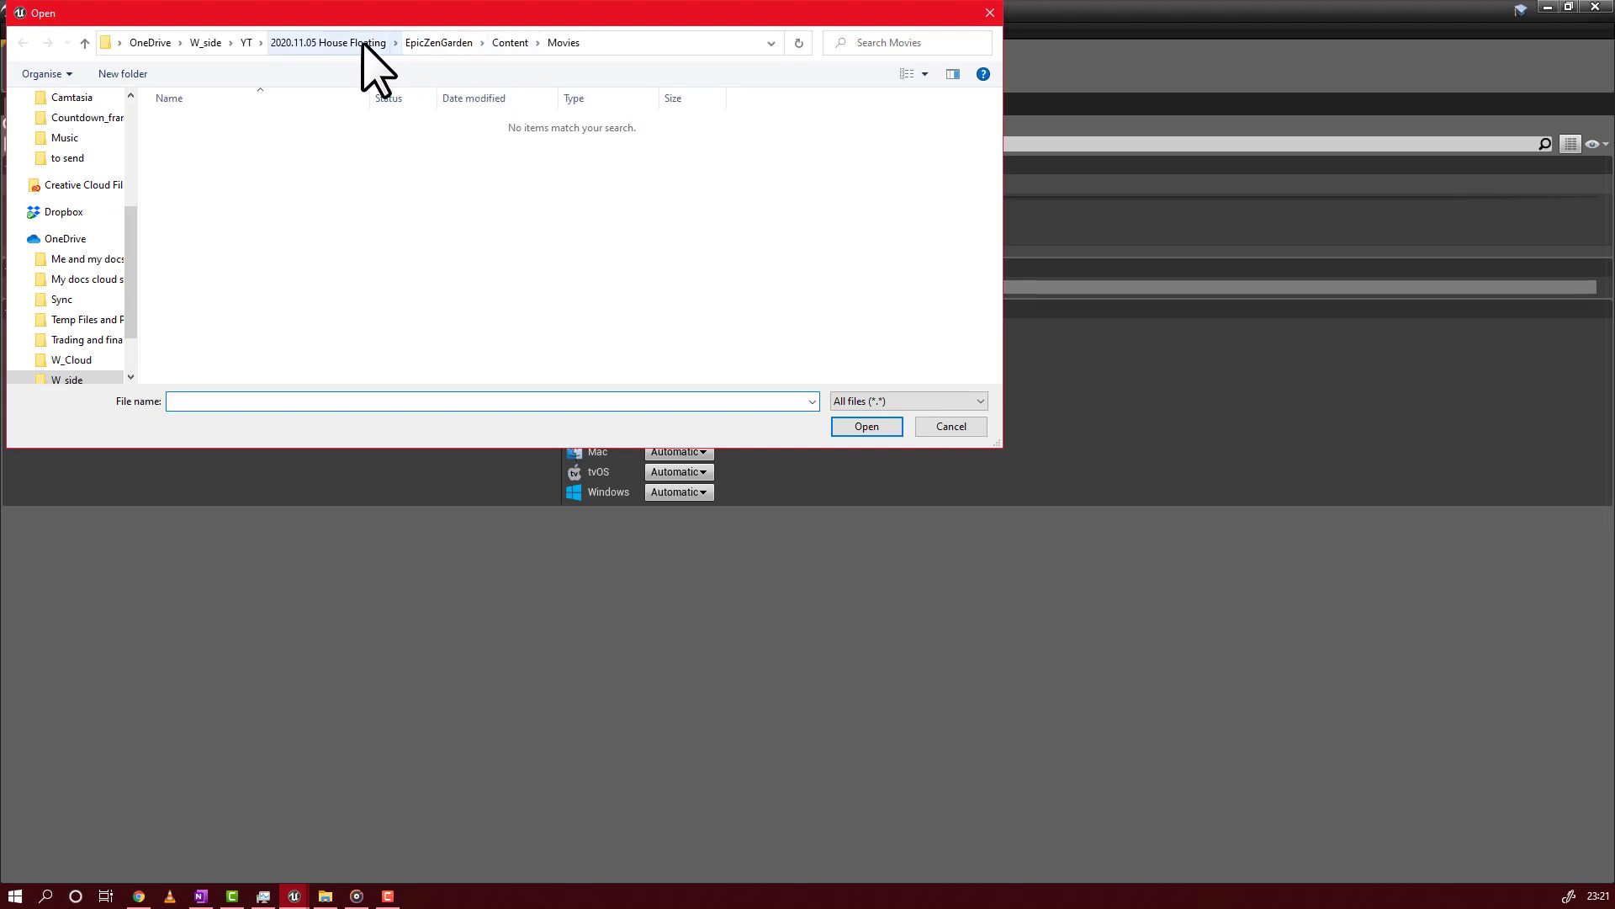
left_click(370, 67)
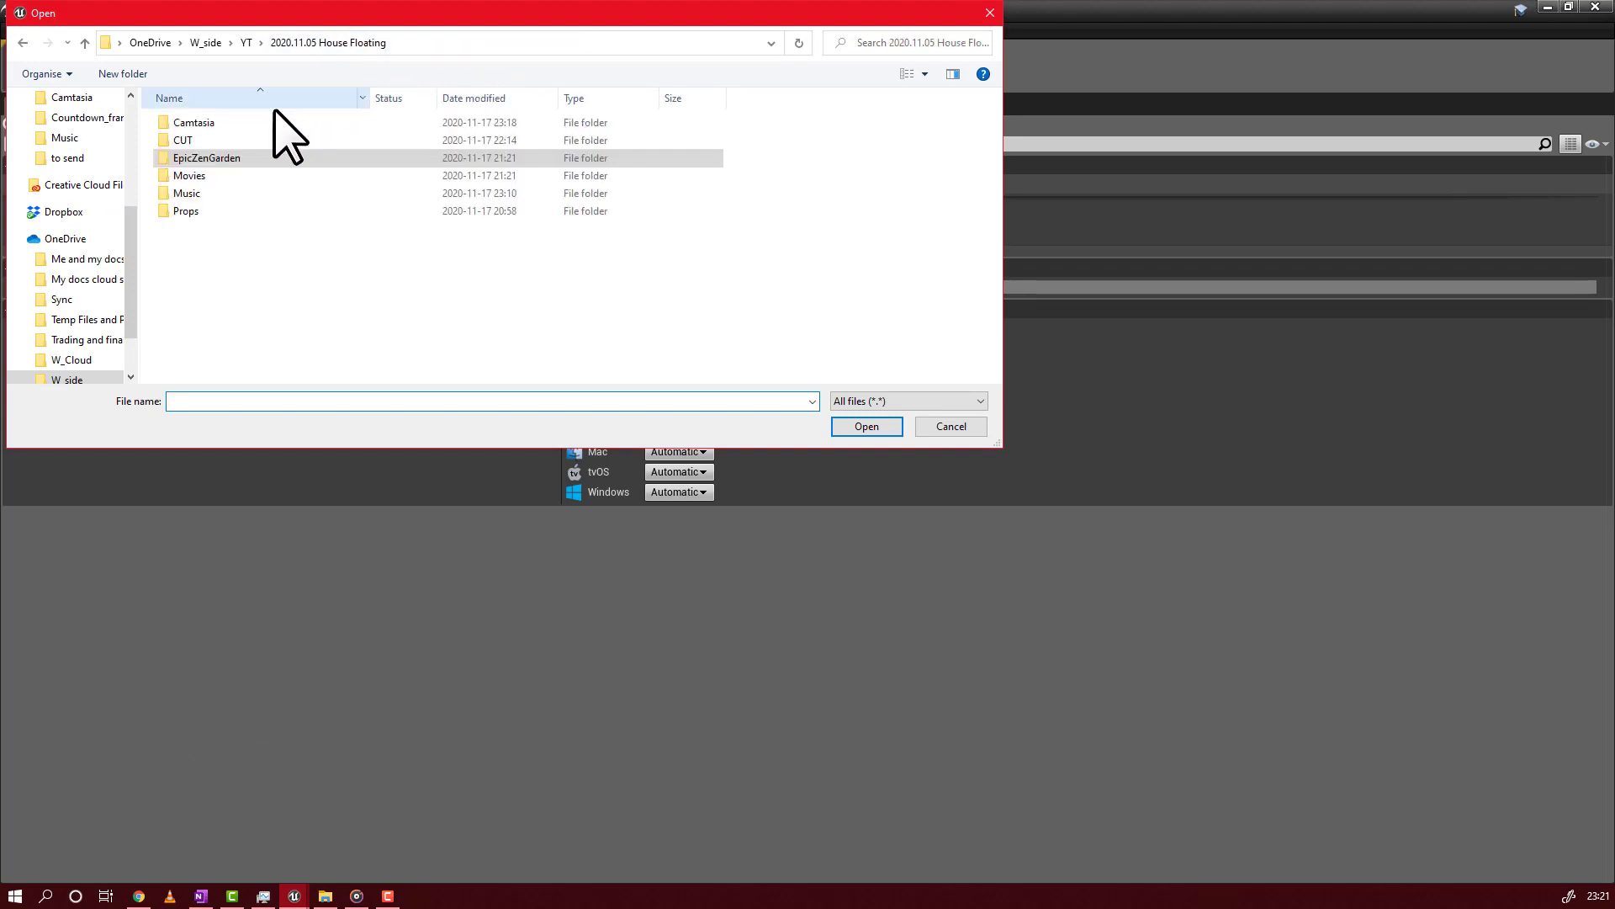
left_click(216, 175)
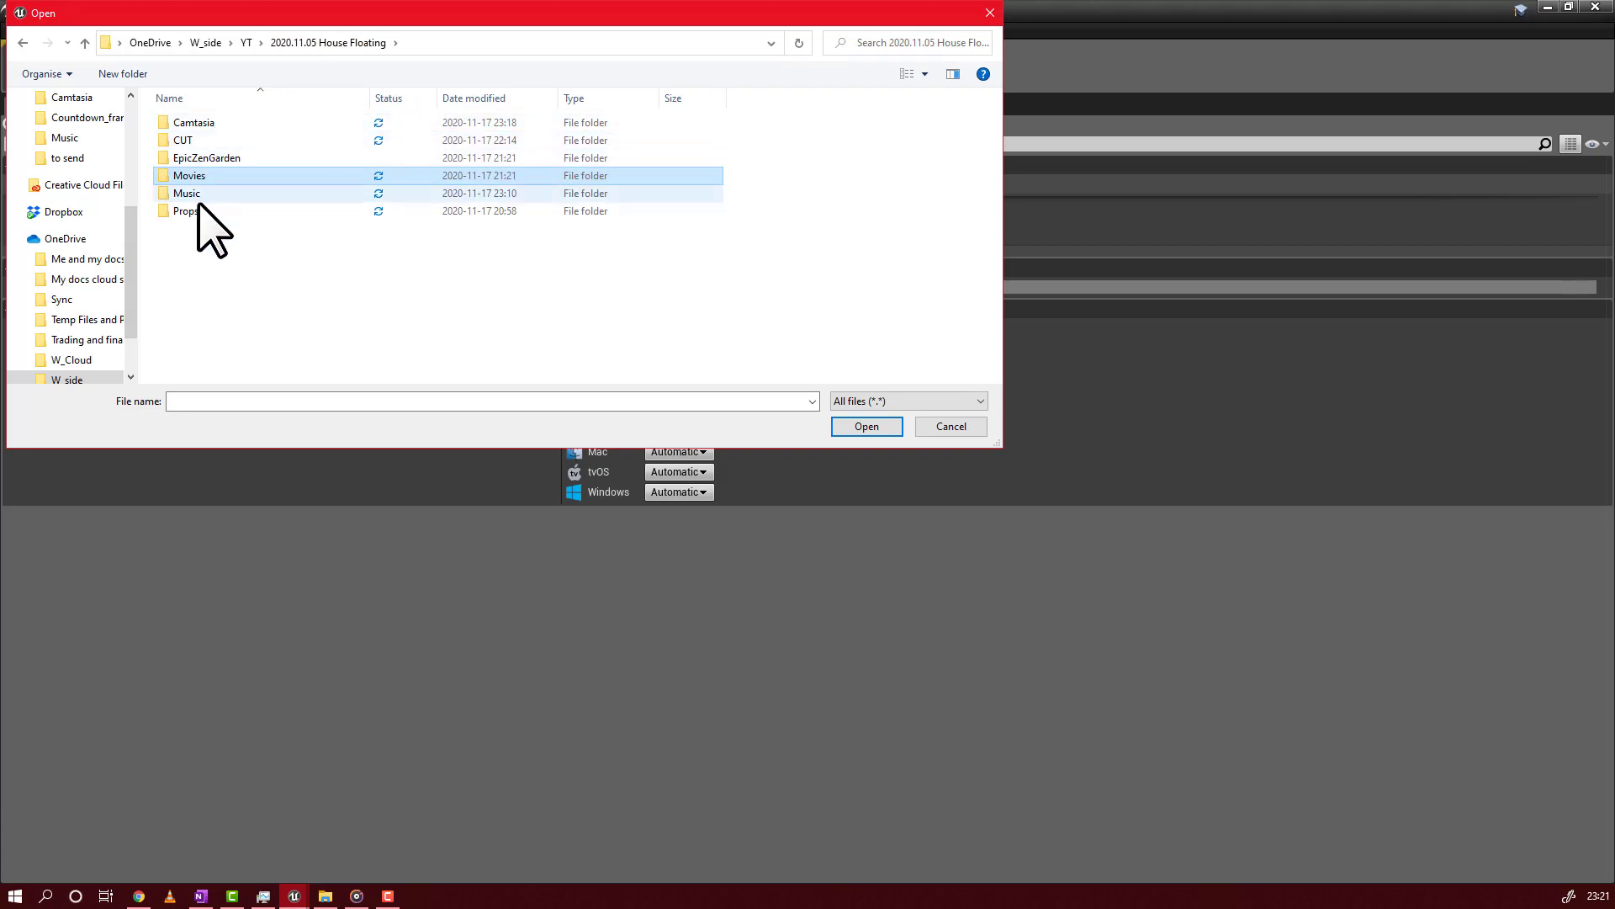
double_click(204, 175)
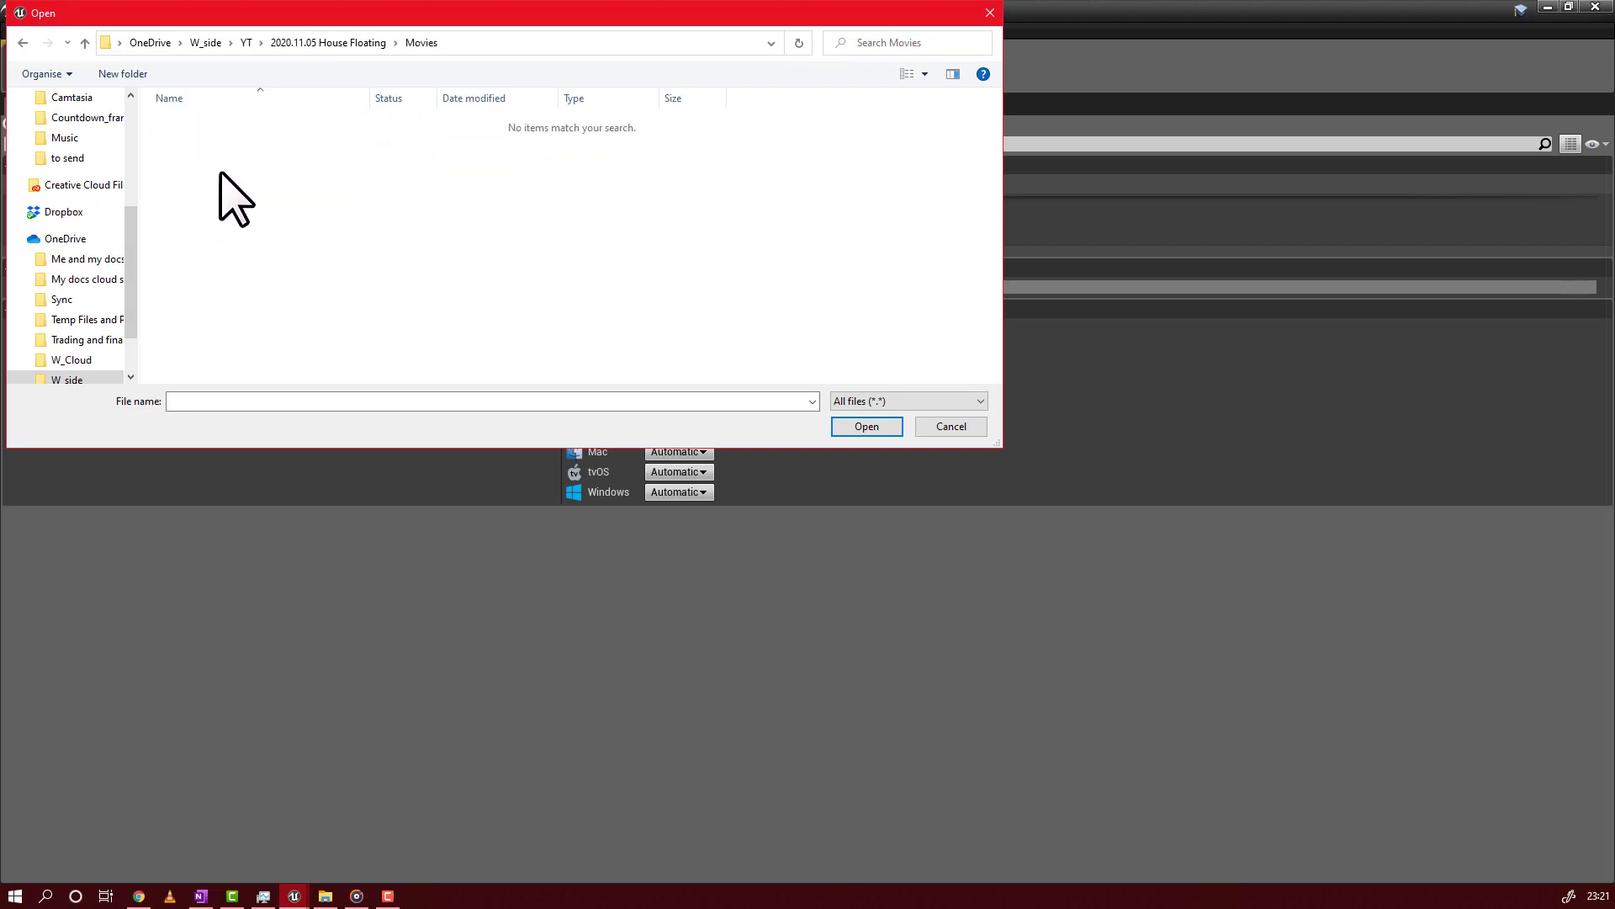
key("alt+Left")
double_click(201, 141)
key("alt+Left")
double_click(192, 210)
key("alt+Left")
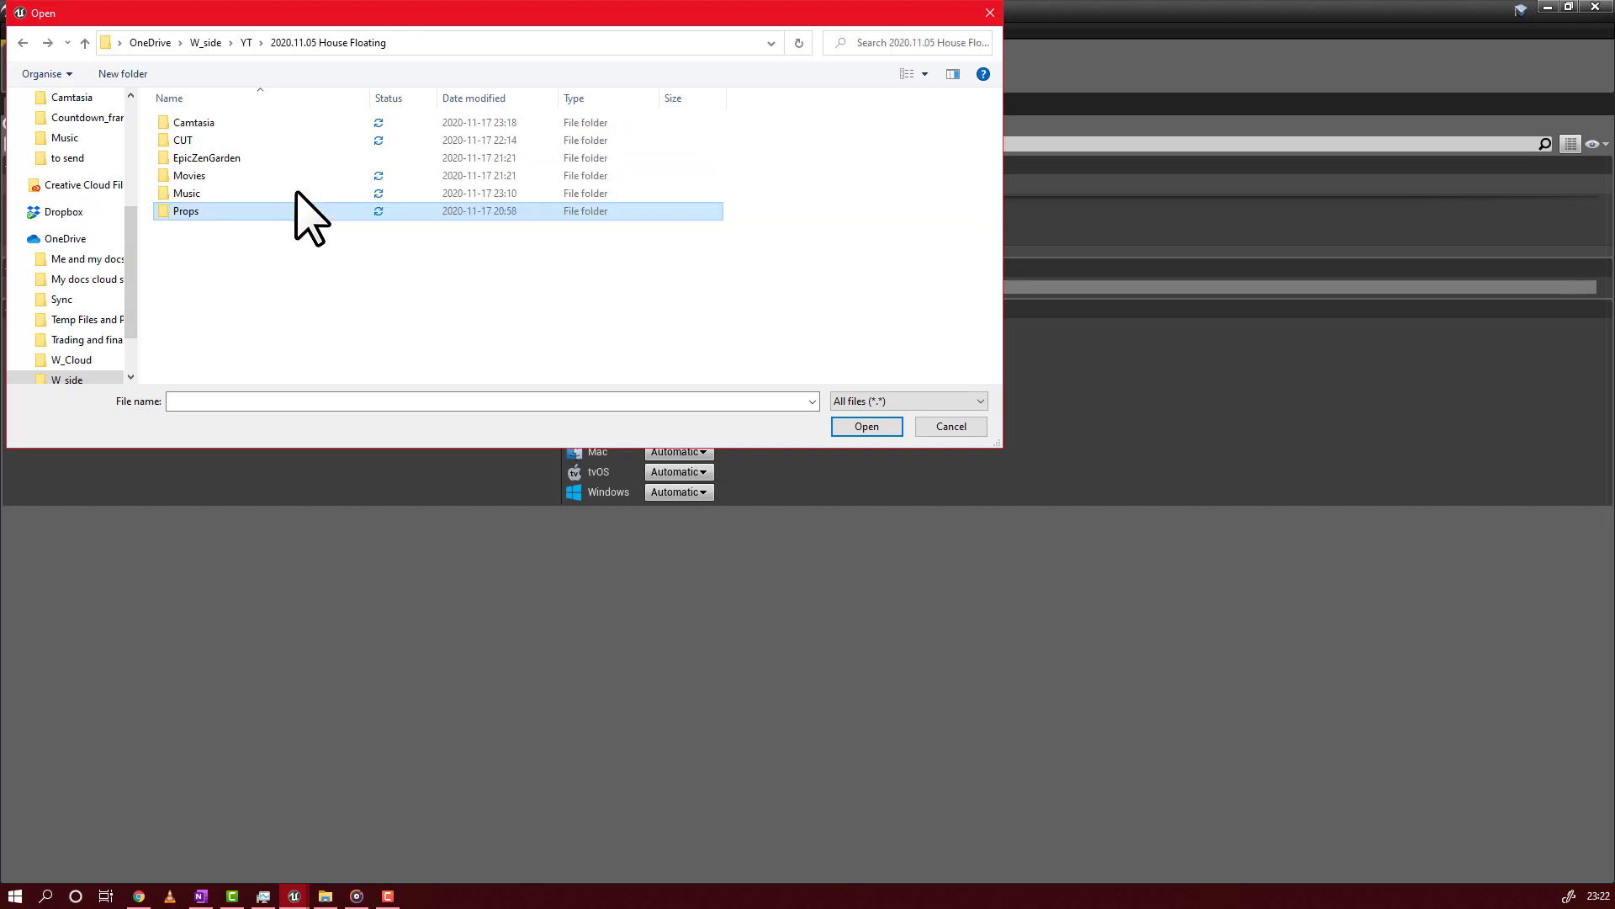
scroll(101, 219, "up", 4)
left_click(69, 130)
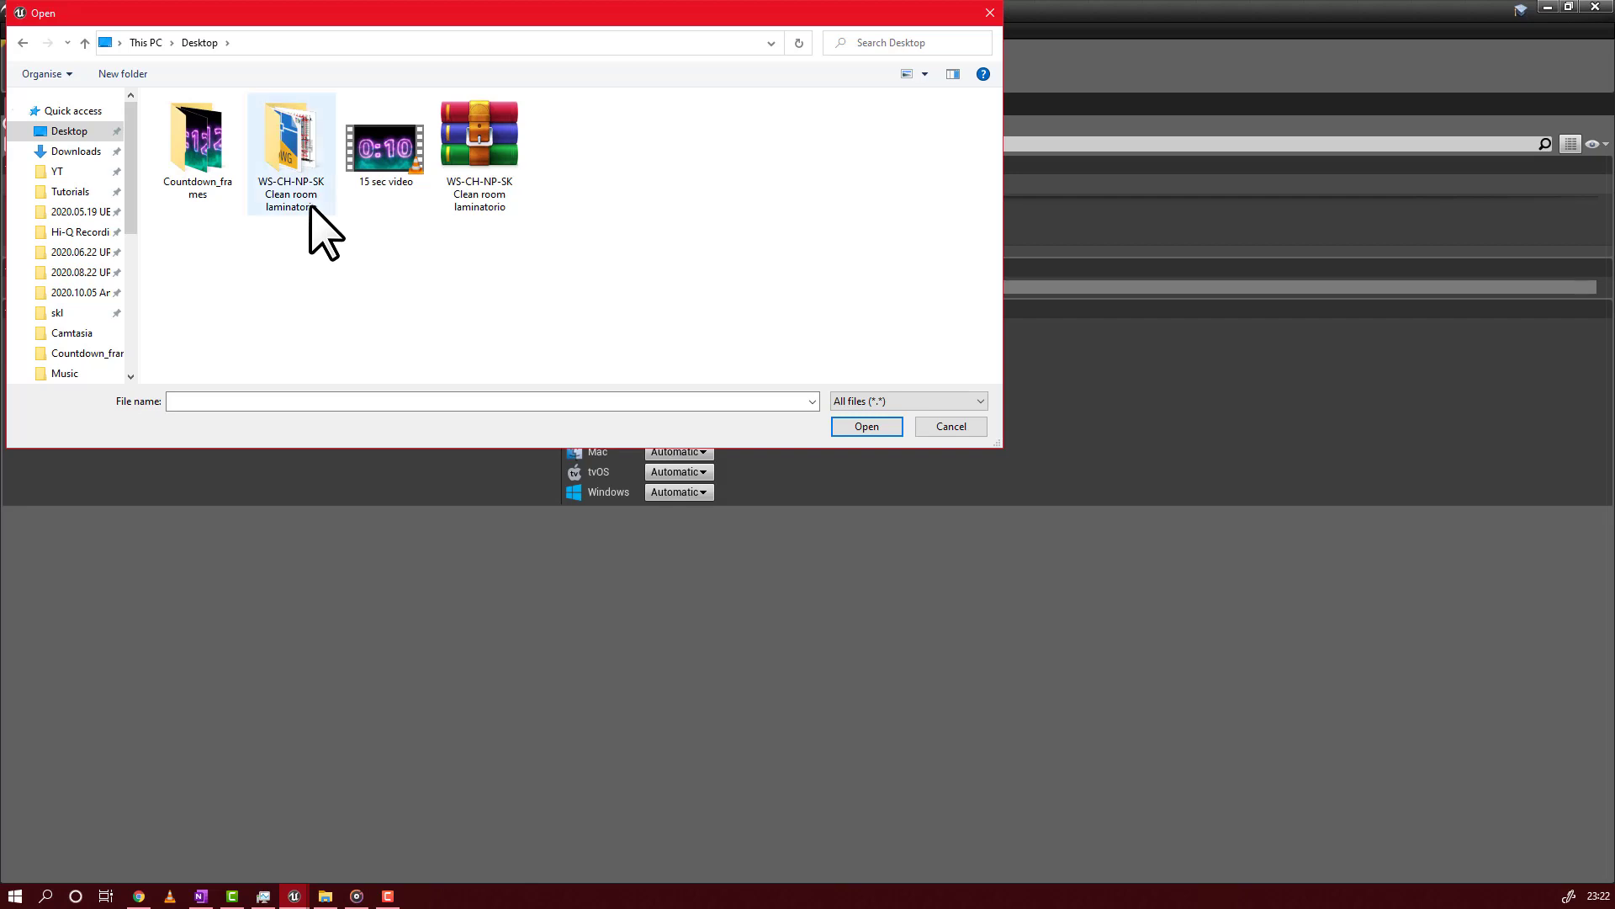
double_click(206, 150)
left_click(210, 153)
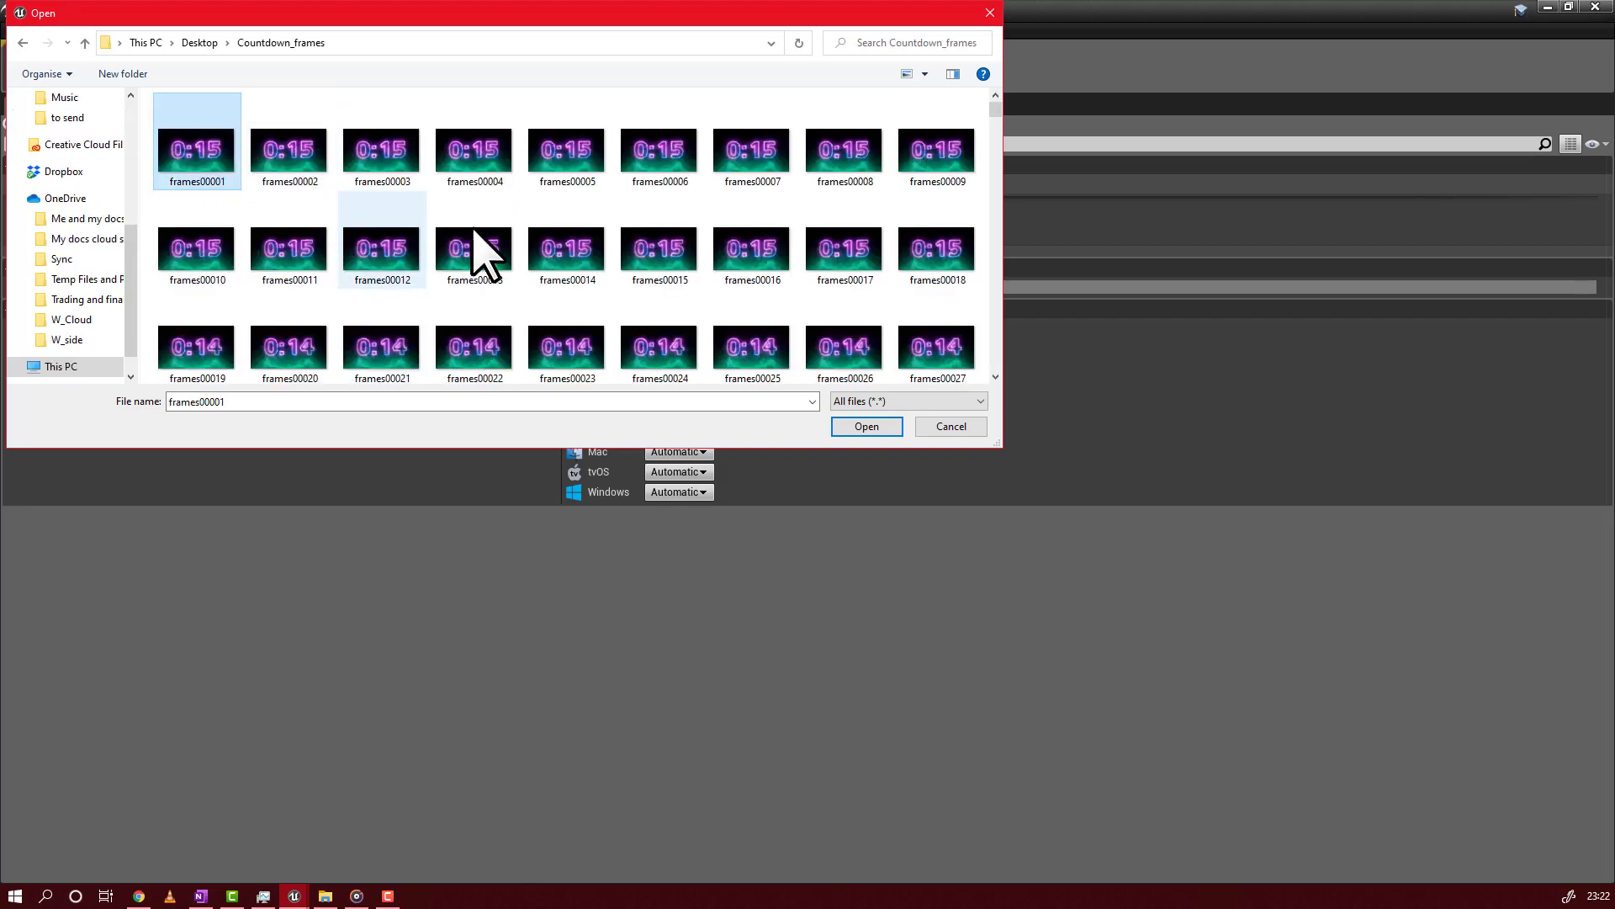
left_click(867, 427)
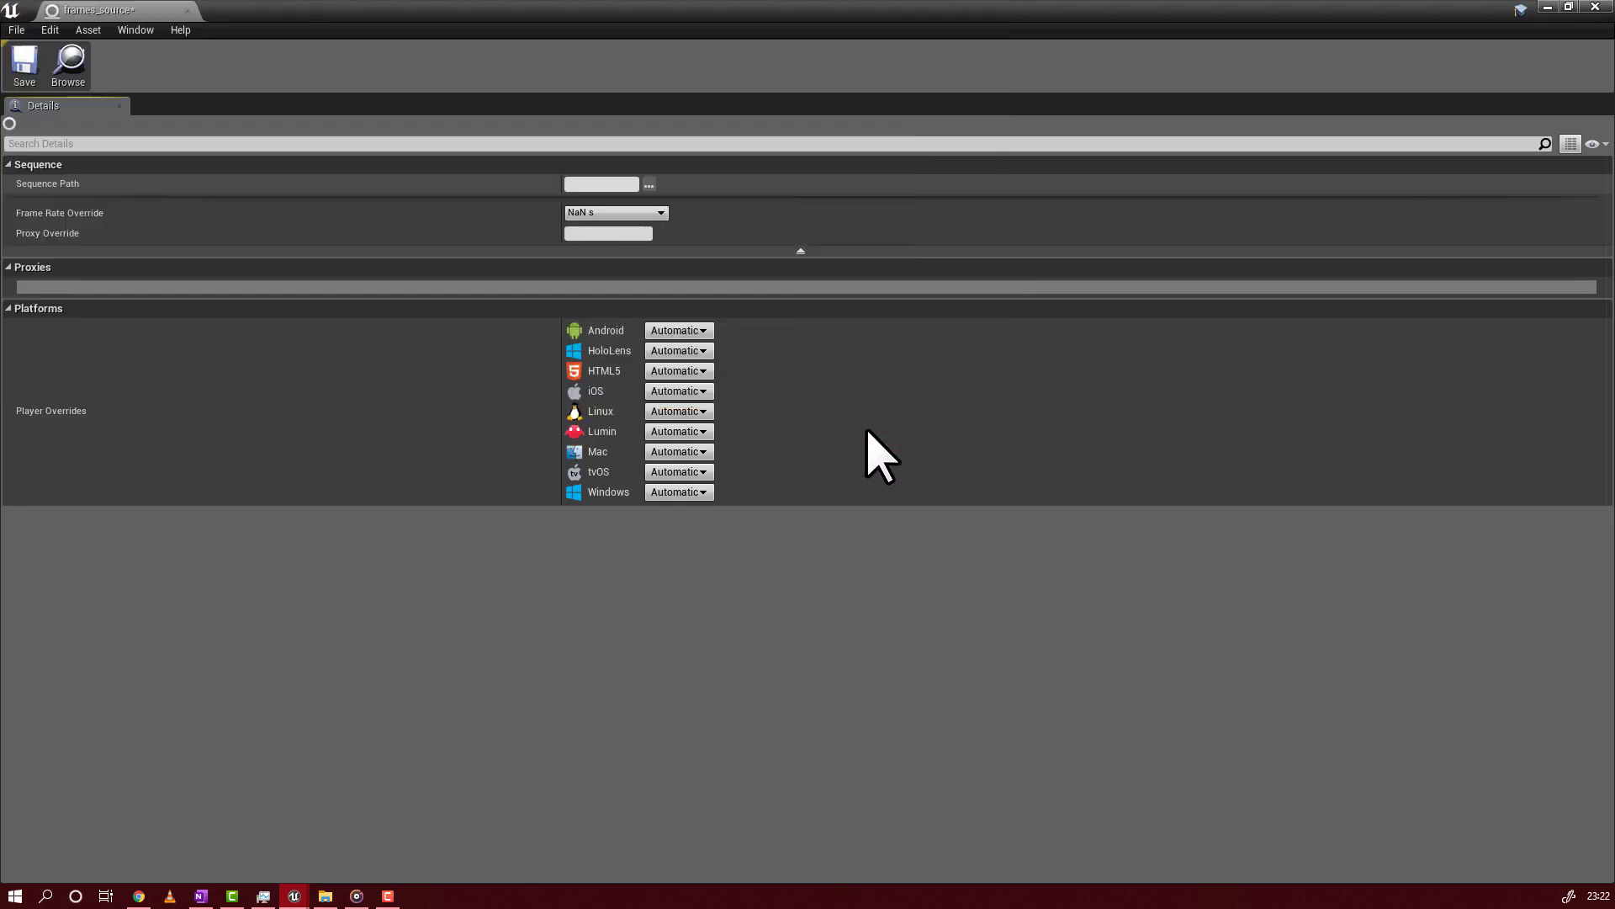
- Set Frame Rate Override to 30 fps and save frames_source
left_click(660, 214)
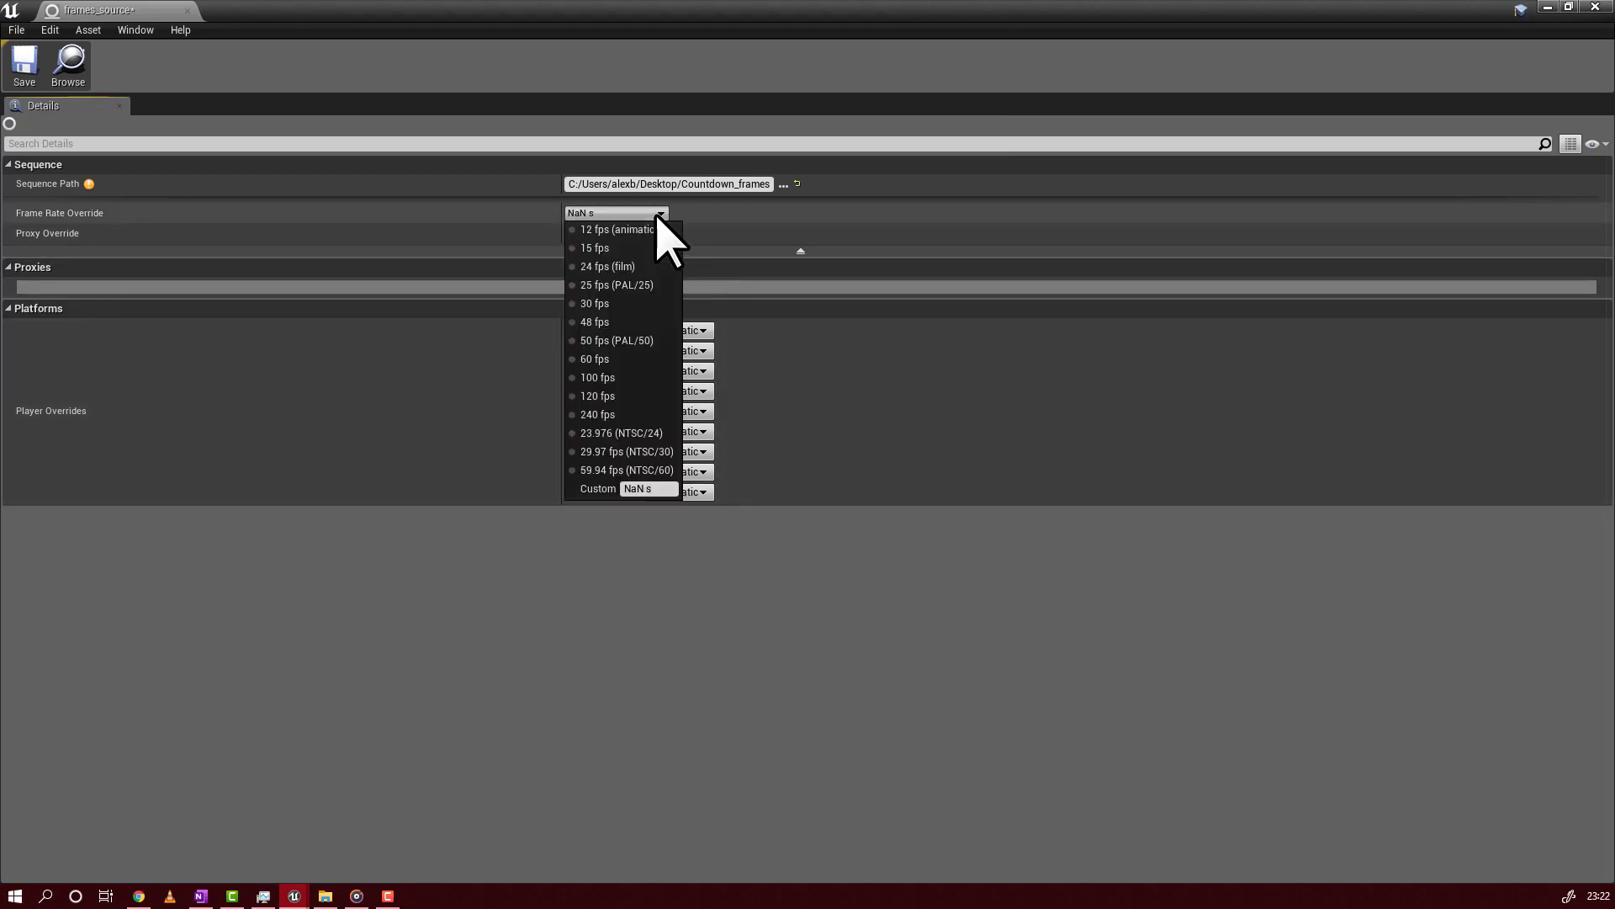
left_click(620, 303)
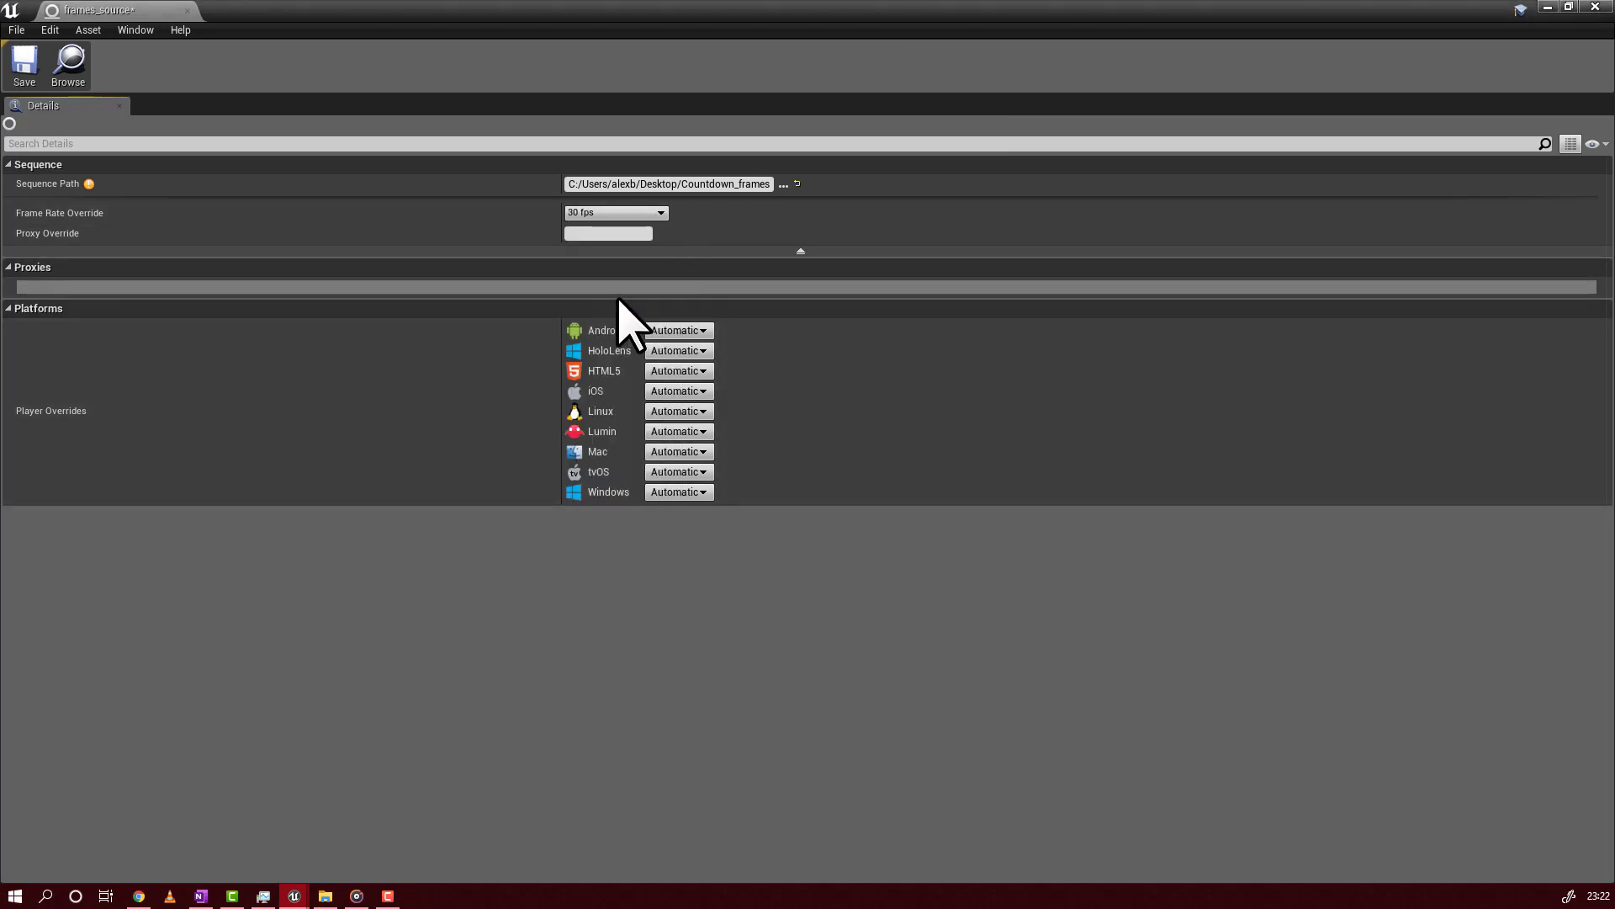
left_click(23, 64)
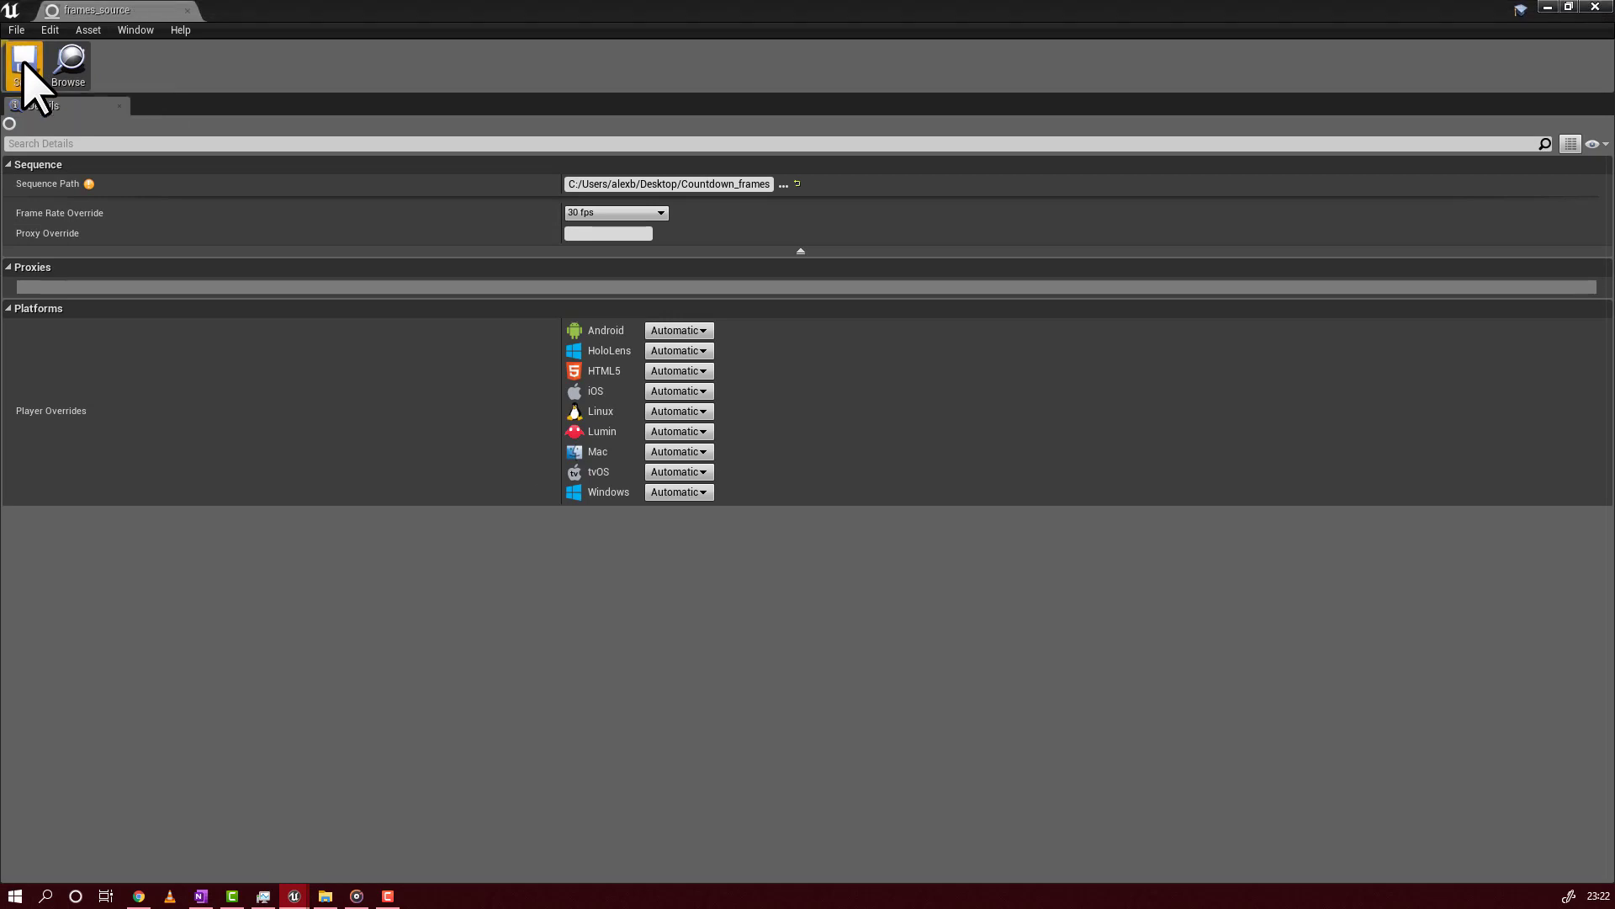
- Close frames_source, then create the Media Player NewMediaPlayer_frames in Movies and open it
left_click(1593, 8)
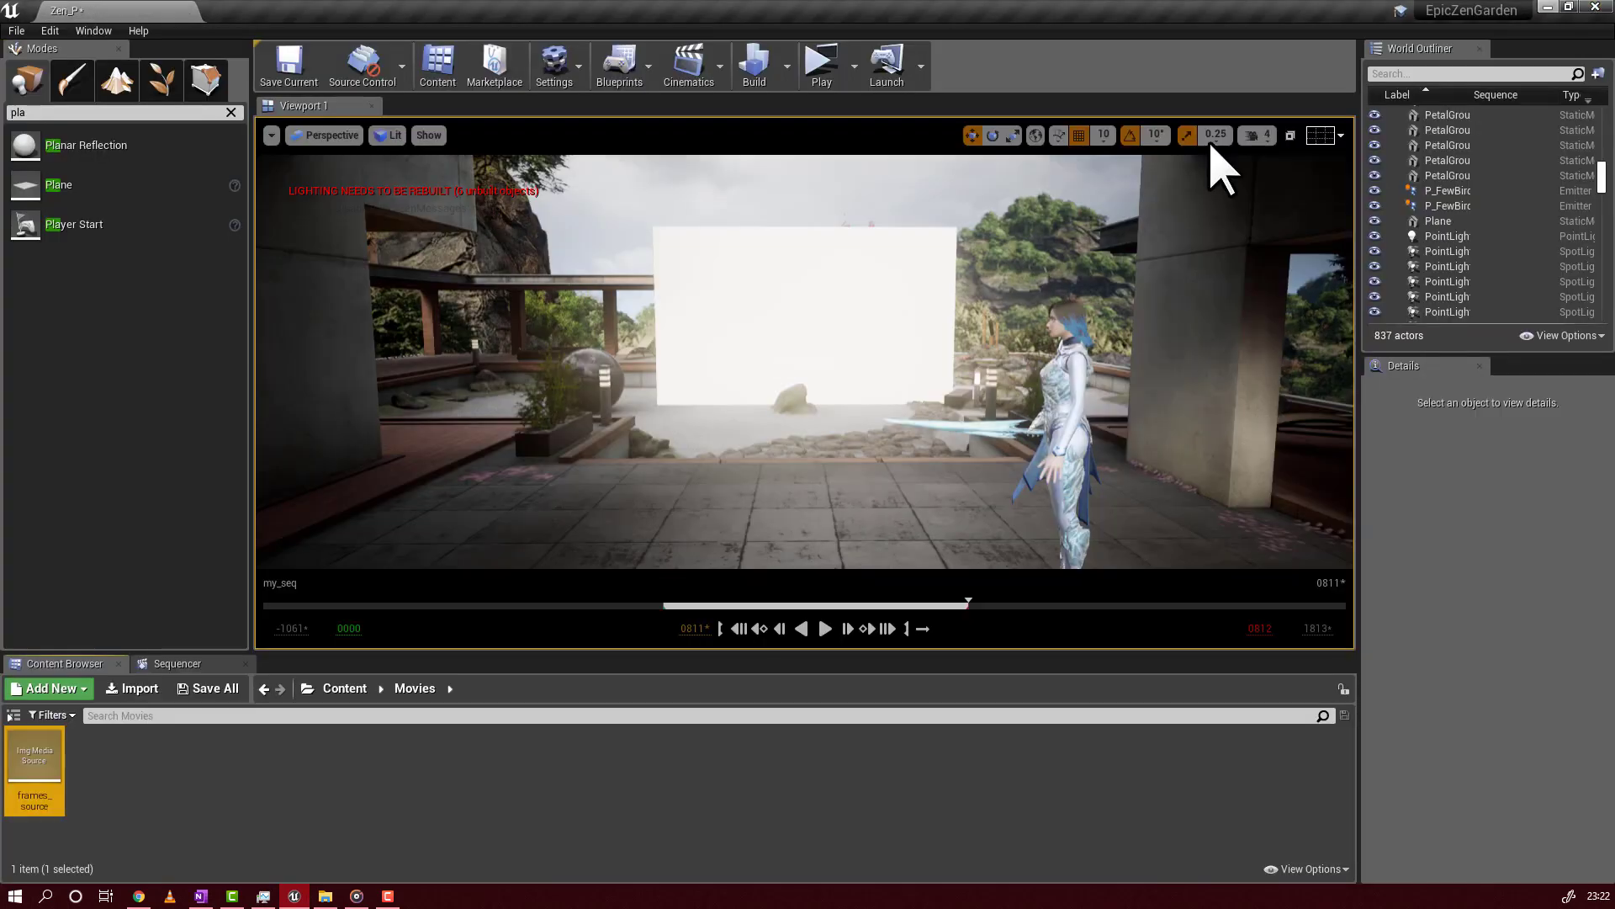
right_click(232, 796)
mouse_move(271, 773)
mouse_move(371, 588)
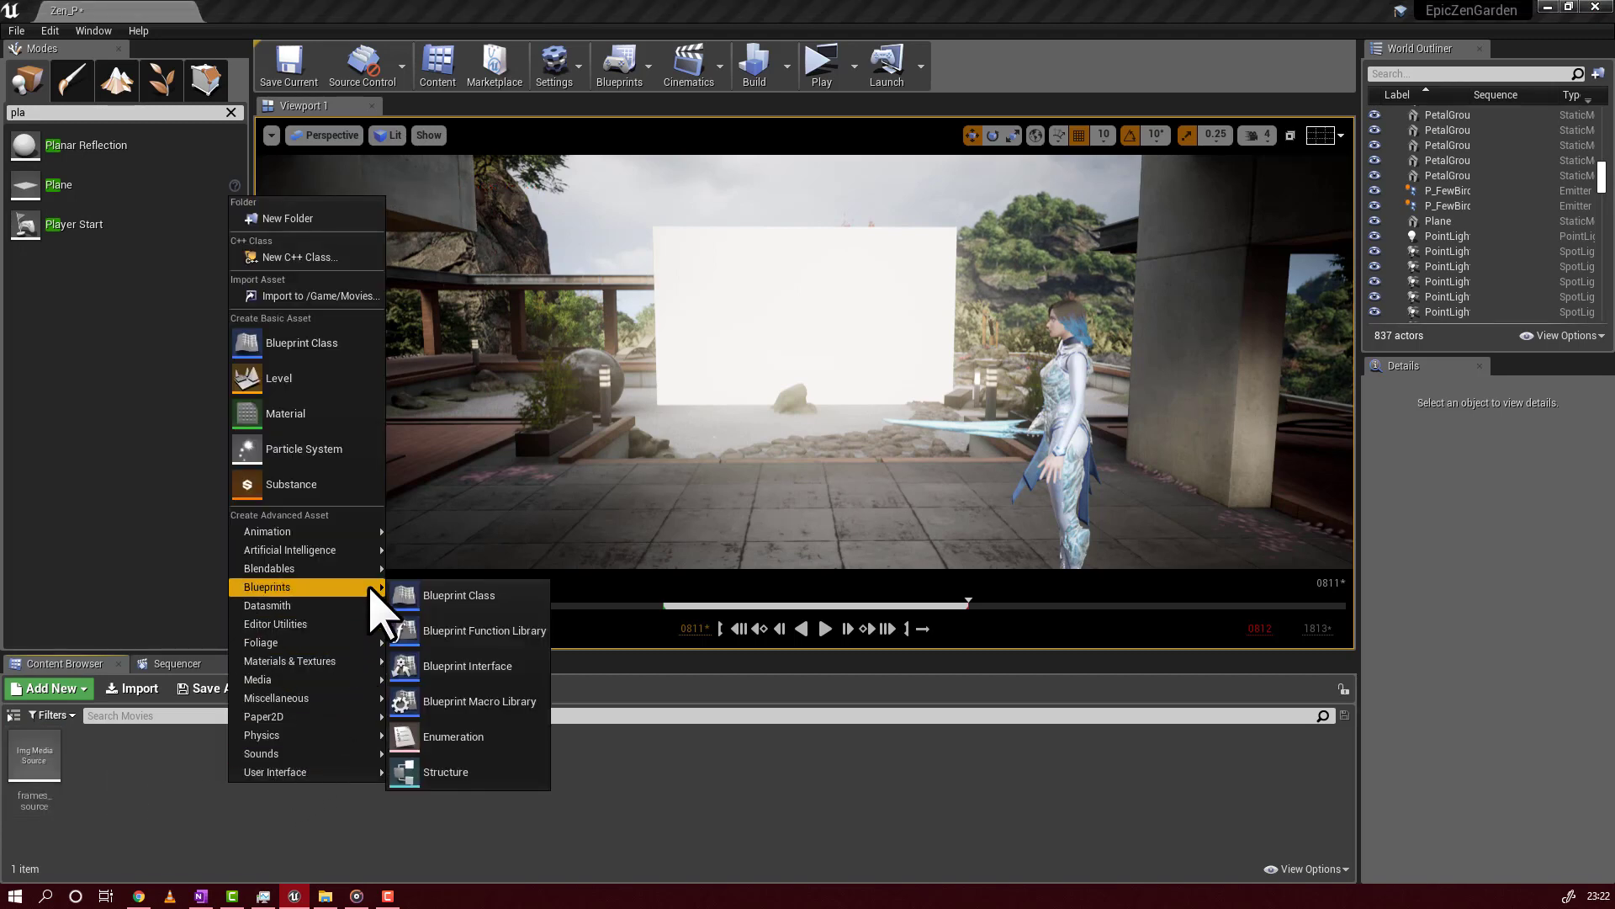
mouse_move(326, 683)
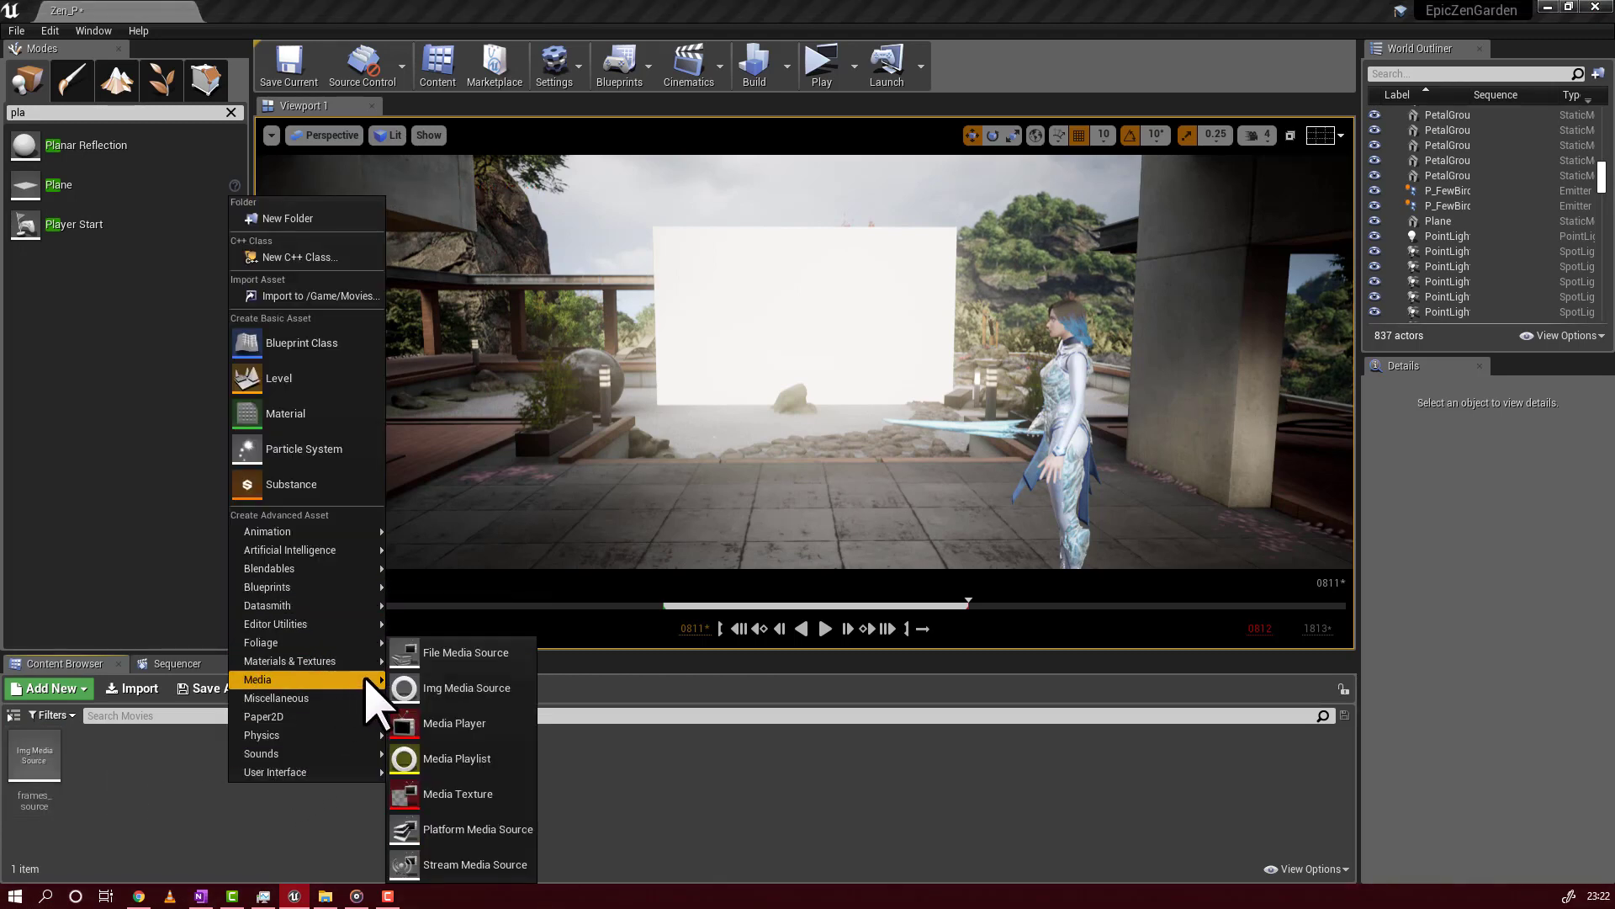
left_click(476, 729)
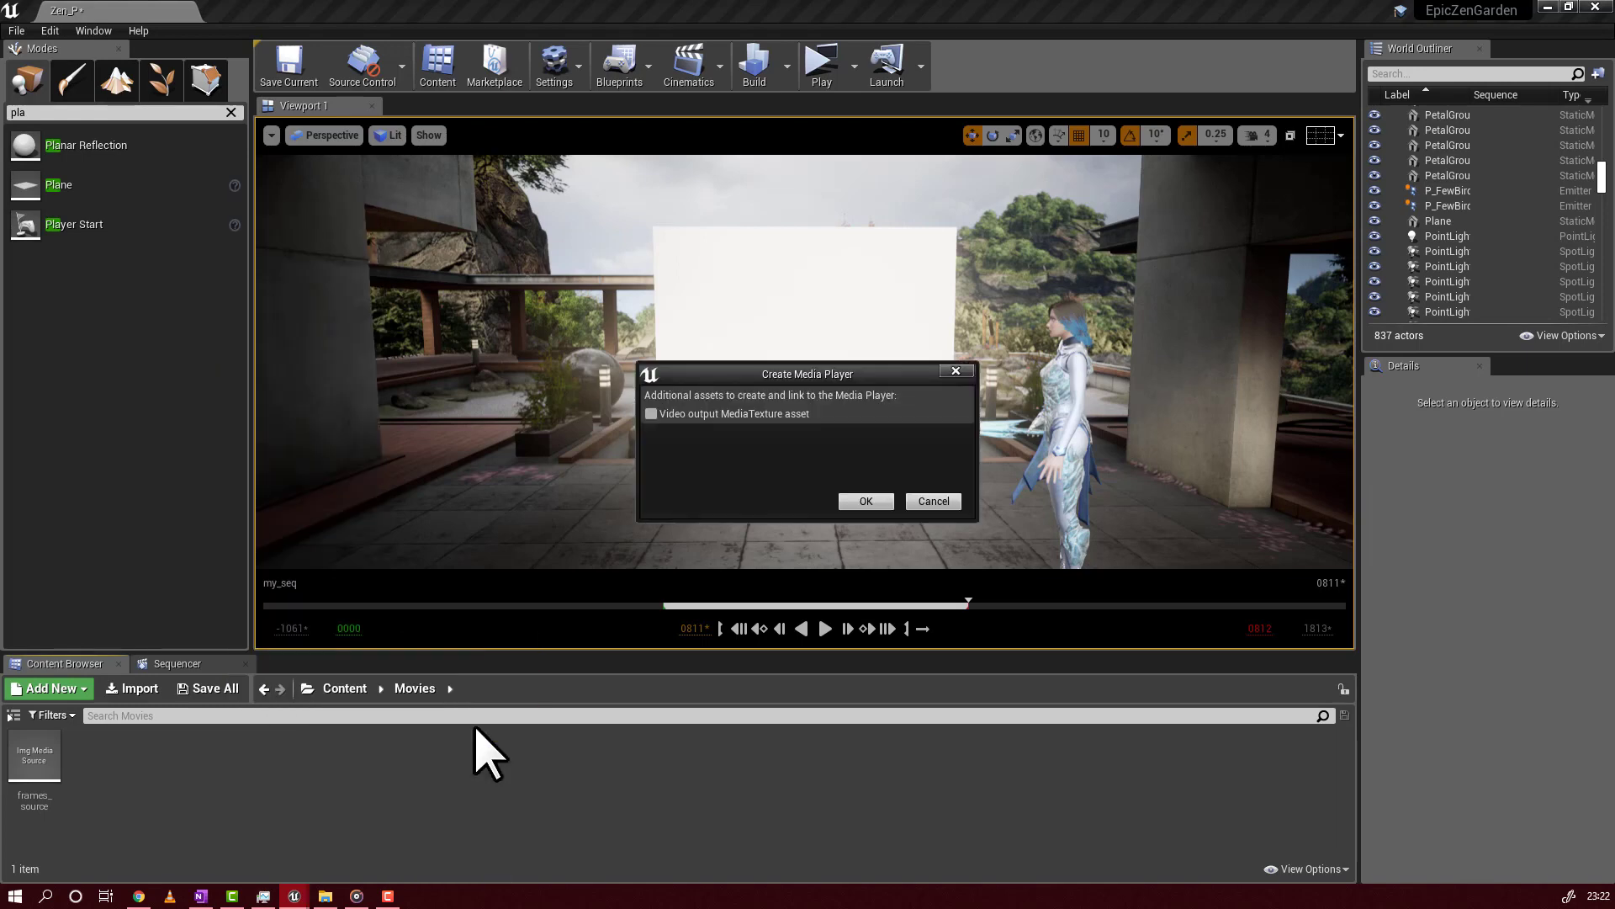
left_click(866, 501)
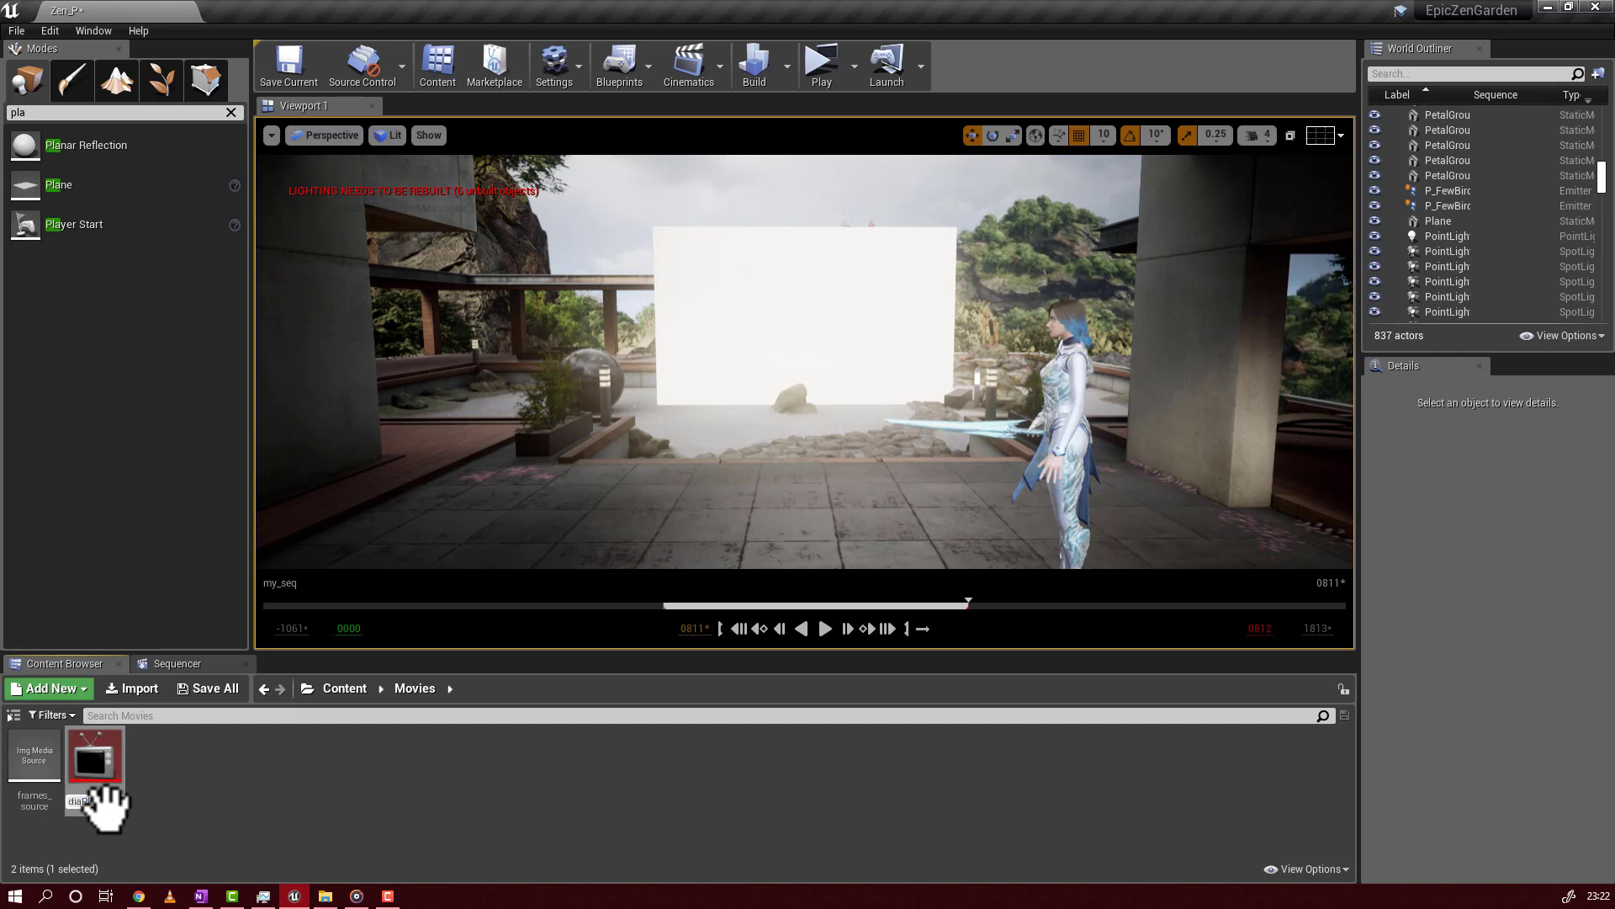
double_click(112, 800)
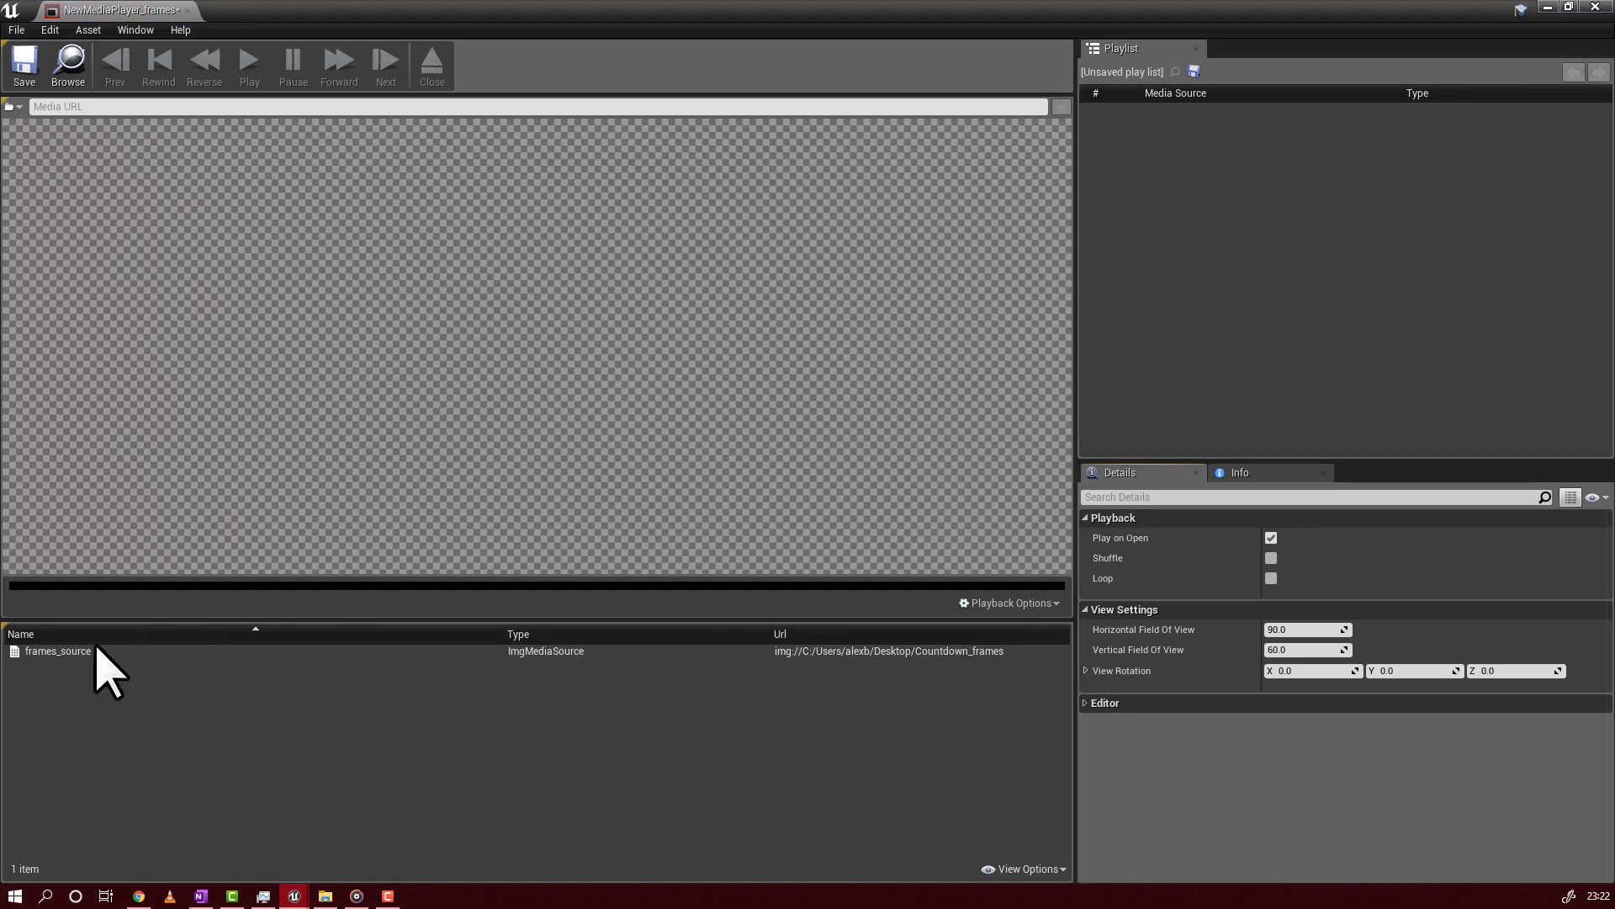
- Open frames_source from the media source list to play the 30 fps countdown
left_click(72, 652)
double_click(72, 650)
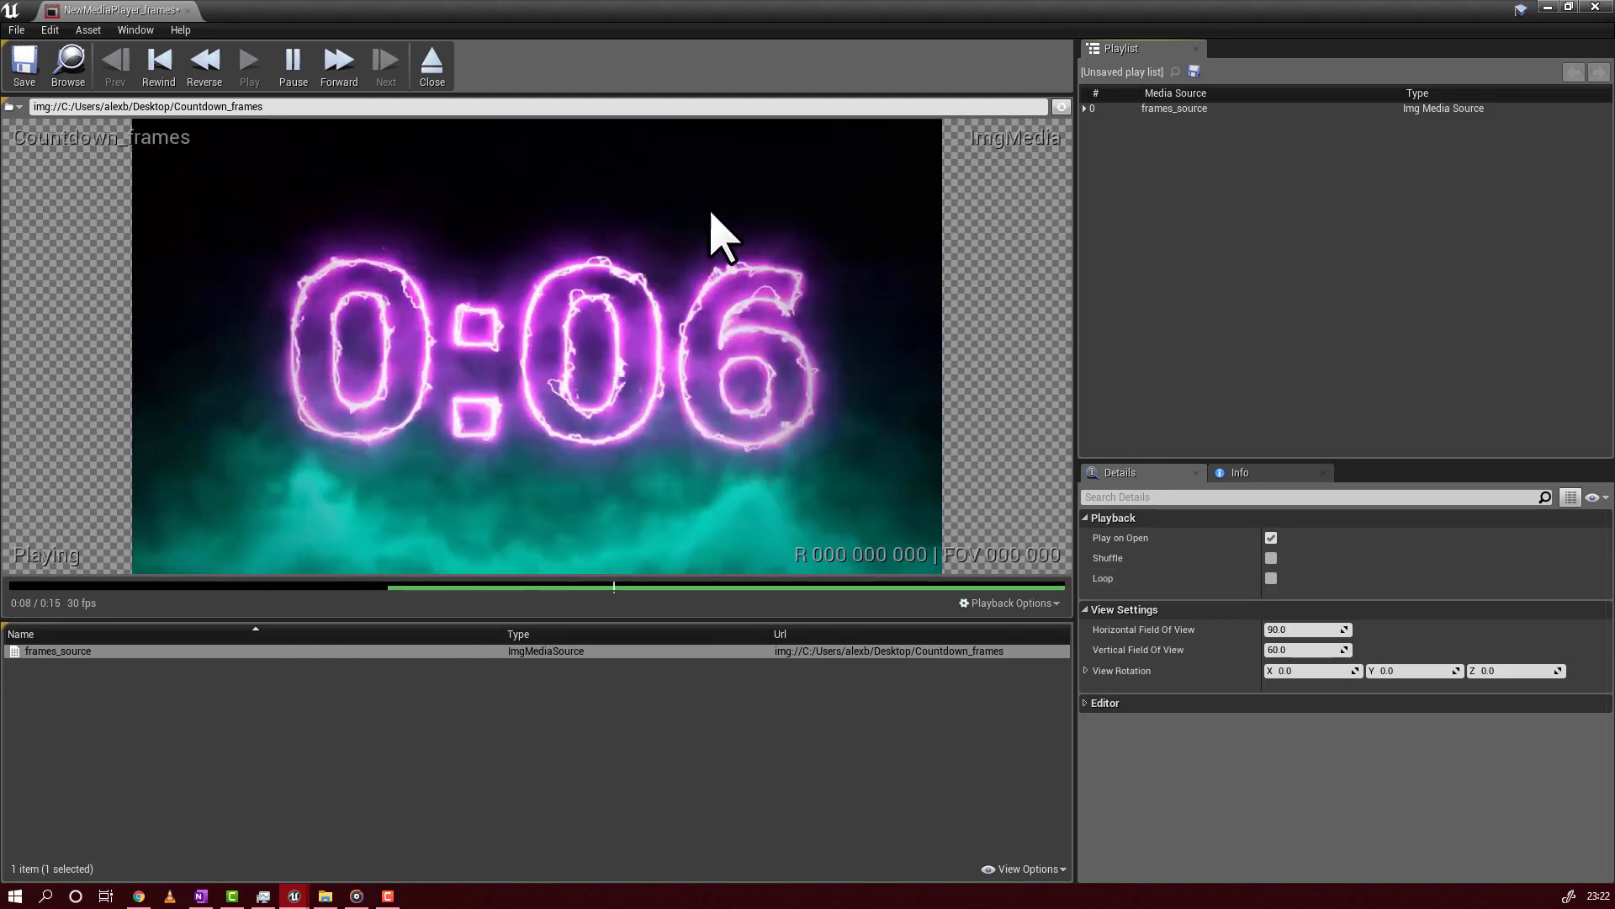
- Save the NewMediaPlayer_frames asset and close its editor
left_click(34, 71)
left_click(1595, 7)
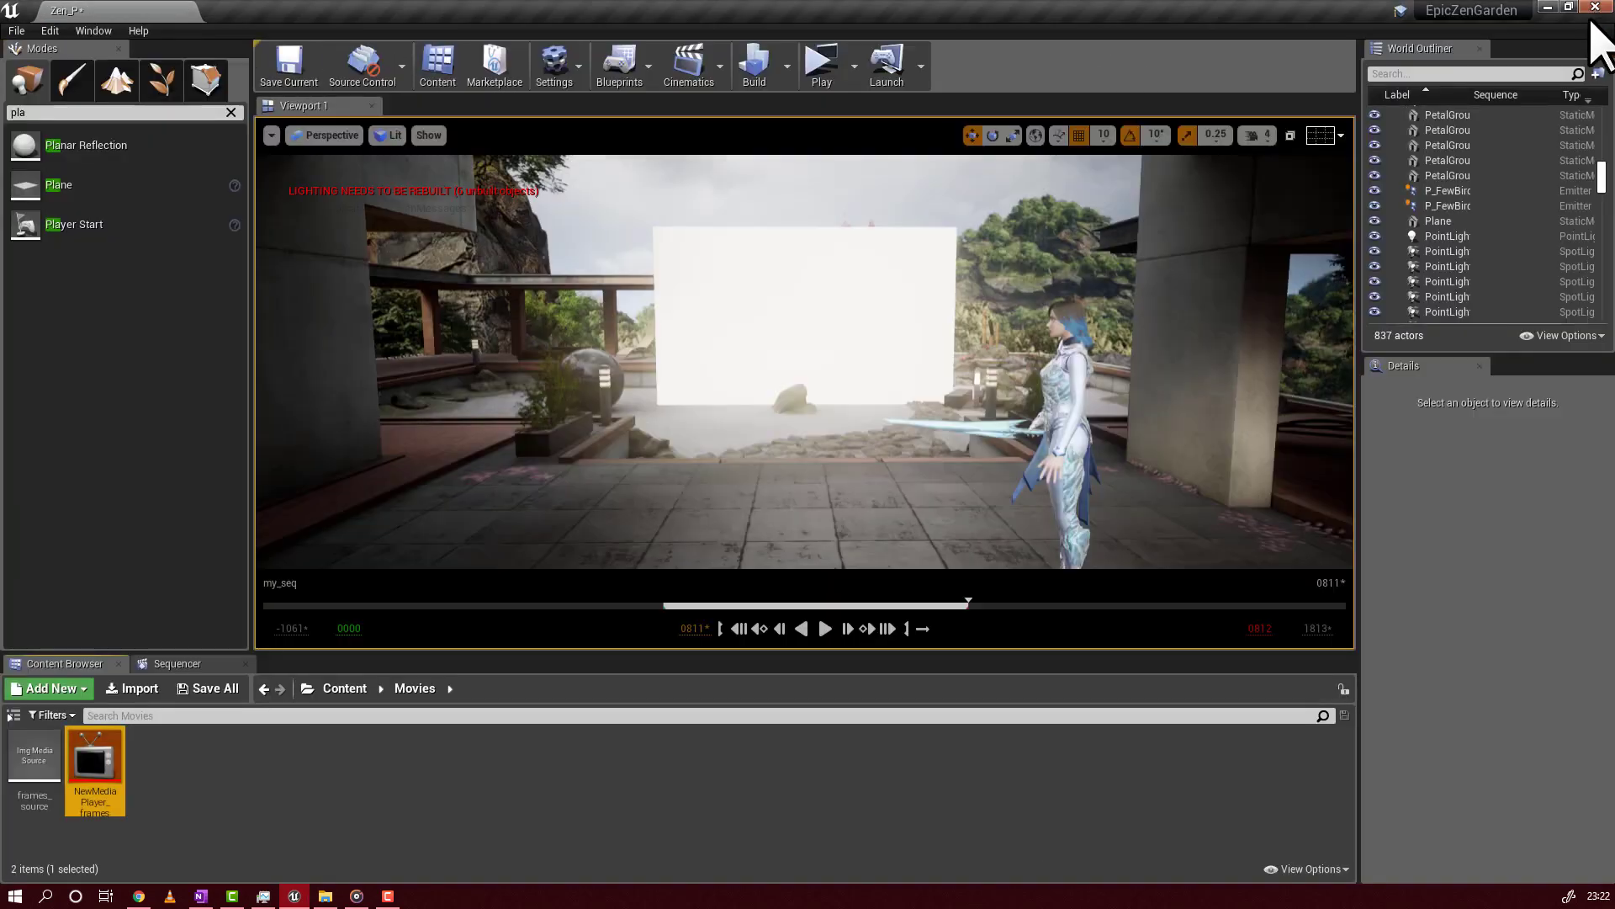
right_click(67, 751)
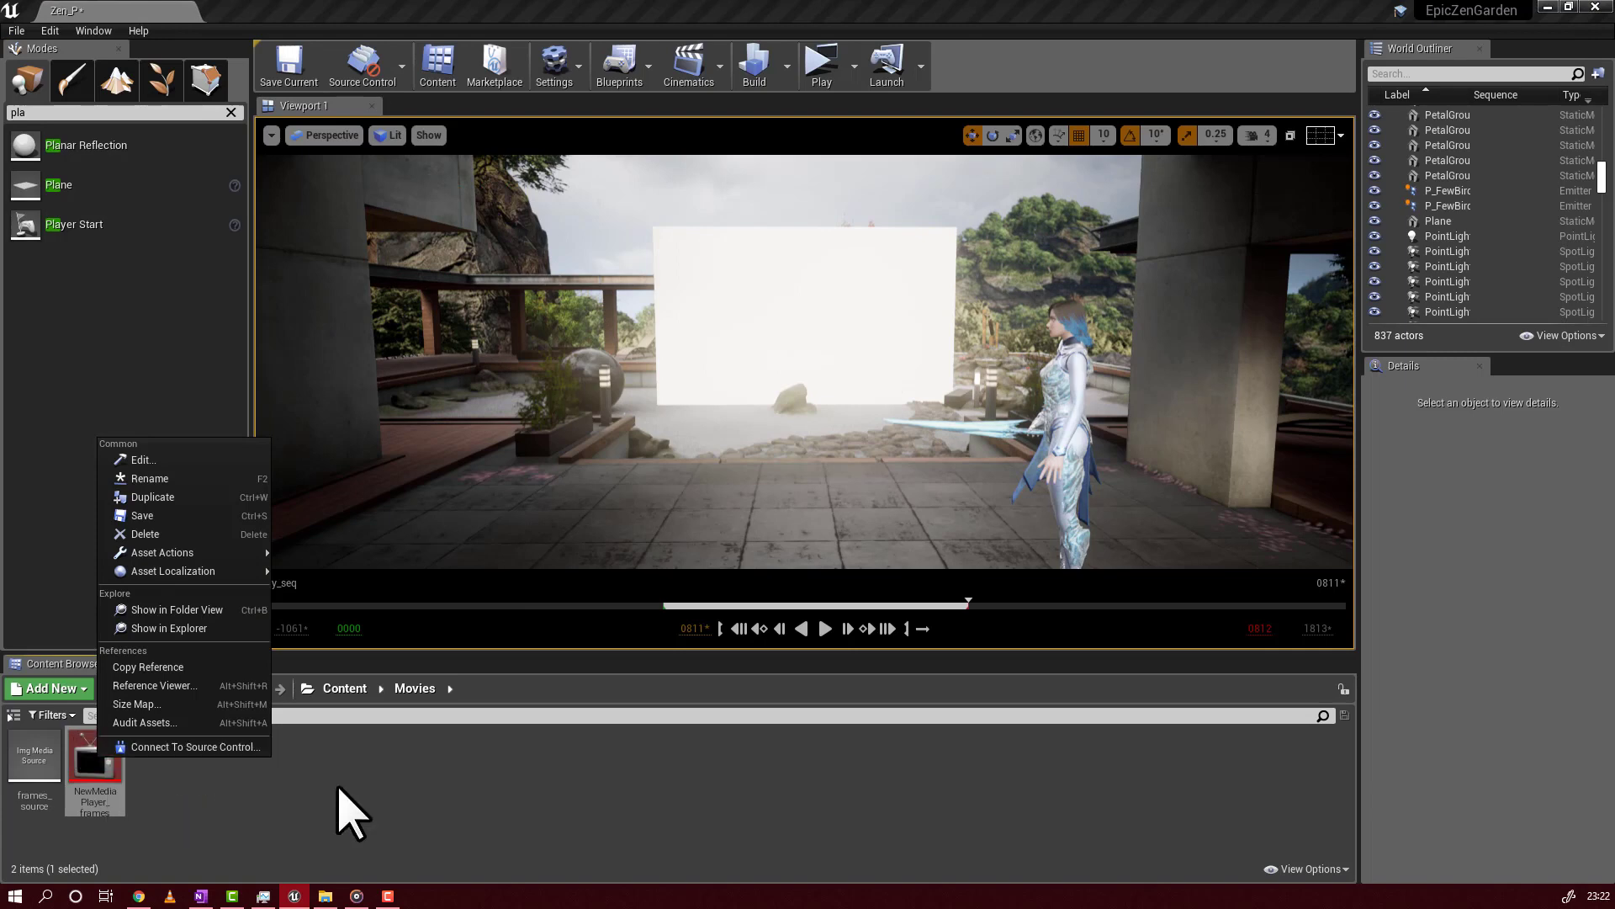
left_click(254, 791)
- Create a Media Texture named NewMediaTexture_frames in the Movies folder
right_click(254, 792)
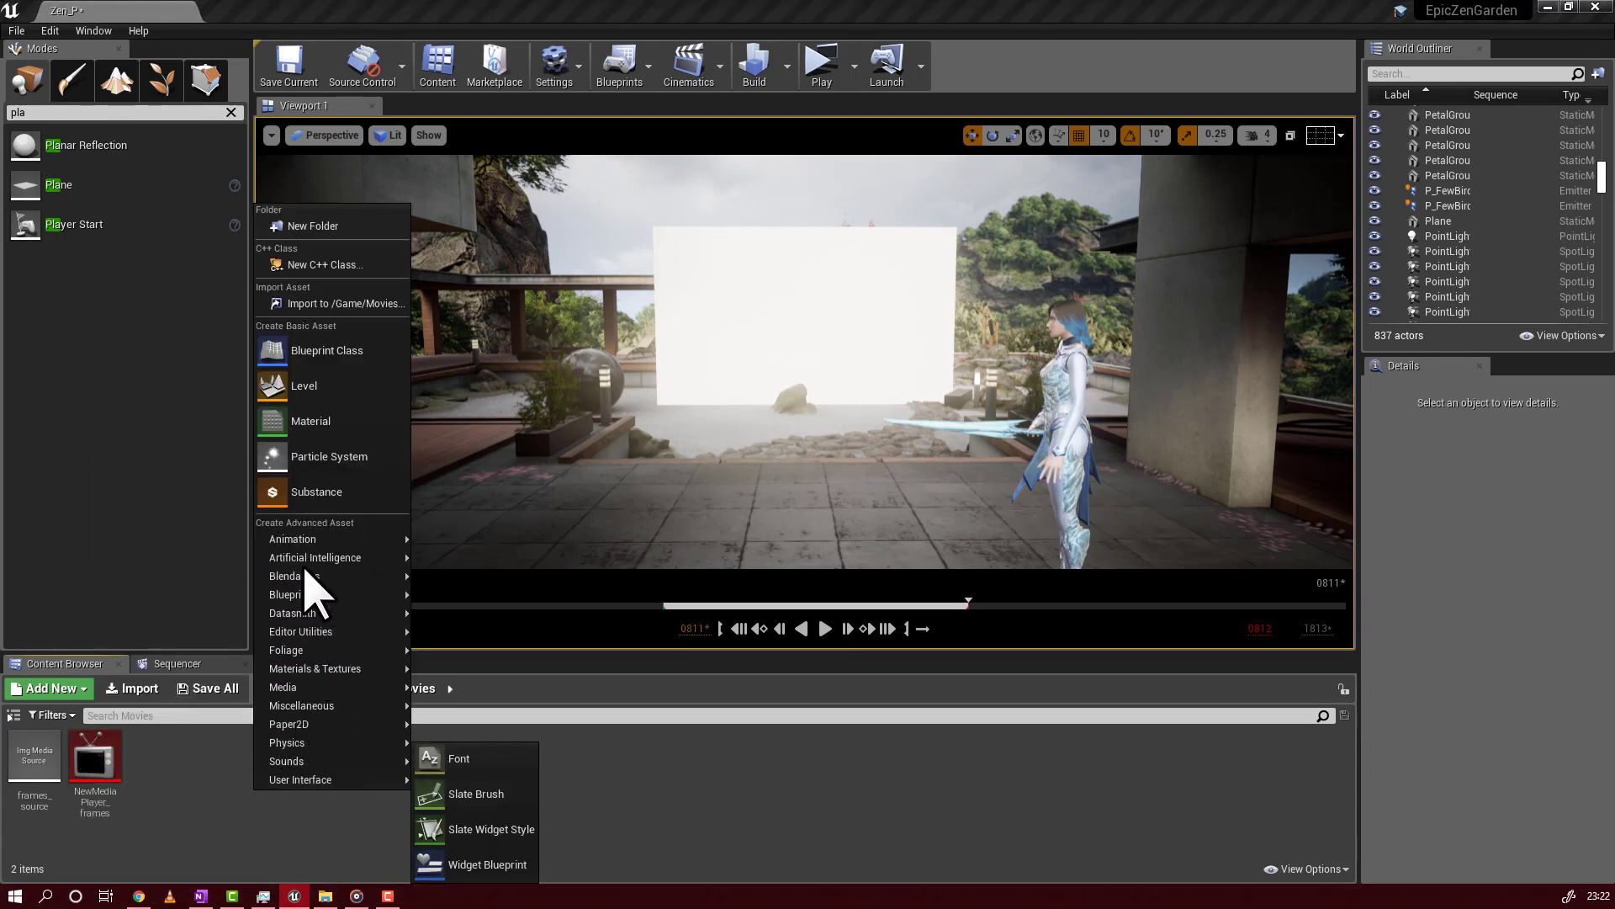
mouse_move(292, 689)
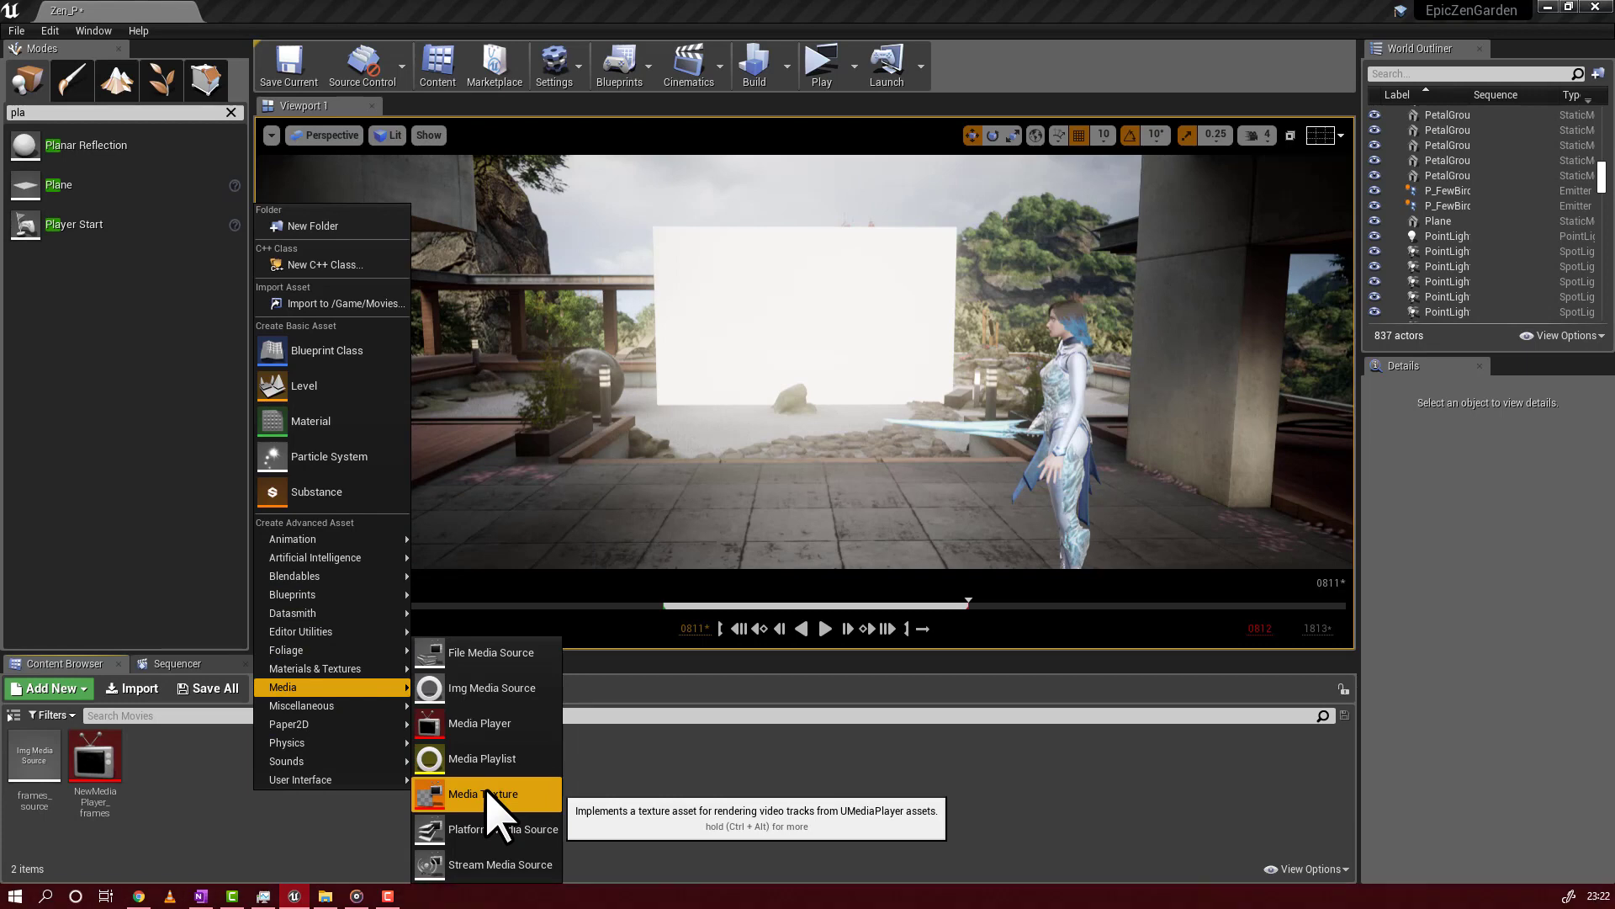
left_click(488, 794)
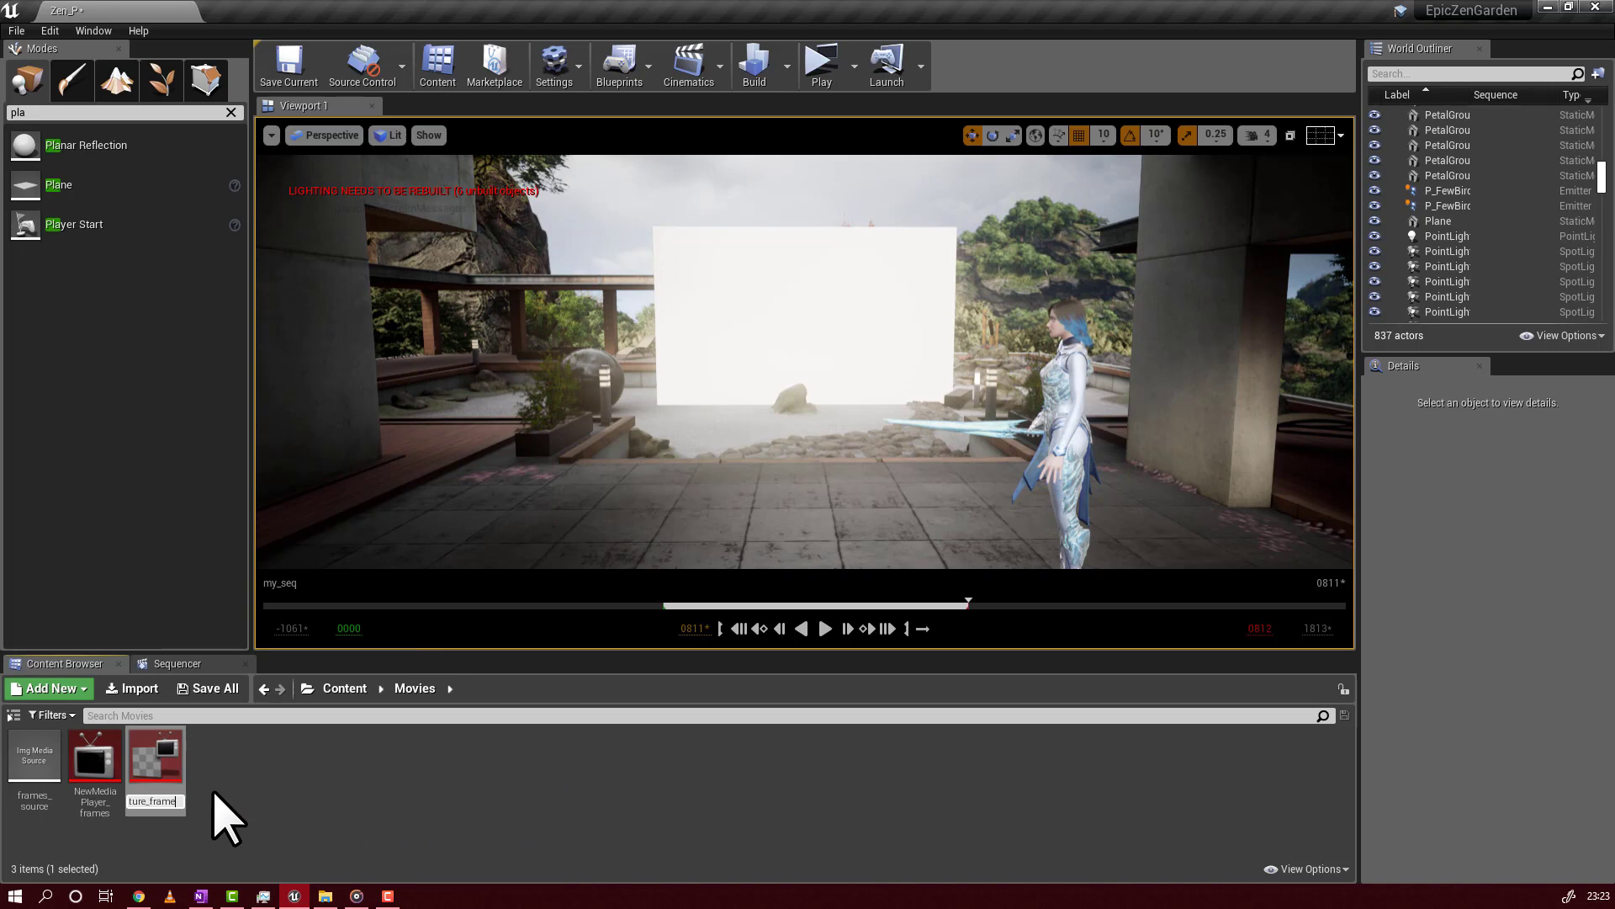
key("Return")
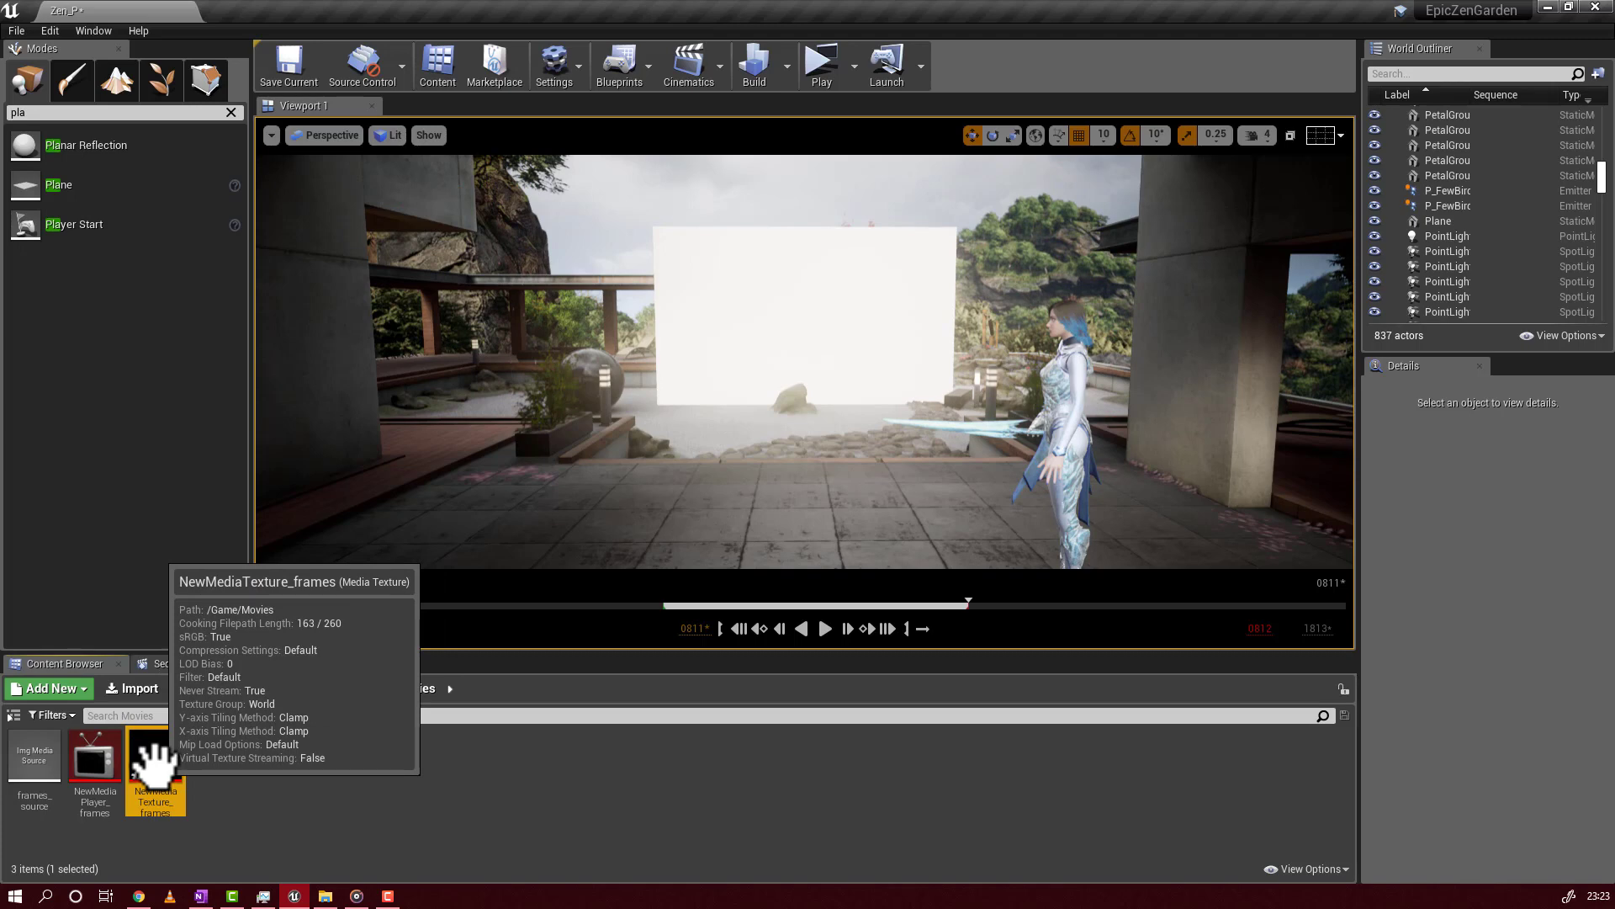
- Apply NewMediaTexture_frames to the white plane, generating the NewMediaTexture_frames_Mat material
left_click_drag(154, 762, 754, 333)
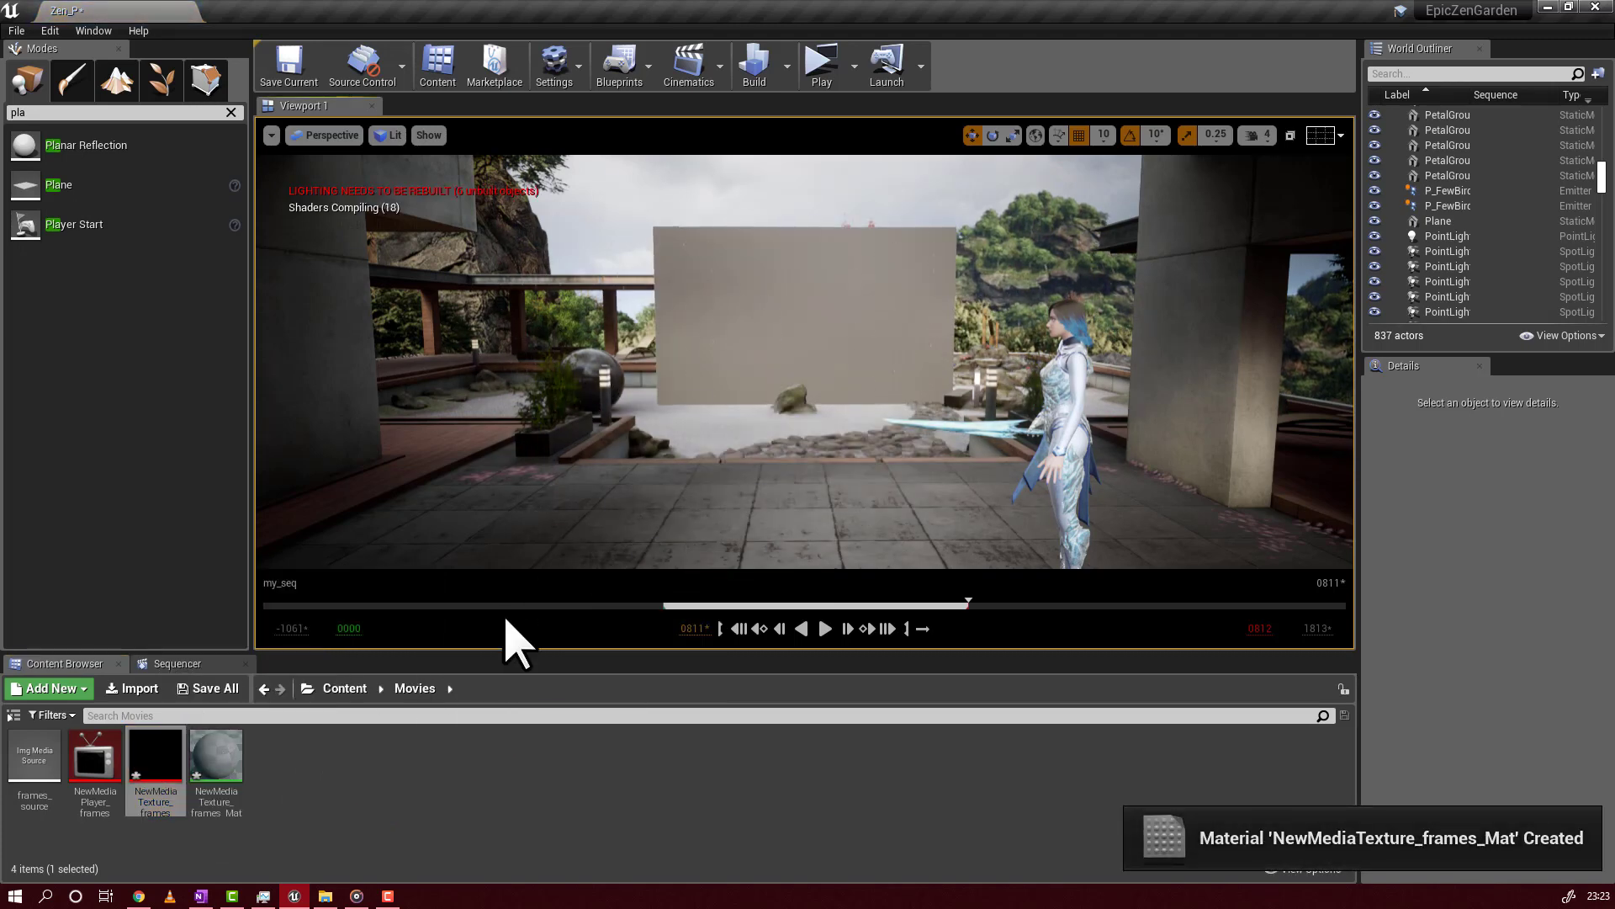
left_click(400, 841)
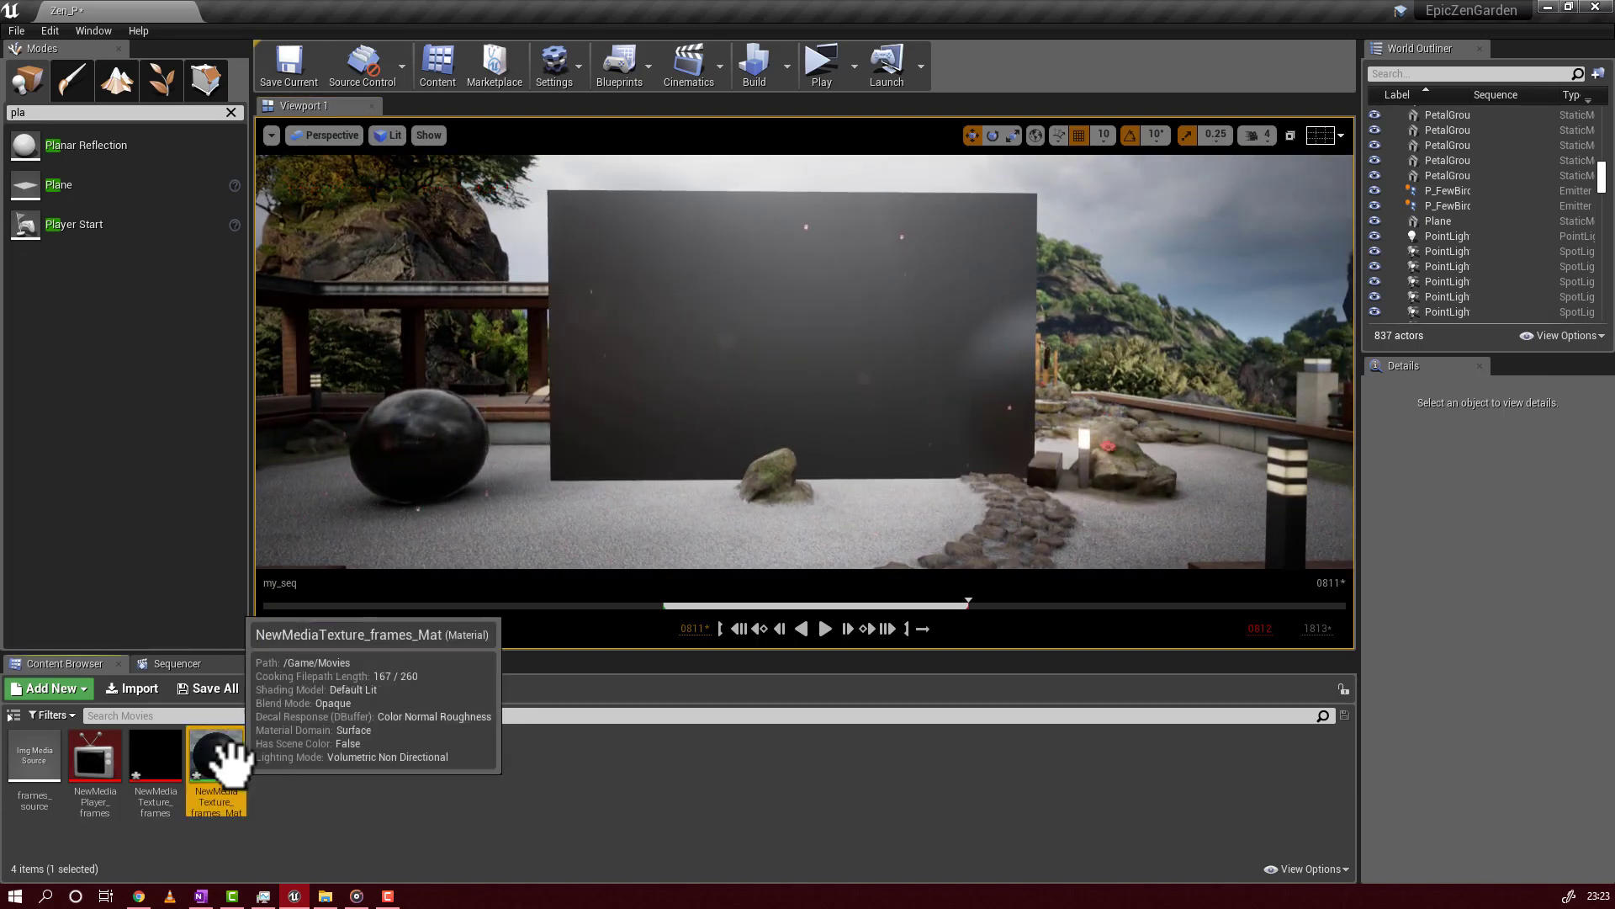
left_click(155, 757)
left_click(648, 838)
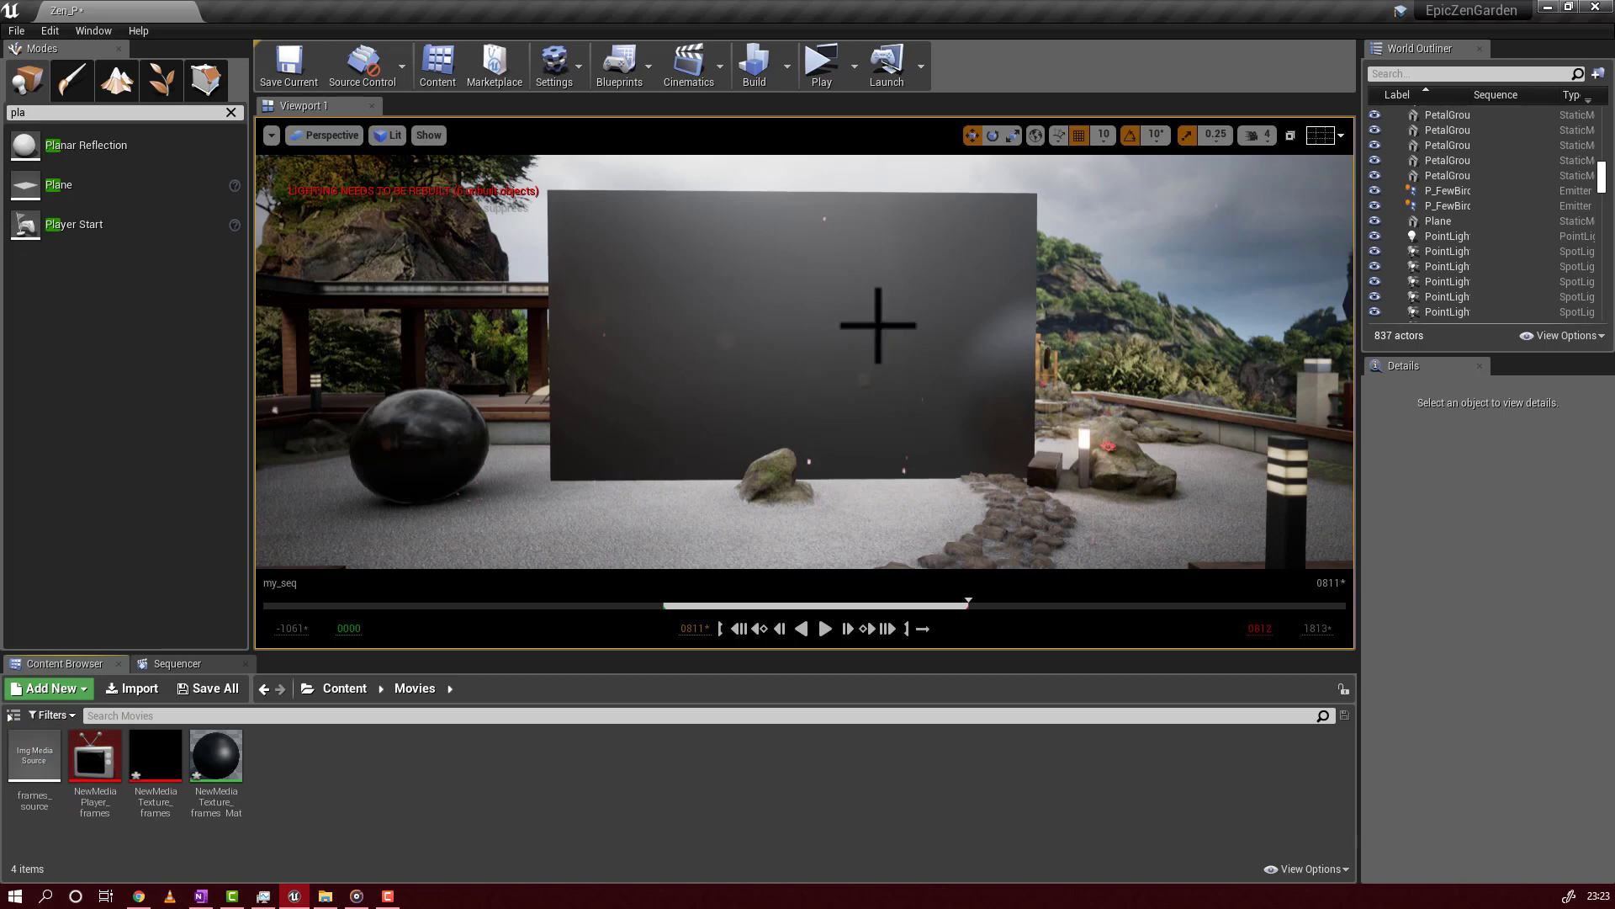
- Open the Level Blueprint and delete the old media_player variable
left_click(640, 74)
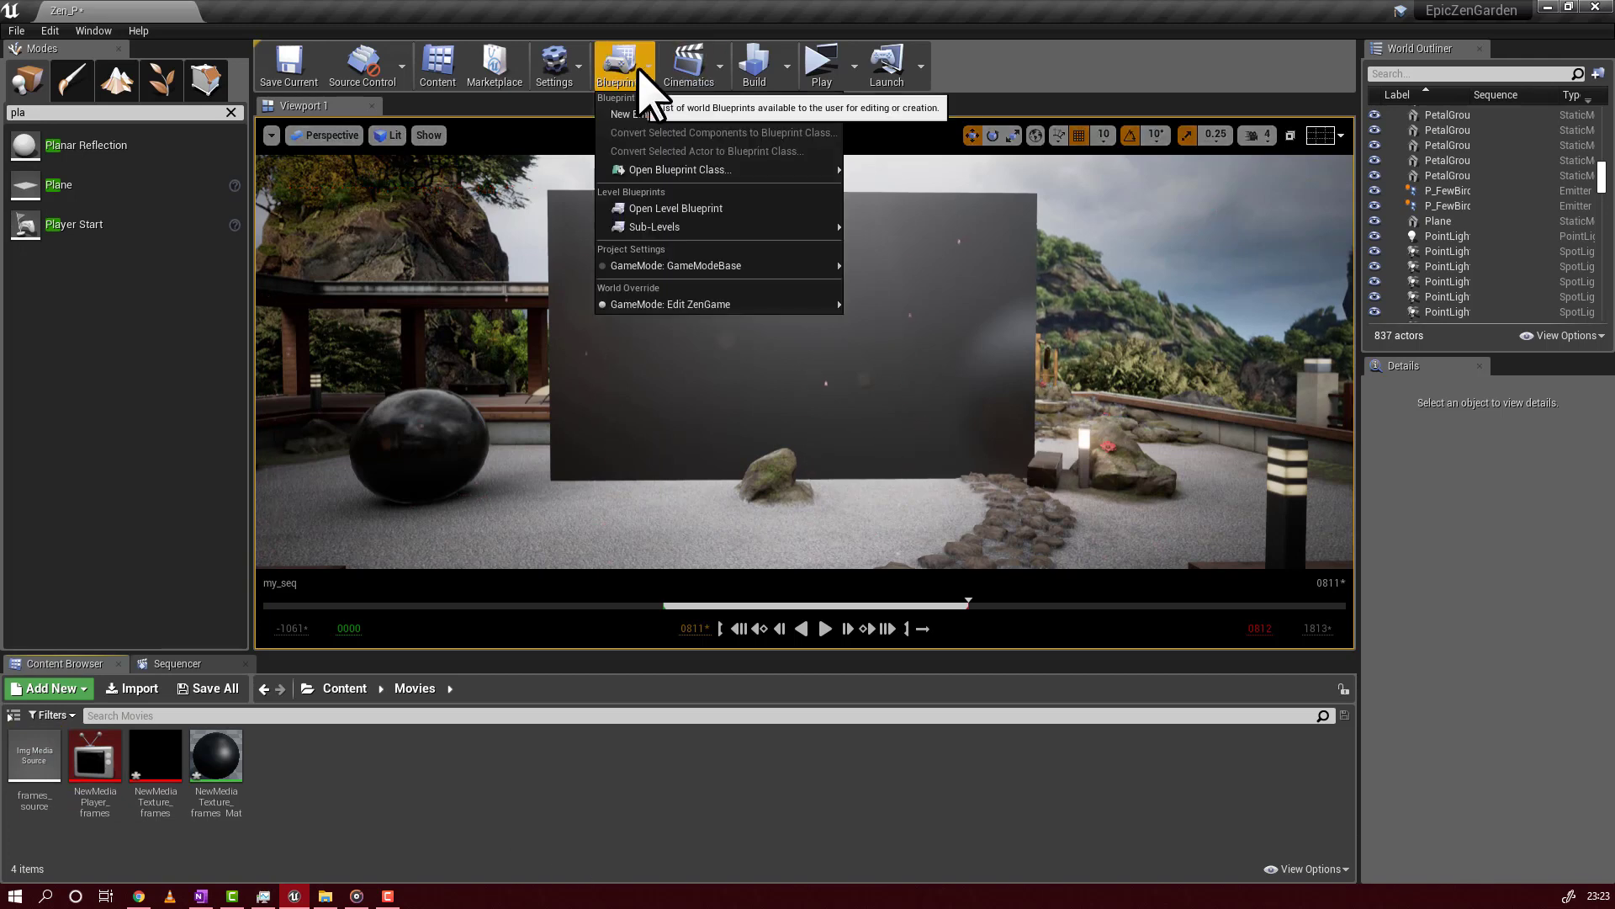
left_click(666, 208)
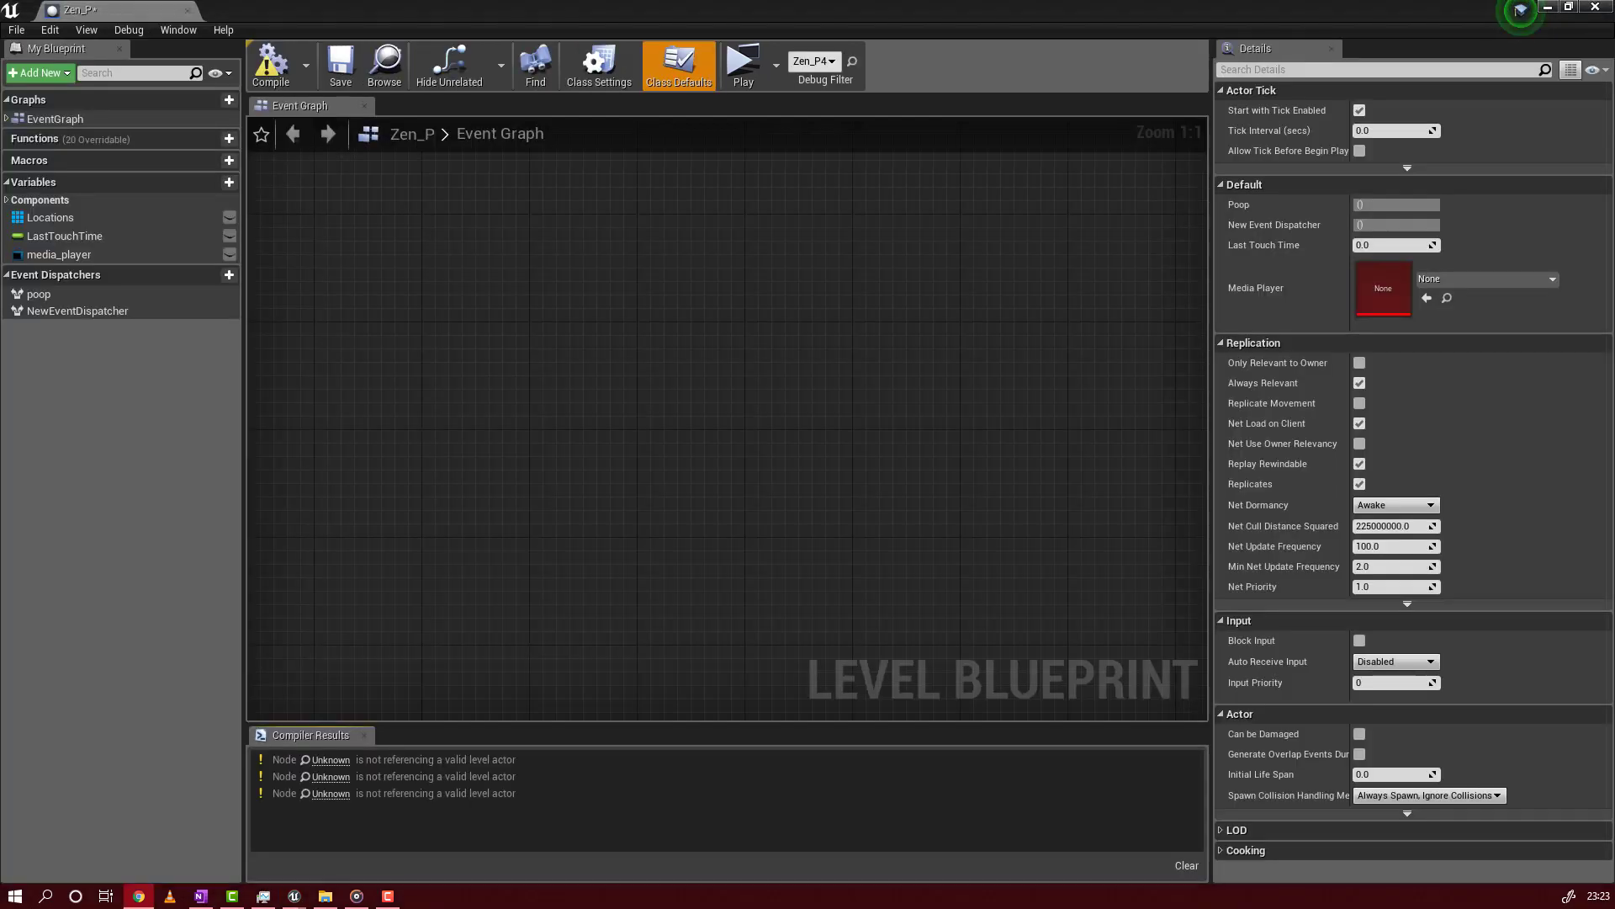
left_click(128, 254)
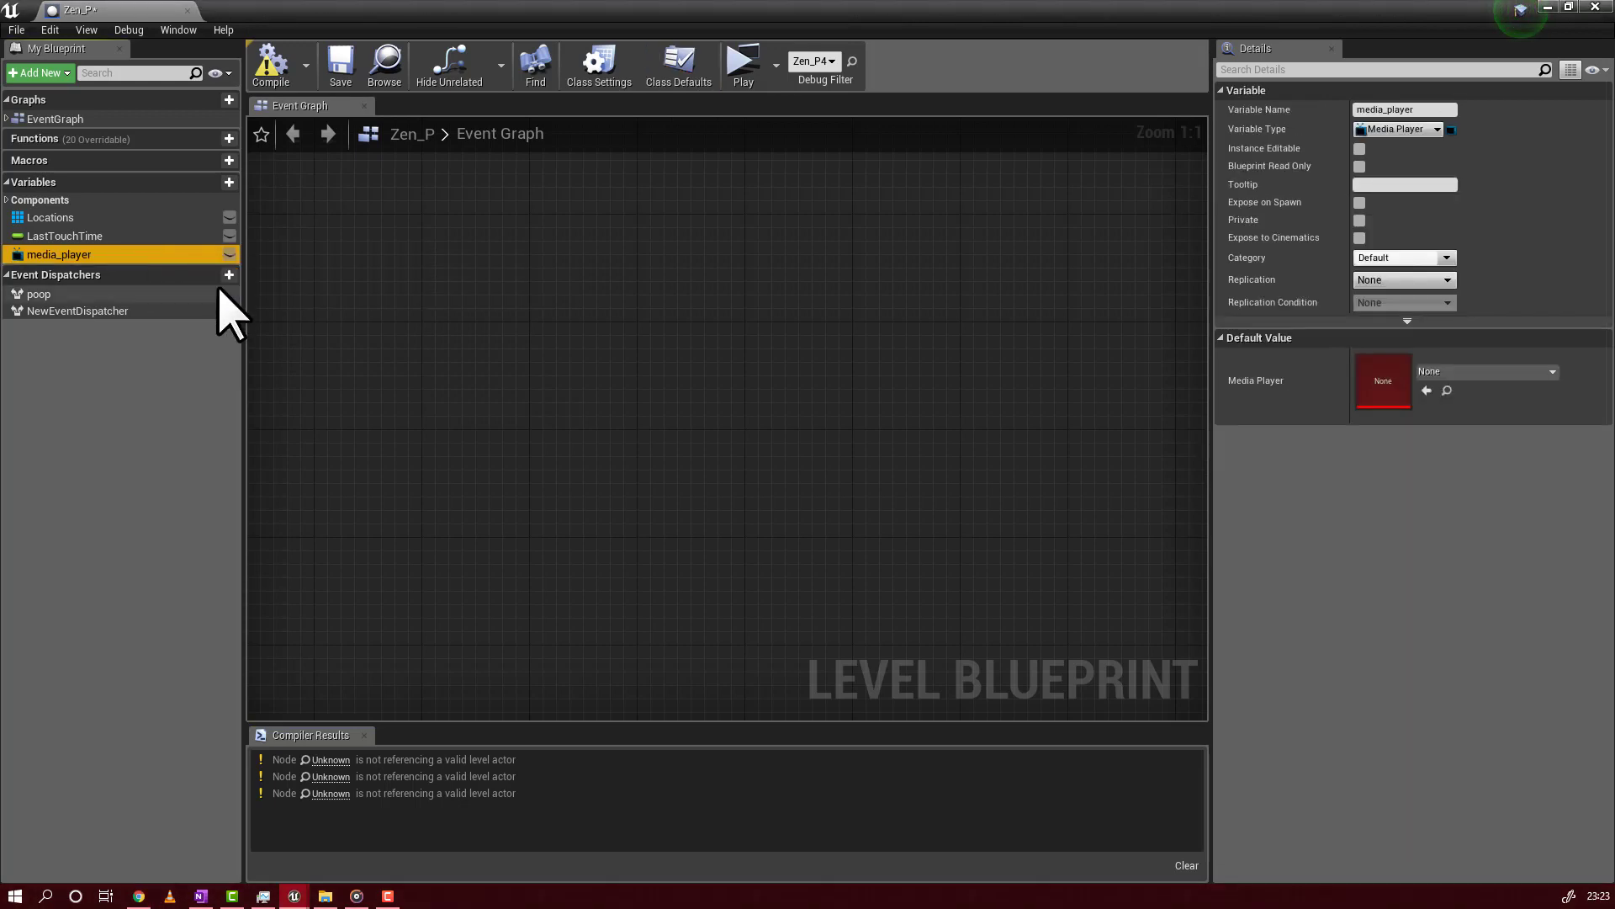
key("Delete")
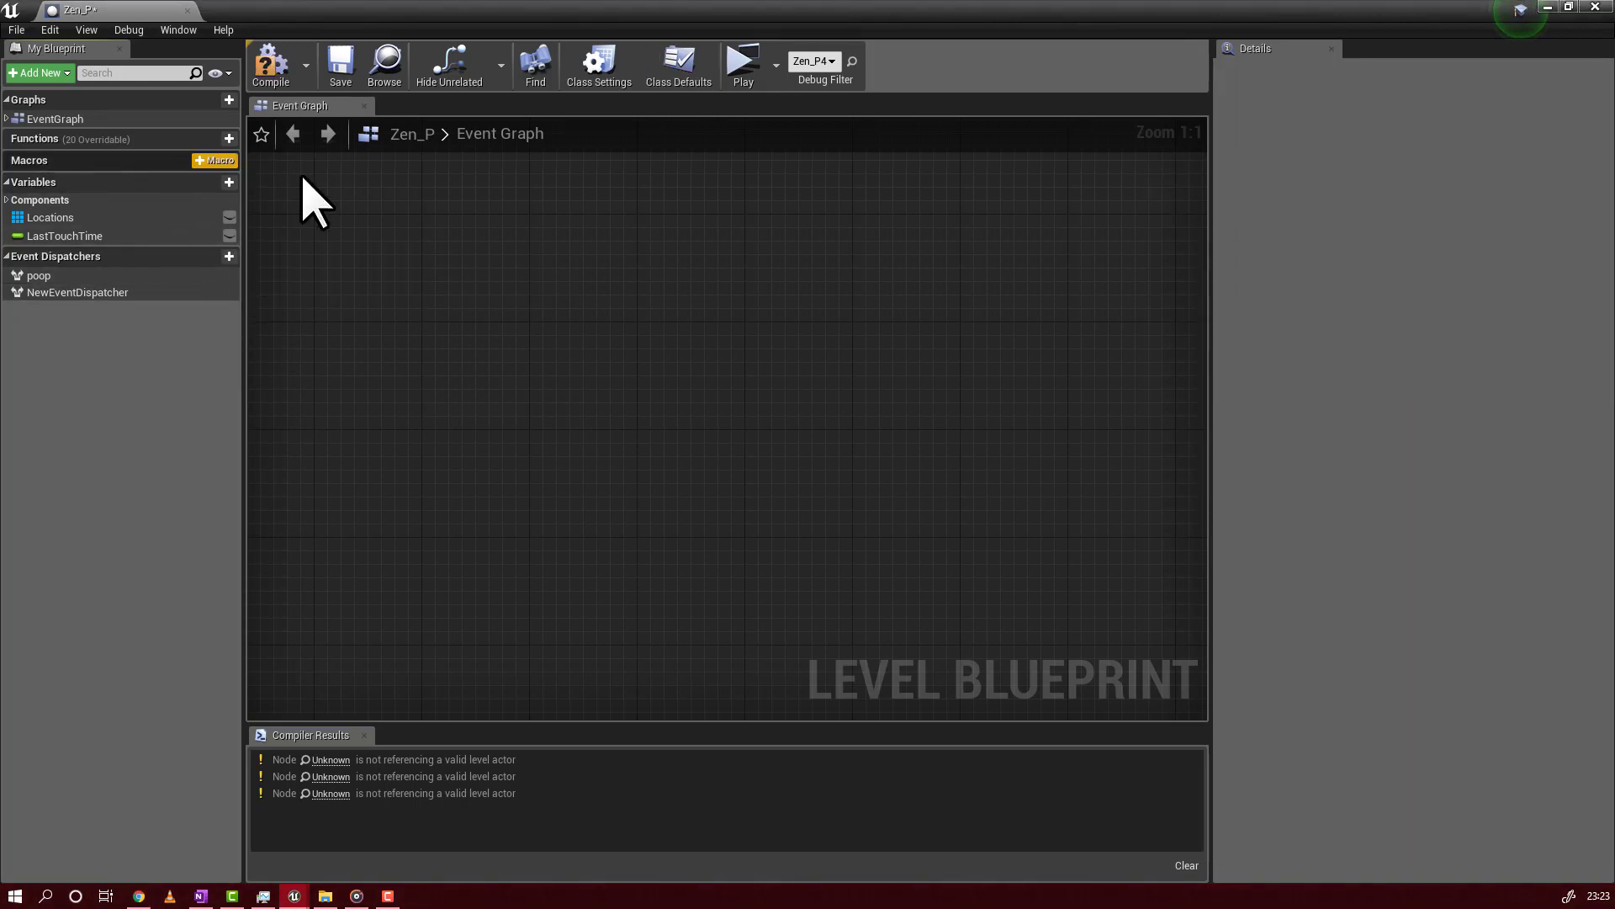
- Add a new variable in the My Blueprint panel
scroll(690, 388, "down", 10)
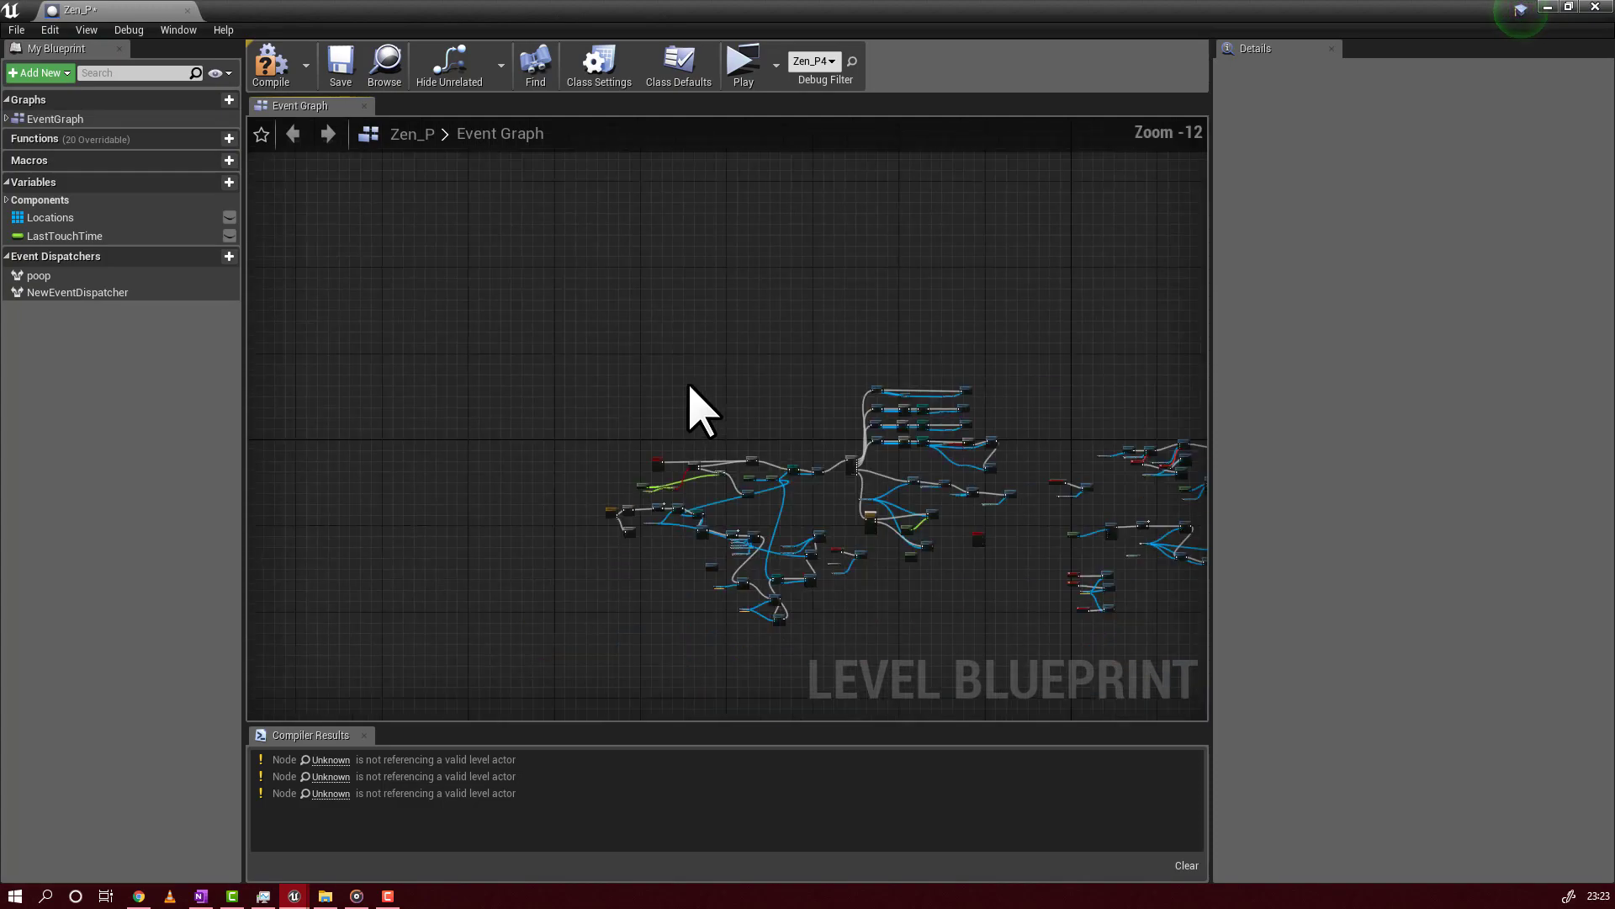
scroll(876, 426, "up", 7)
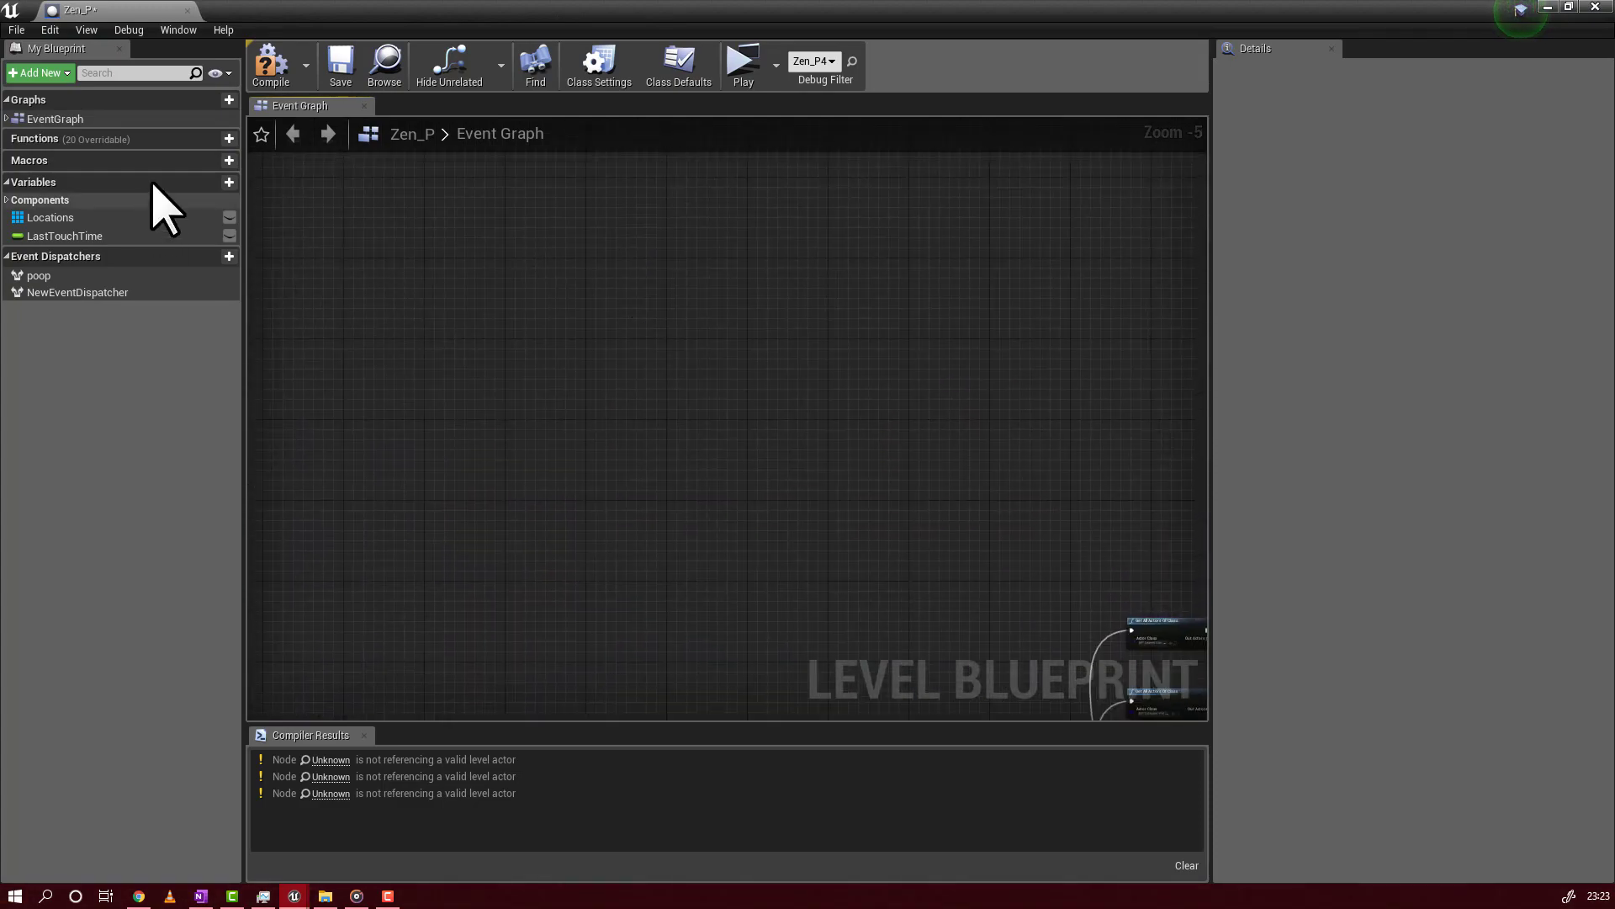
left_click(210, 182)
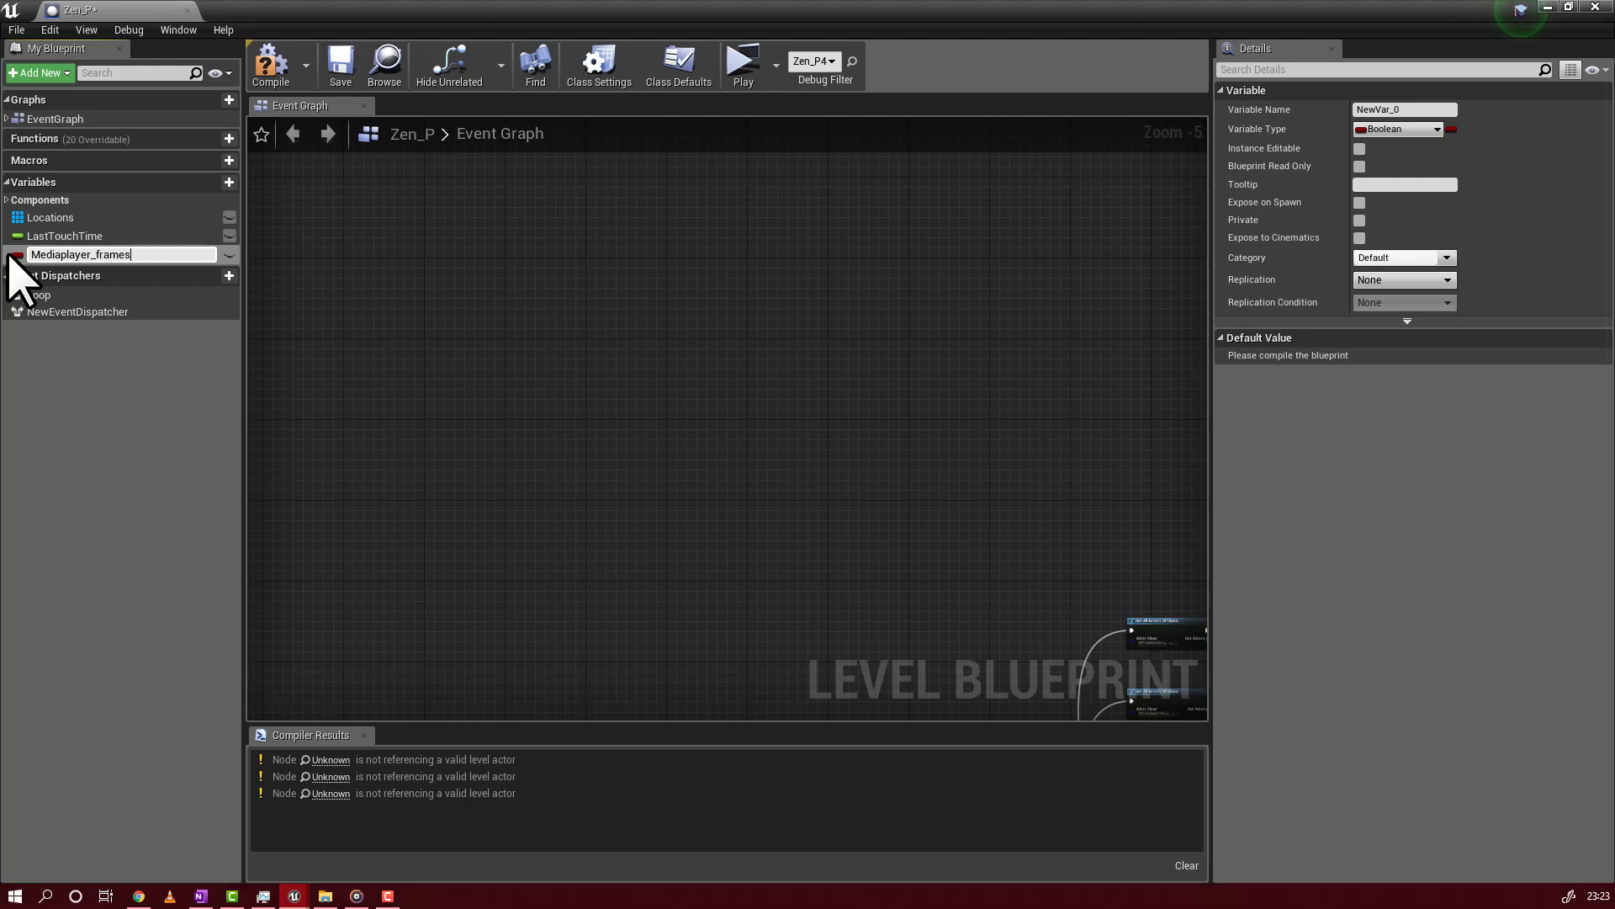
- Name the new variable Mediaplayer_frames
key("Return")
left_click(135, 254)
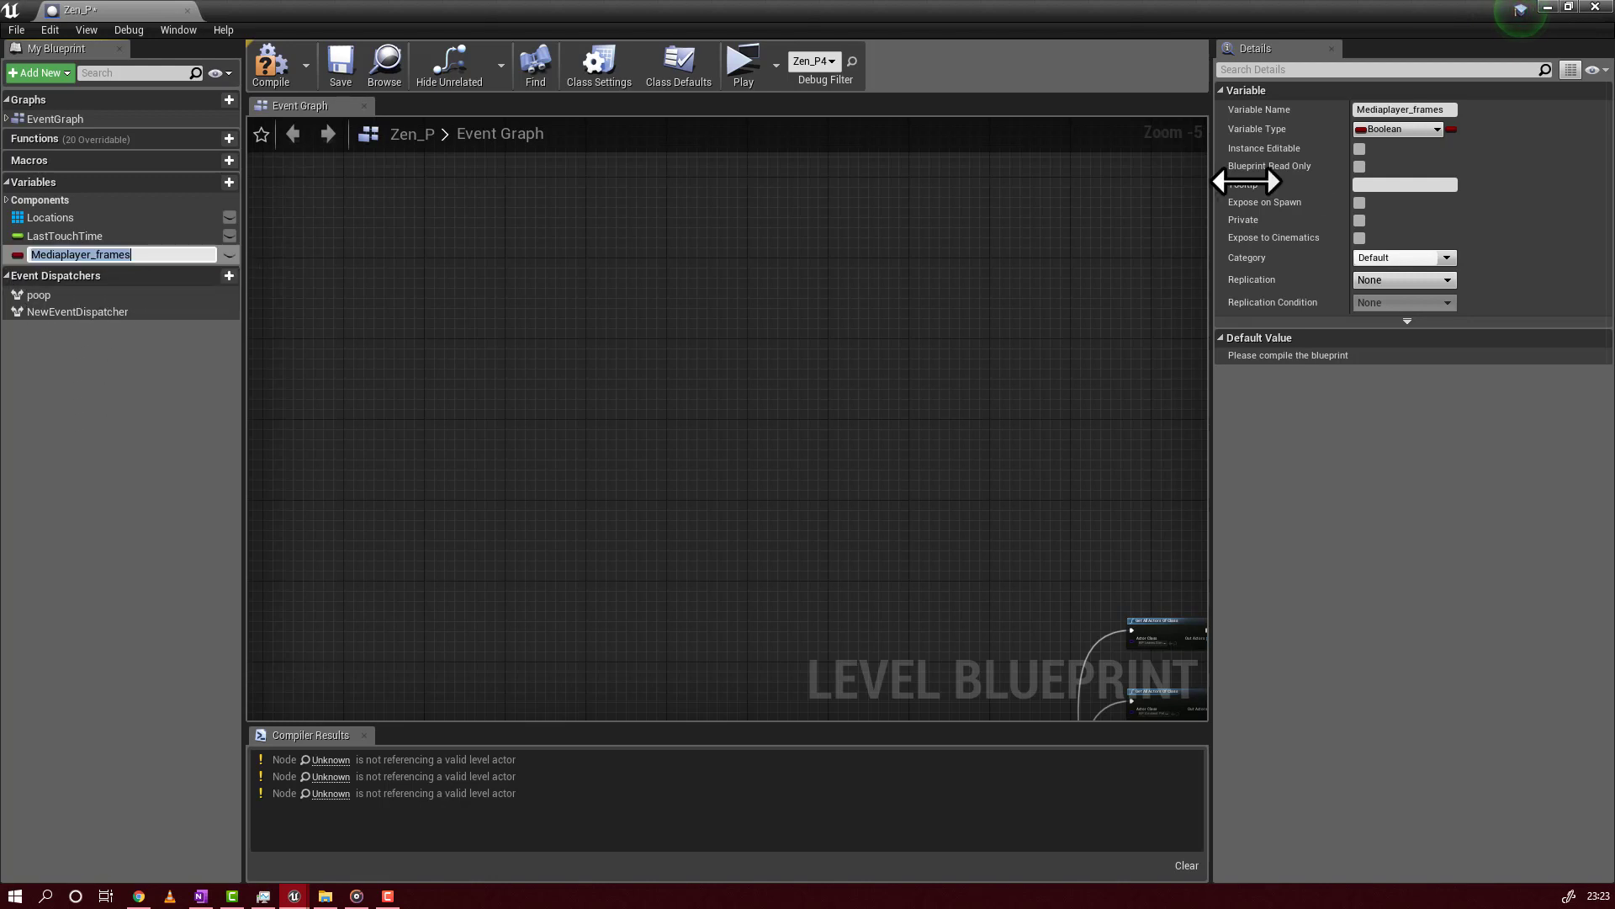
key("Return")
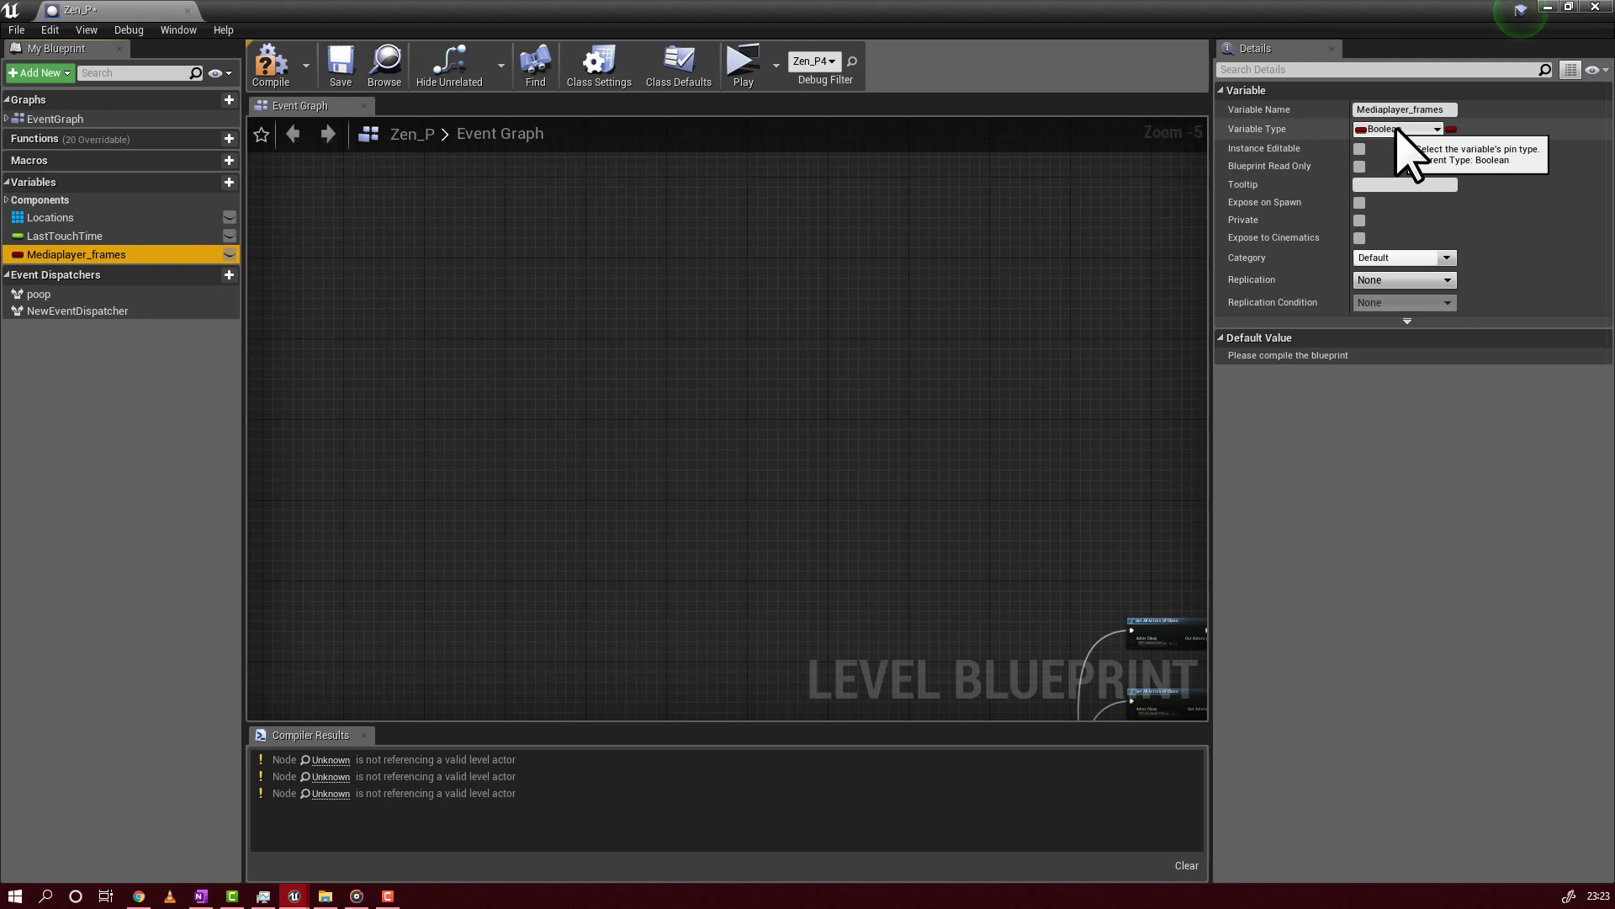
- Change the variable type to a Media Player Object Reference
left_click(1398, 130)
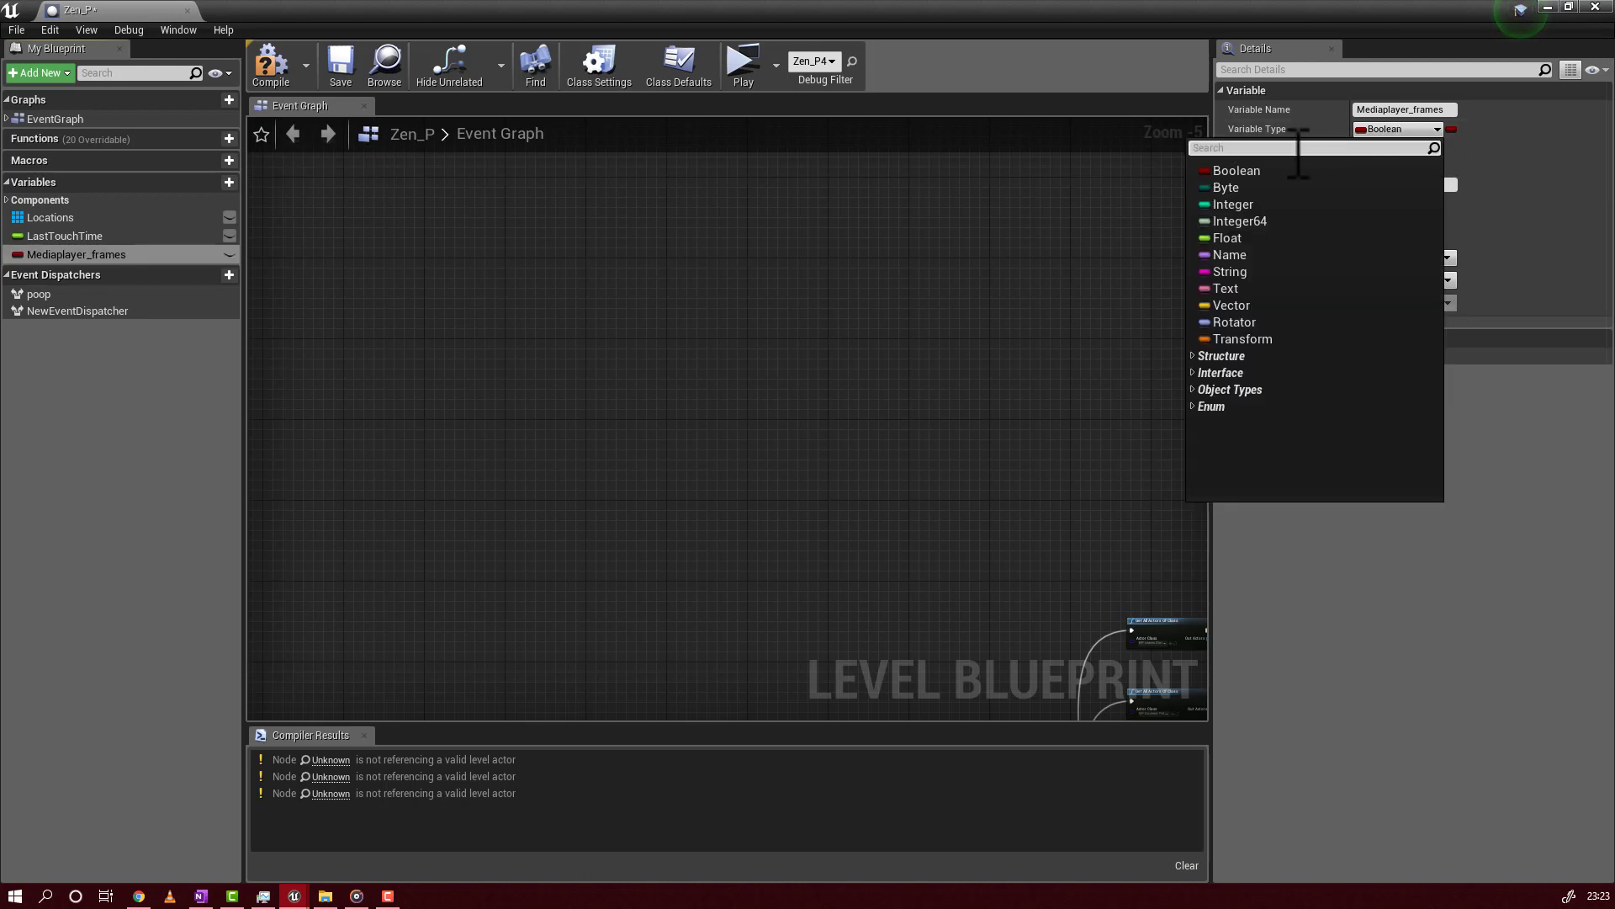
type("medy")
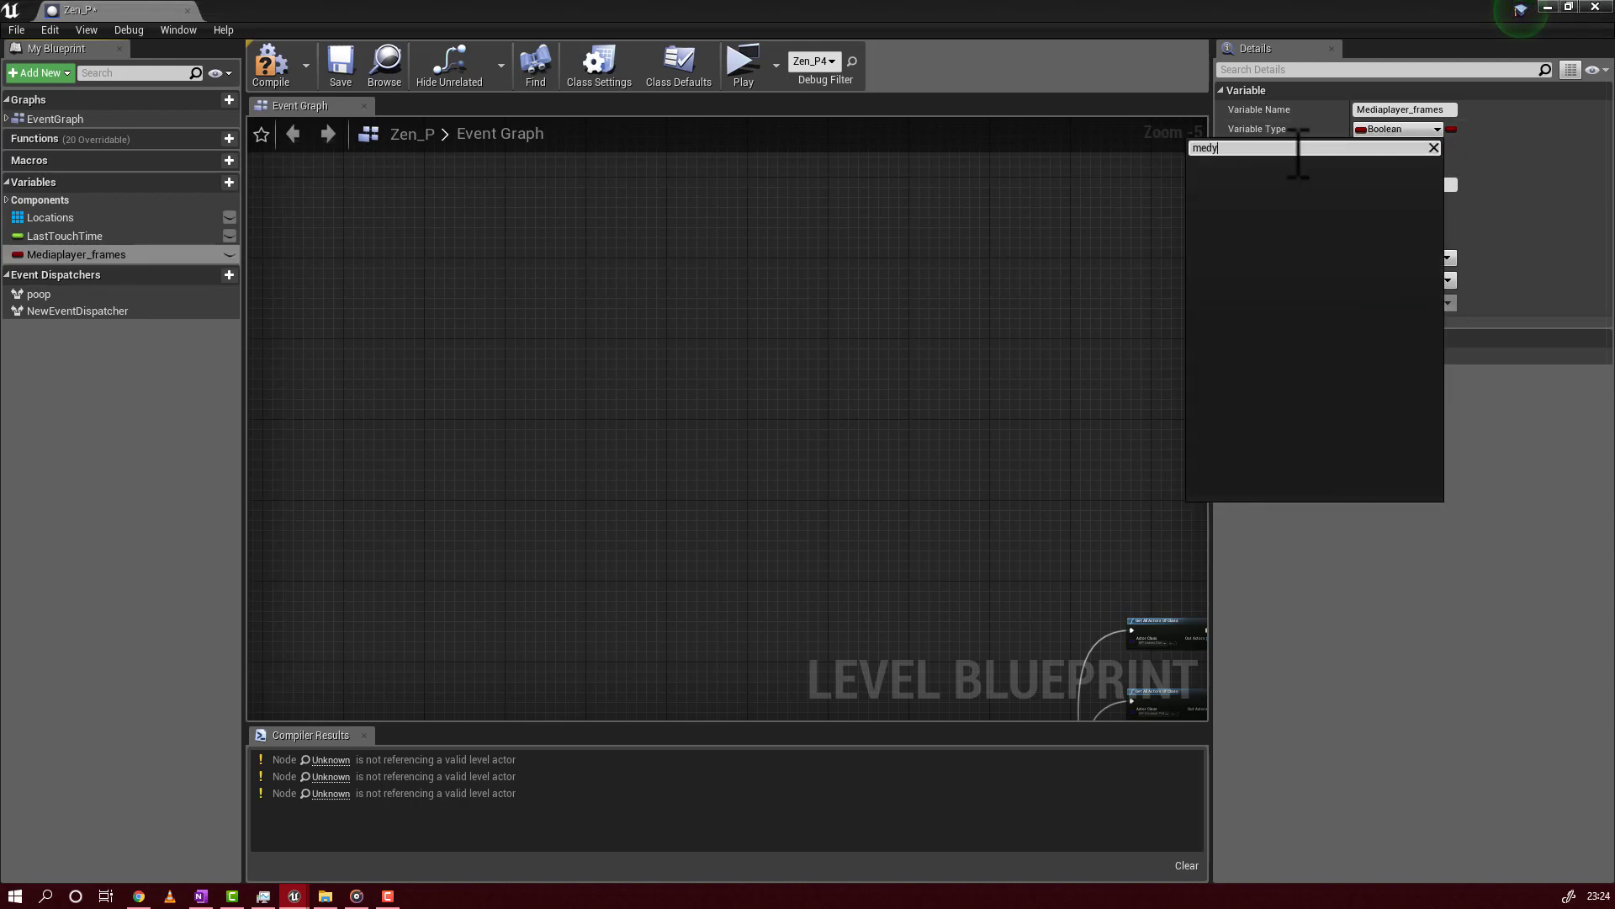
type("a")
key("BackSpace")
key("BackSpace")
type("ia pl")
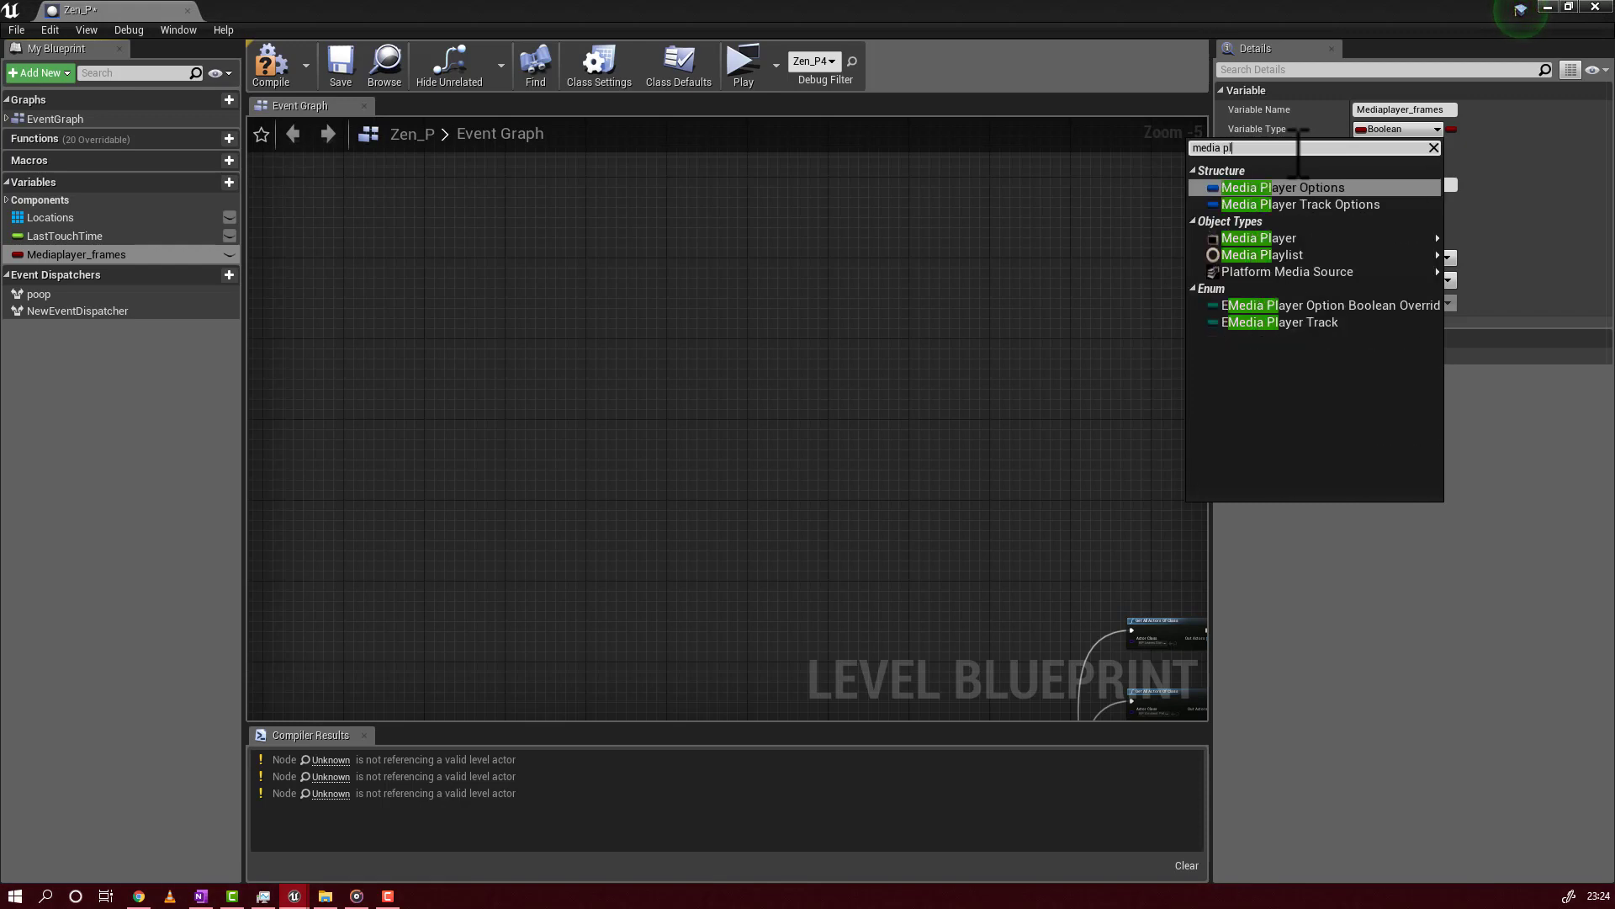
mouse_move(1422, 242)
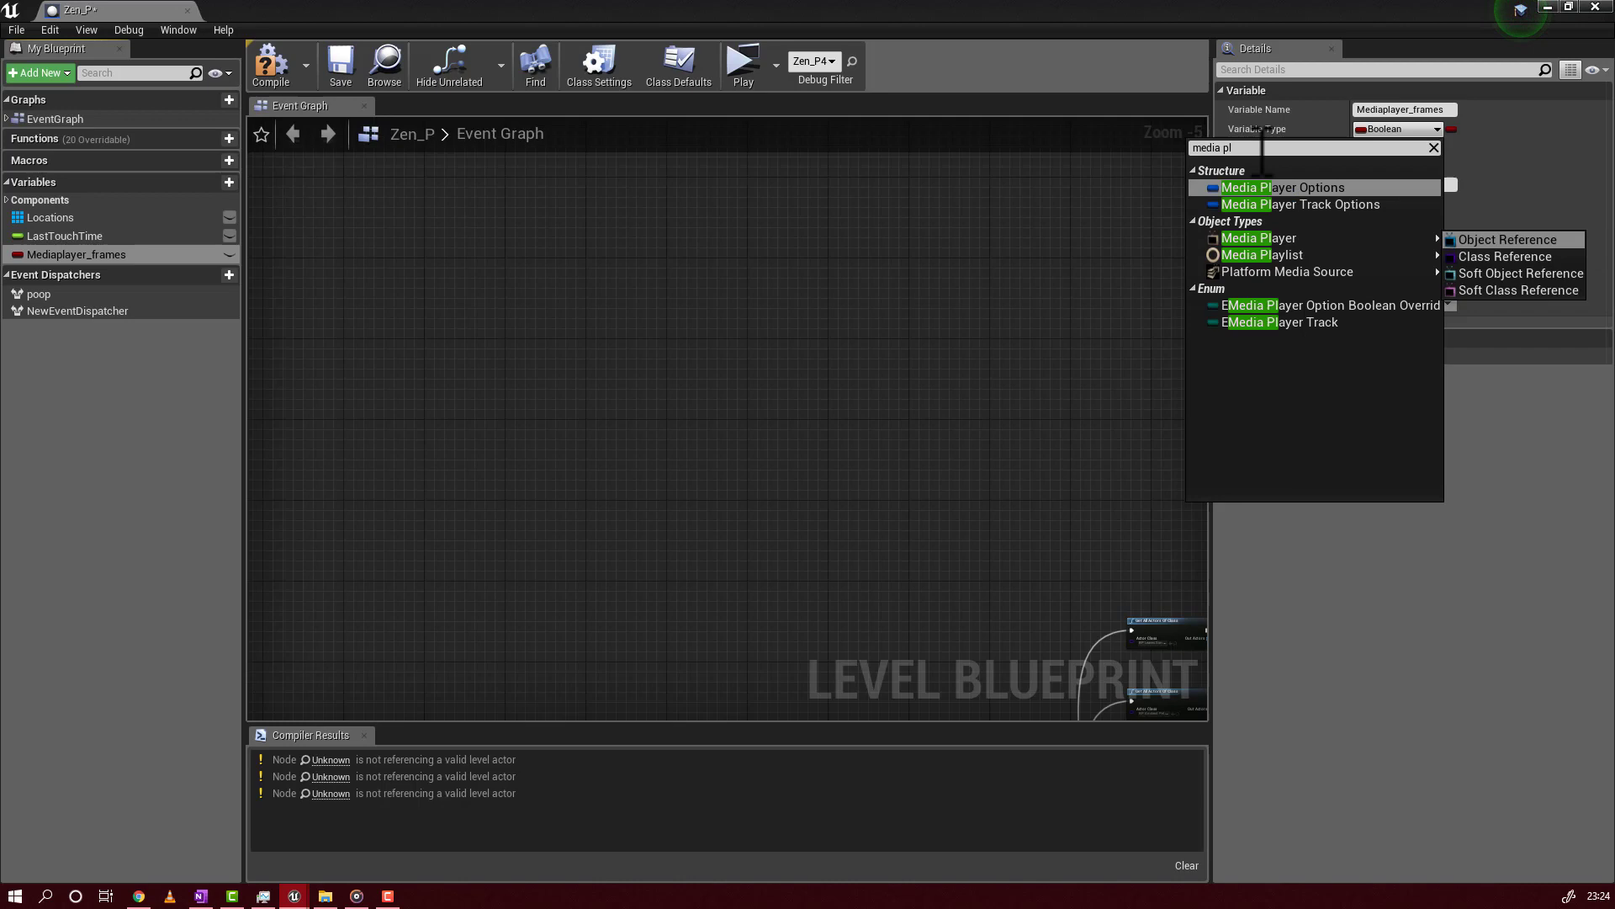
key("BackSpace")
key("BackSpace")
key("BackSpace")
key("BackSpace")
key("BackSpace")
key("BackSpace")
key("BackSpace")
key("BackSpace")
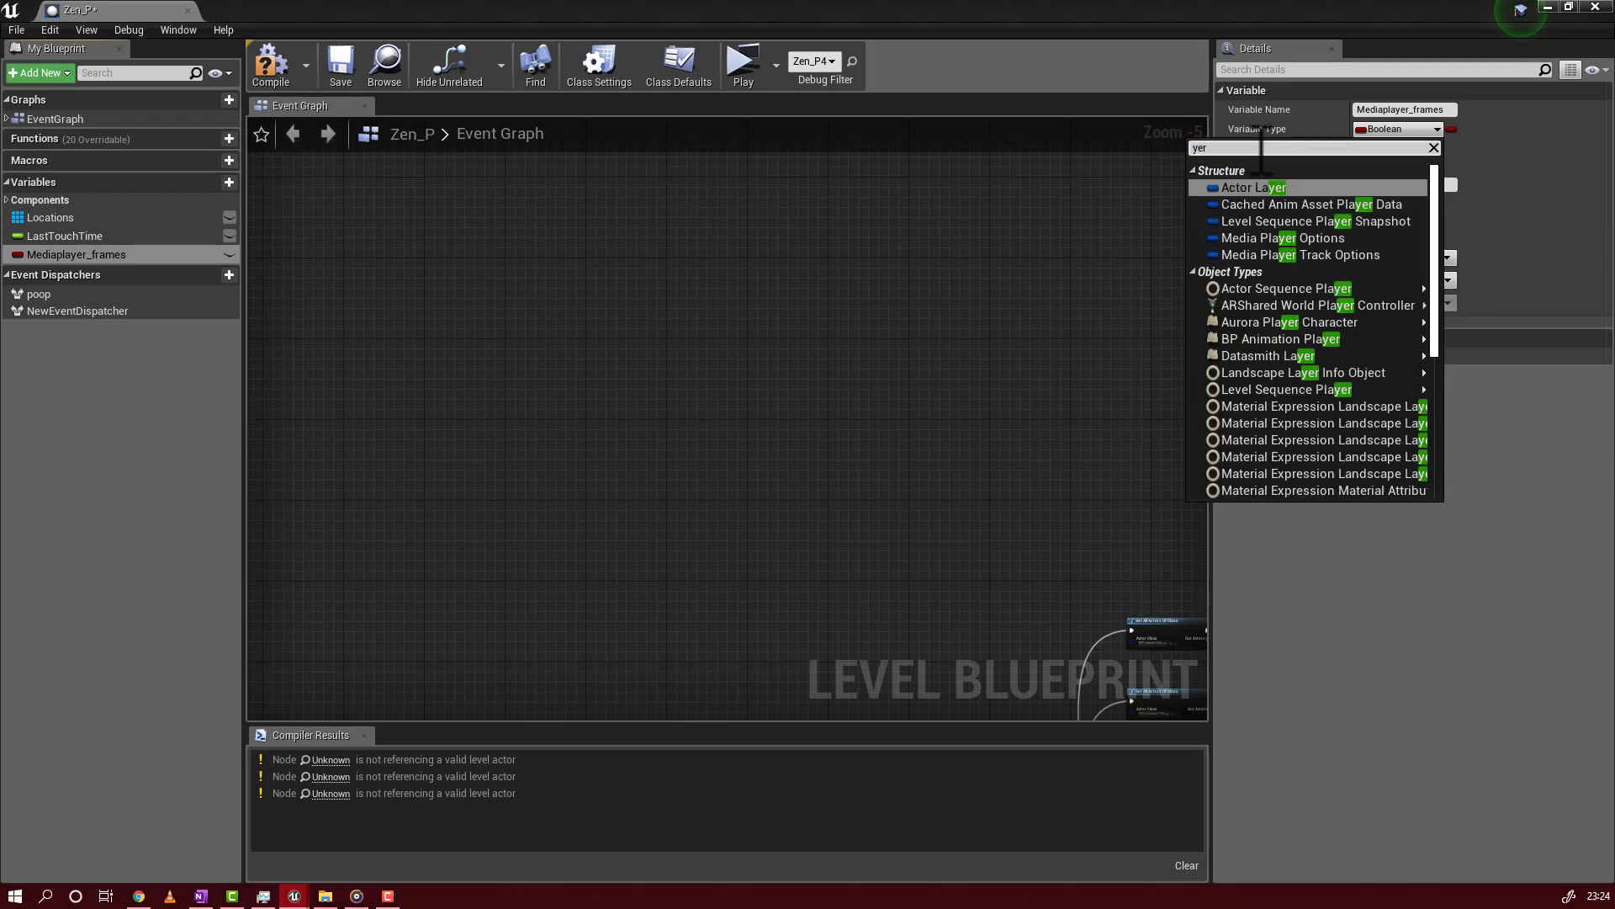
type("media pl")
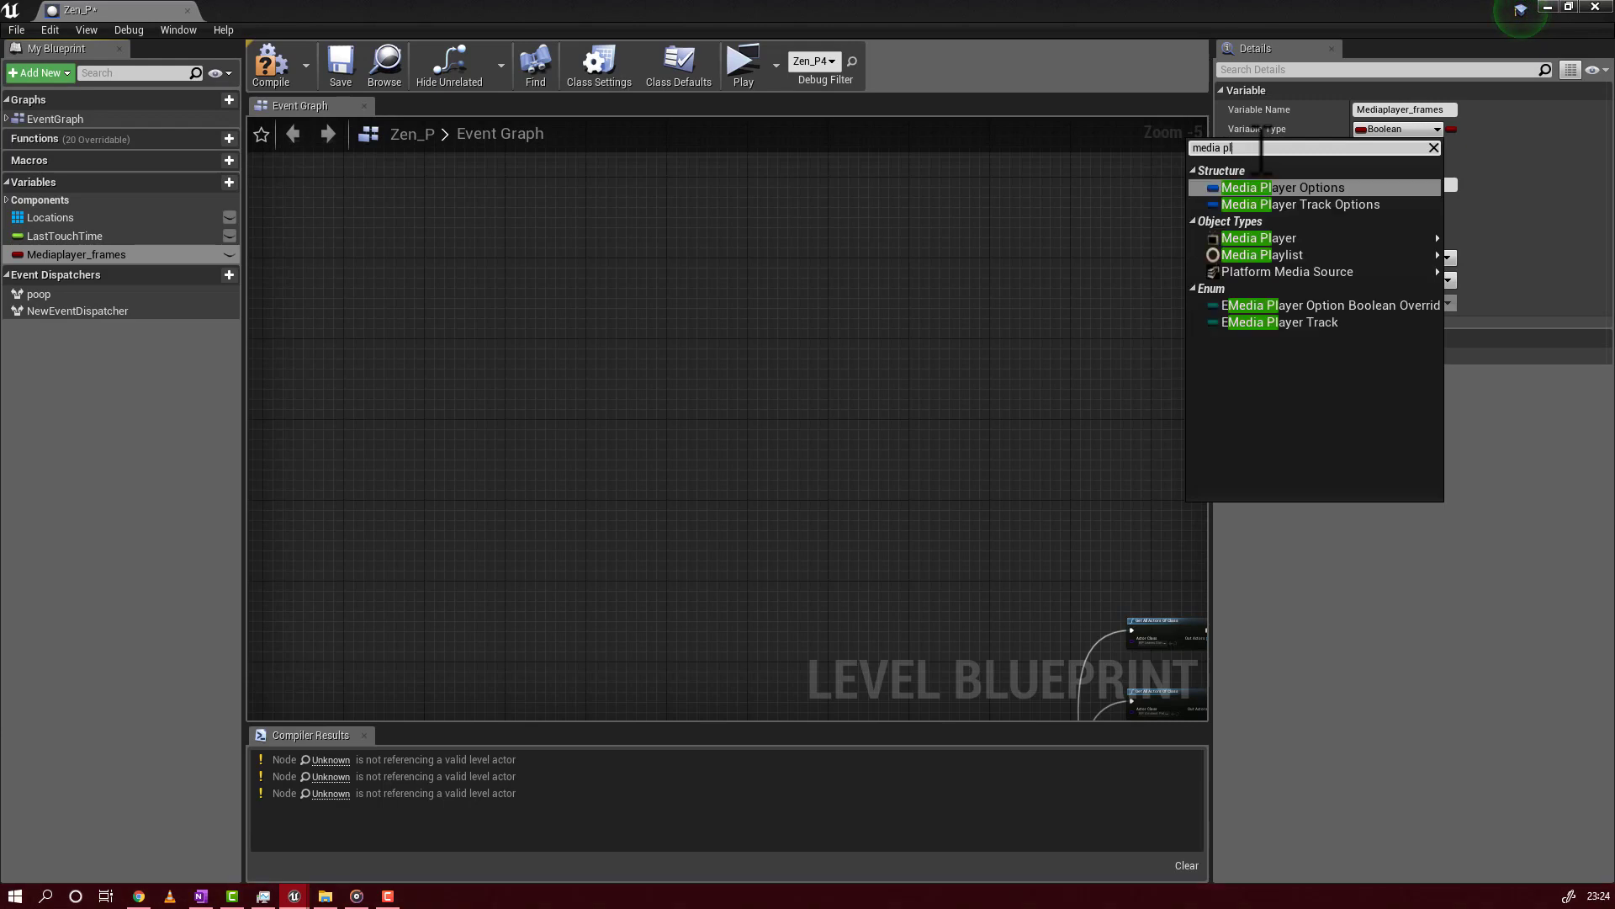
type("yer")
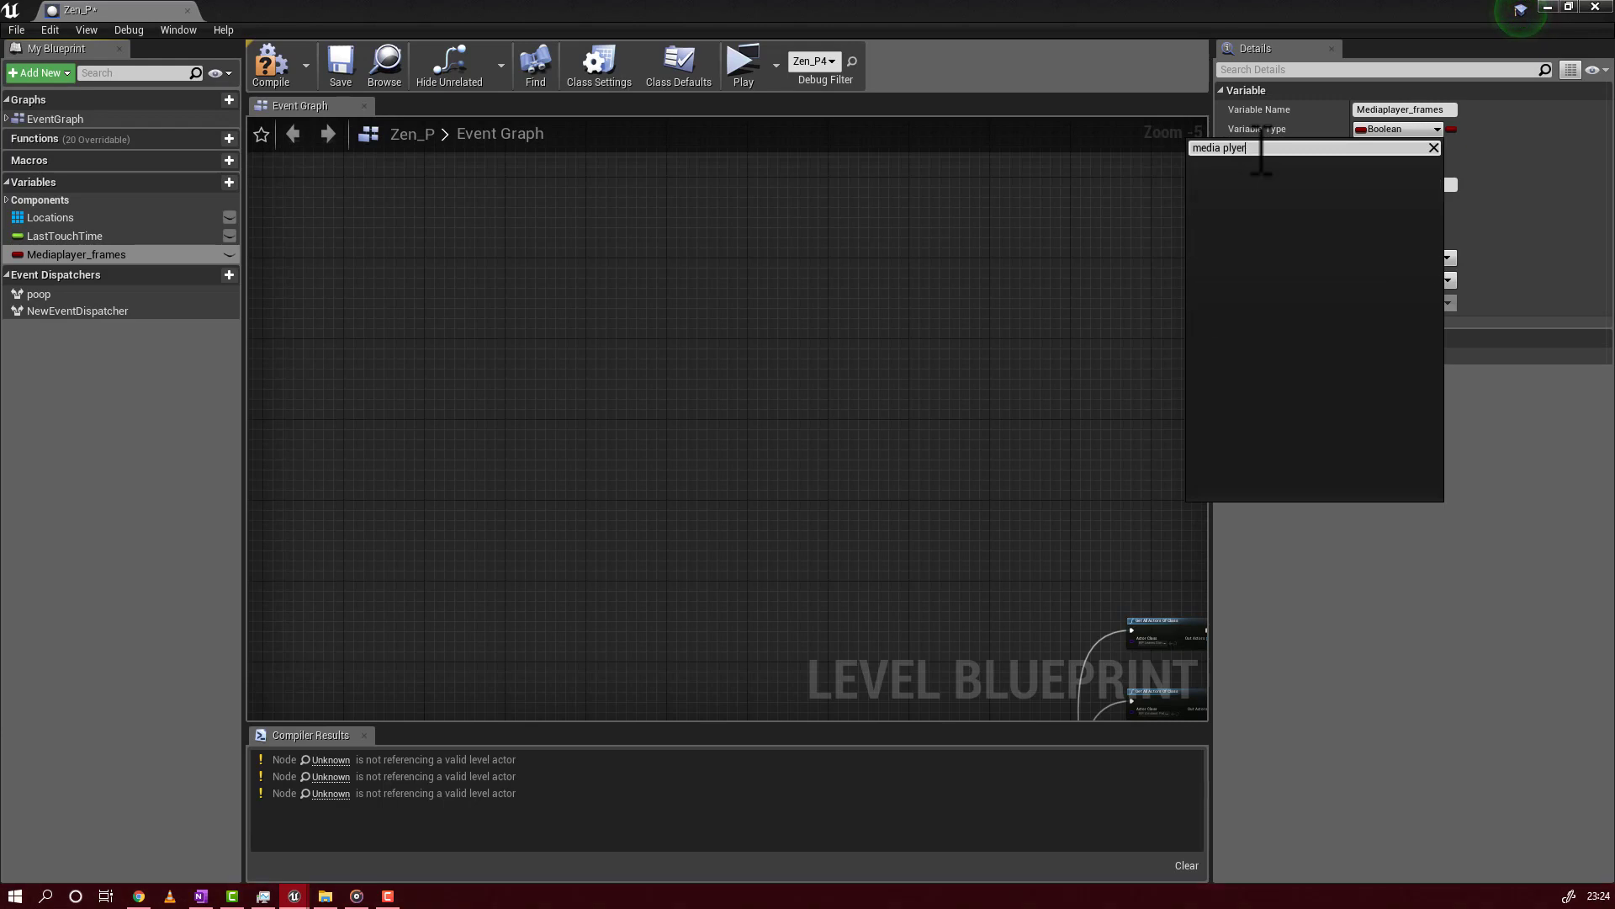
key("BackSpace")
key("BackSpace")
key("BackSpace")
type("ayer")
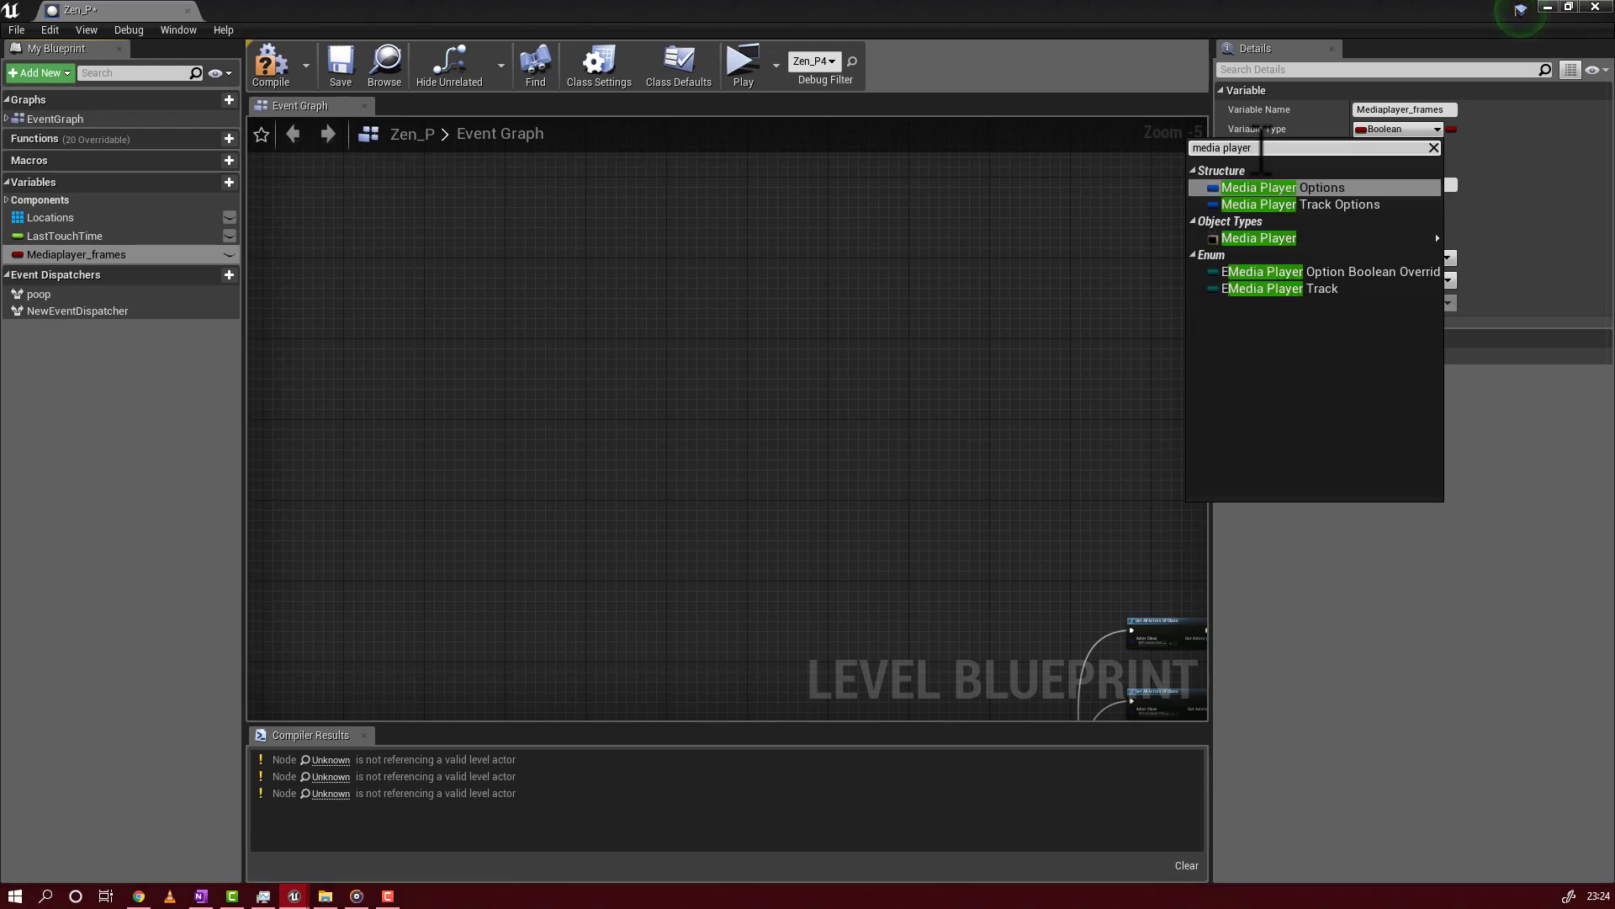
mouse_move(1283, 239)
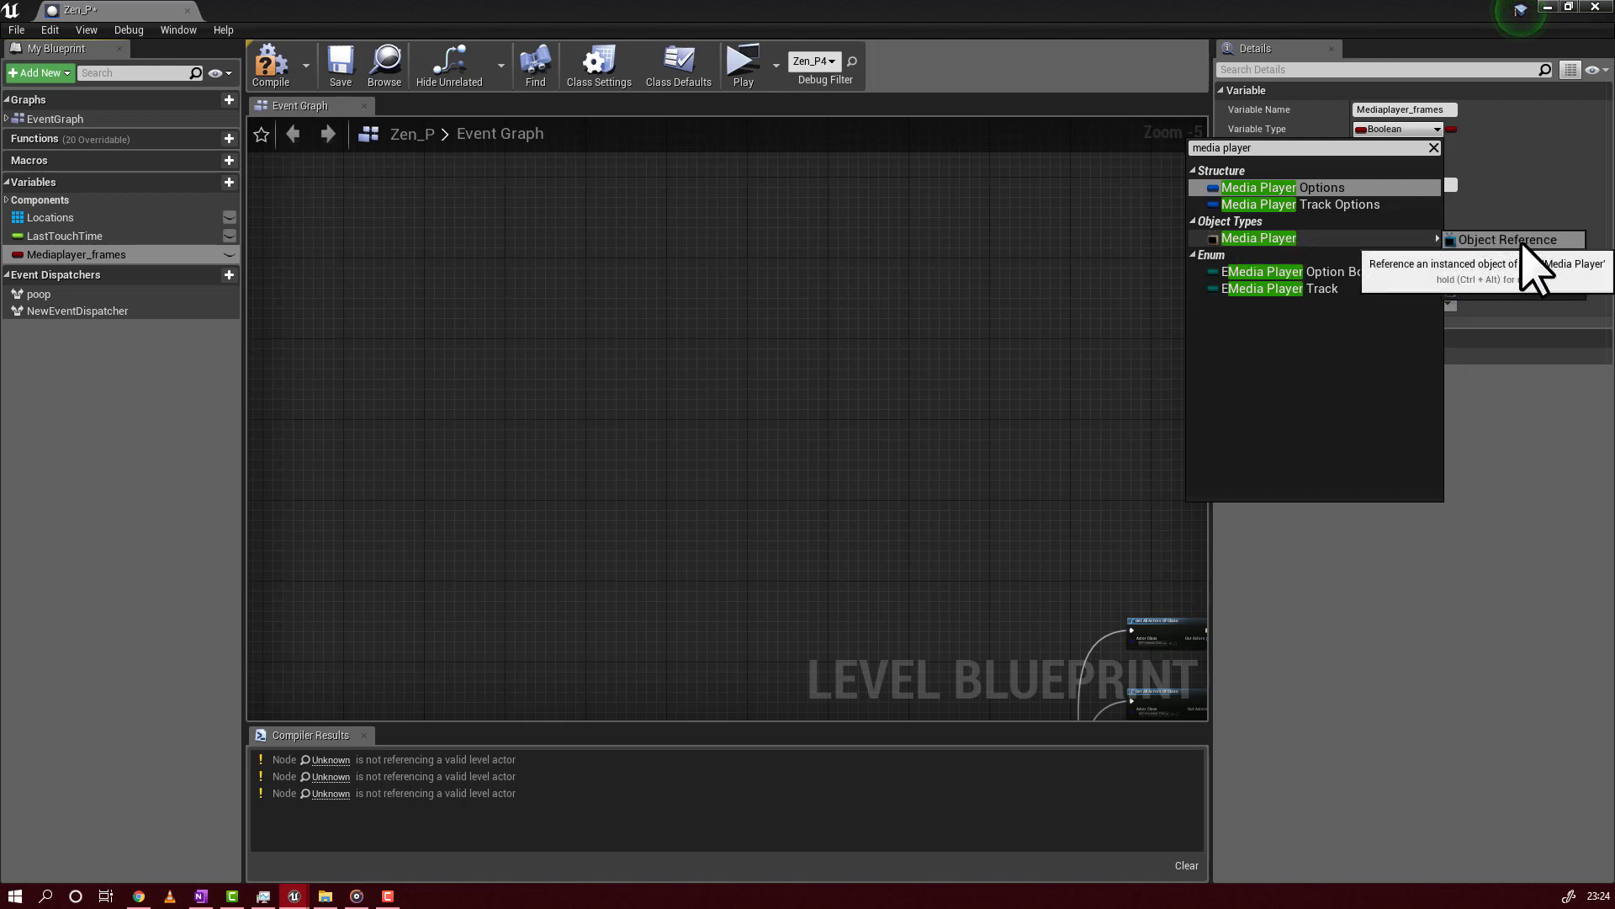
left_click(1524, 244)
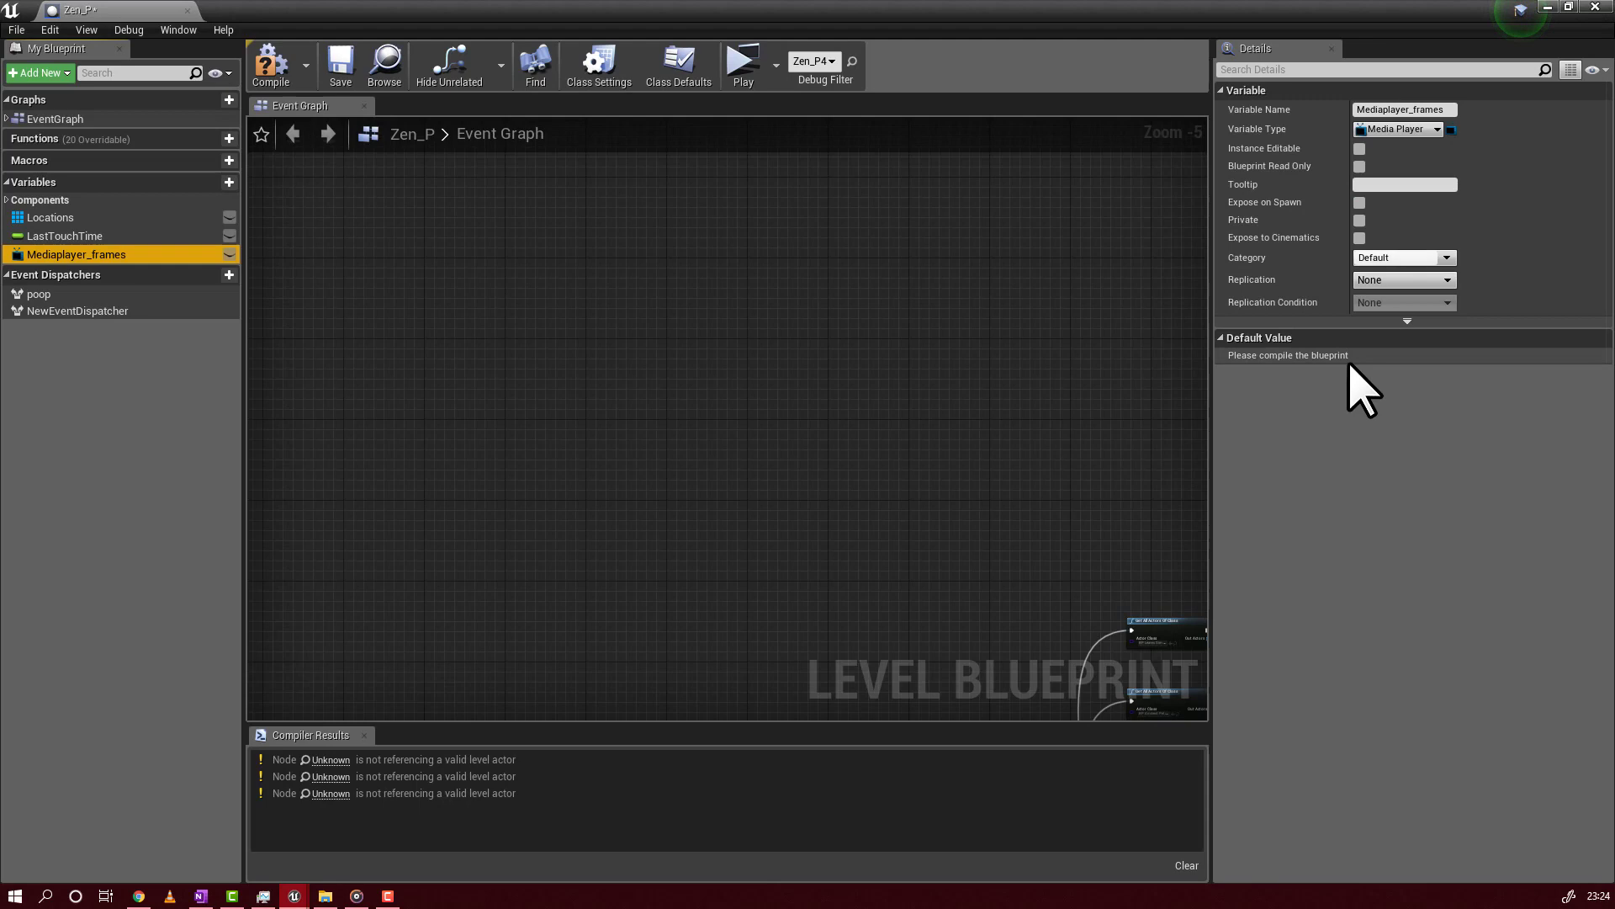
- Compile, default Mediaplayer_frames to NewMediaPlayer_frames, save, and drag the variable into the graph
left_click(280, 72)
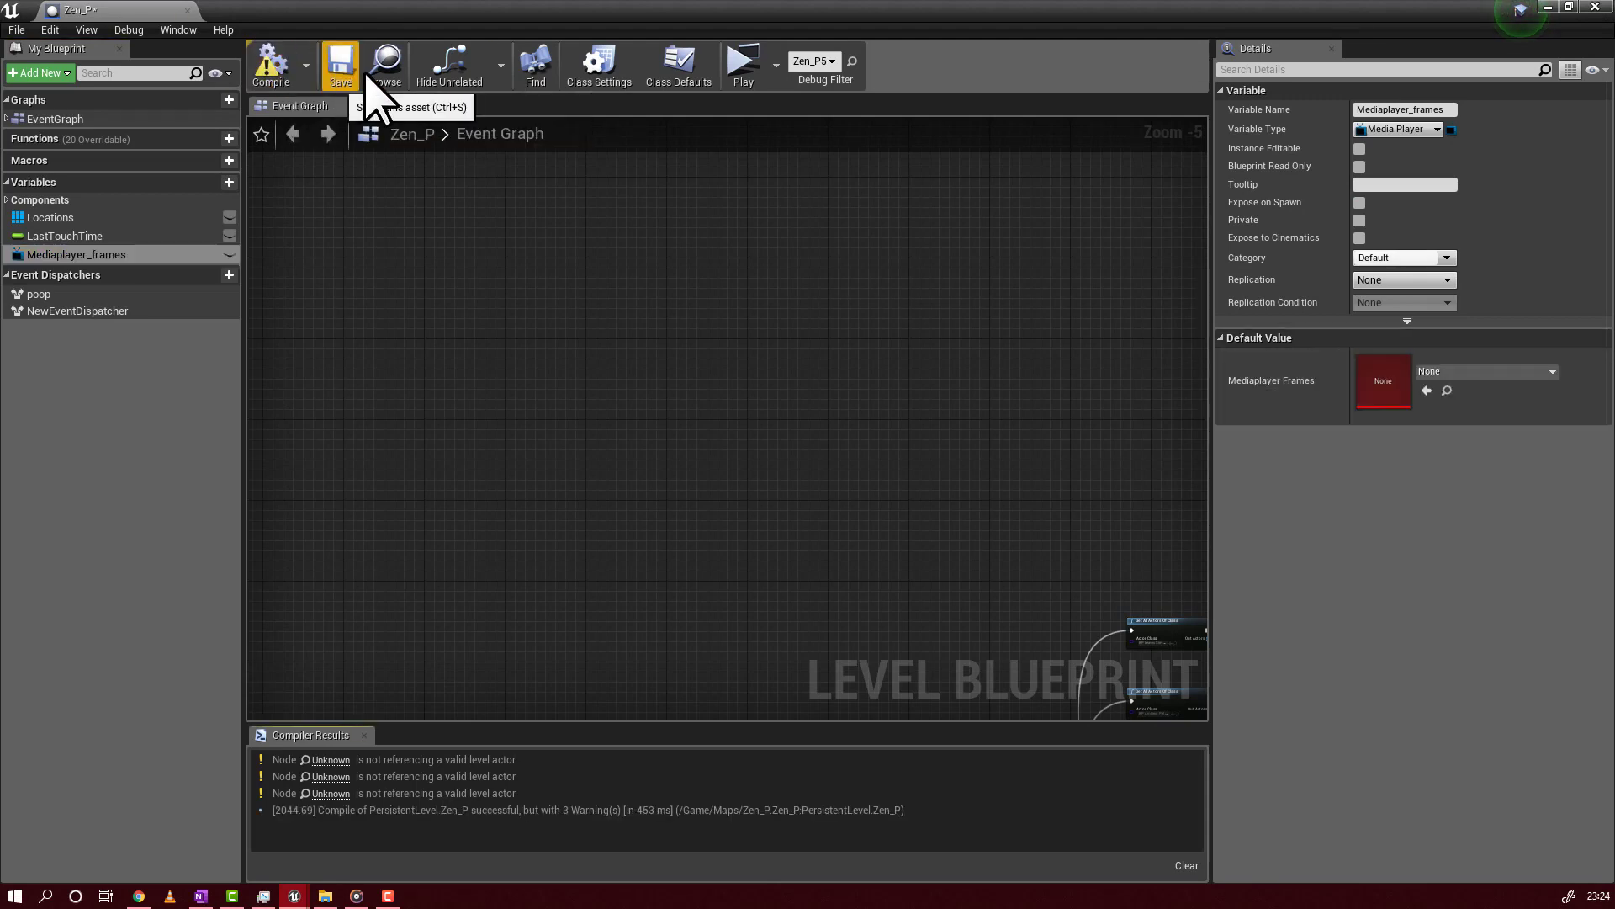
left_click(1447, 375)
left_click(1427, 538)
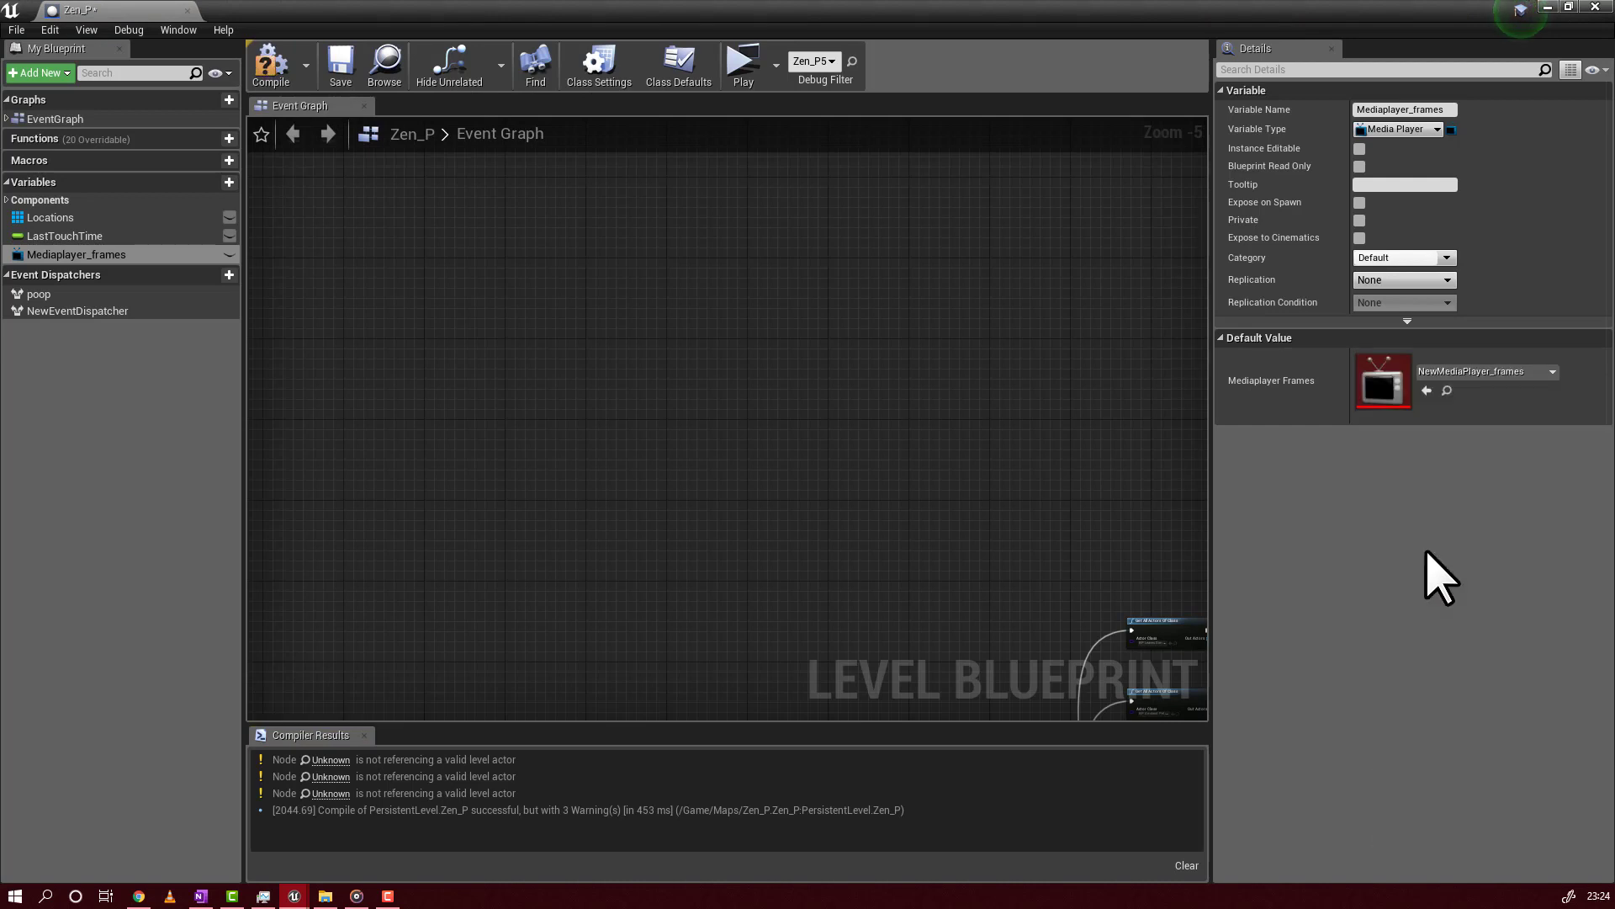
left_click(338, 74)
left_click_drag(118, 254, 529, 459)
- Add a Mediaplayer Frames getter and an Event BeginPlay node to the Event Graph
left_click(591, 477)
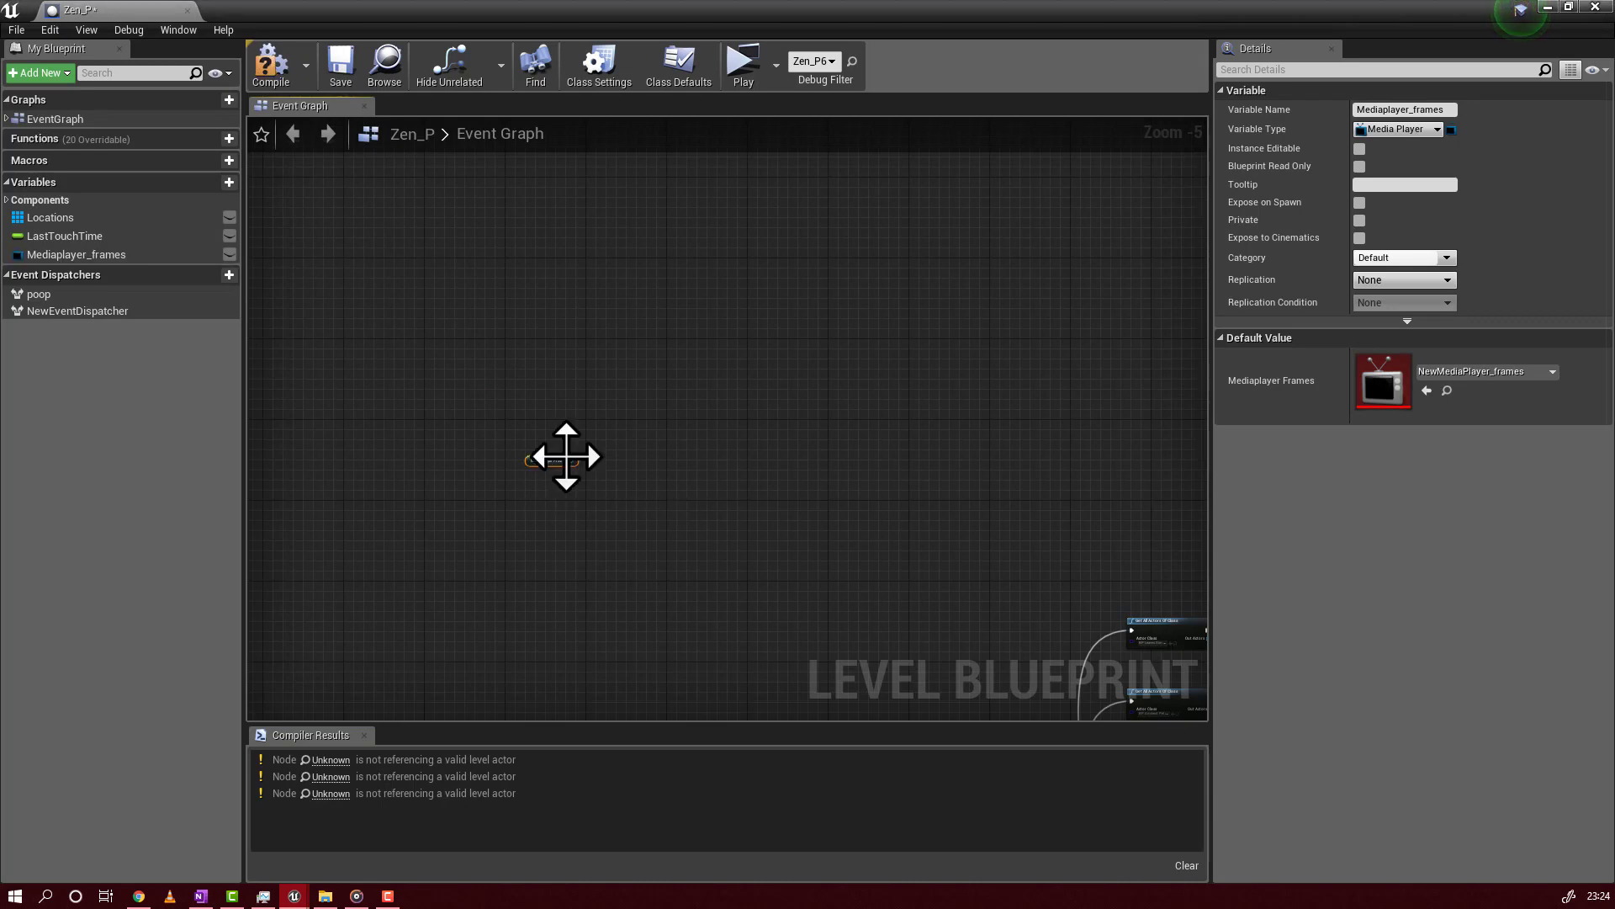
scroll(566, 456, "up", 5)
right_click(452, 353)
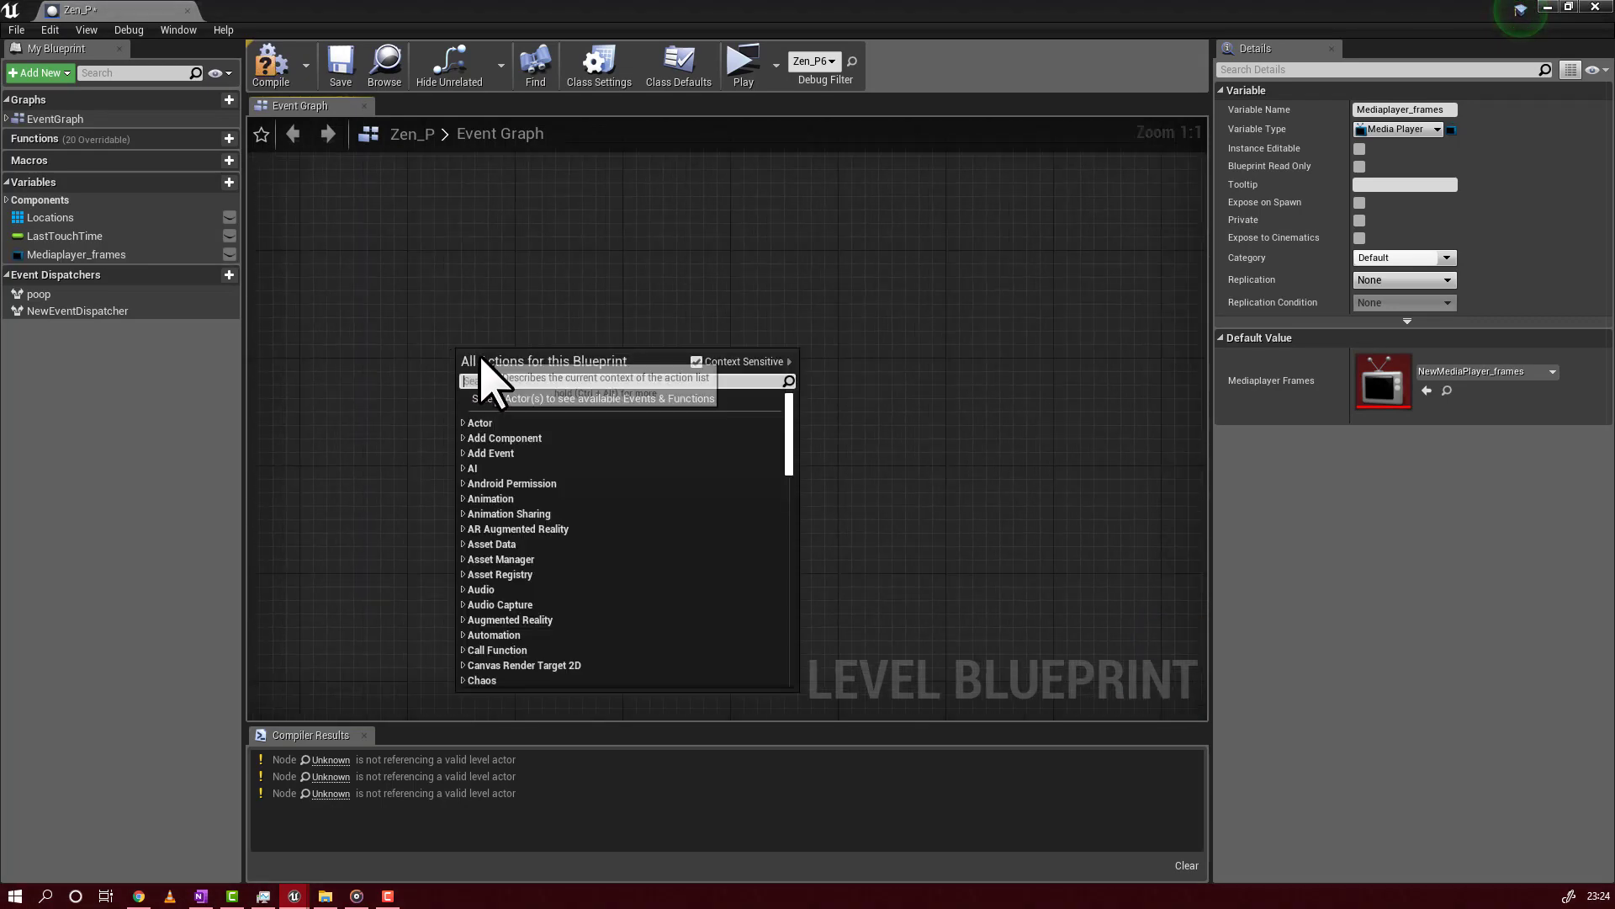
type("event")
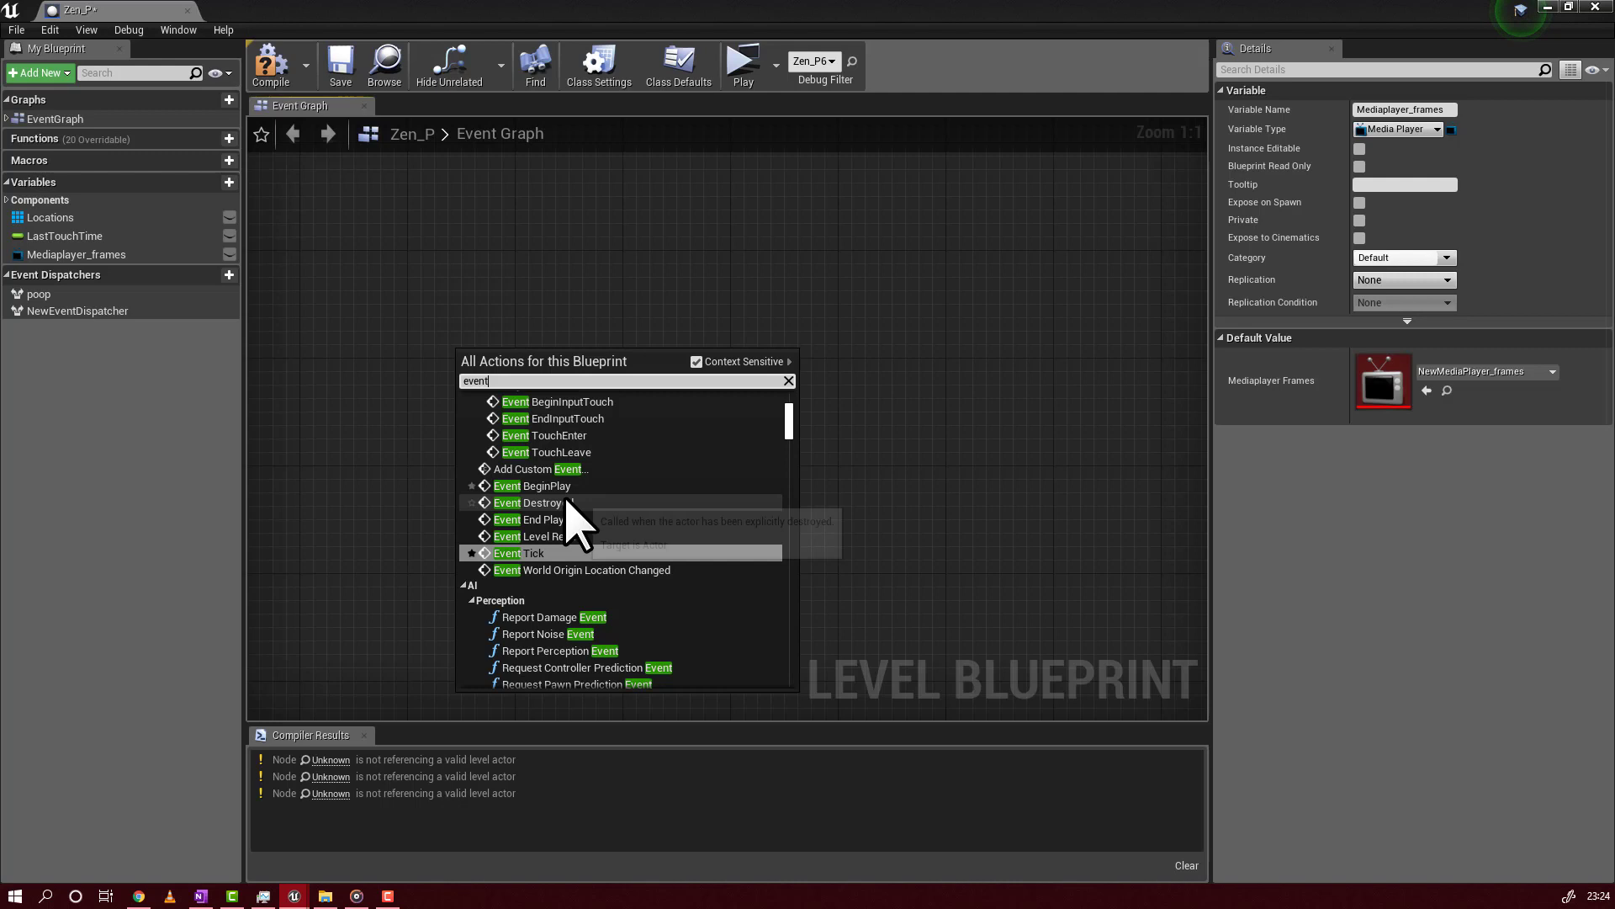
type("be")
left_click(610, 447)
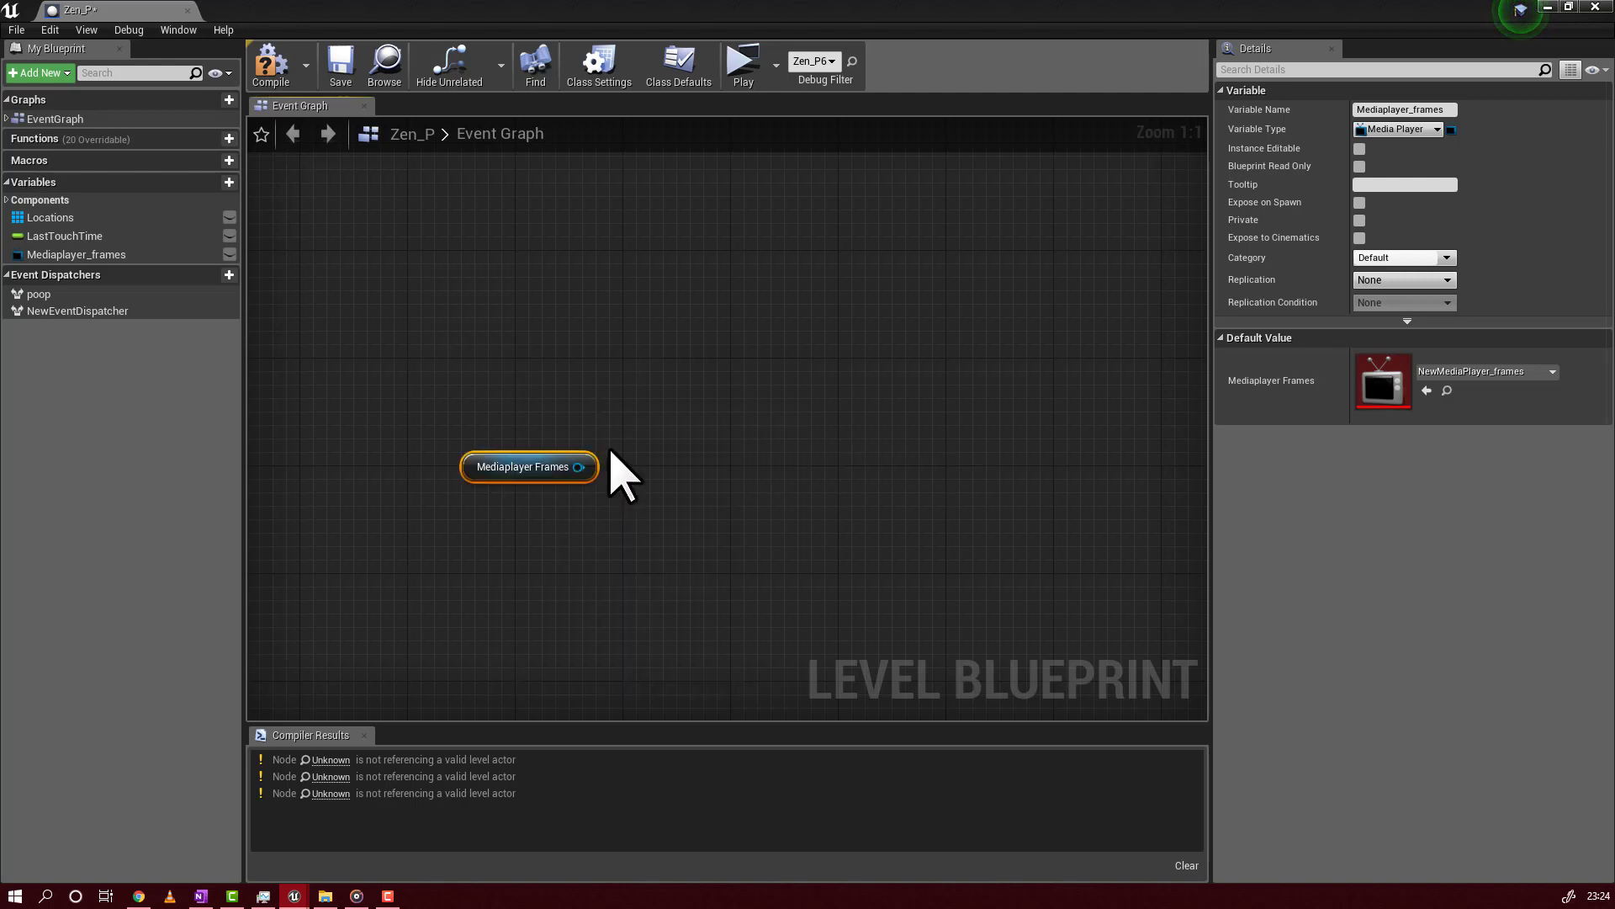
left_click_drag(534, 357, 537, 366)
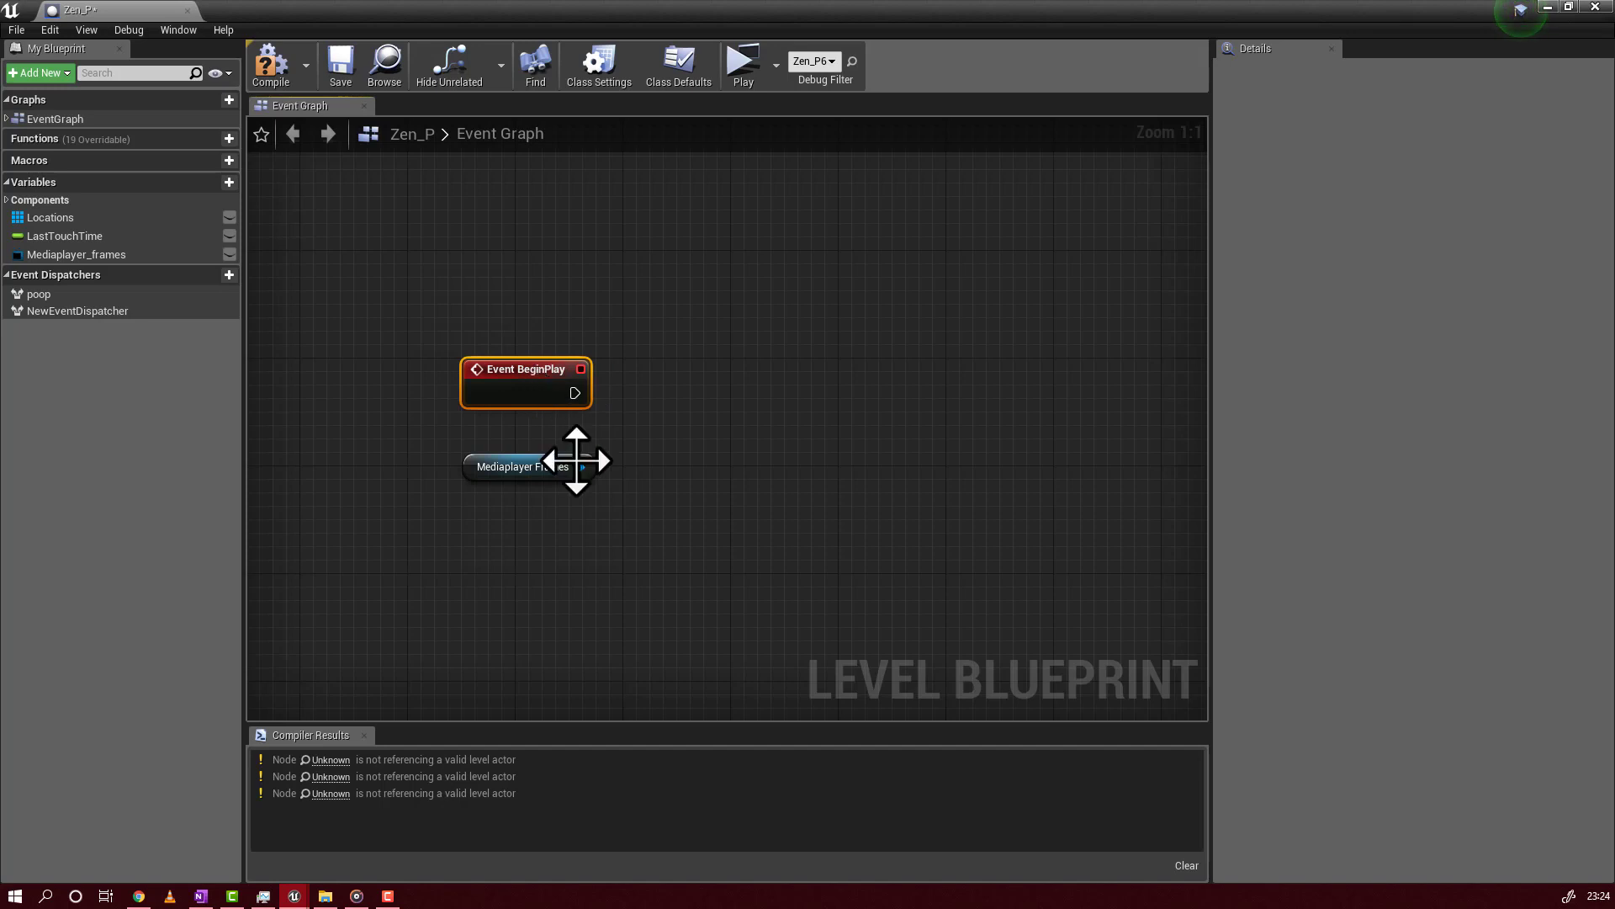
- Connect BeginPlay to an Open Source node using frames_source, then compile and save
left_click_drag(582, 467, 722, 402)
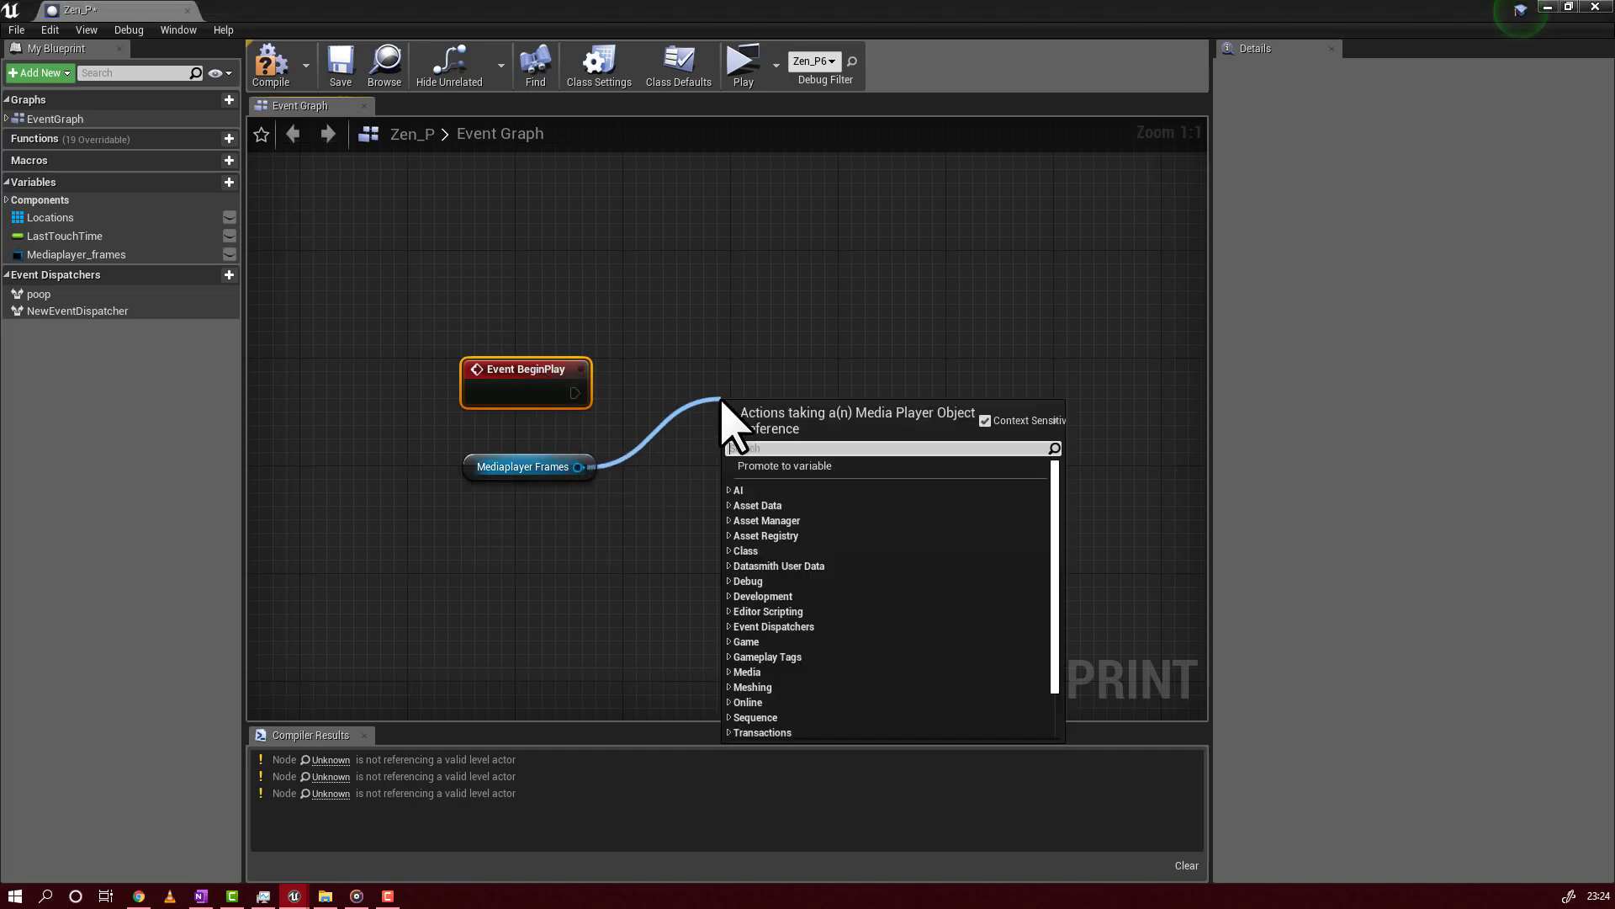
type("open")
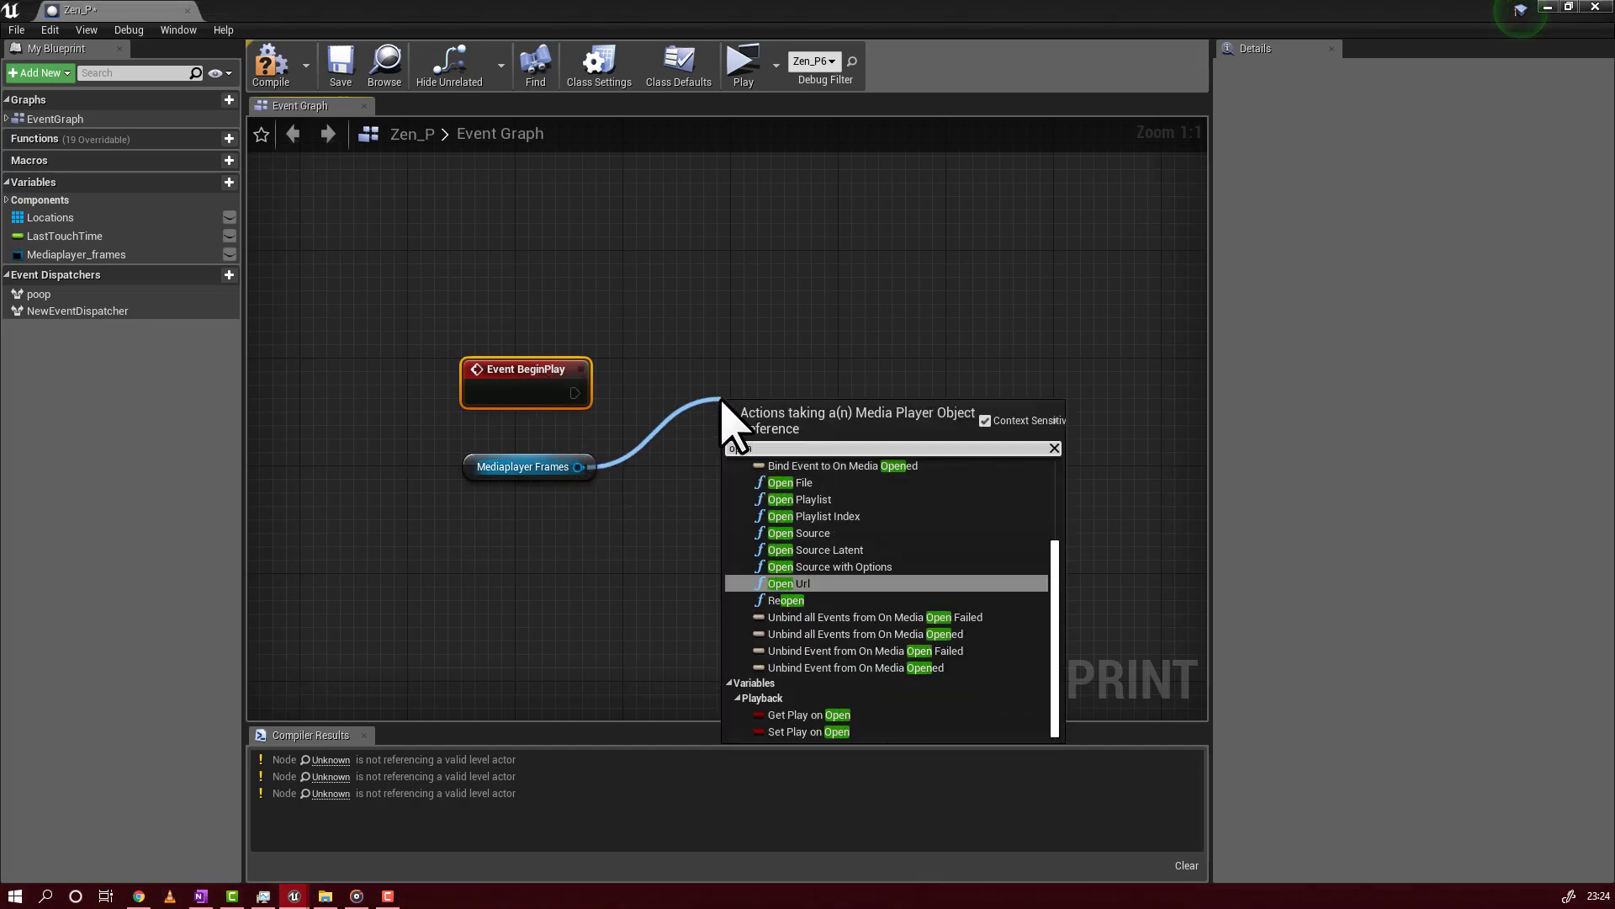
type("s")
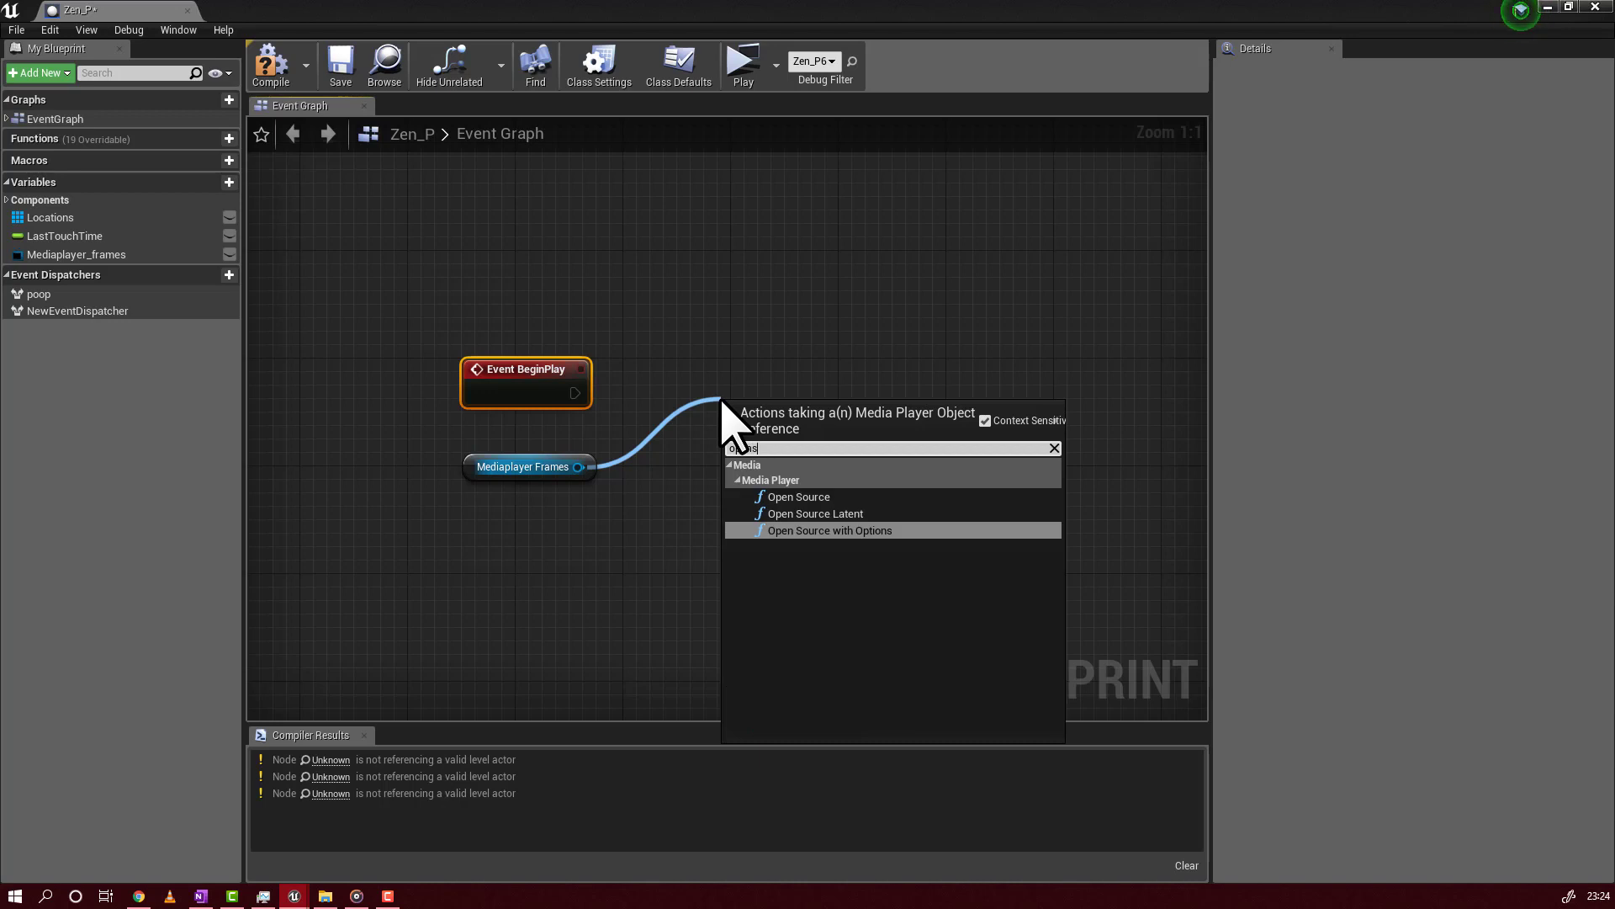
left_click(796, 497)
left_click_drag(573, 393, 731, 450)
left_click(794, 505)
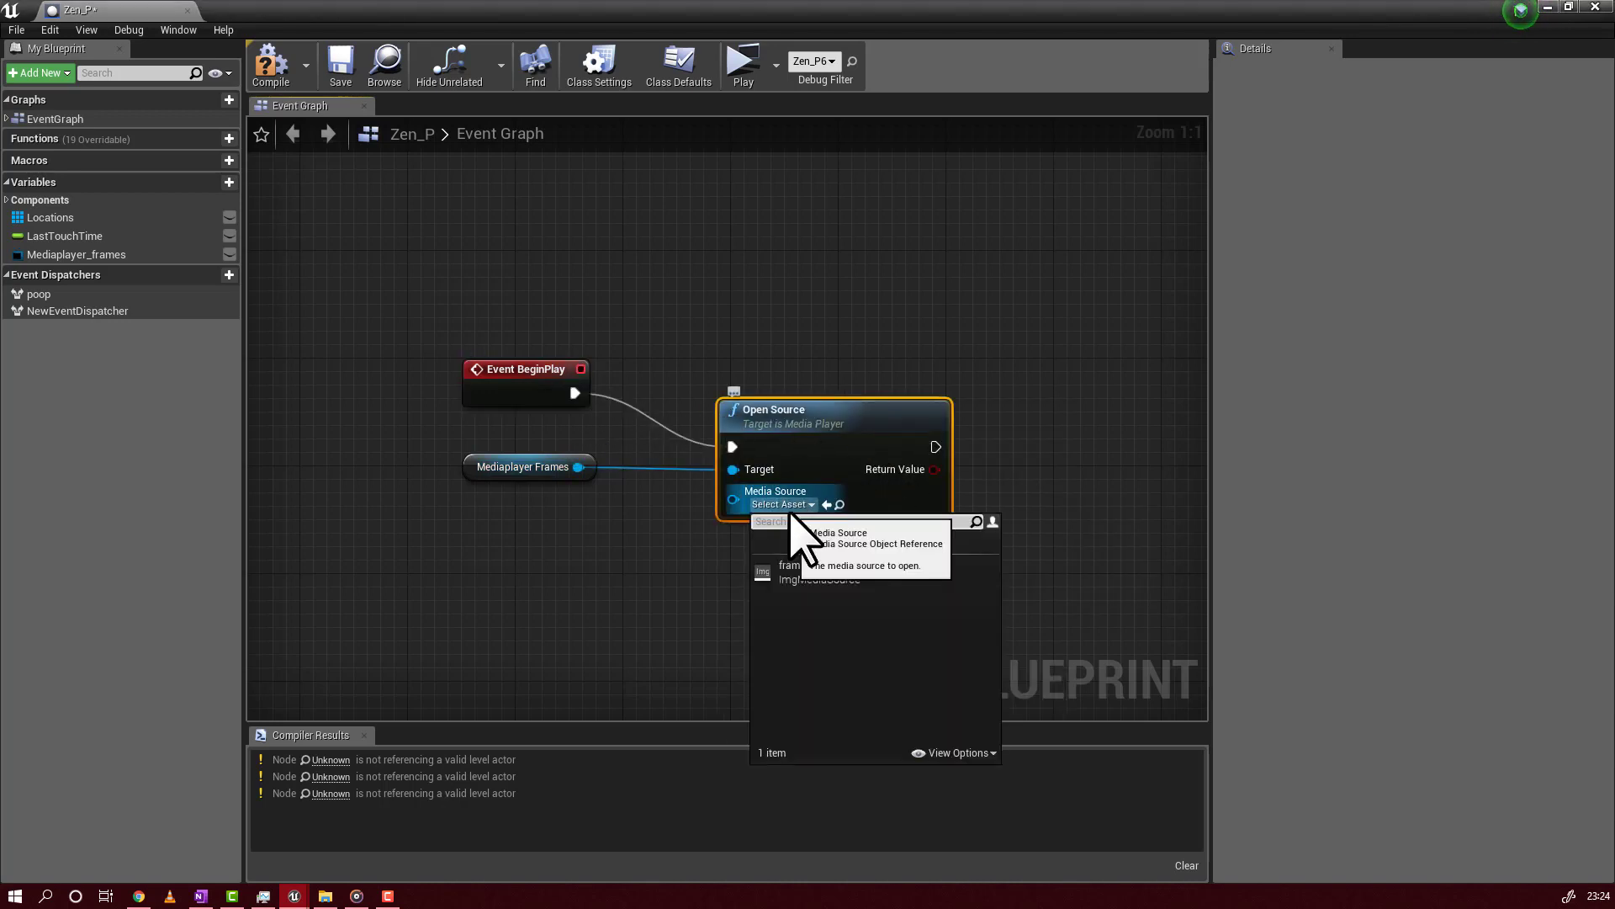
left_click(878, 573)
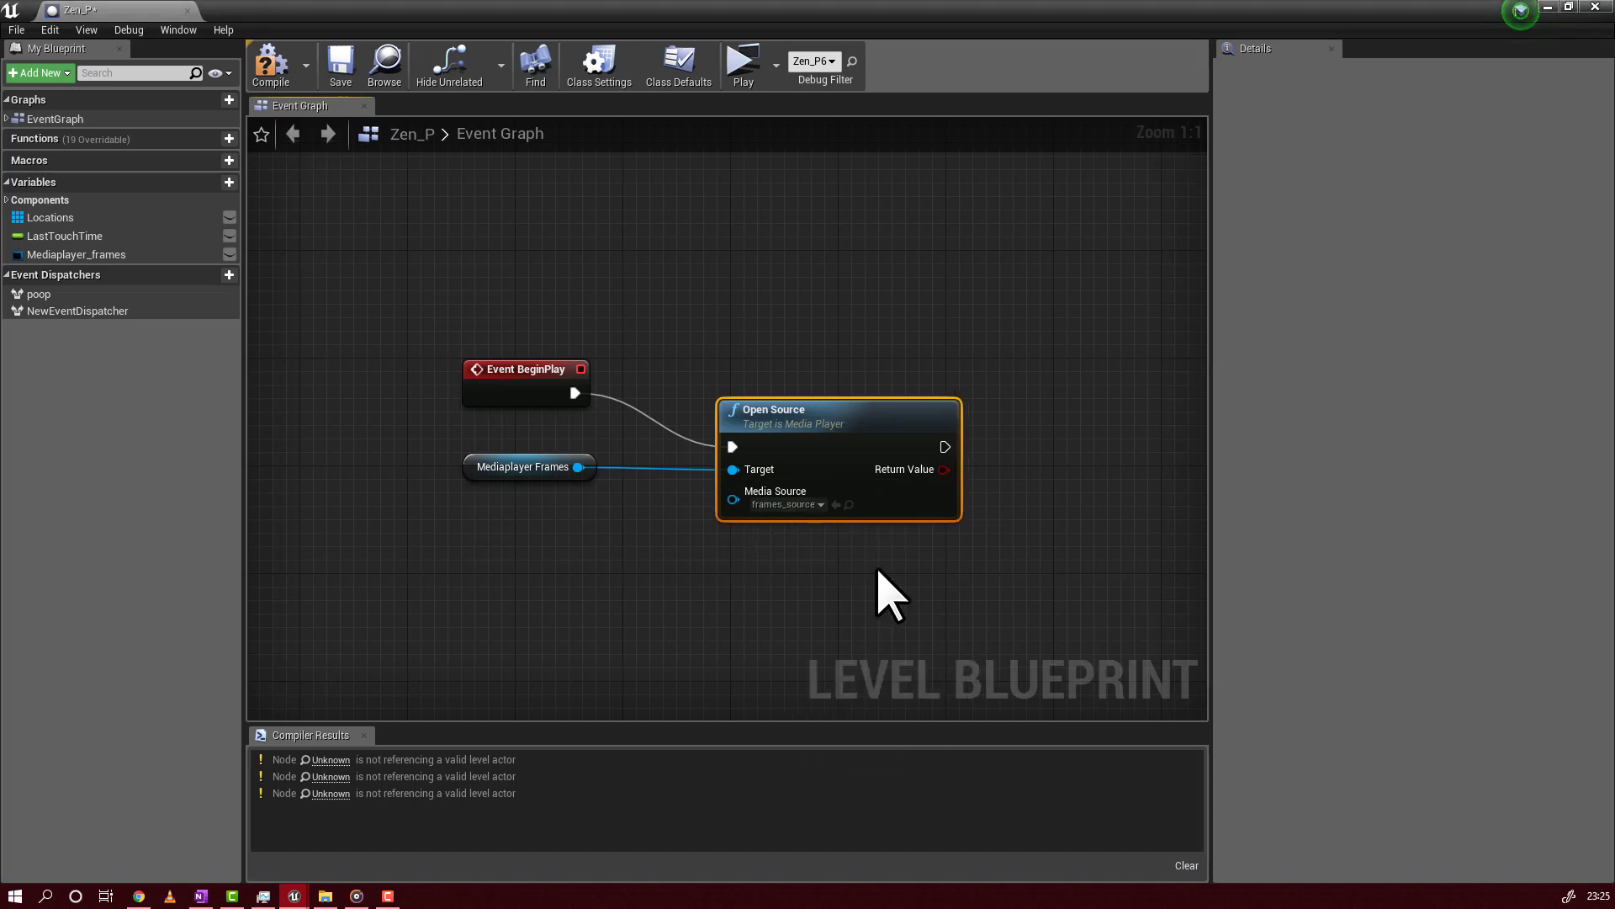
left_click(294, 77)
left_click(343, 74)
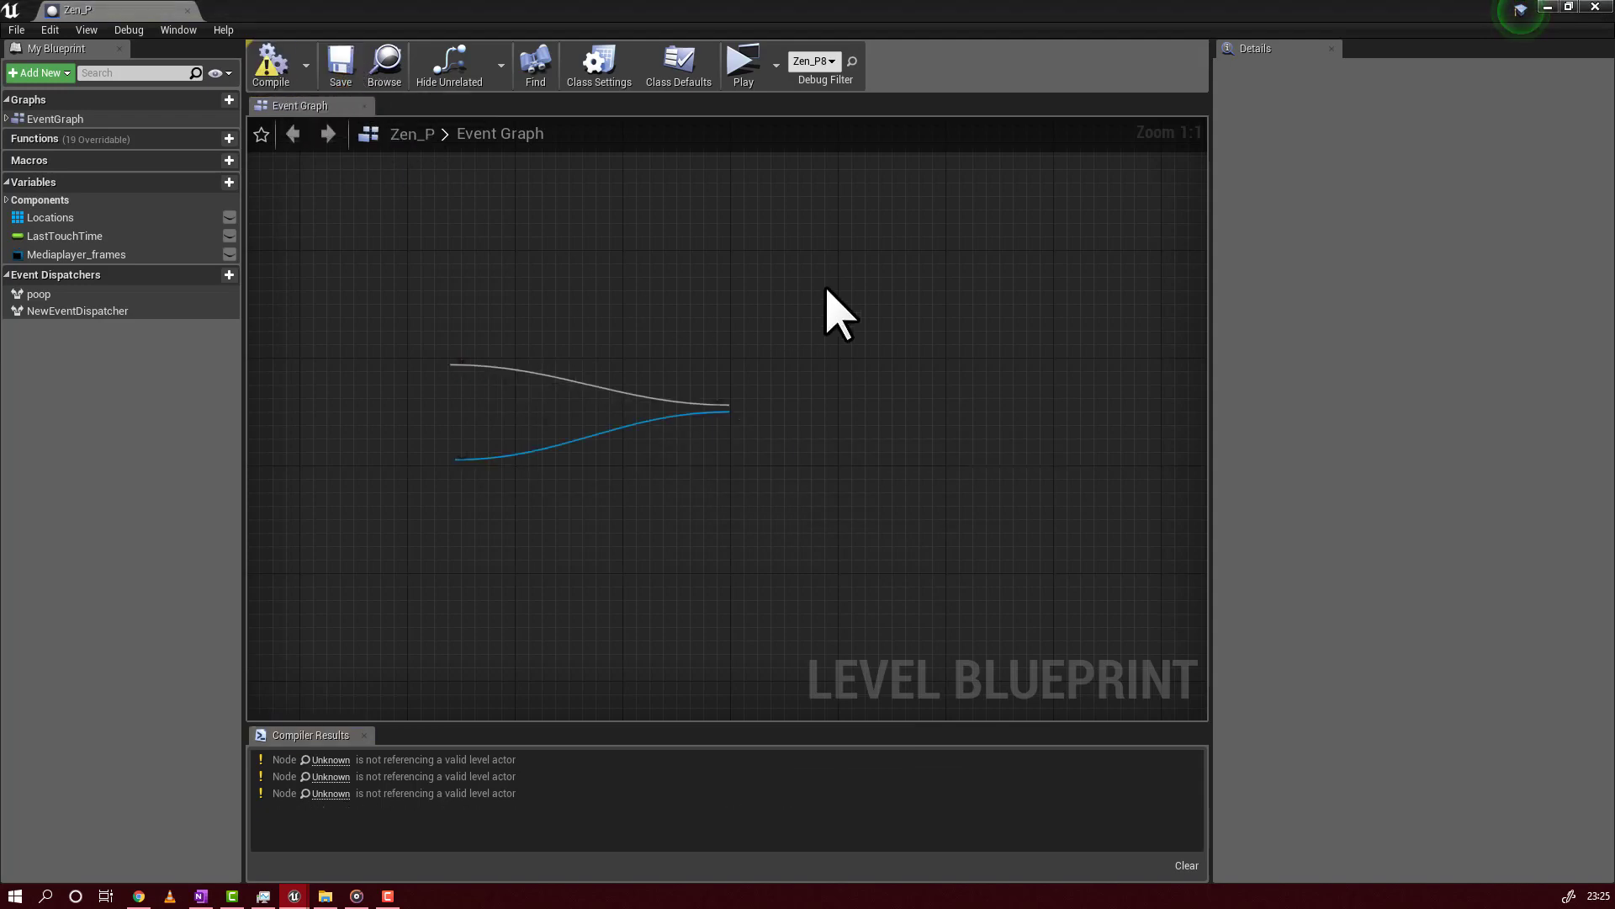
- Close the Level Blueprint, select the plane, and run then stop a play test
left_click(1595, 7)
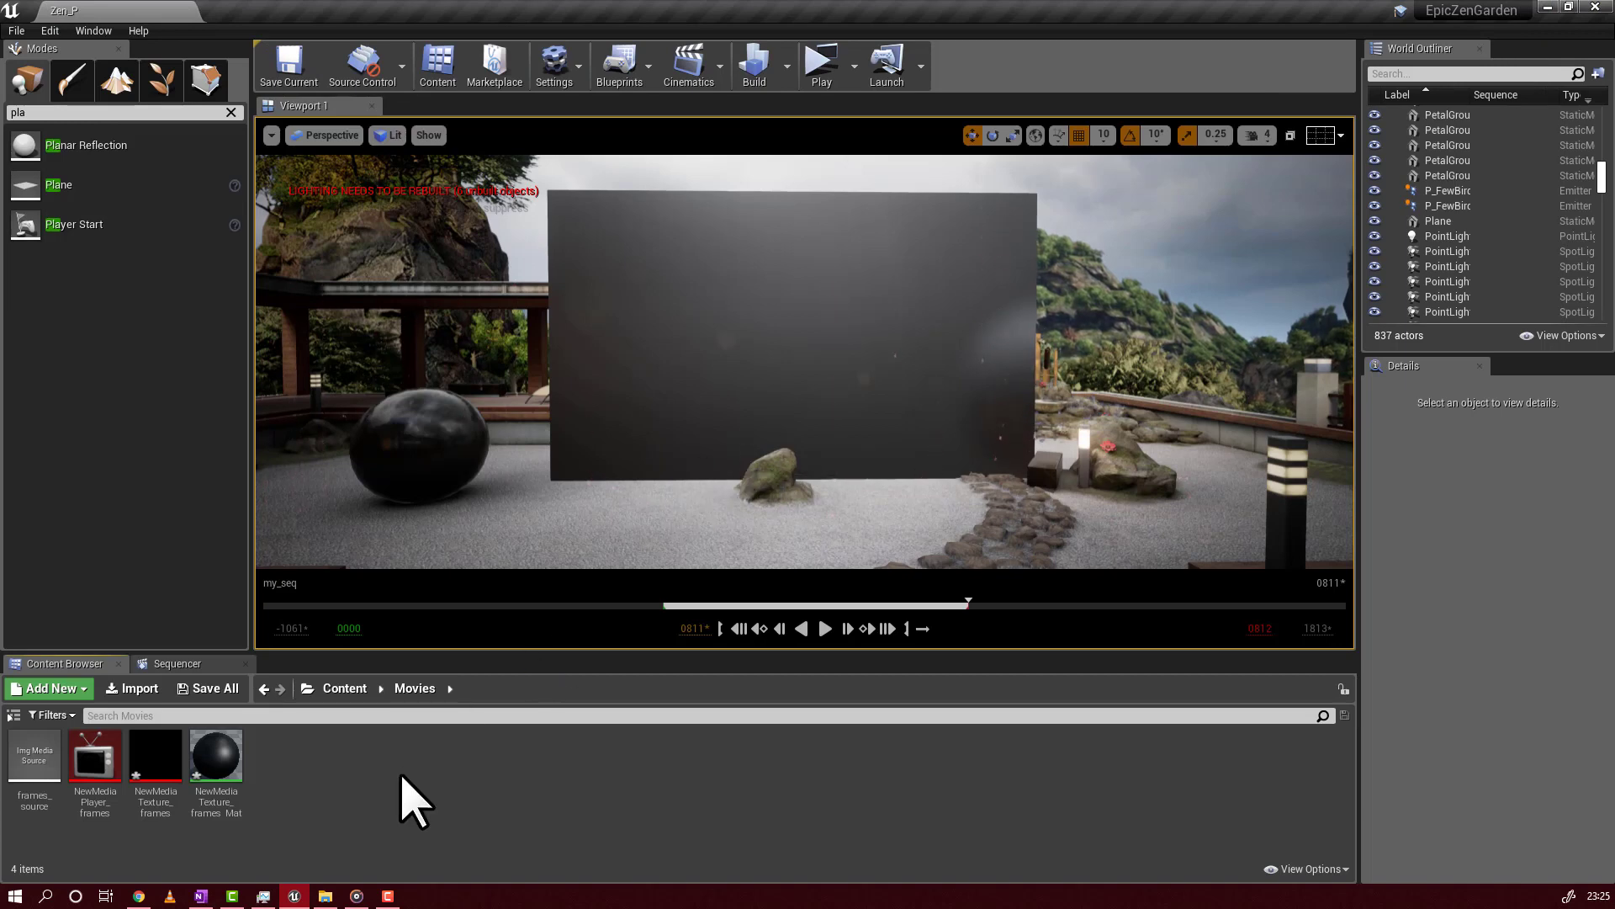
left_click(756, 380)
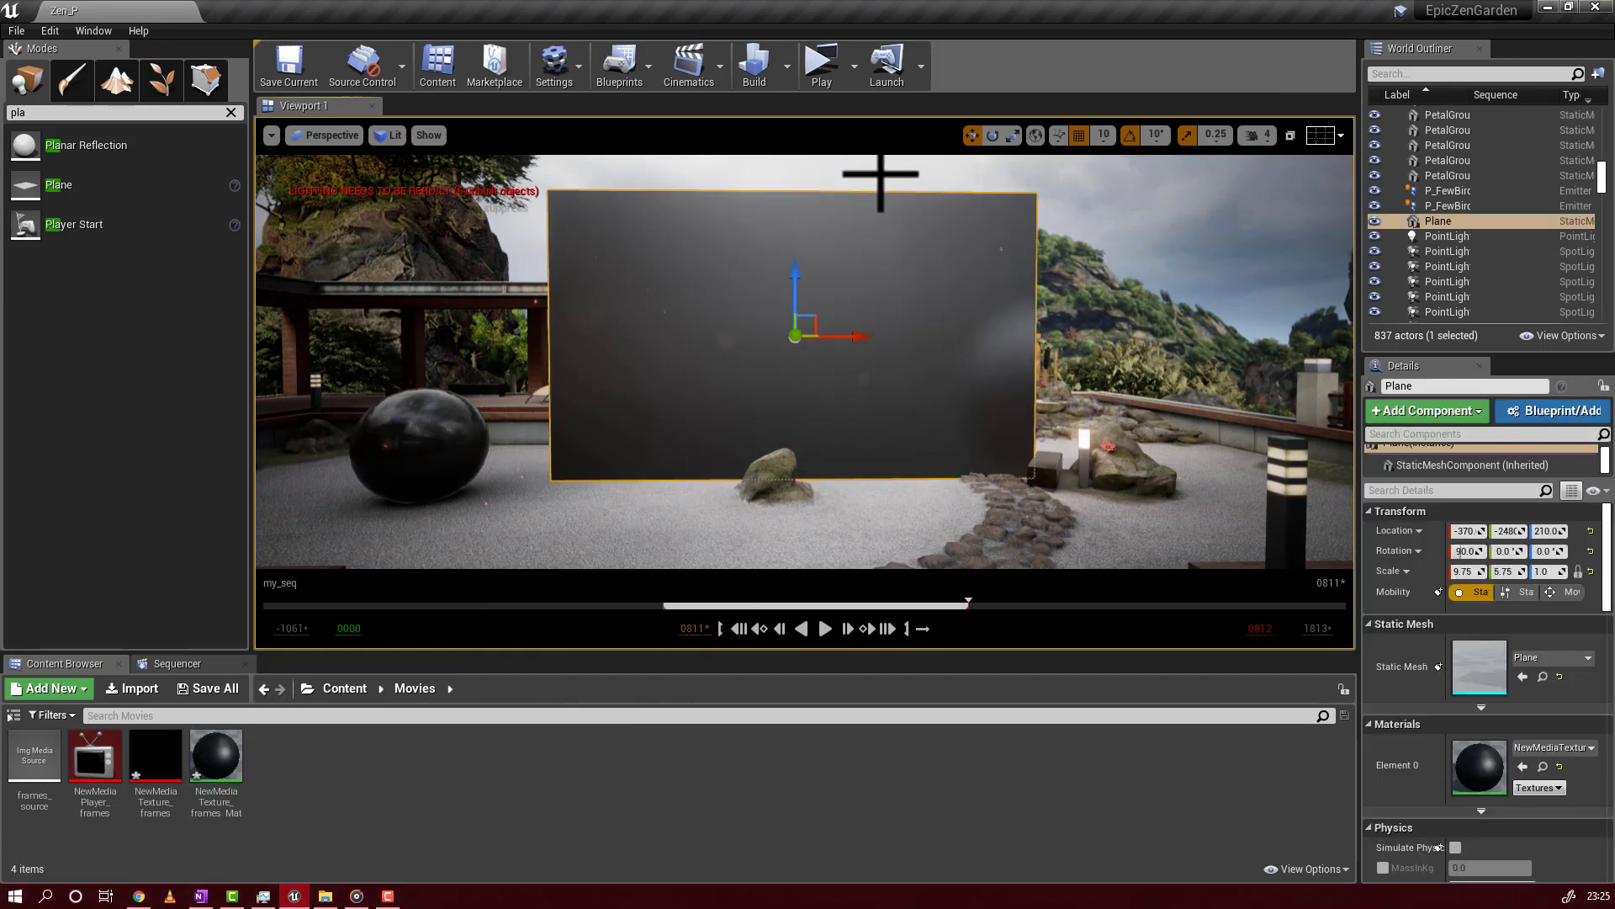
left_click(833, 81)
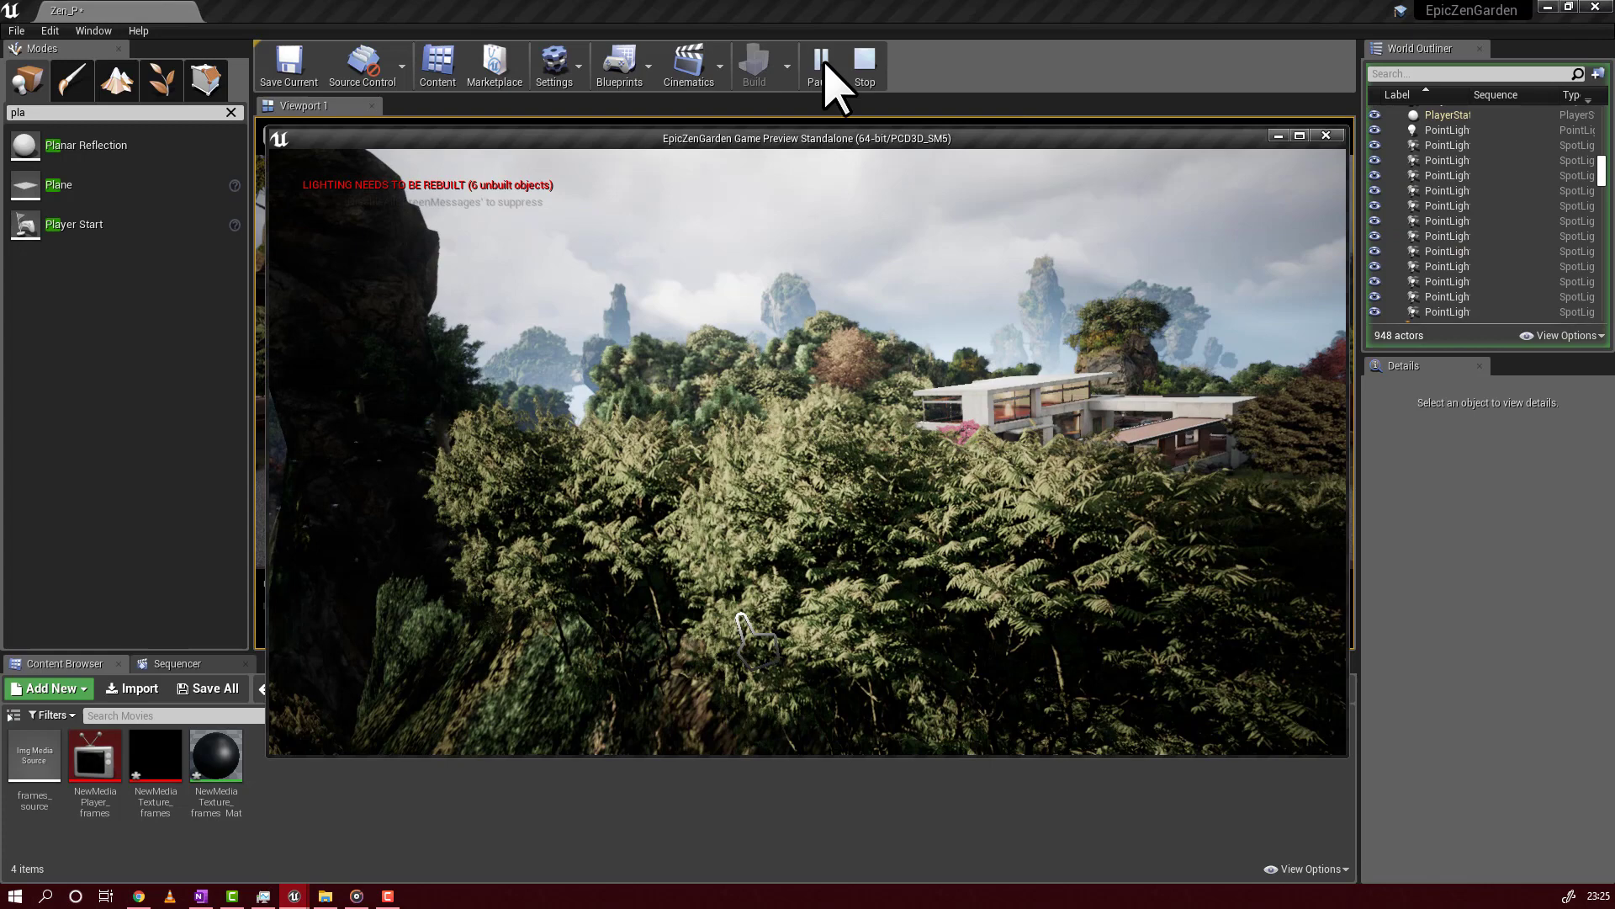
left_click(865, 66)
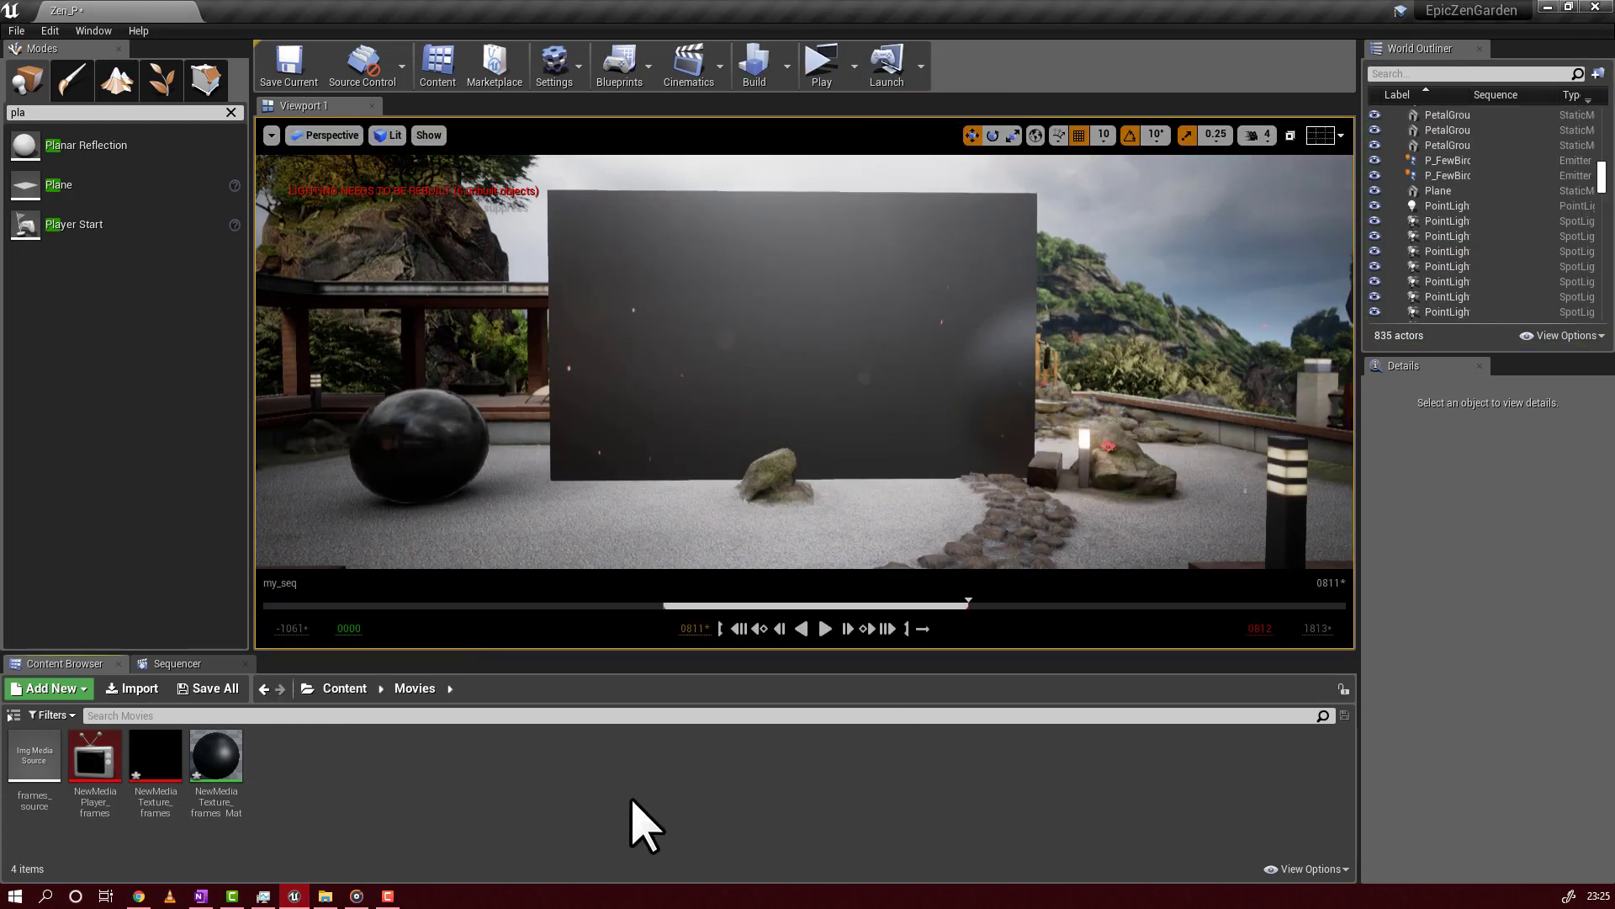
- Bring up the my_seq timeline in Sequencer and select the cam1 track
left_click(185, 661)
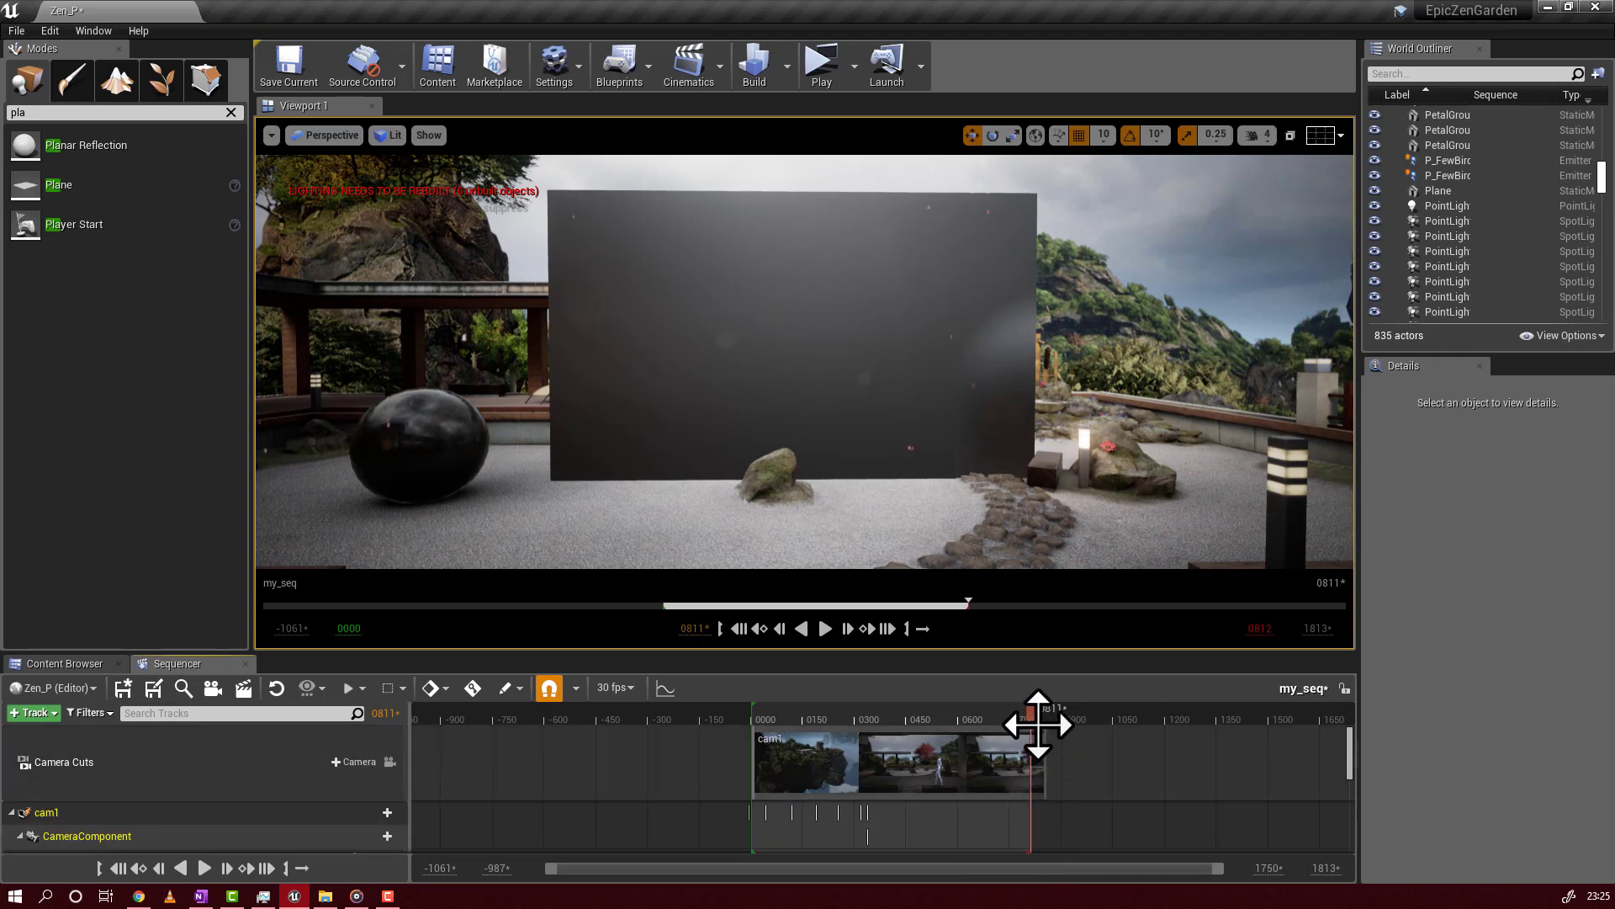
scroll(1035, 741, "down", 2)
scroll(945, 787, "up", 2)
scroll(945, 786, "down", 2)
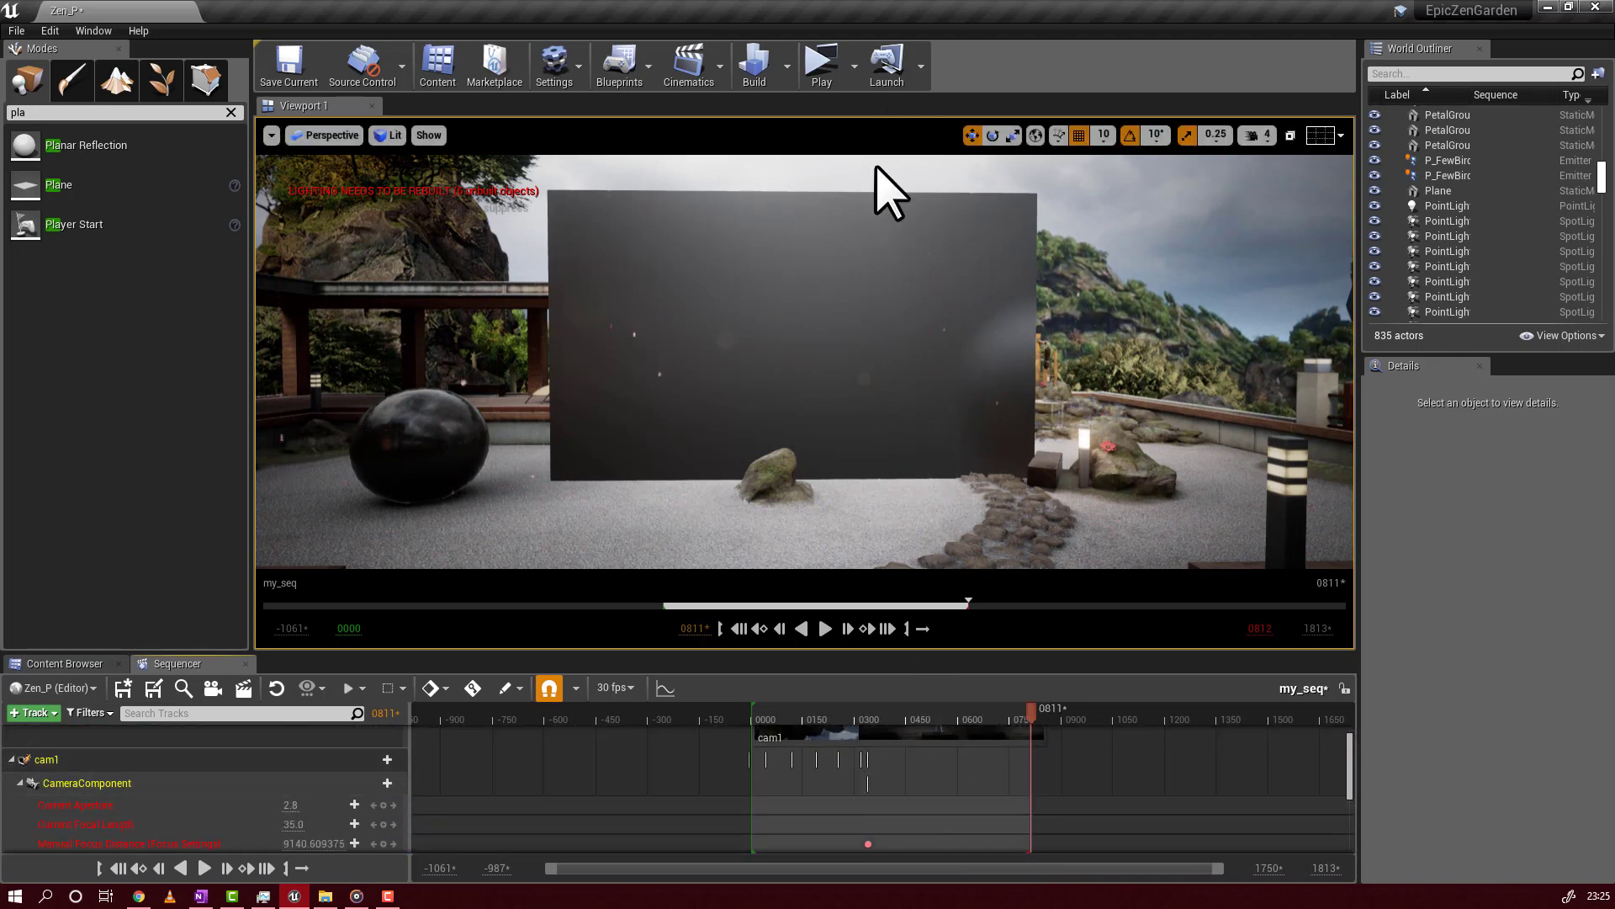
left_click(145, 762)
scroll(715, 740, "down", 2)
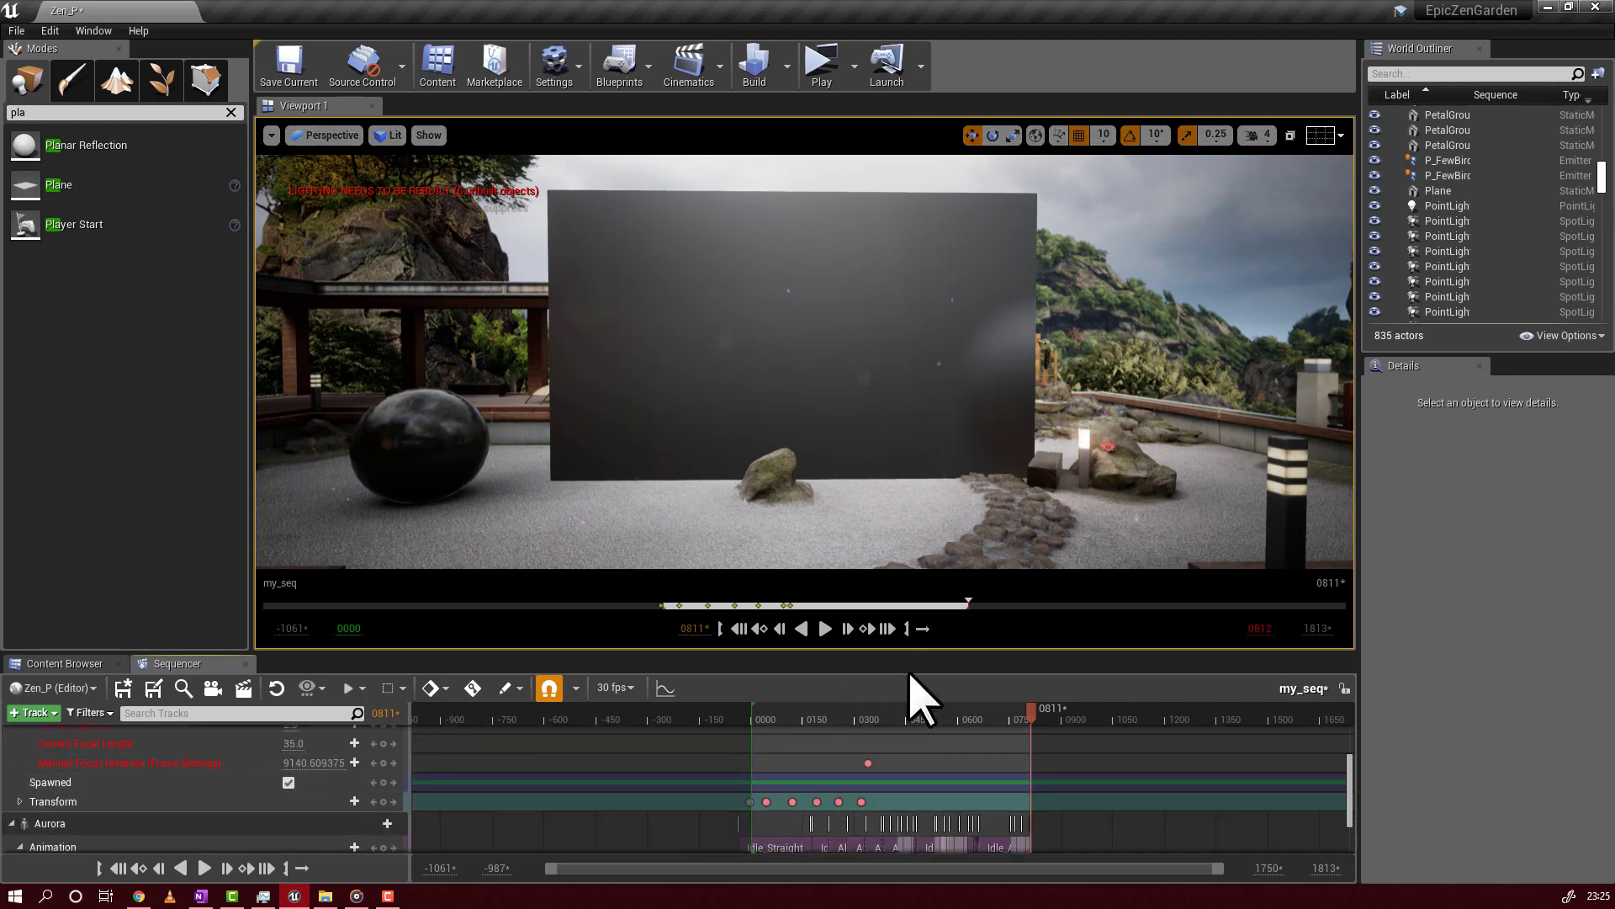
- Return the playhead into the sequence, make the Sequencer panel taller, and show the track-type list
left_click(913, 717)
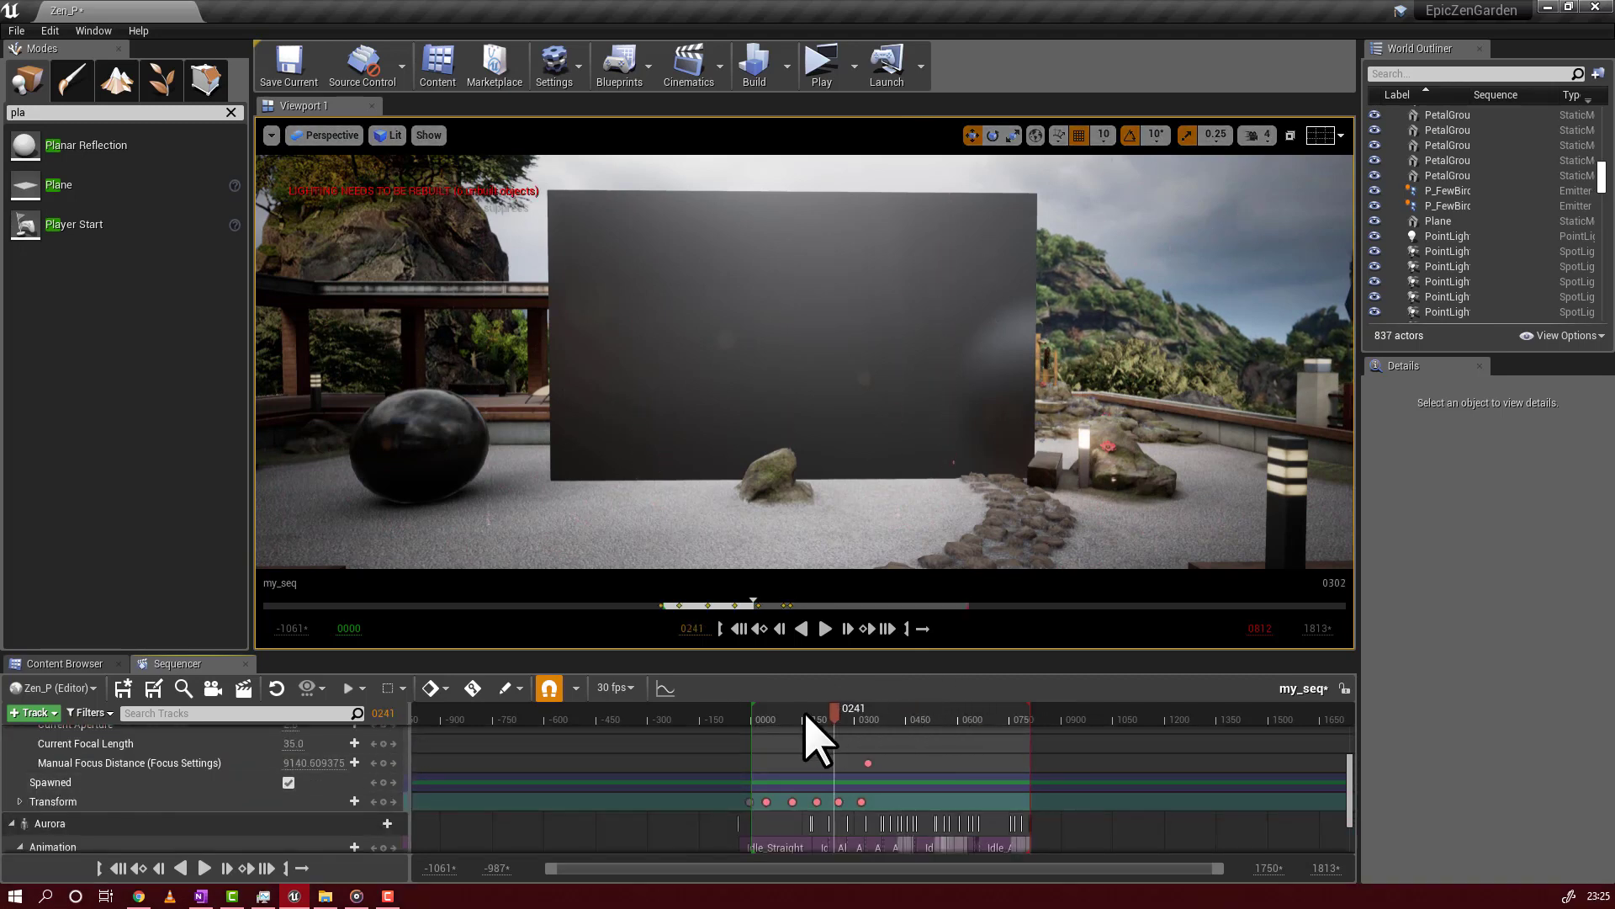
scroll(216, 812, "up", 5)
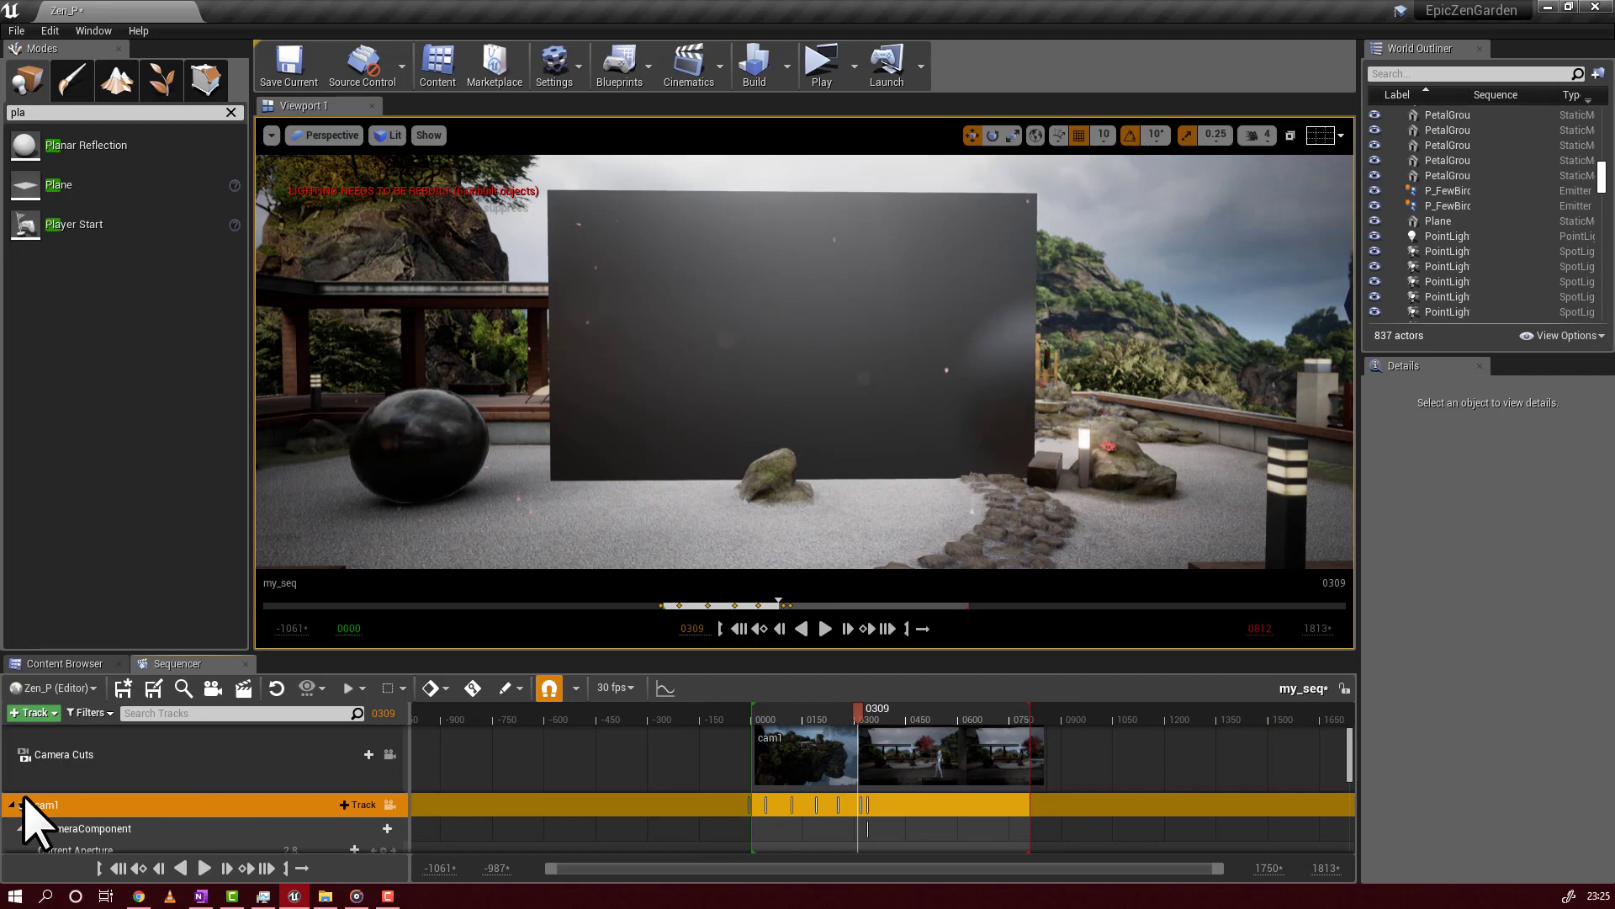
scroll(24, 797, "up", 1)
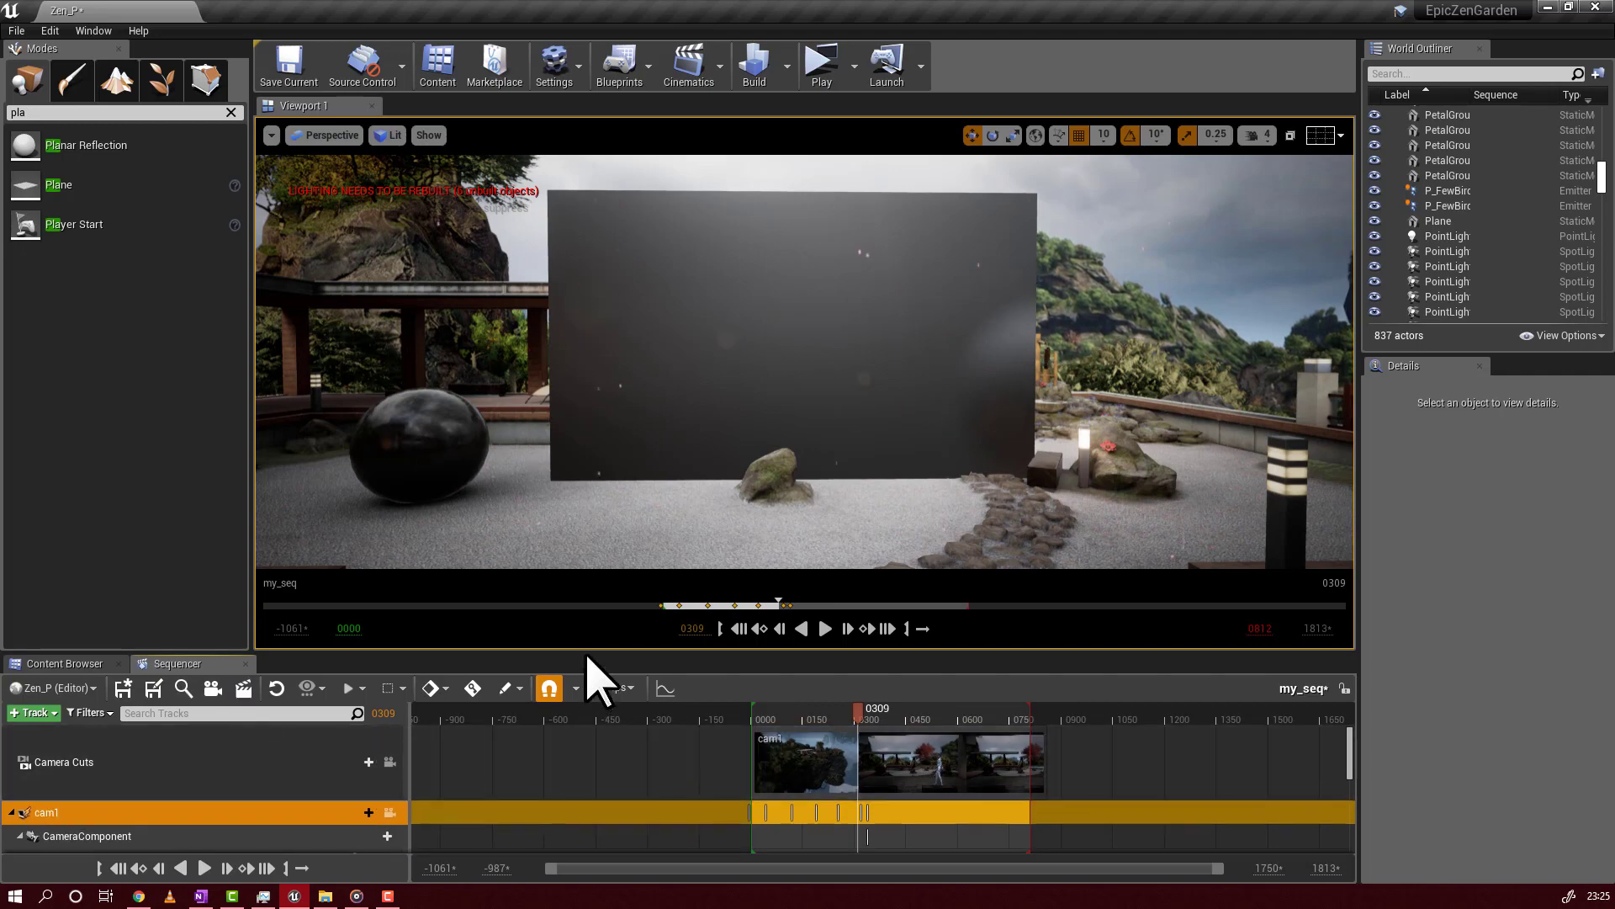
left_click_drag(587, 655, 607, 547)
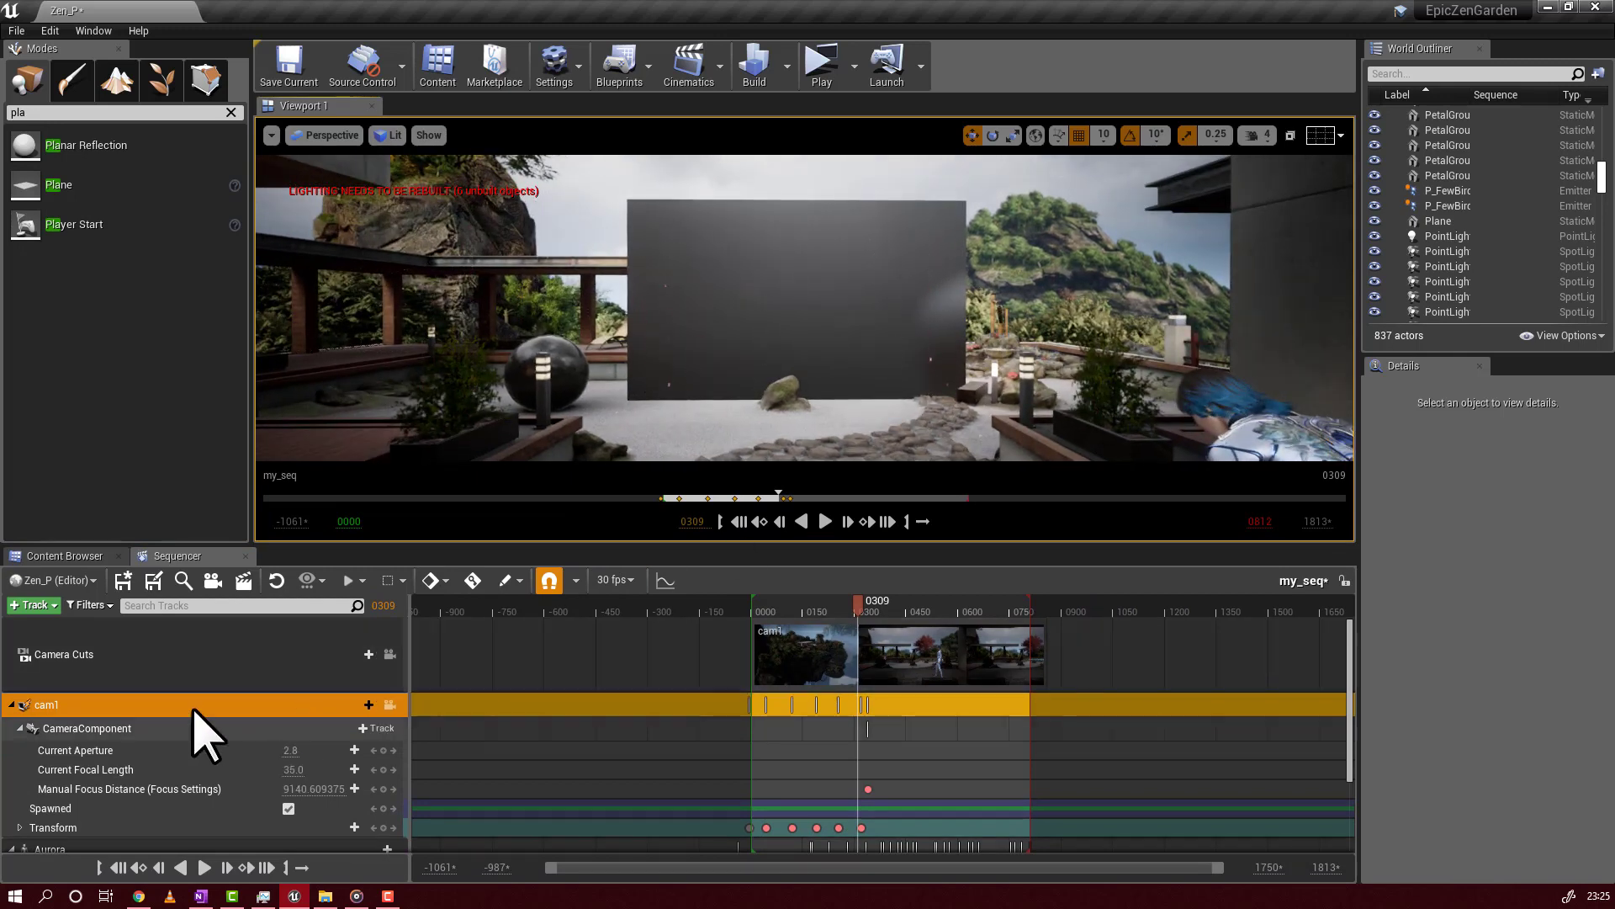
left_click(34, 605)
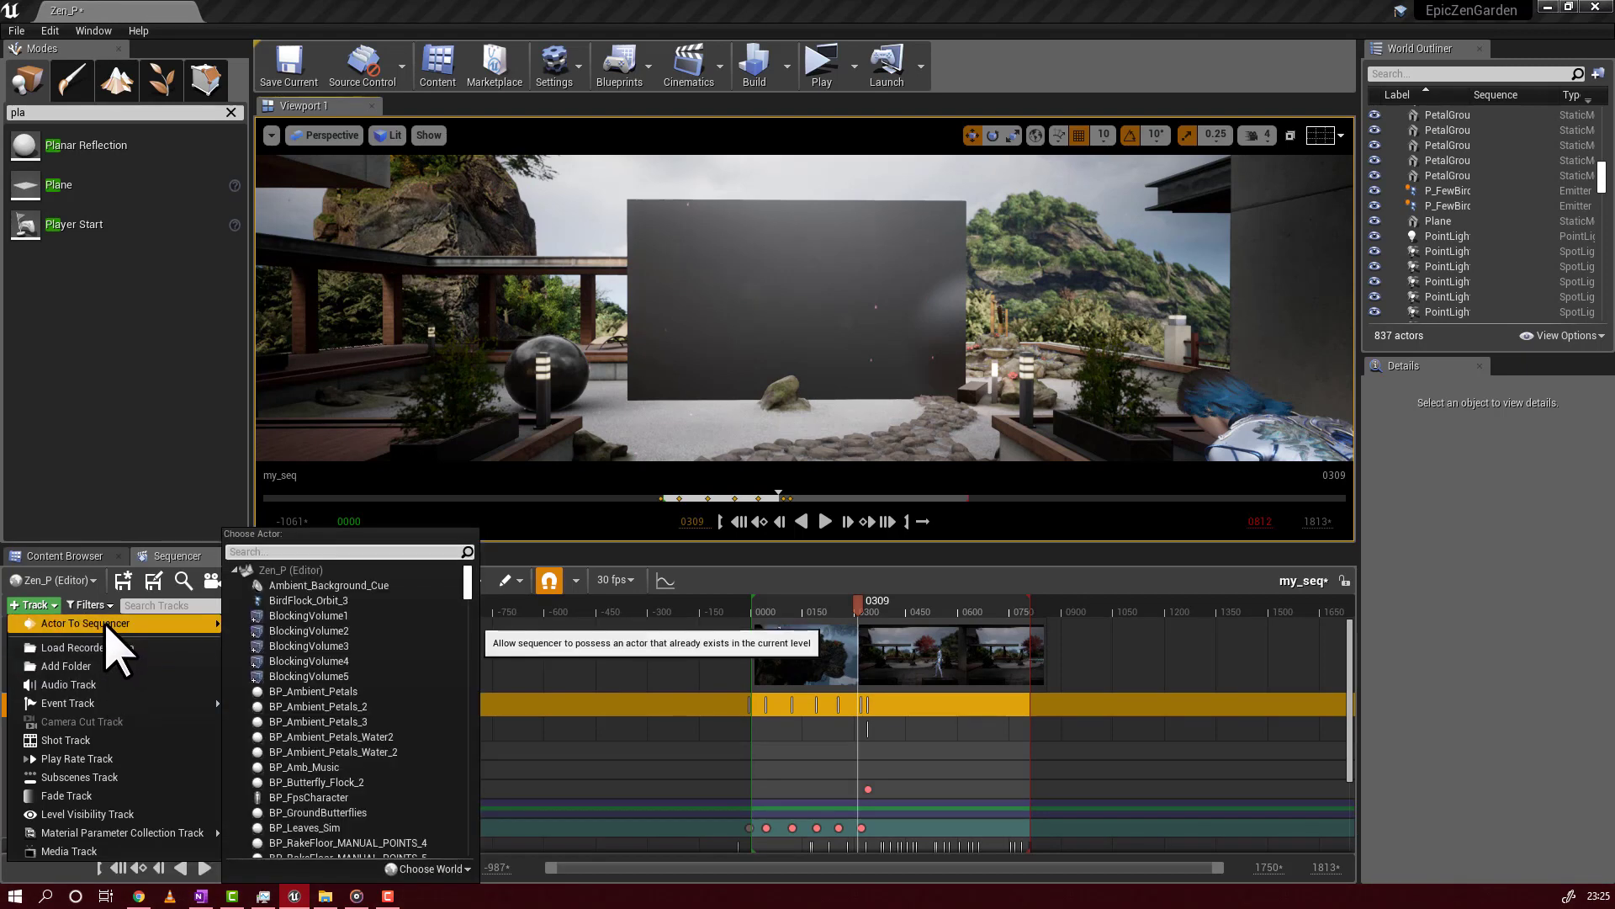
- Add a Media track to my_seq holding the frames_source media clip
mouse_move(122, 706)
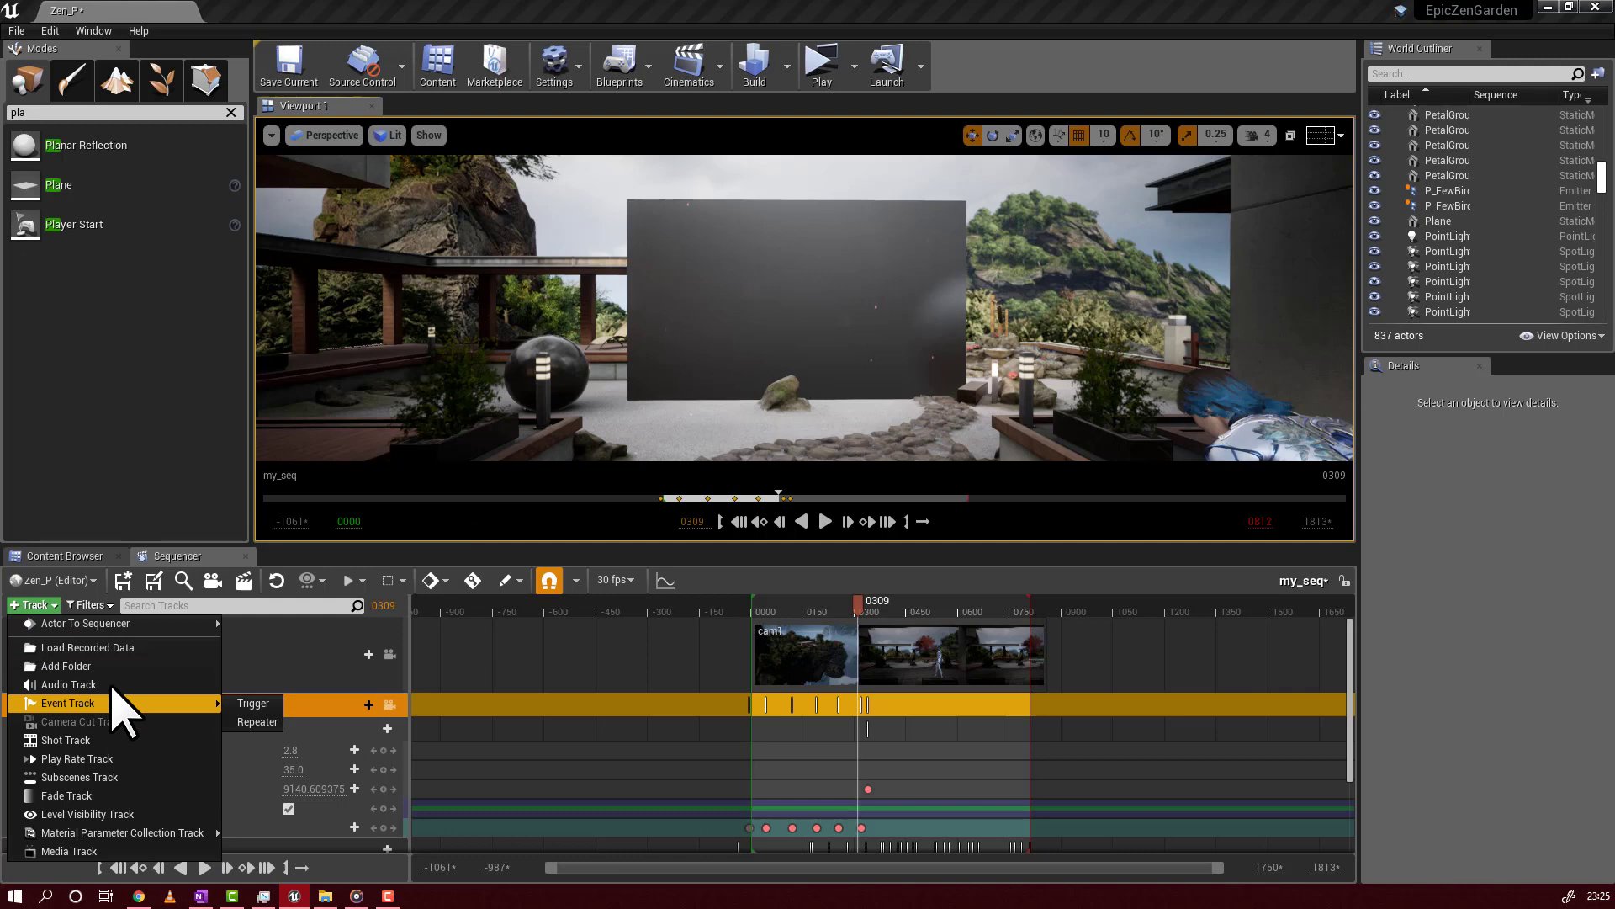
left_click(84, 851)
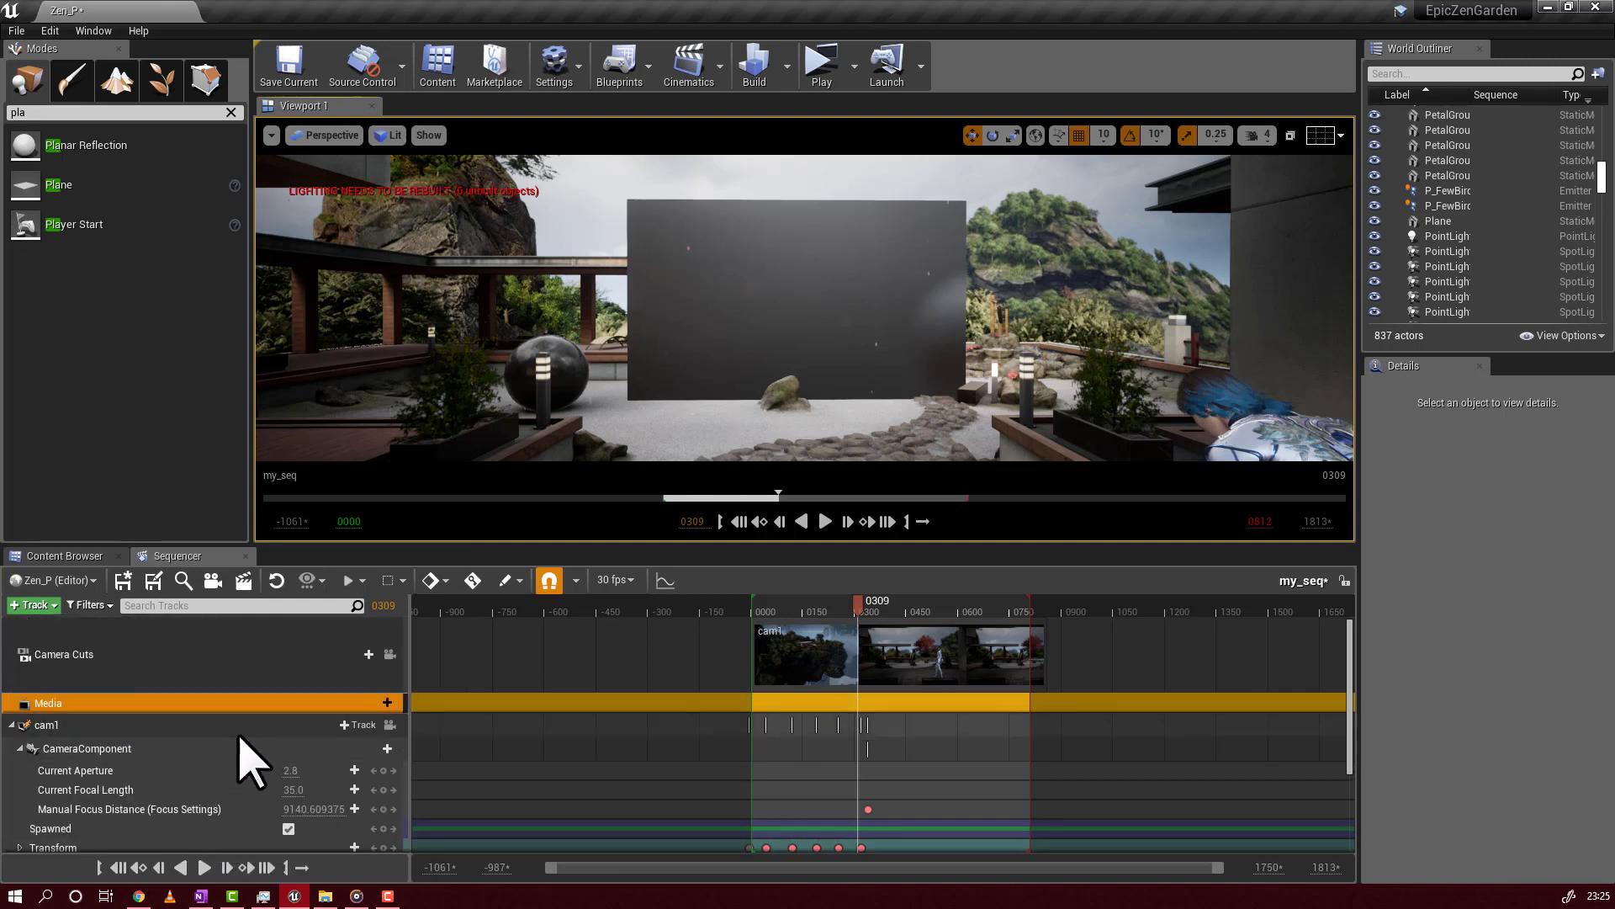
left_click(387, 703)
left_click(416, 464)
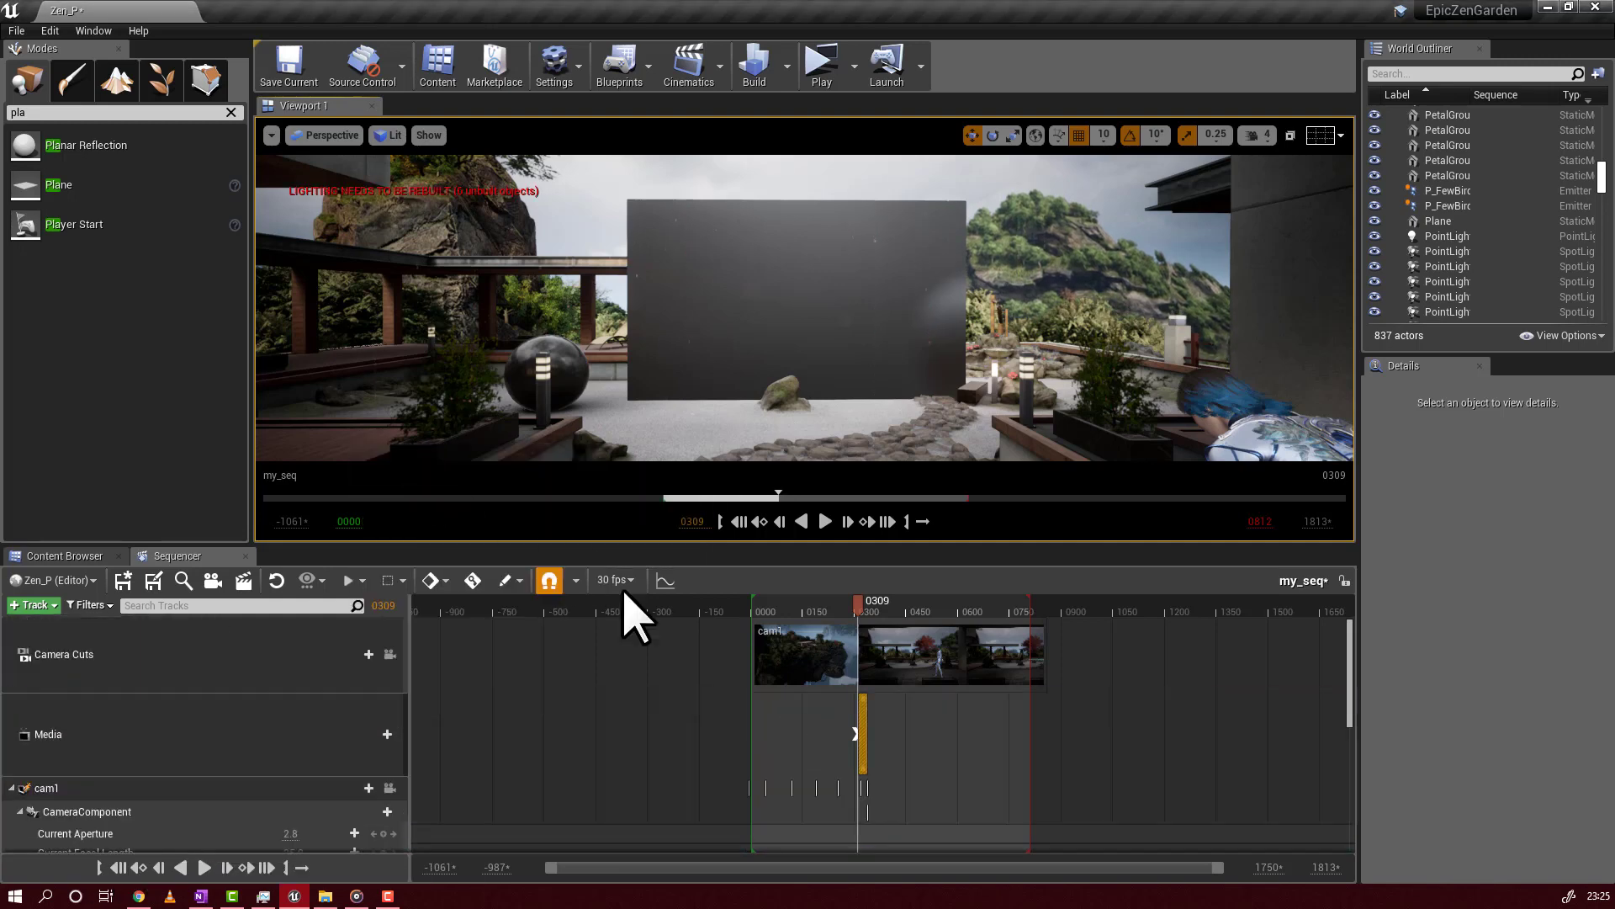
left_click(882, 700)
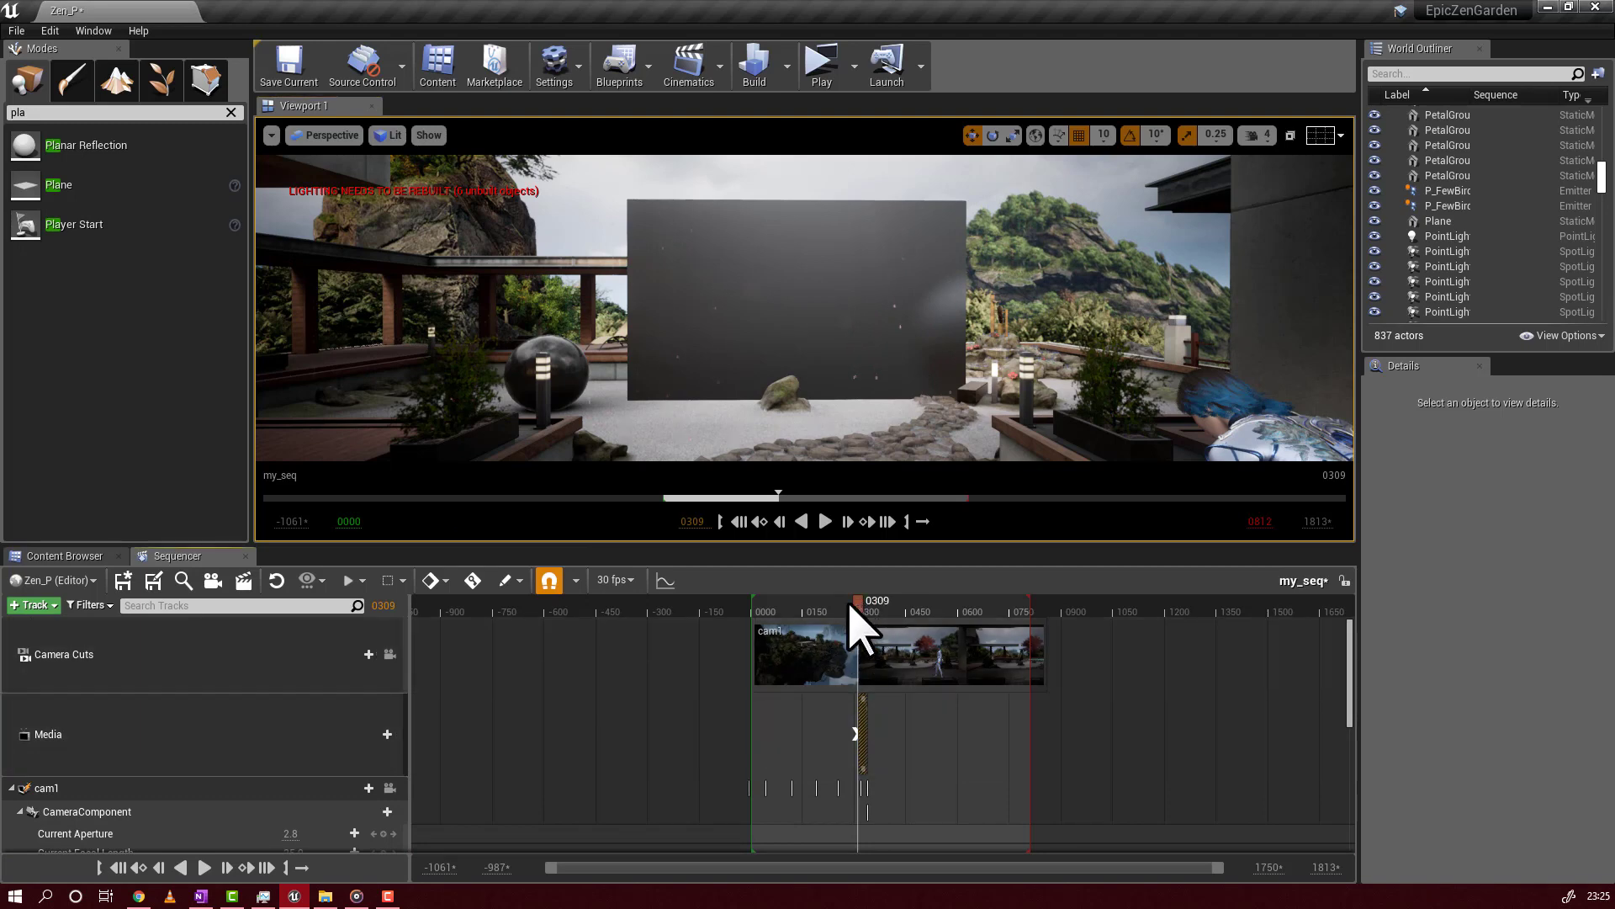
- Align the frames_source section to start at frame 0000 and end at the sequence end
left_click_drag(857, 603, 689, 602)
left_click_drag(854, 714, 1190, 729)
left_click_drag(937, 735, 831, 732)
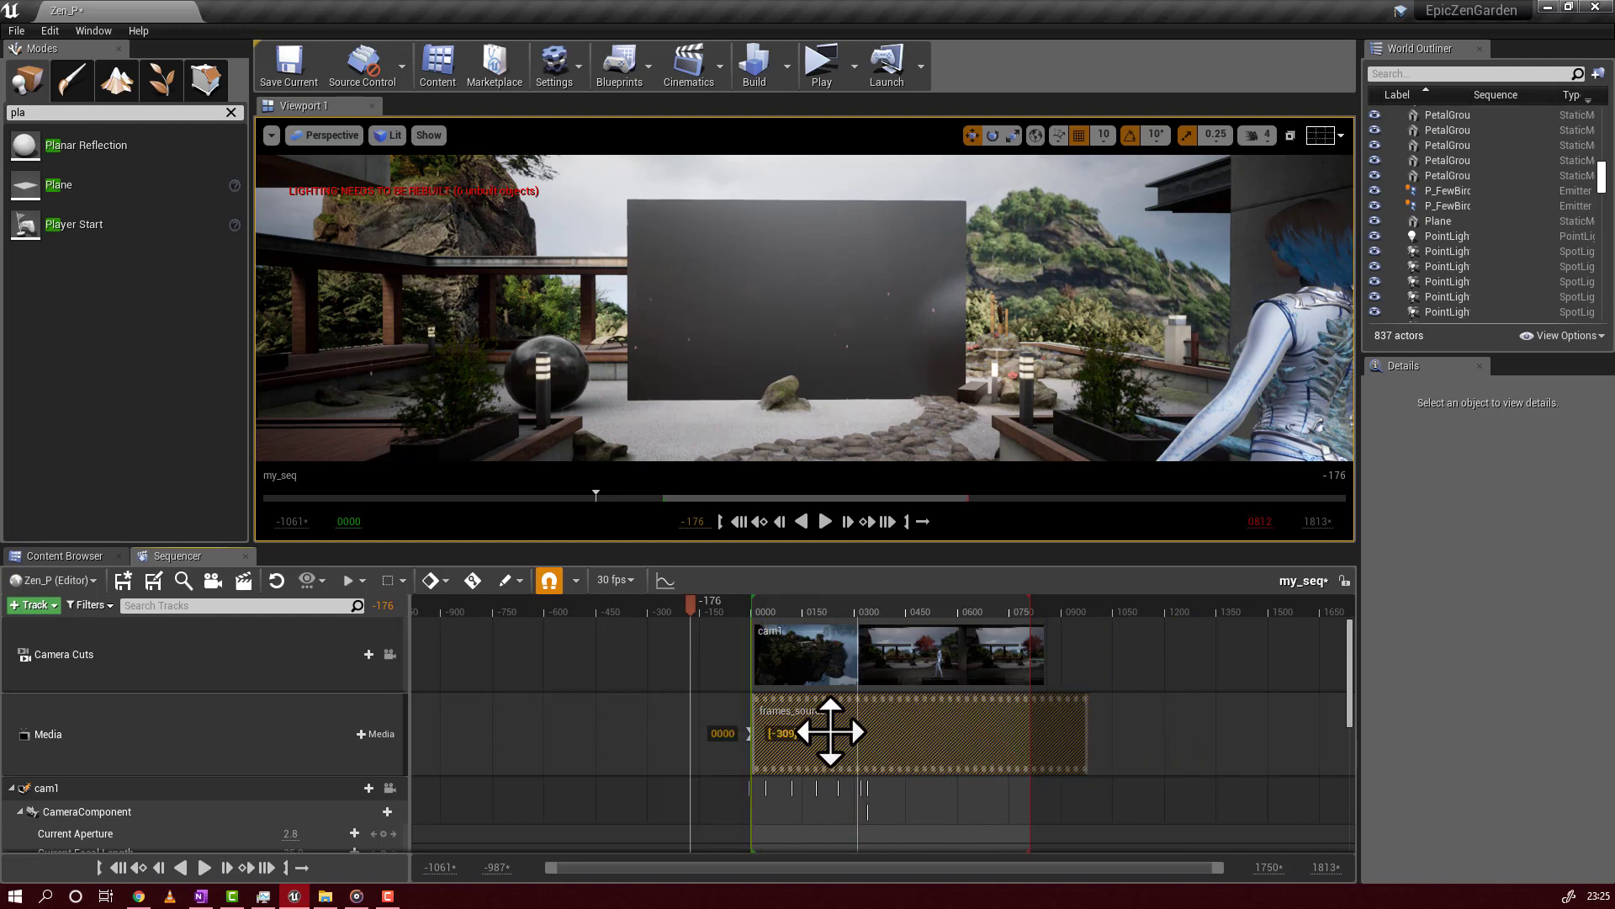
left_click_drag(1039, 727, 1029, 724)
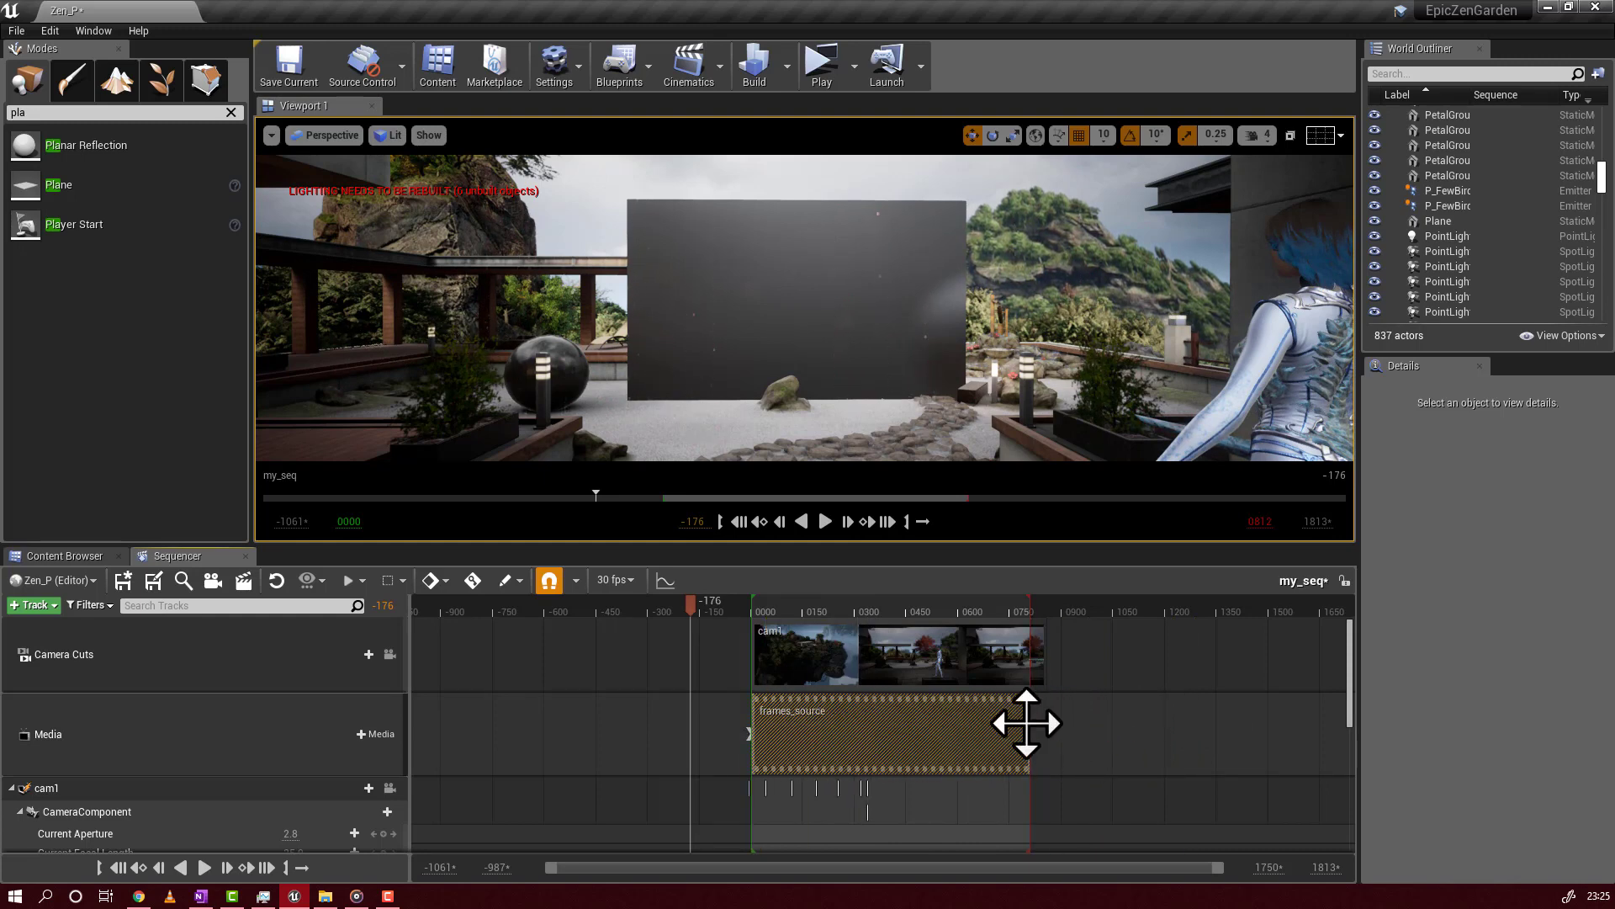
- Set the frames_source section's Media Texture property to NewMediaTexture_frames
right_click(804, 732)
mouse_move(858, 515)
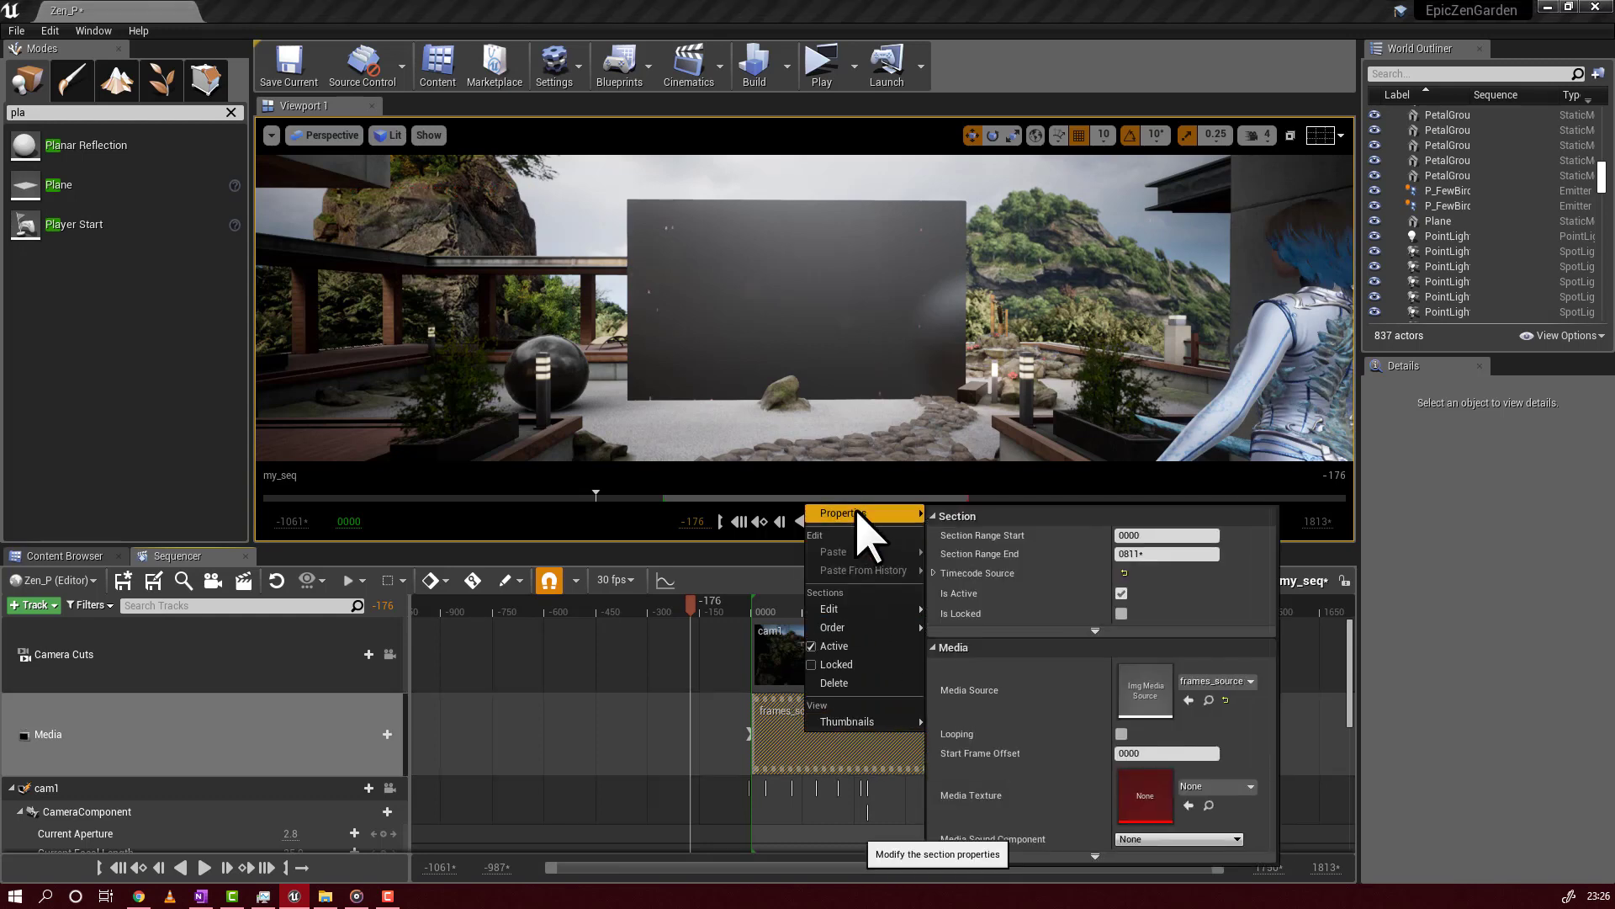
left_click(1211, 789)
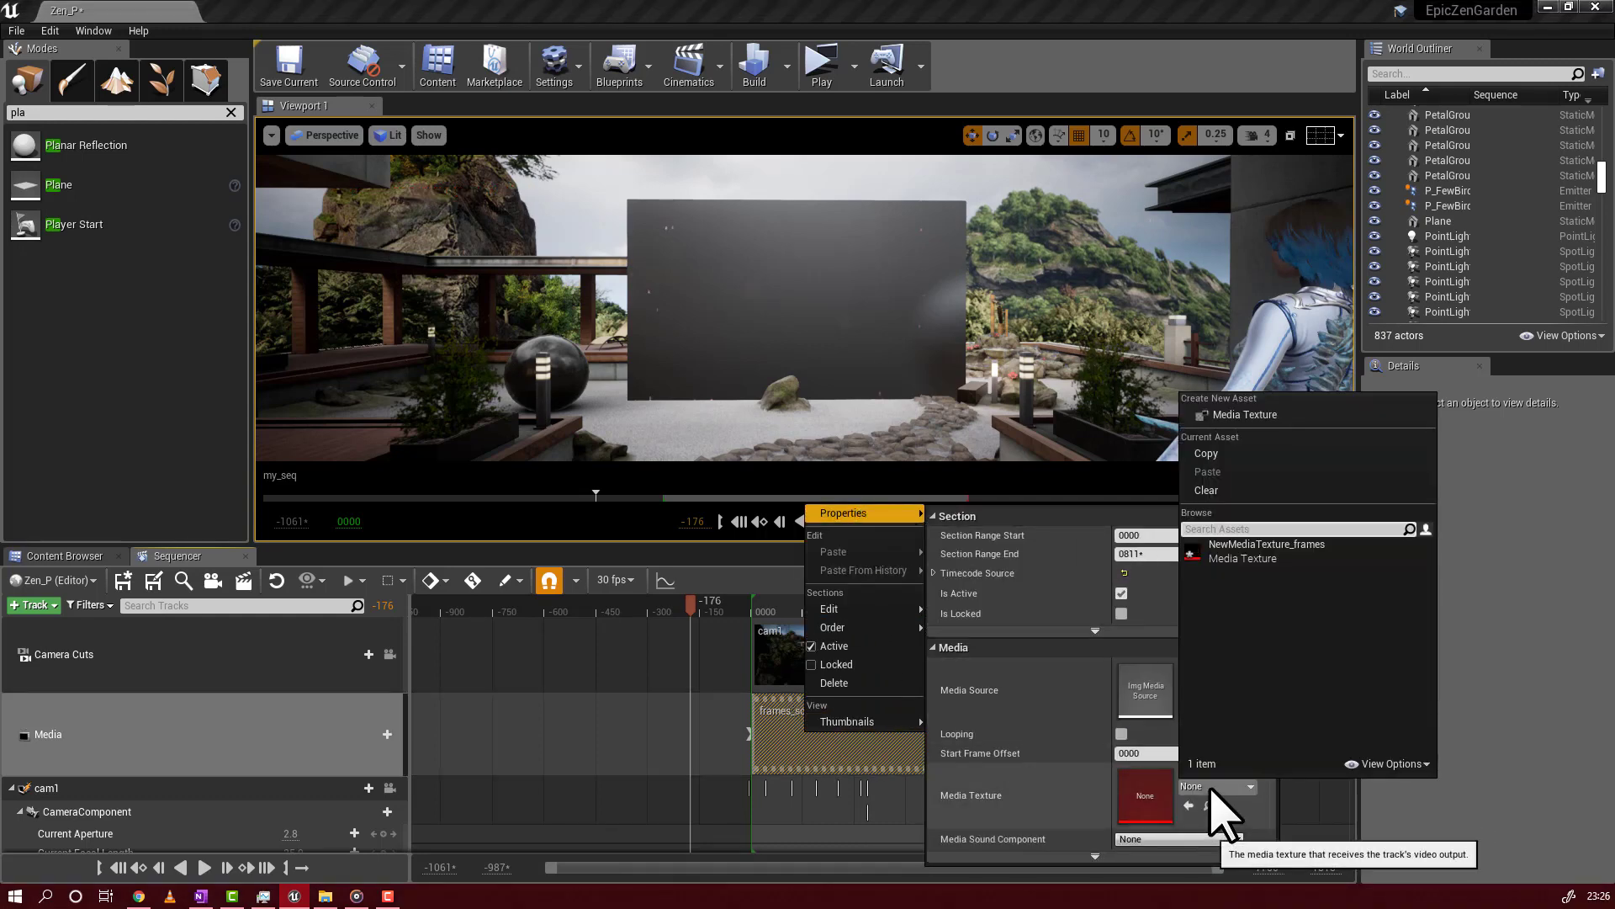
left_click(1243, 551)
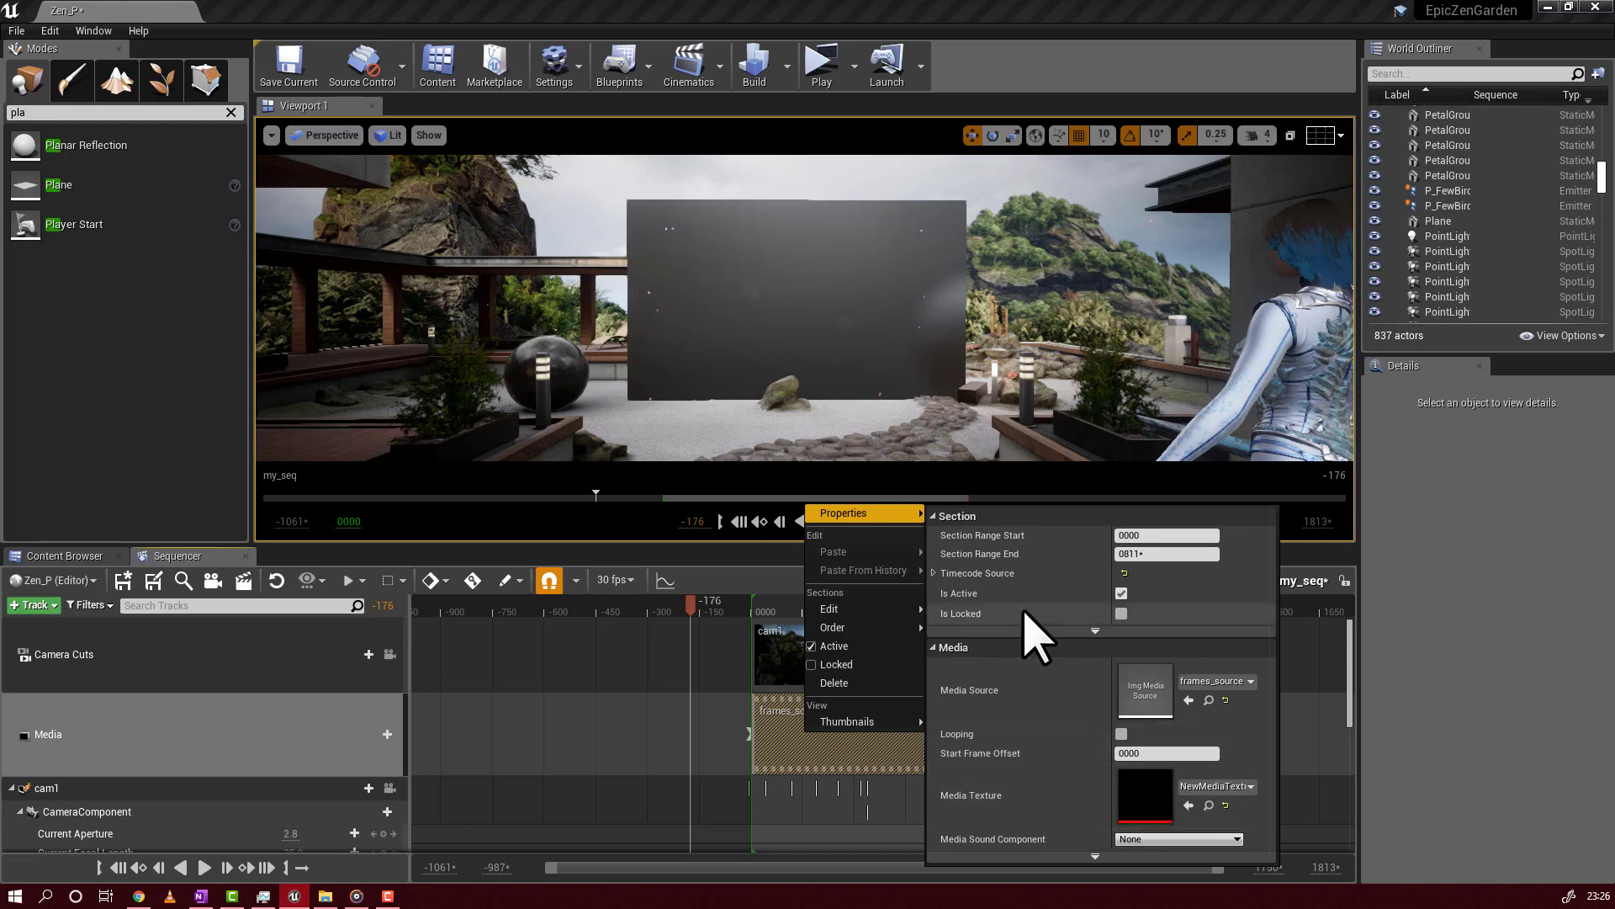
- Extend the frames_source section's end and scrub the playhead to preview the countdown on the plane
left_click(1360, 683)
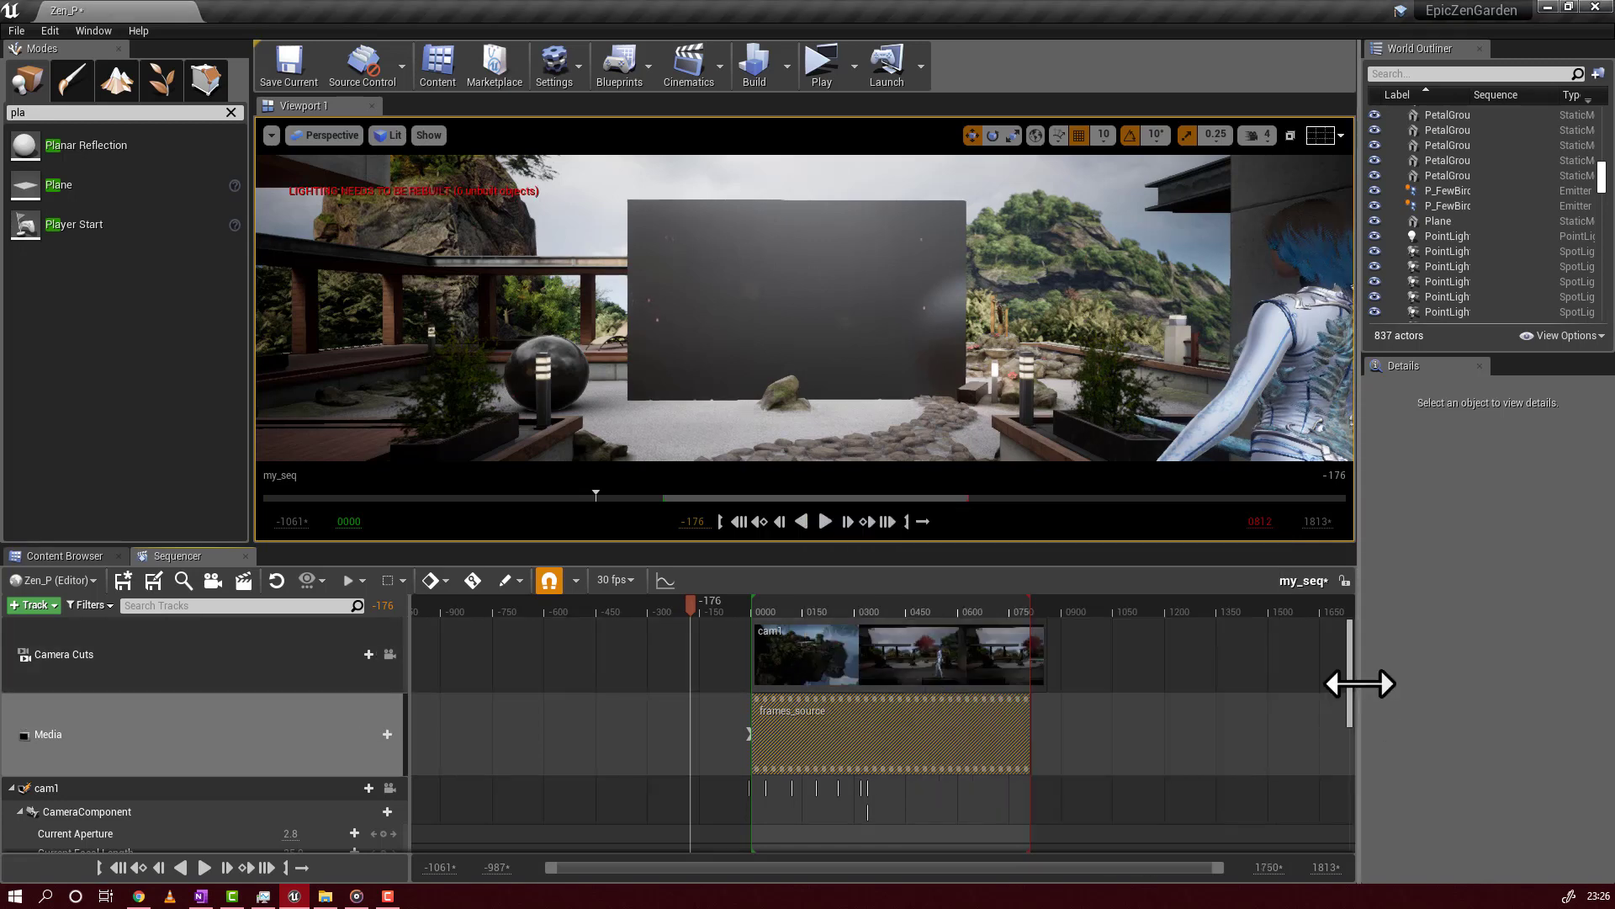
left_click_drag(696, 599, 753, 619)
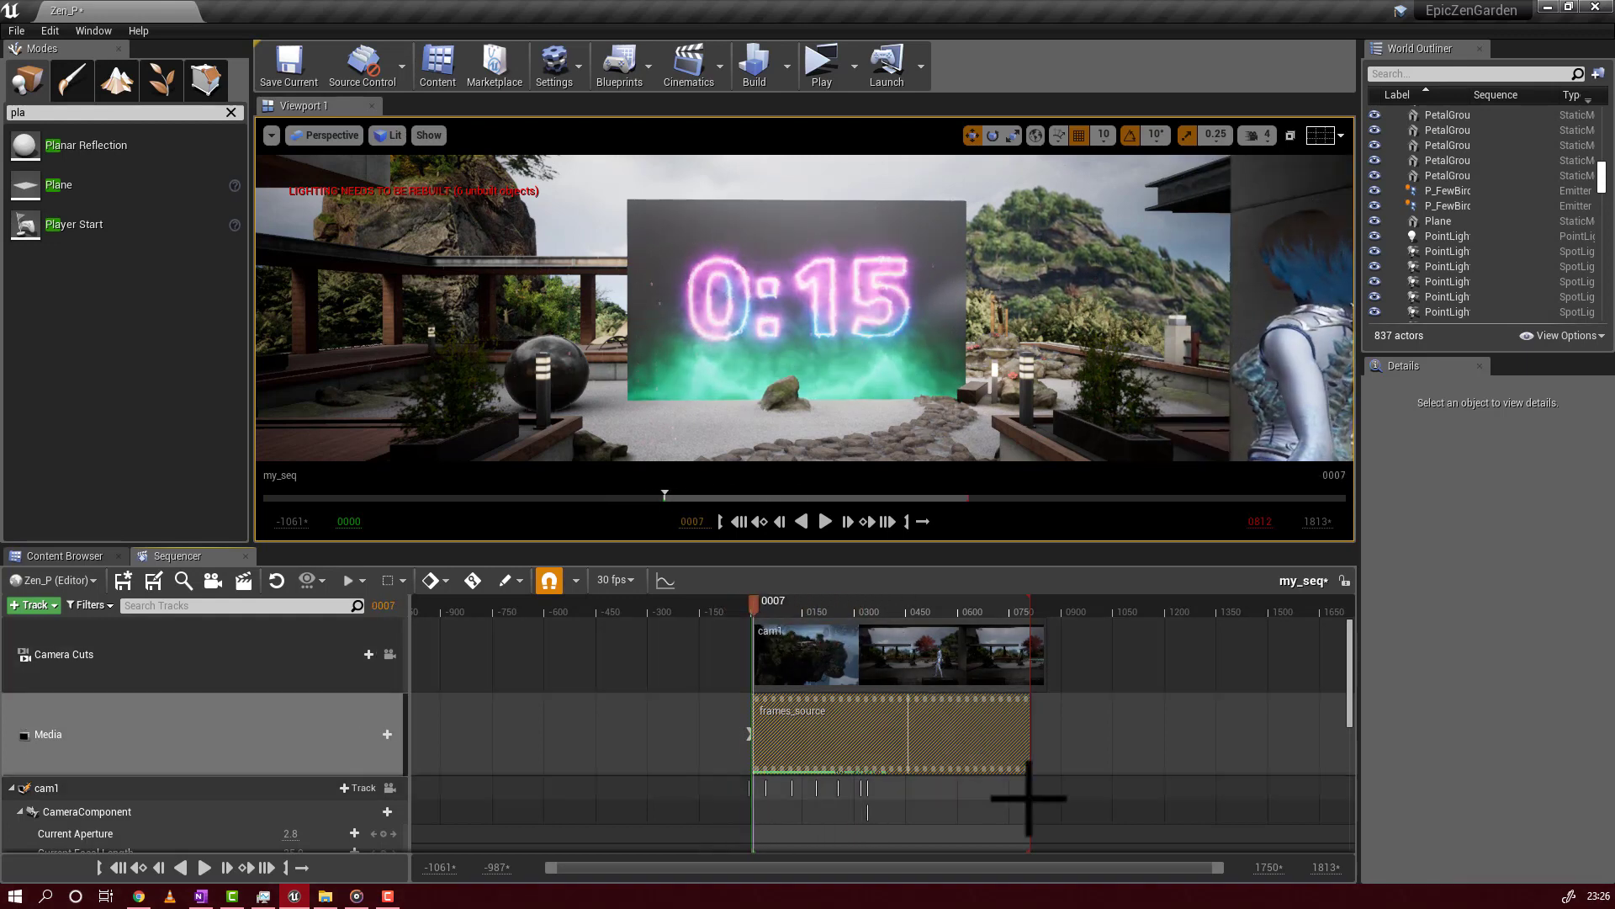
left_click_drag(1029, 735, 1117, 738)
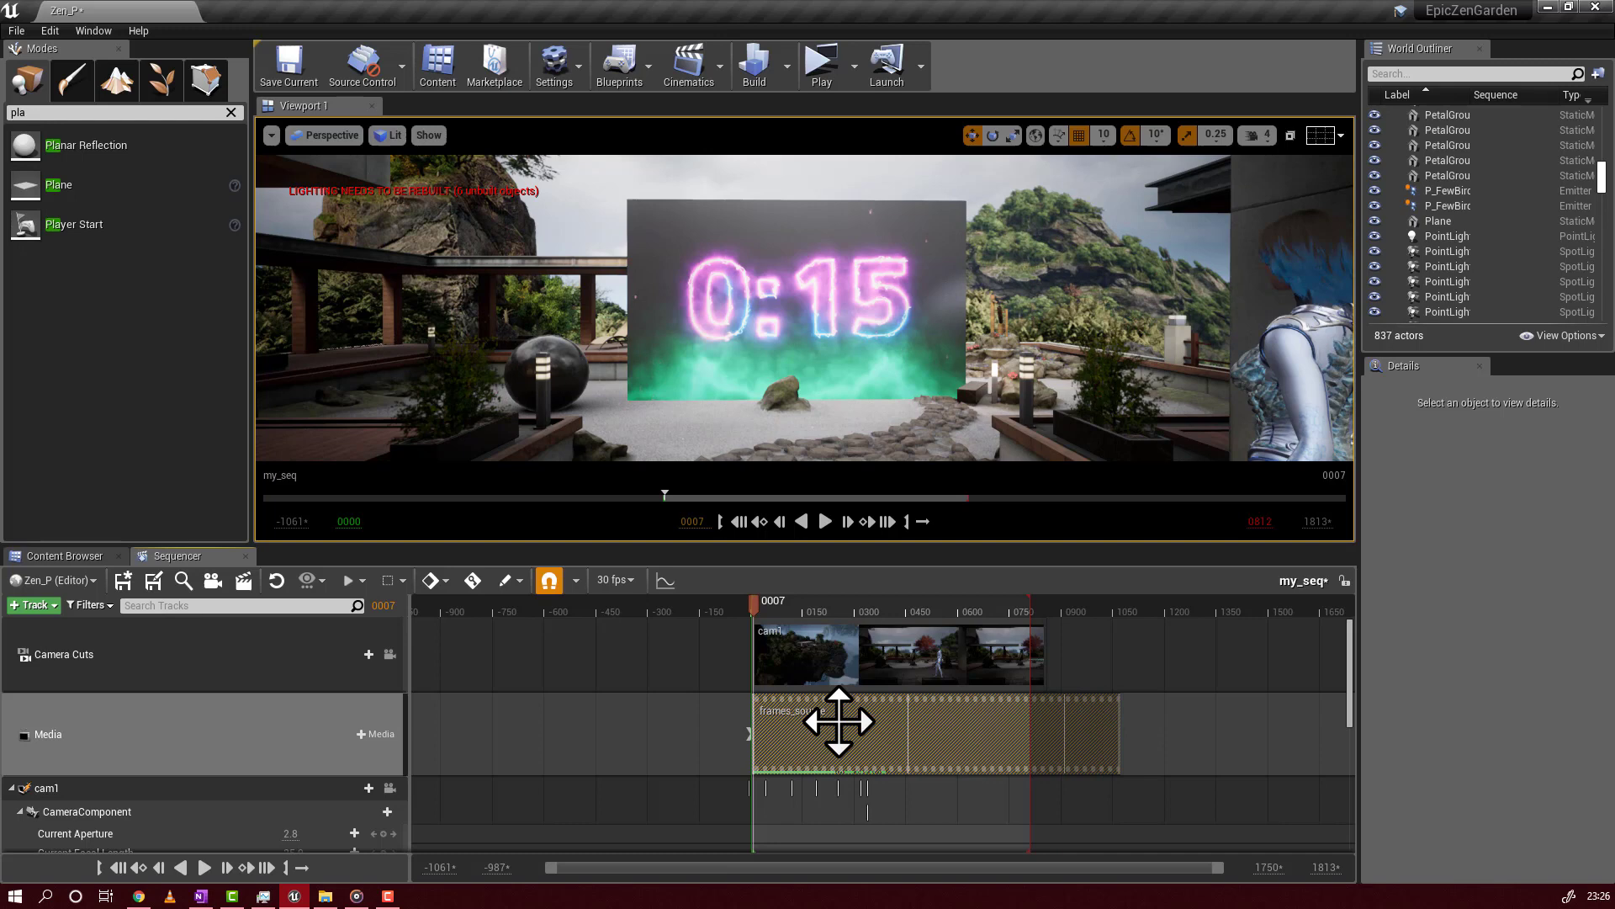
mouse_move(757, 602)
left_mouse_down()
mouse_move(858, 614)
mouse_move(754, 620)
left_mouse_up()
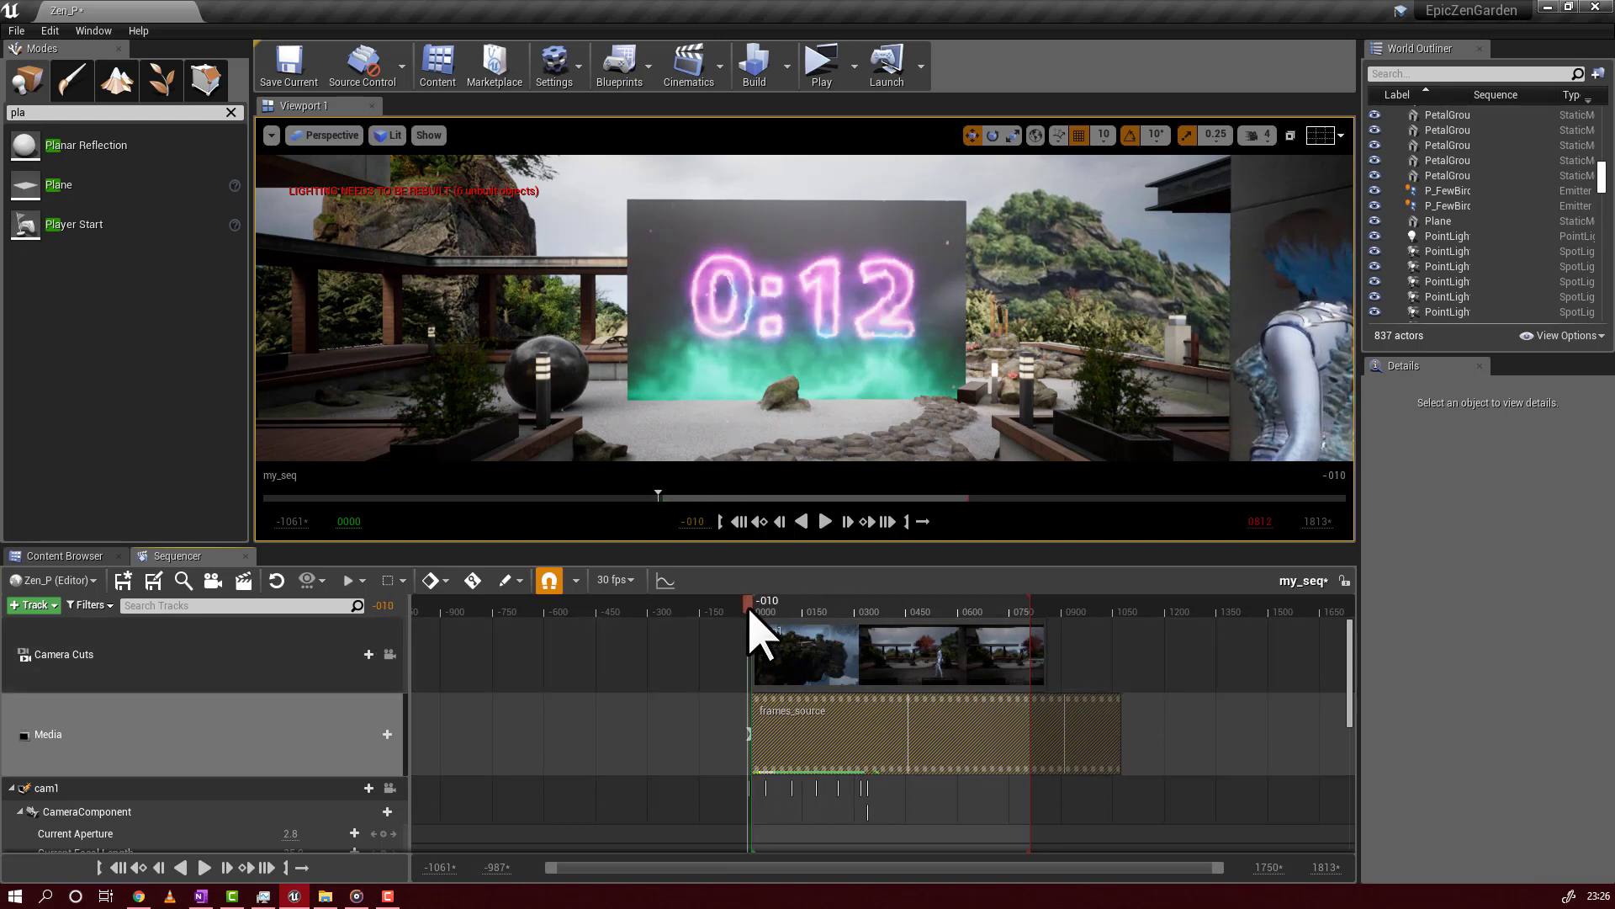
left_click_drag(822, 752, 867, 749)
mouse_move(749, 605)
left_mouse_down()
mouse_move(822, 630)
mouse_move(1006, 628)
mouse_move(831, 631)
mouse_move(945, 631)
left_mouse_up()
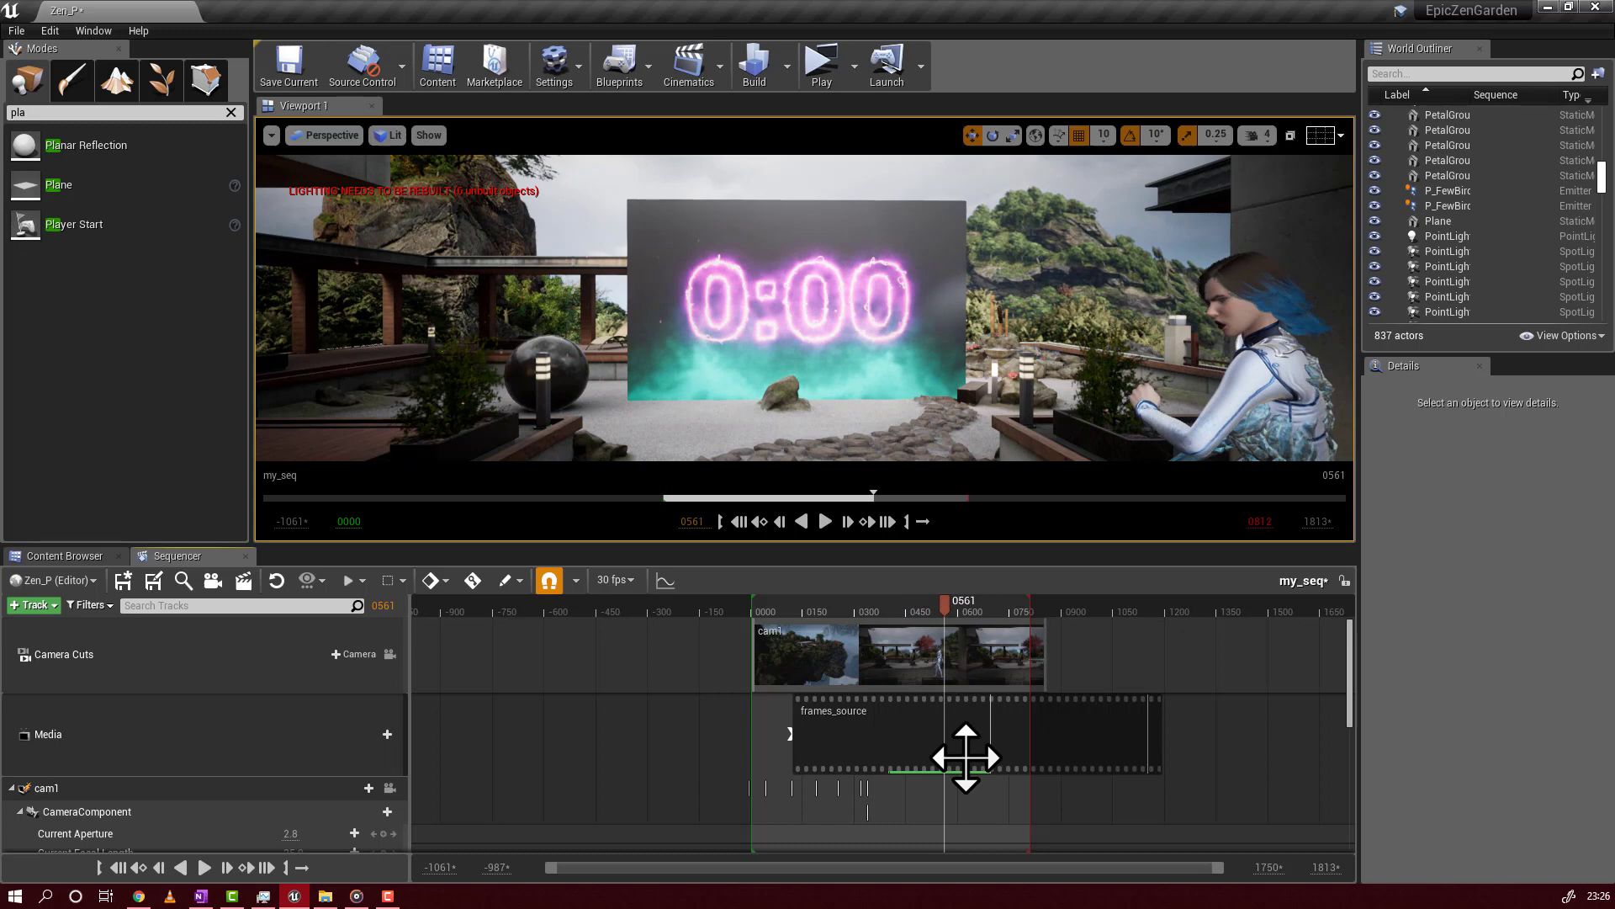
- Shift the frames_source section later to start around frame 0373, scrubbing to check the countdown
left_click_drag(966, 740, 1077, 725)
left_click_drag(955, 612, 1034, 617)
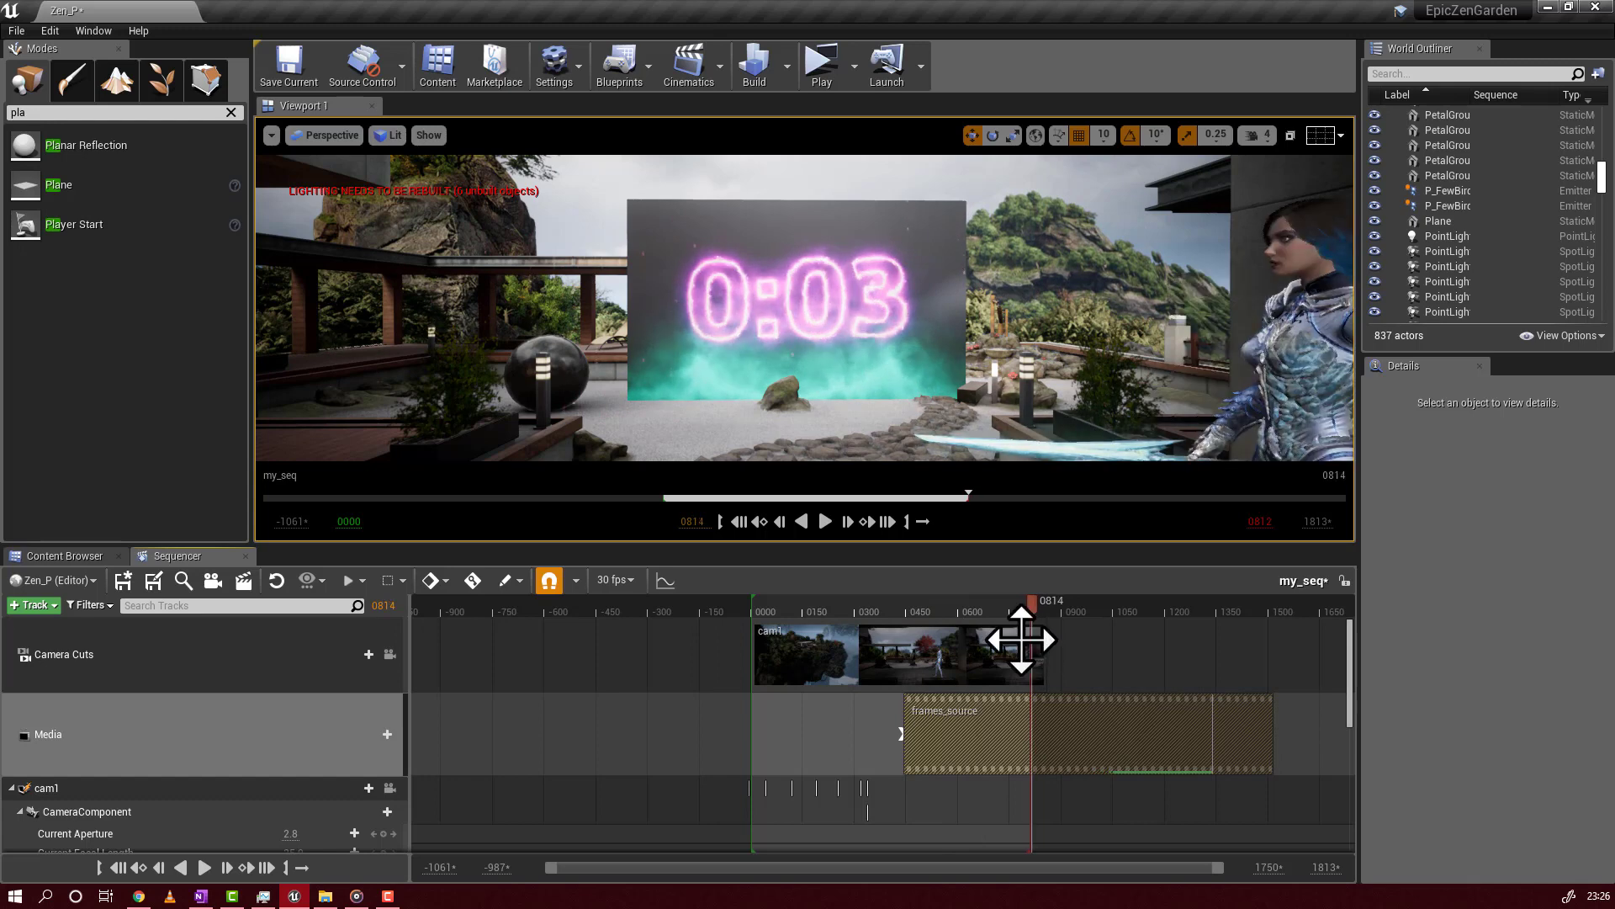
left_click_drag(996, 734, 964, 733)
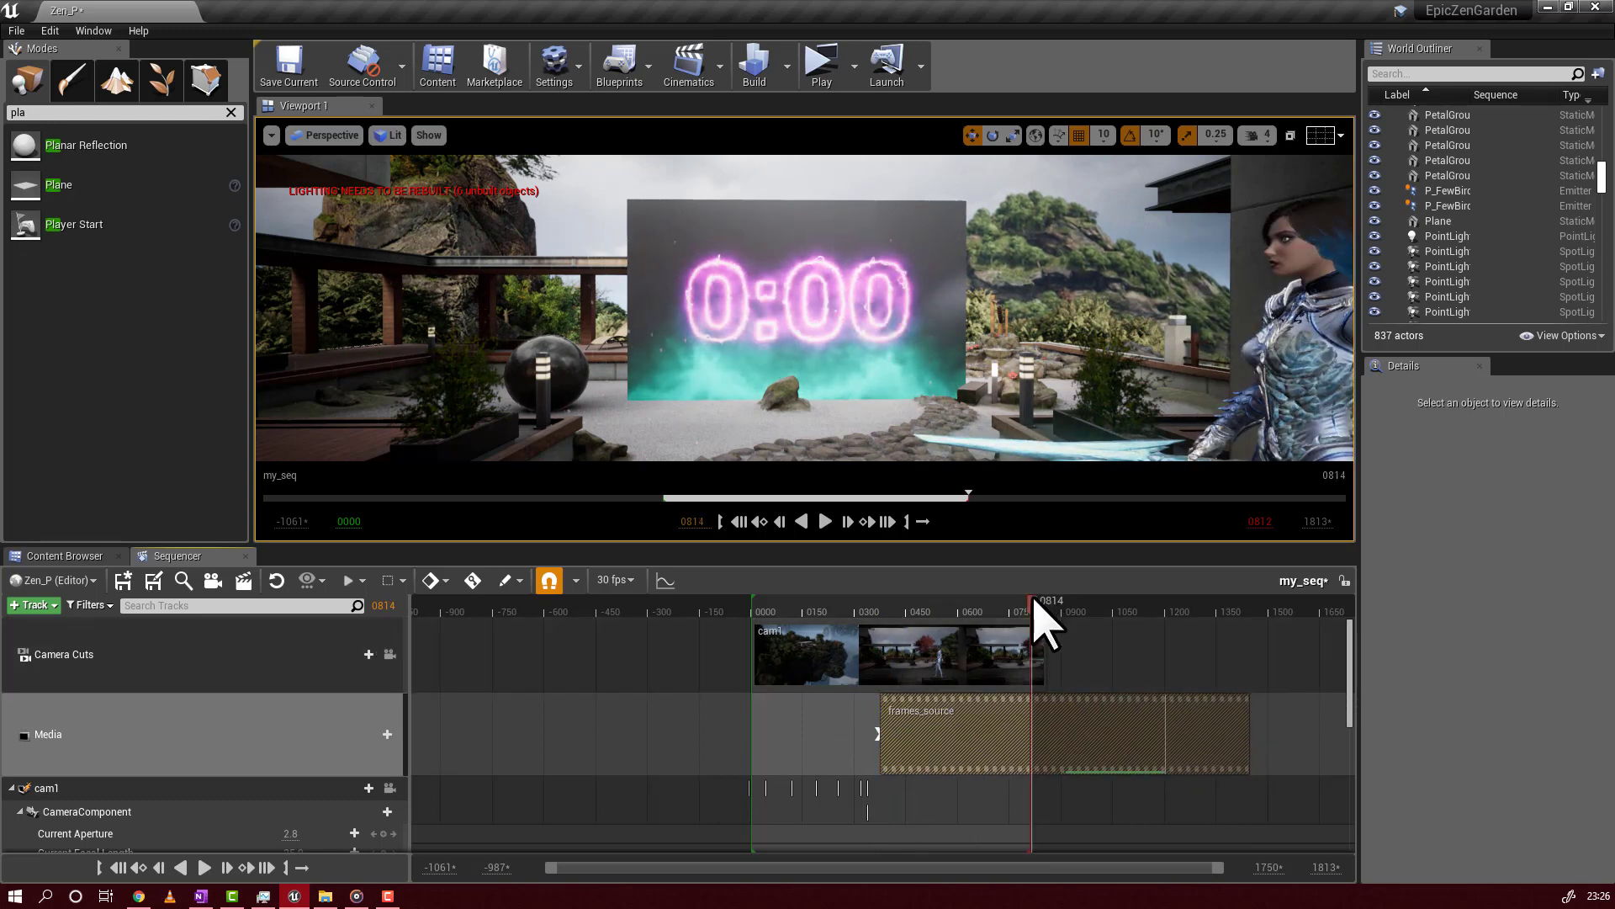
left_click_drag(1030, 601, 983, 613)
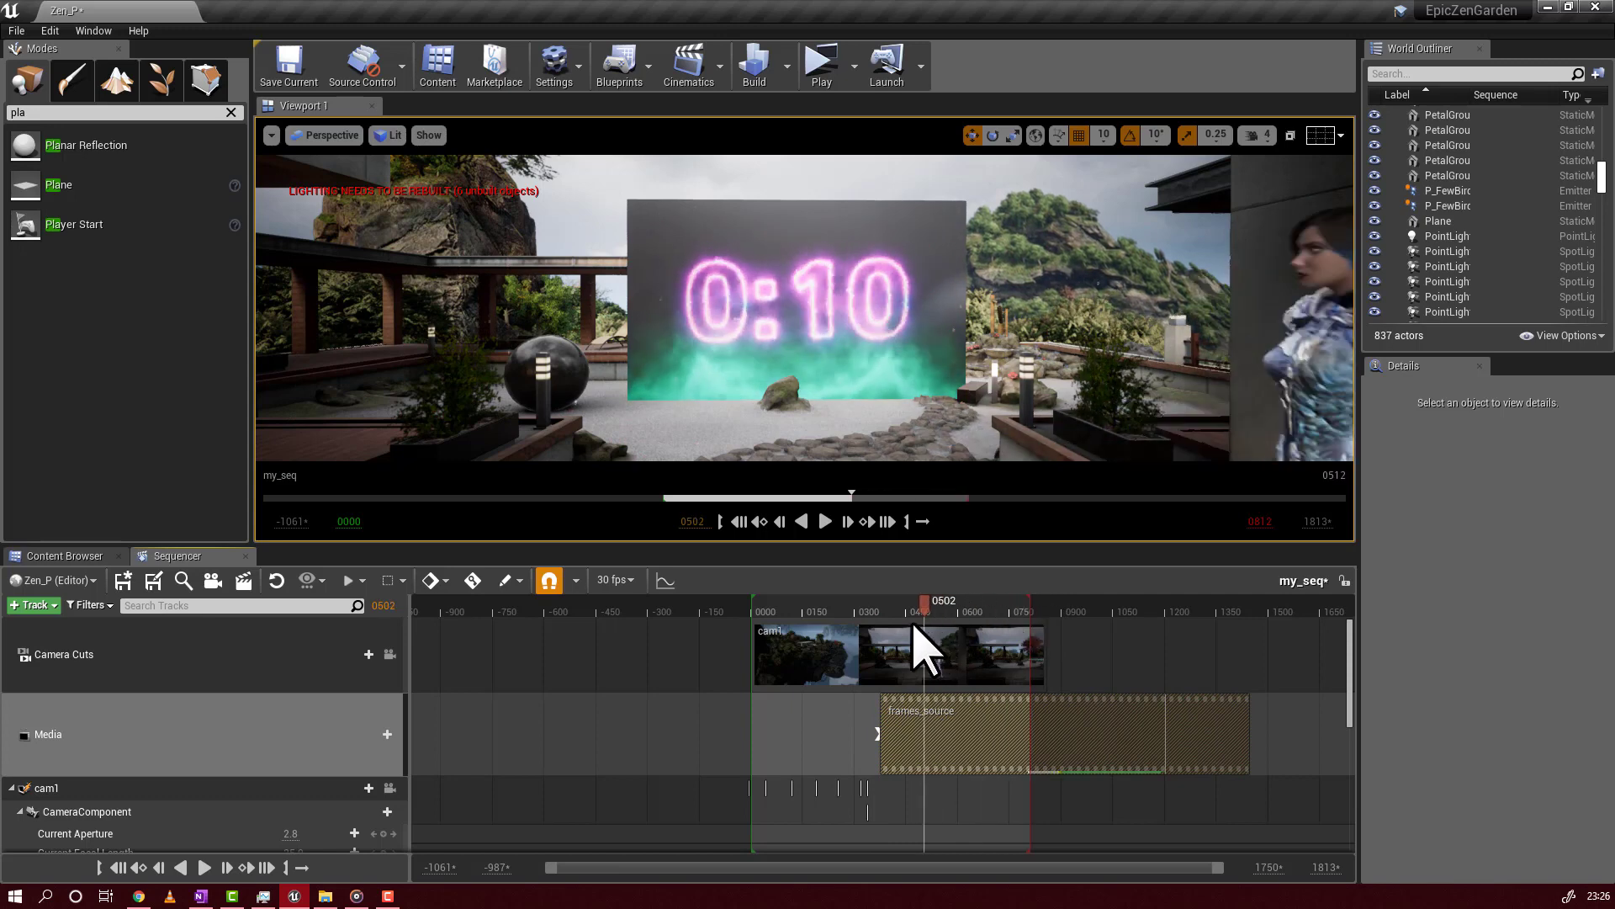
left_click_drag(773, 629, 890, 632)
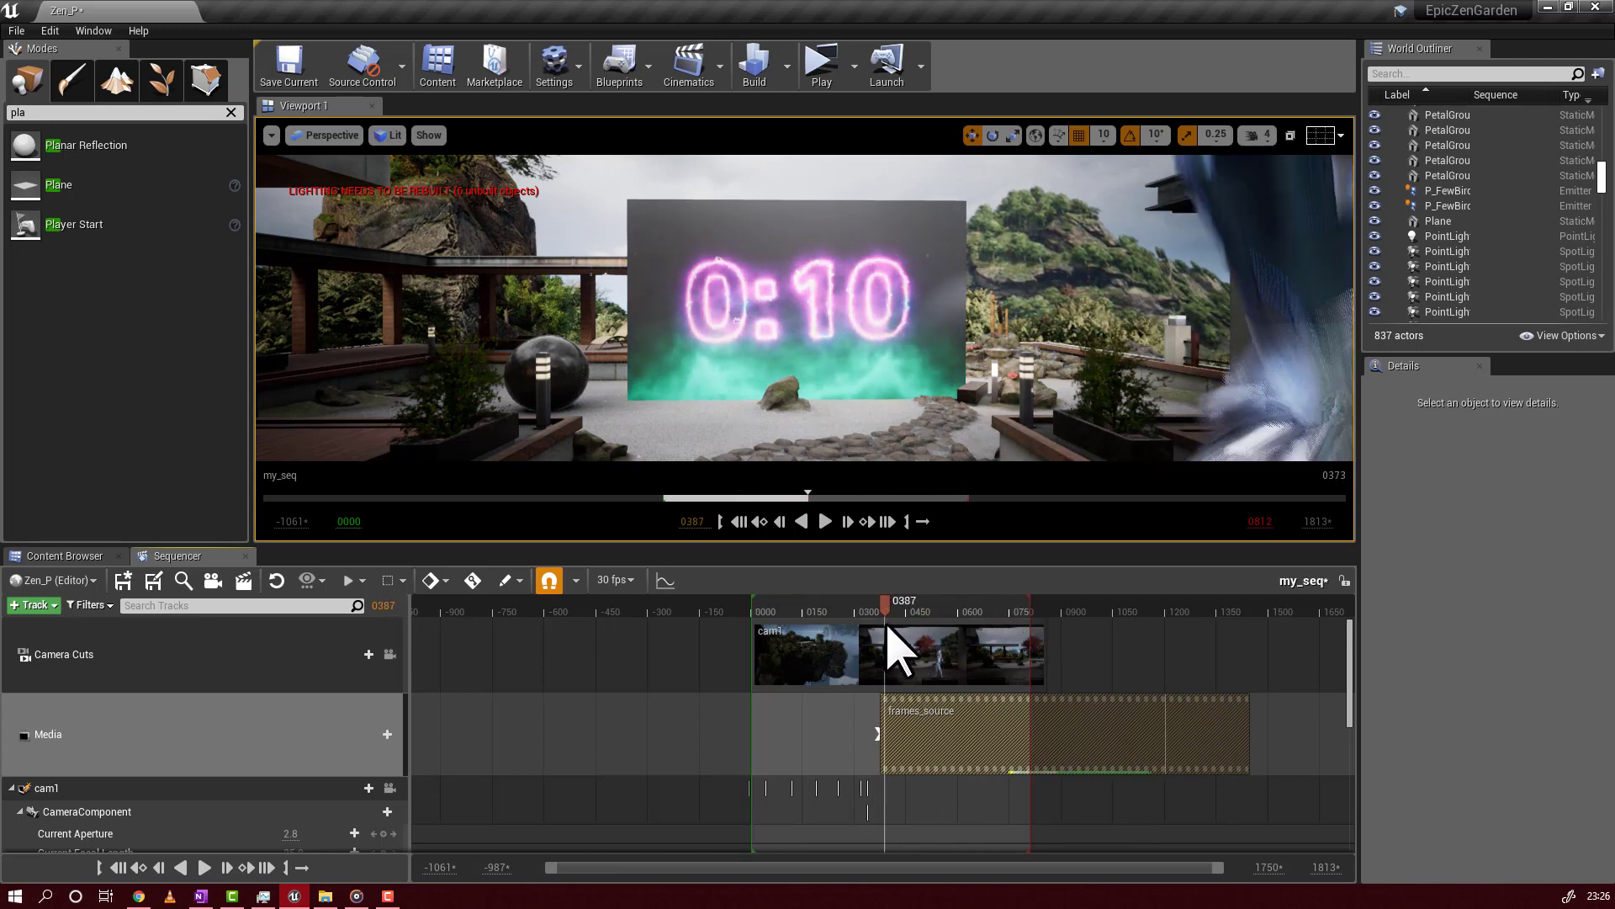
left_click_drag(841, 714, 789, 716)
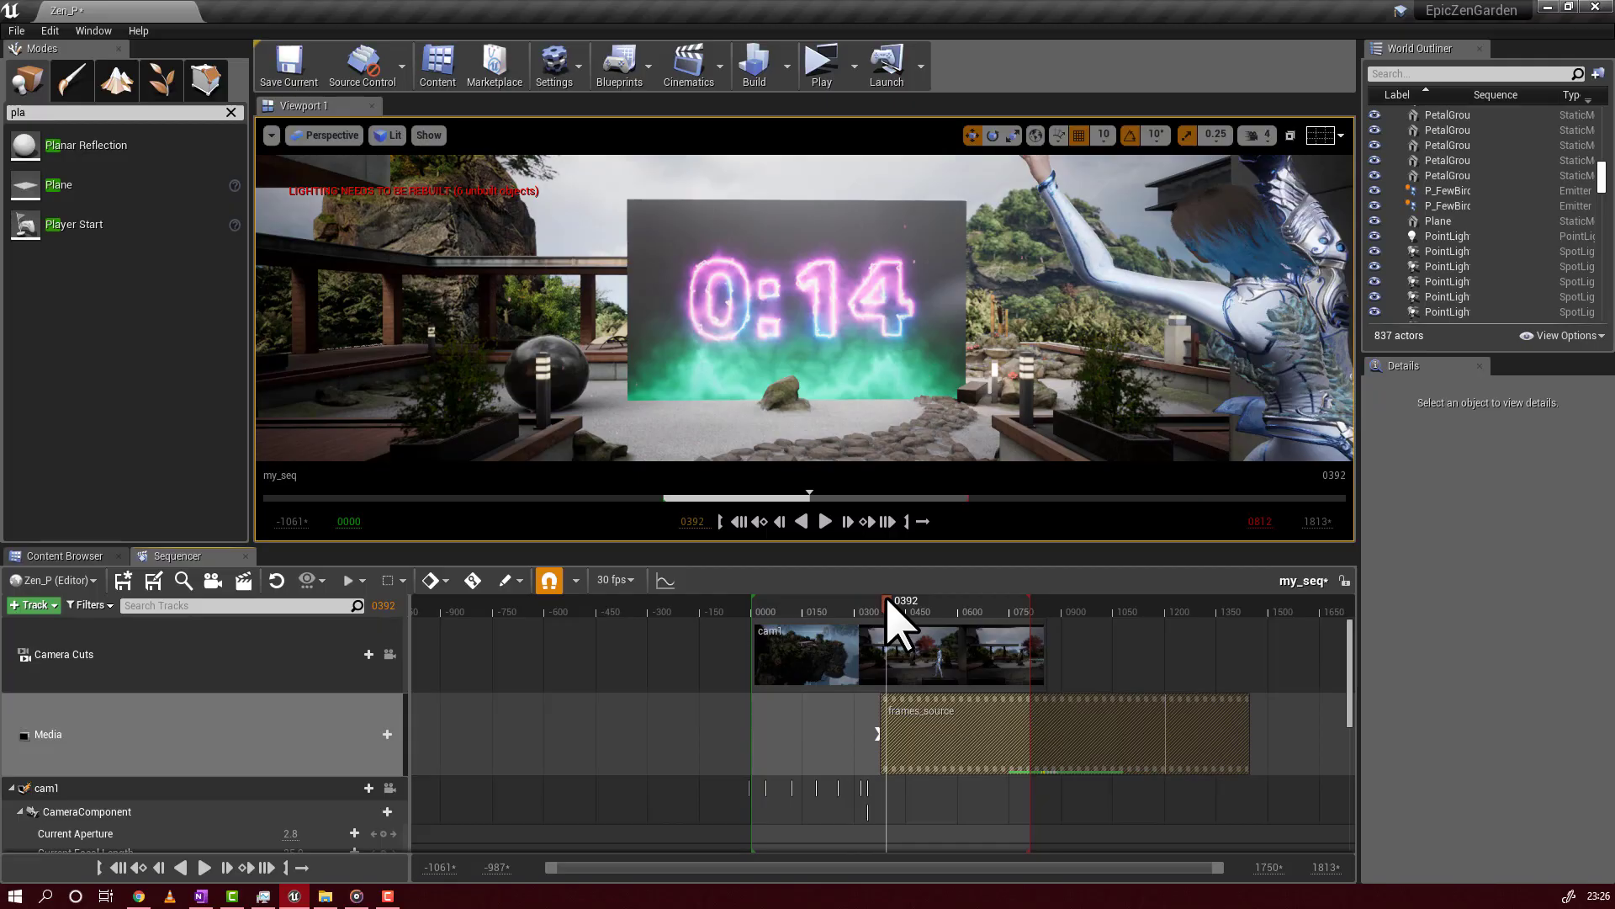